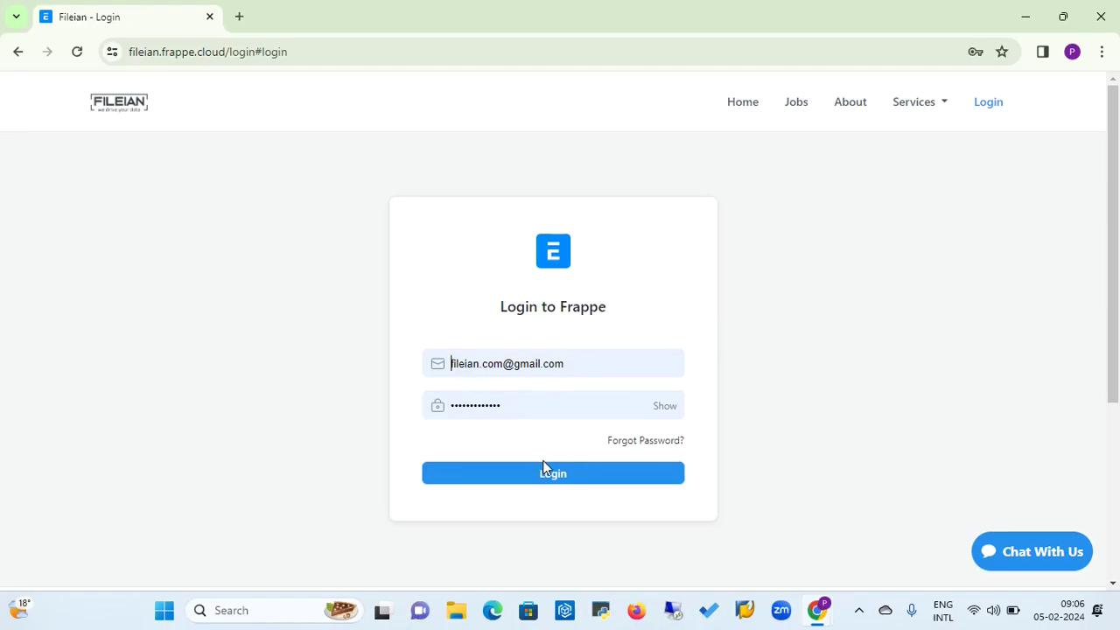
Log in with the prefilled credentials and open the Home workspace
click(557, 482)
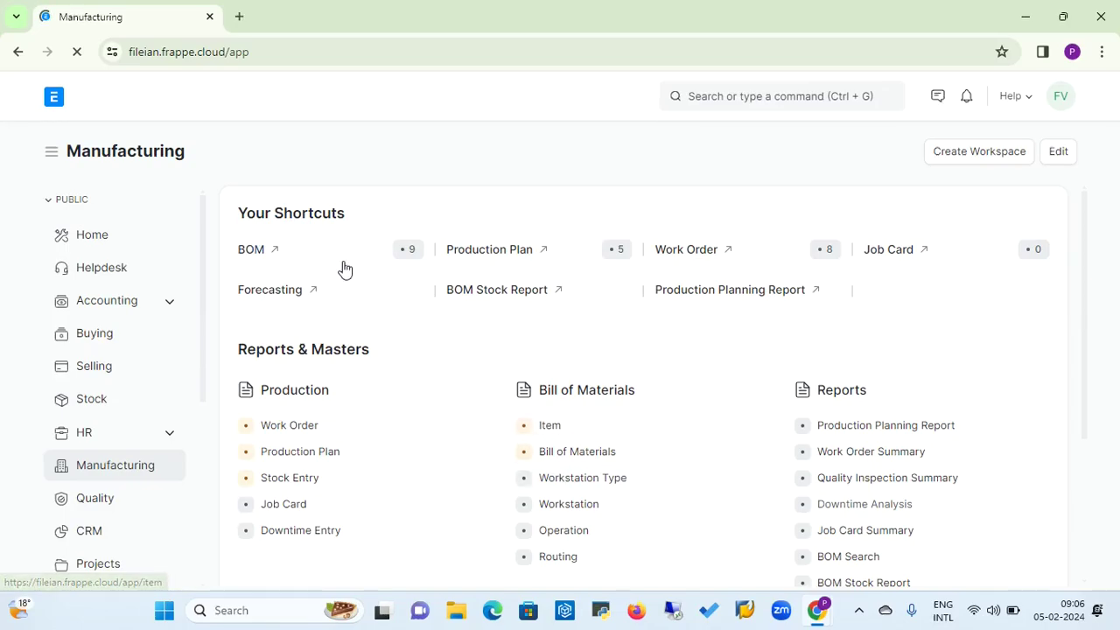
click(105, 244)
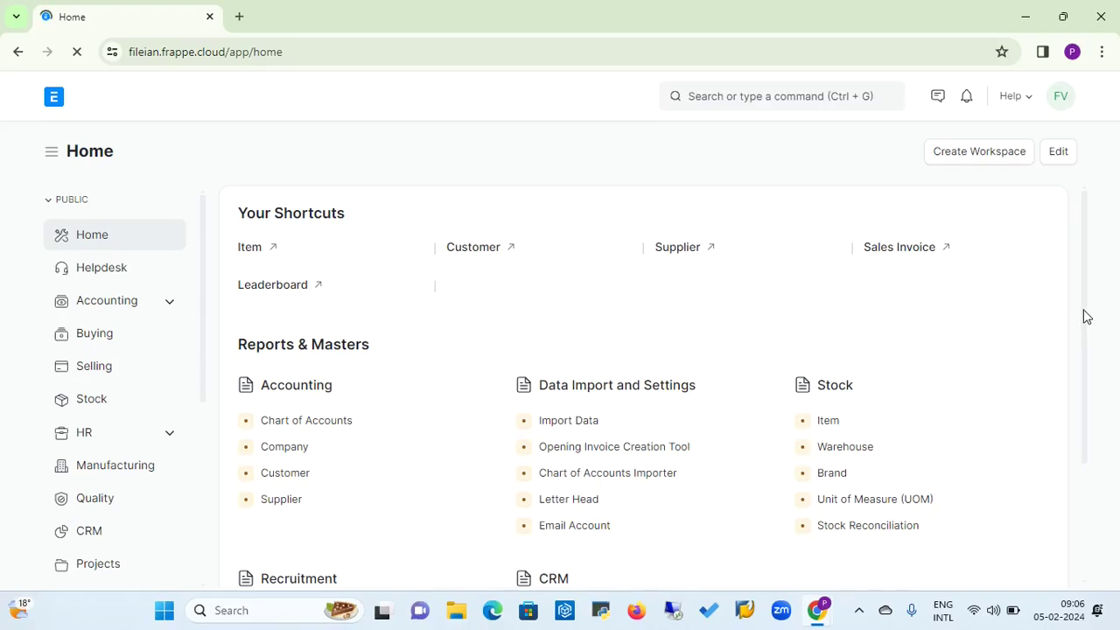
Examine the Home workspace's Reports & Masters groups and the full list of public modules from Home to ERPNext Integrations
drag(1085, 314, 1085, 393)
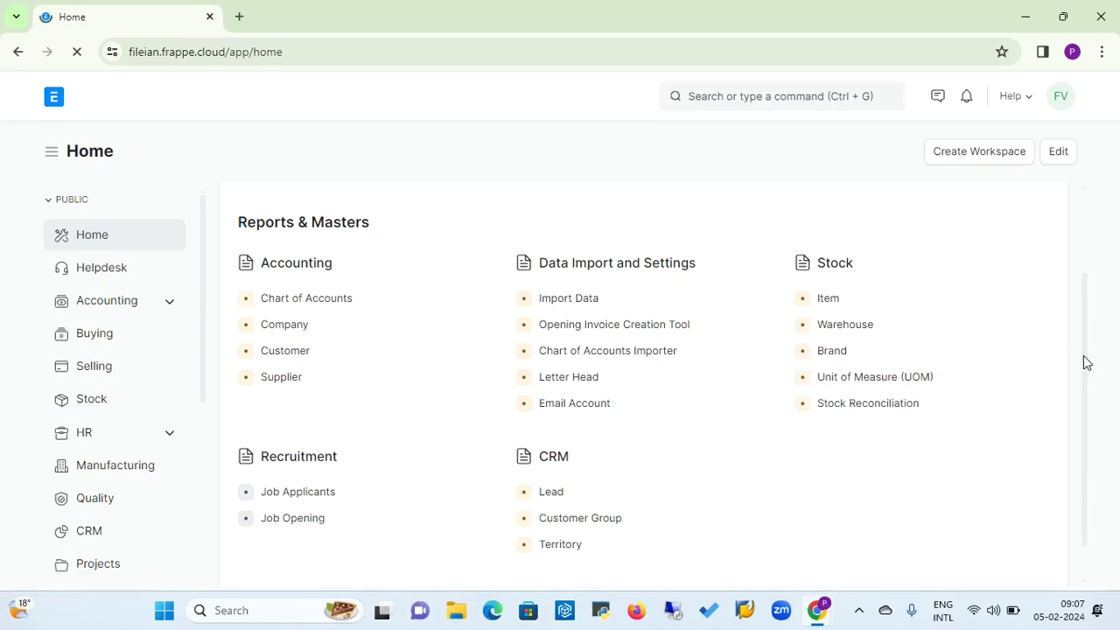
drag(1085, 362, 1085, 392)
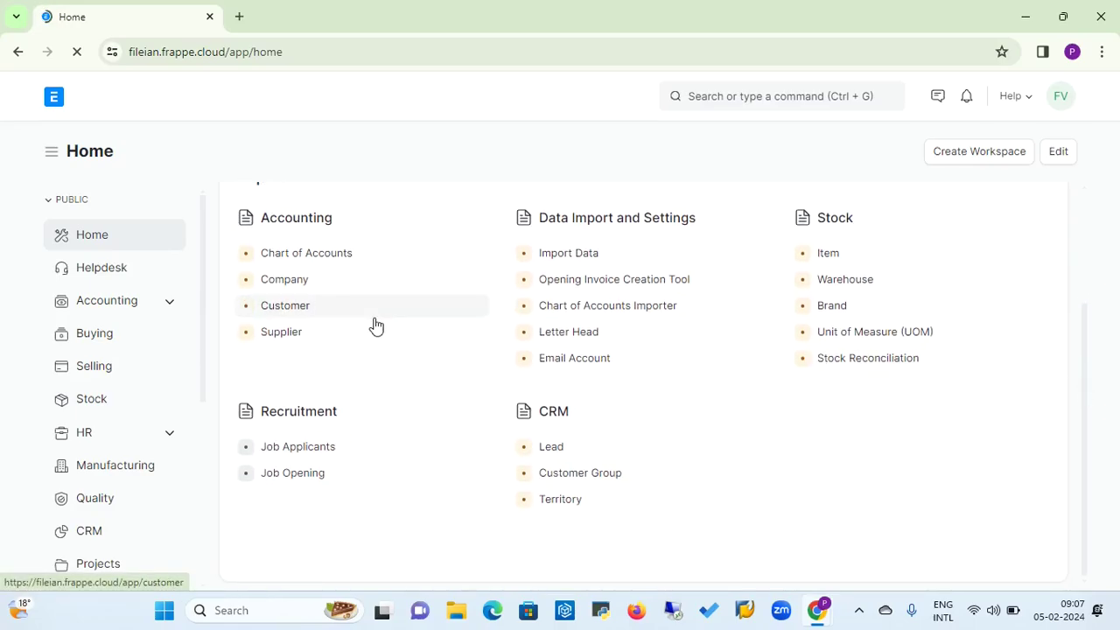
click(319, 477)
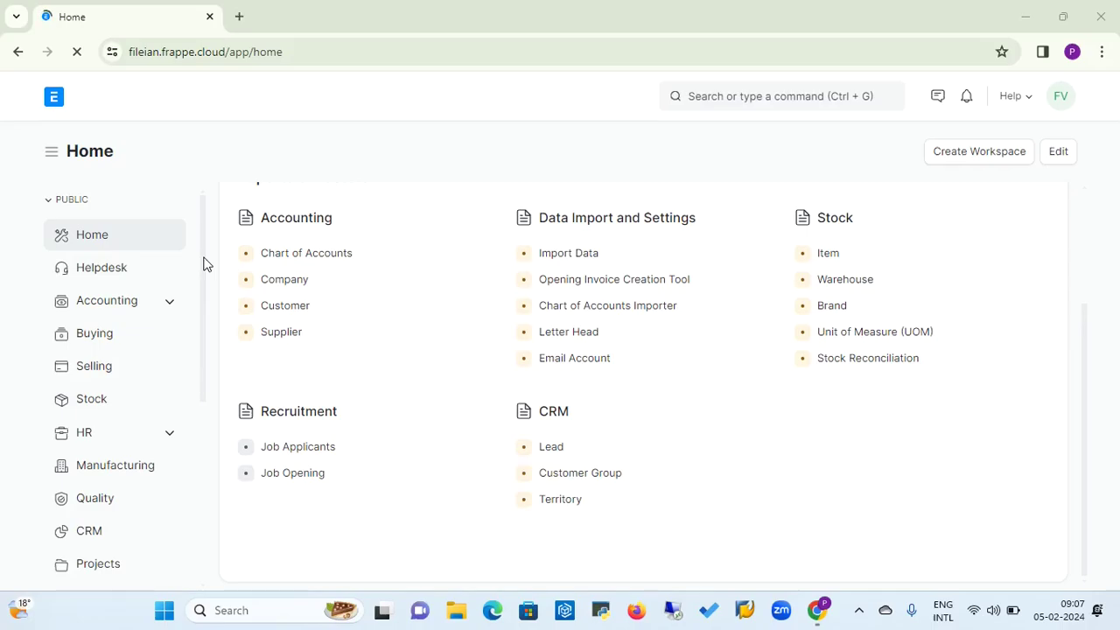
scroll(205, 263, down, 1)
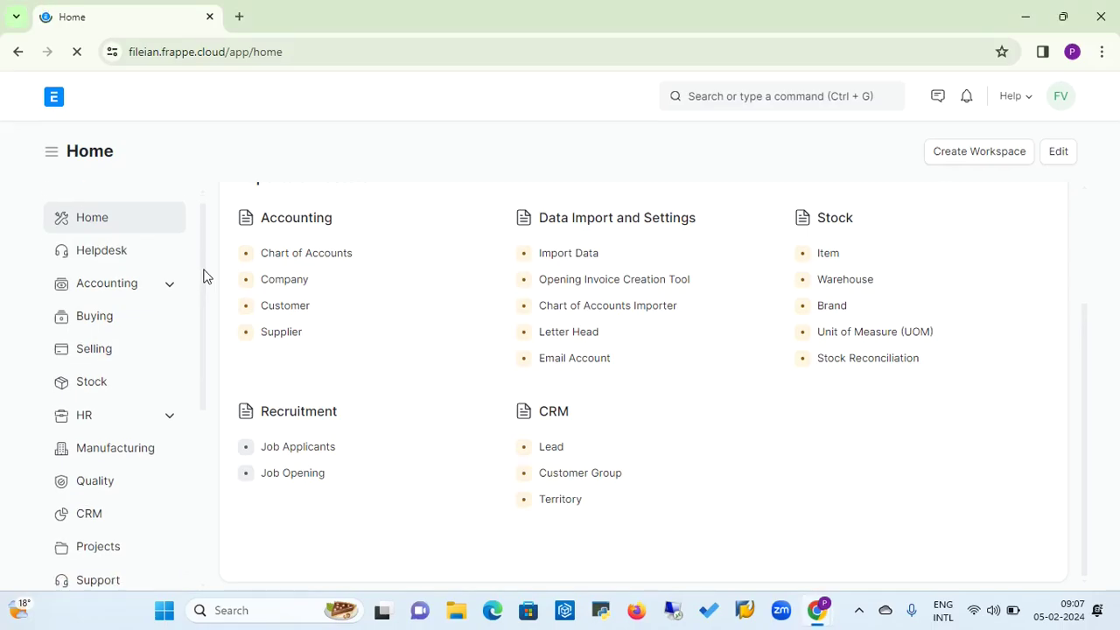
scroll(211, 242, up, 1)
scroll(211, 263, down, 1)
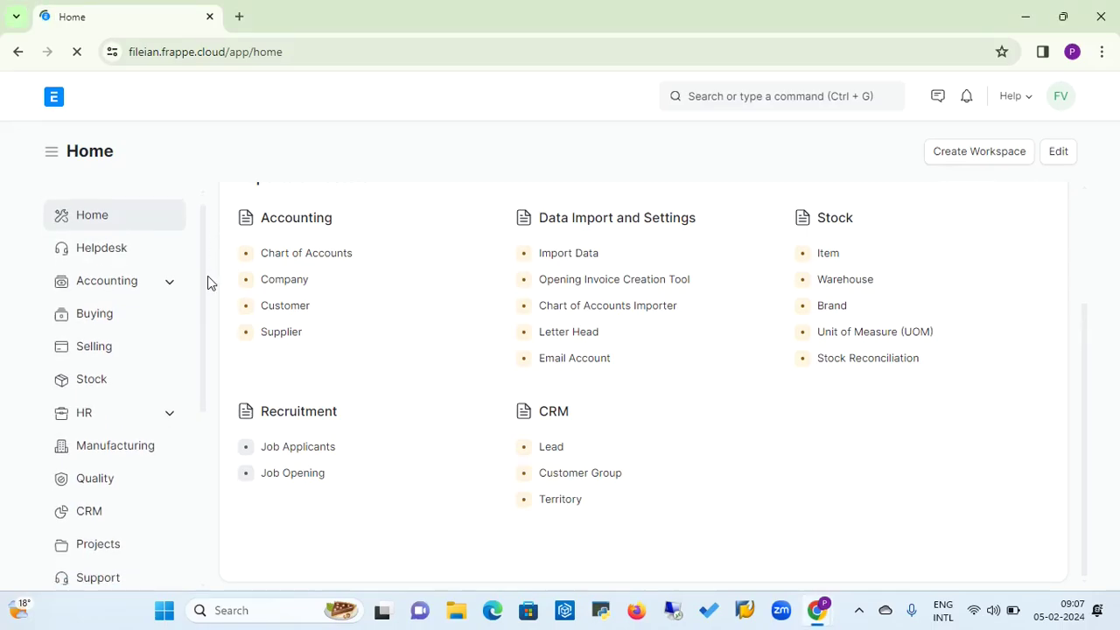
scroll(210, 263, up, 1)
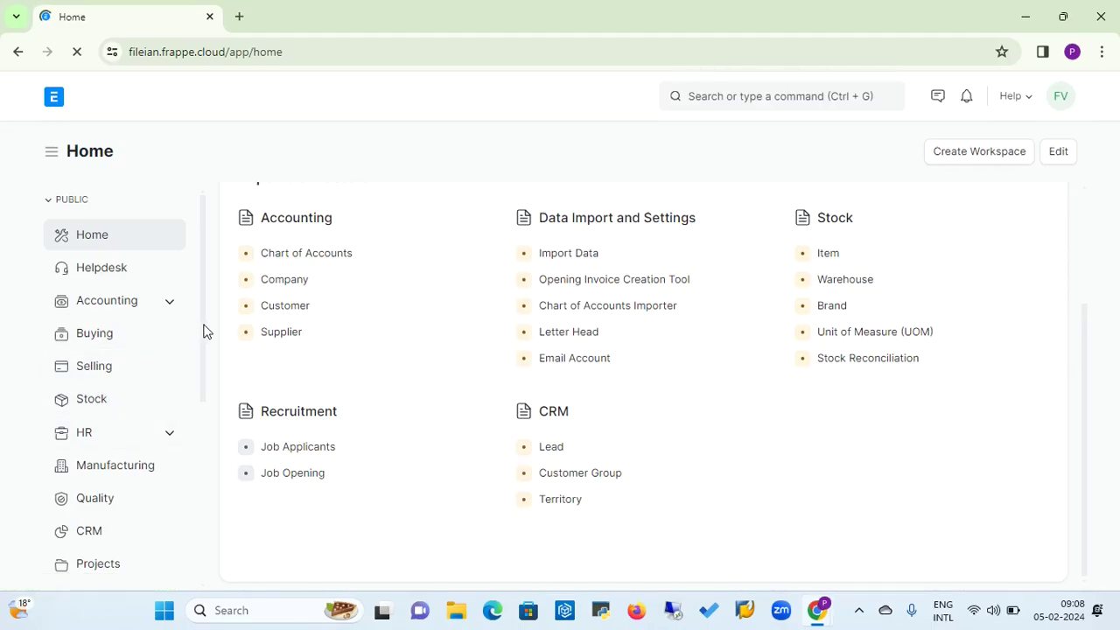
drag(203, 331, 194, 511)
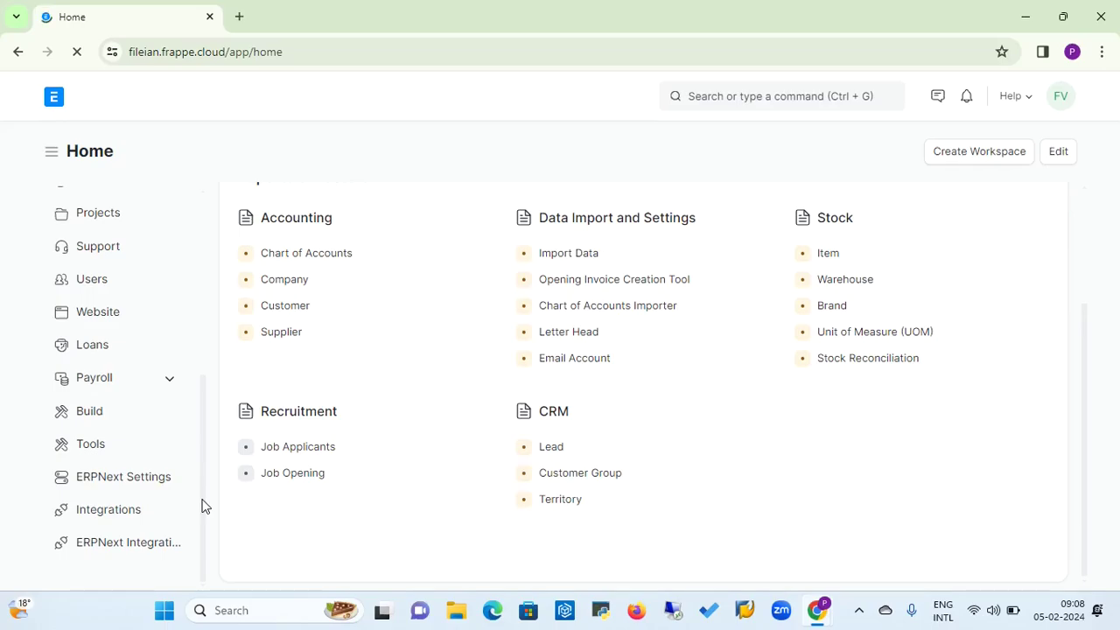
scroll(201, 506, up, 4)
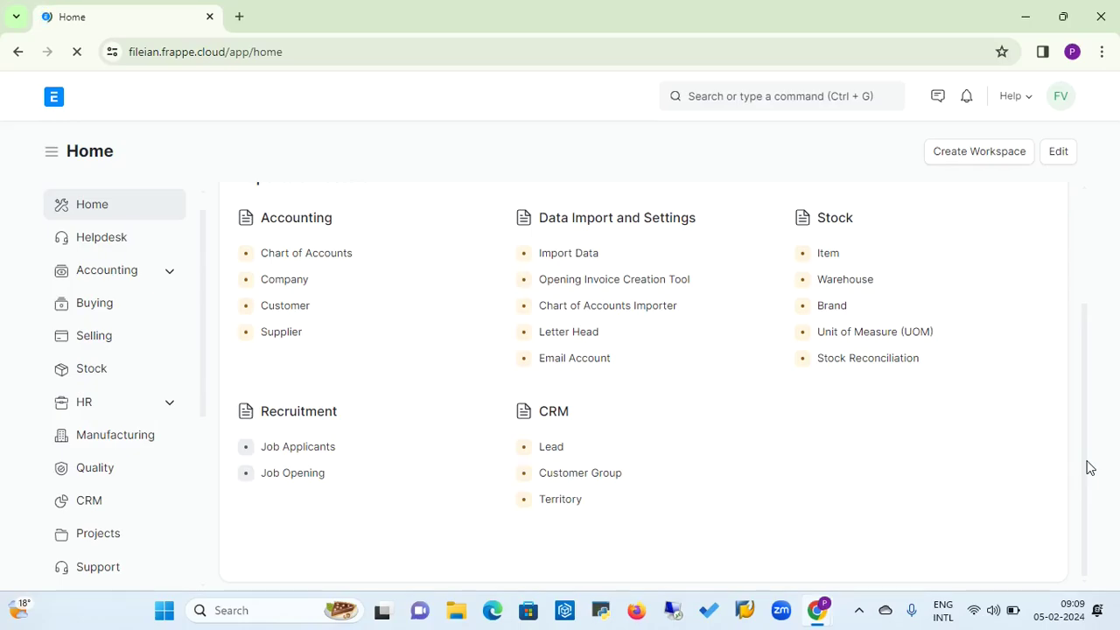
Open the Buying workspace and examine its purchase order trends, shortcuts, masters, supplier scorecard links and report groups
click(99, 309)
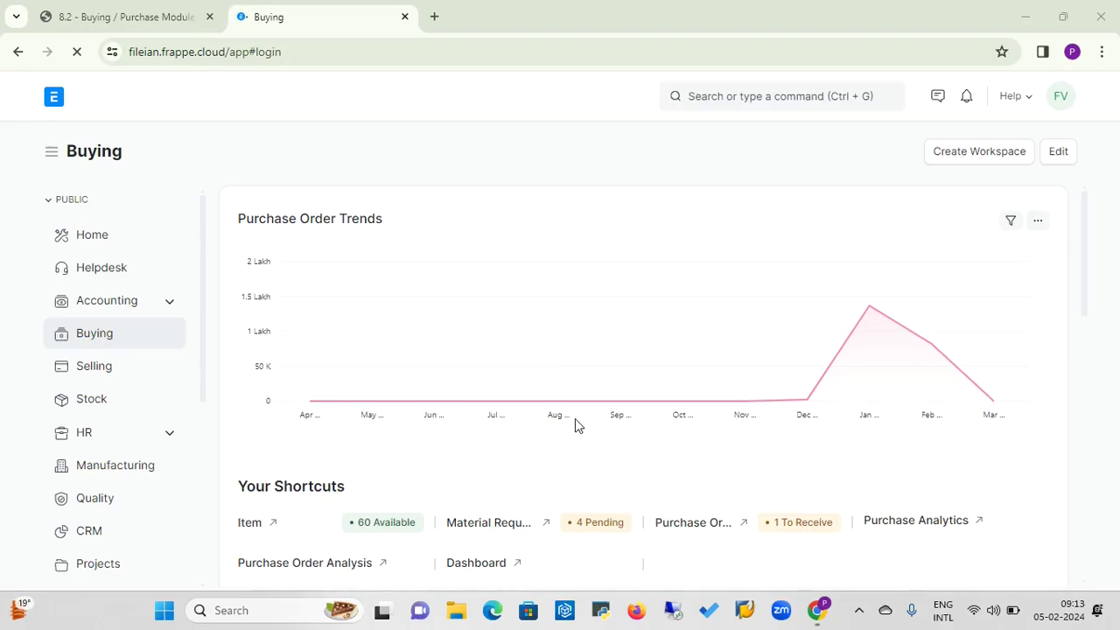
mouse_move(872, 312)
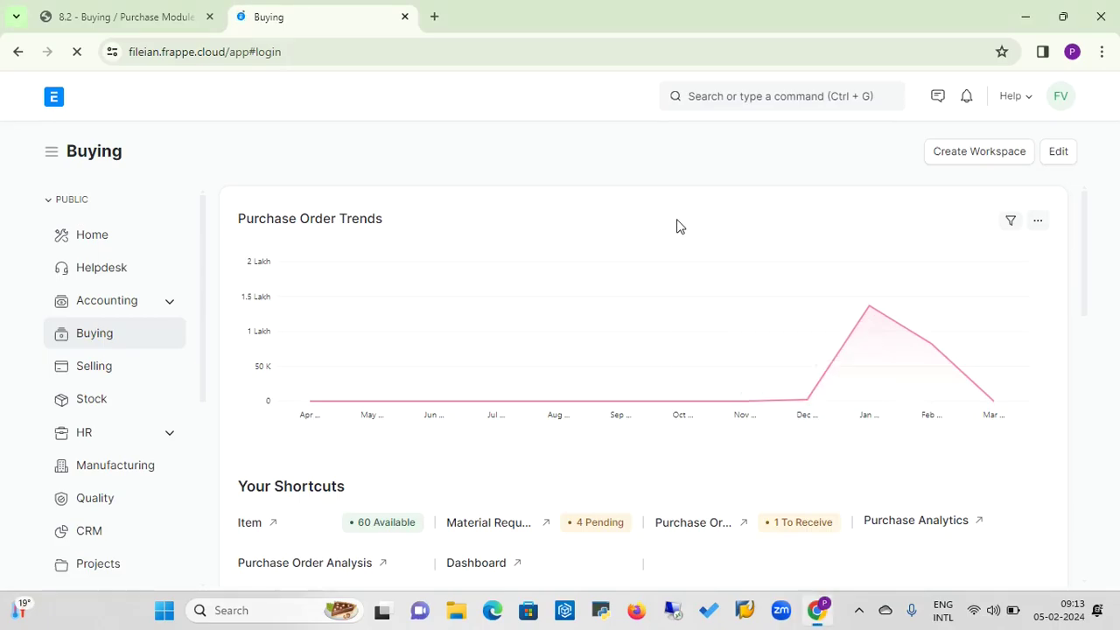
scroll(676, 225, down, 3)
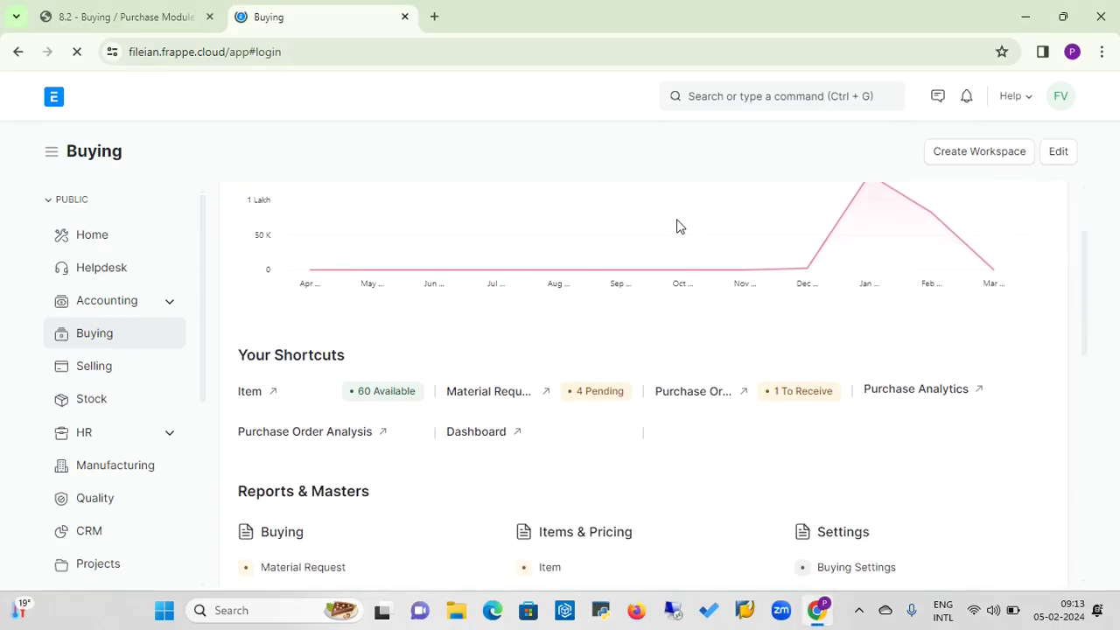
scroll(678, 223, down, 1)
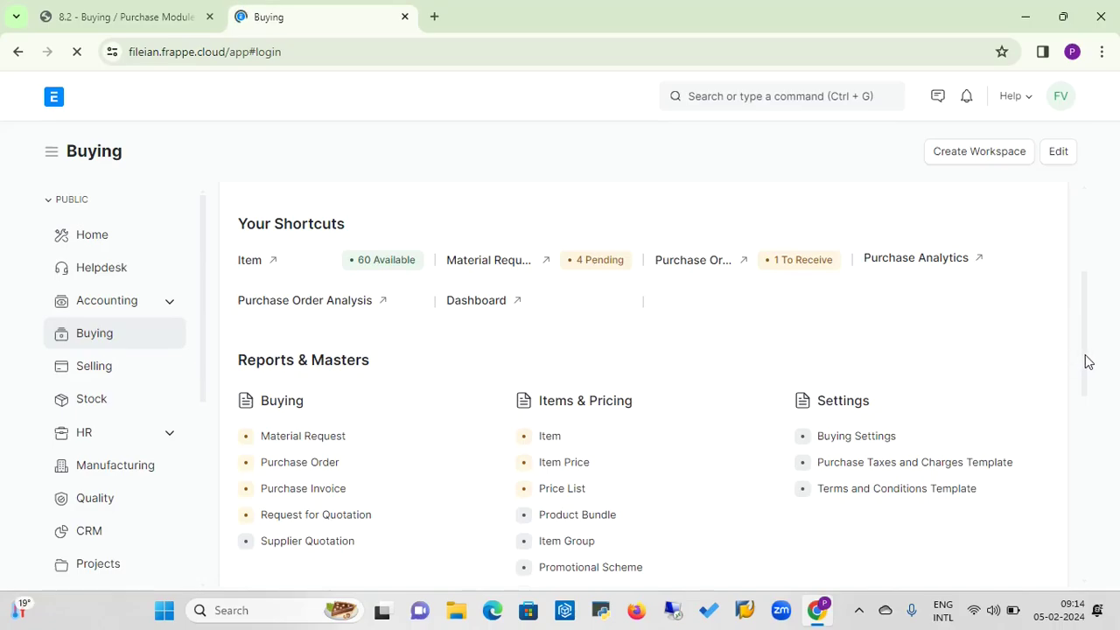
scroll(1088, 362, down, 3)
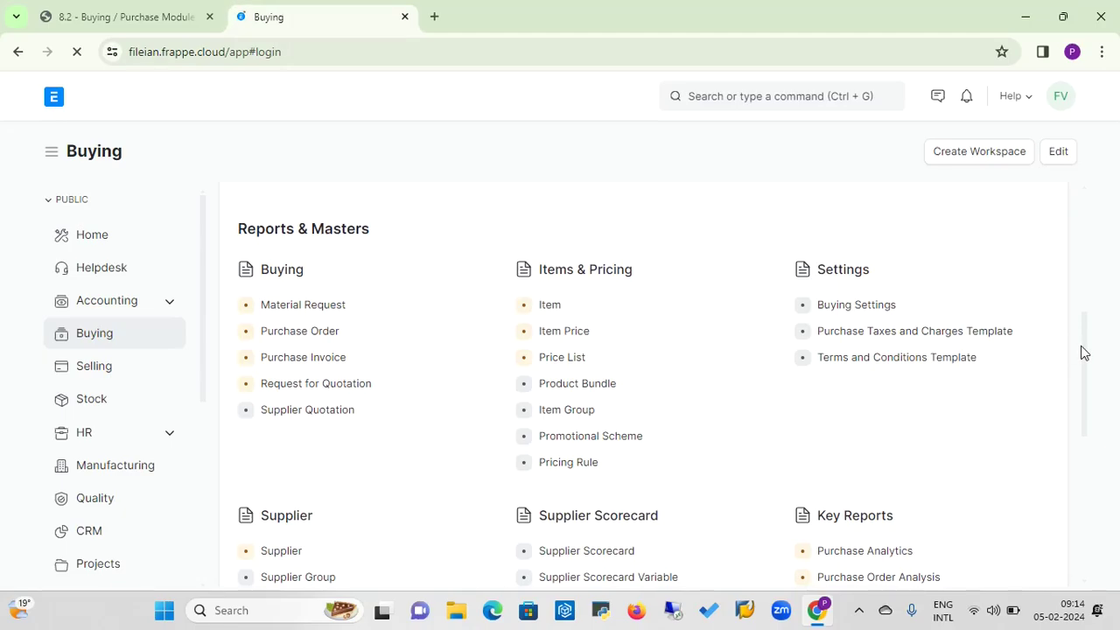
scroll(1083, 352, down, 3)
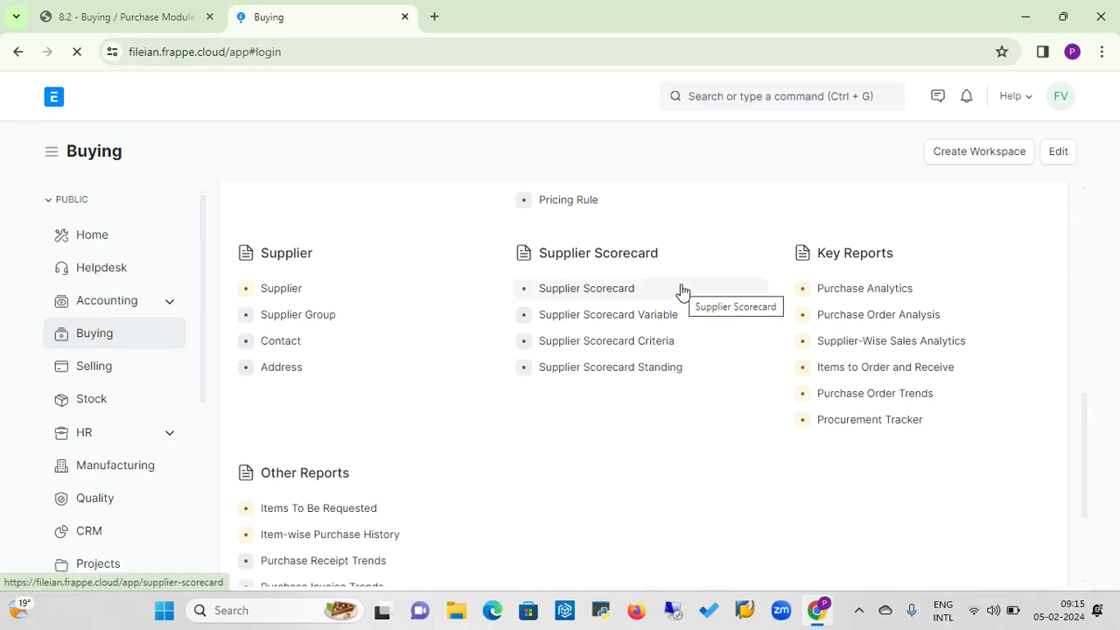
click(681, 364)
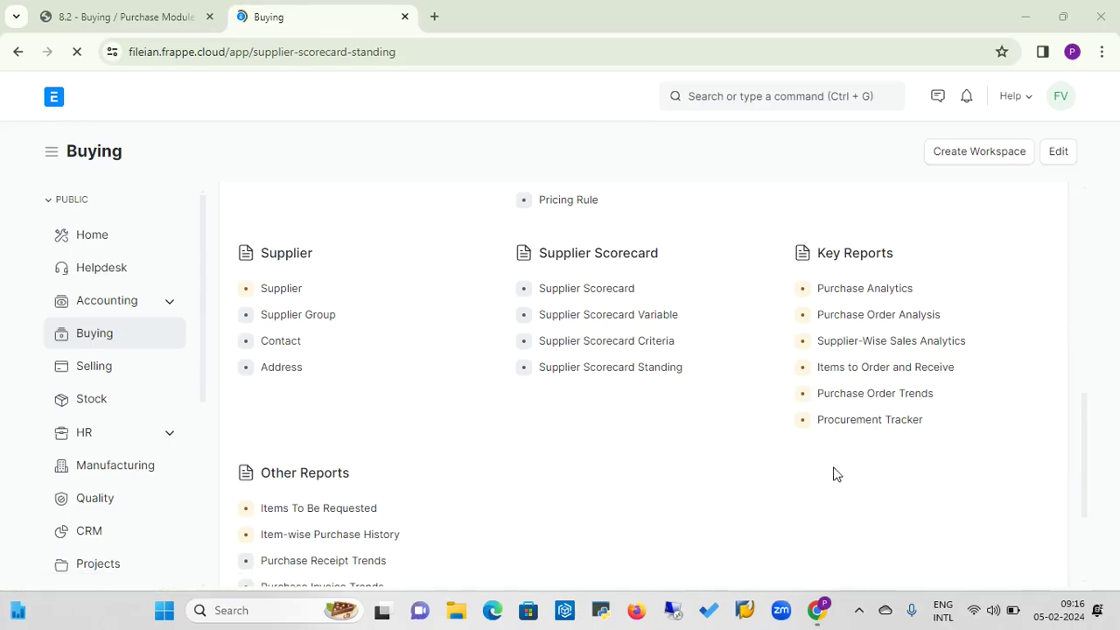
scroll(730, 504, down, 2)
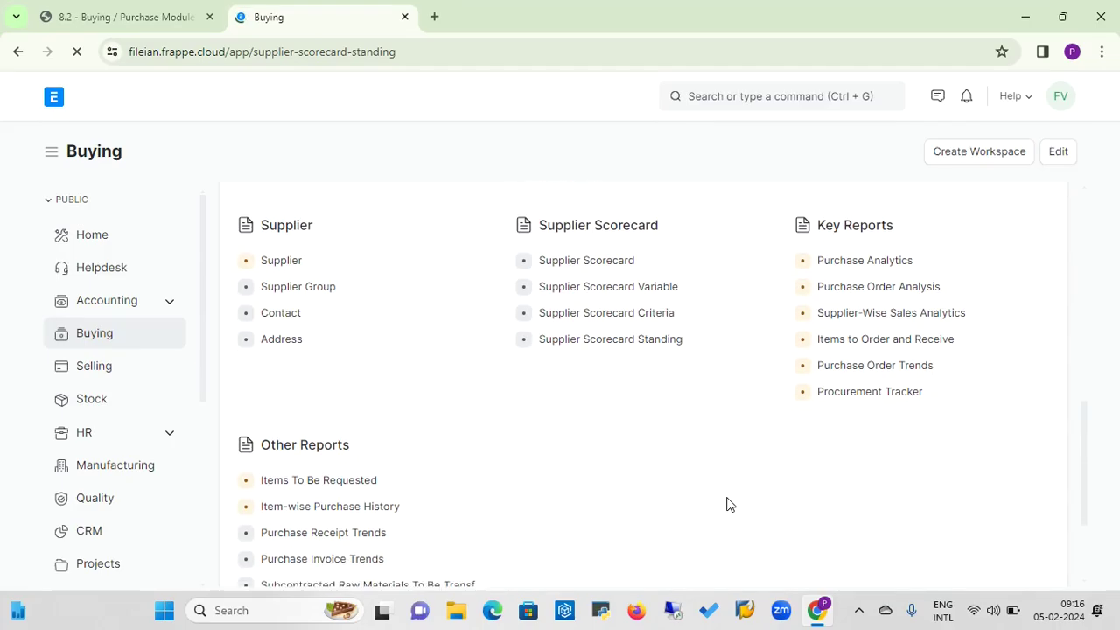
scroll(729, 505, down, 1)
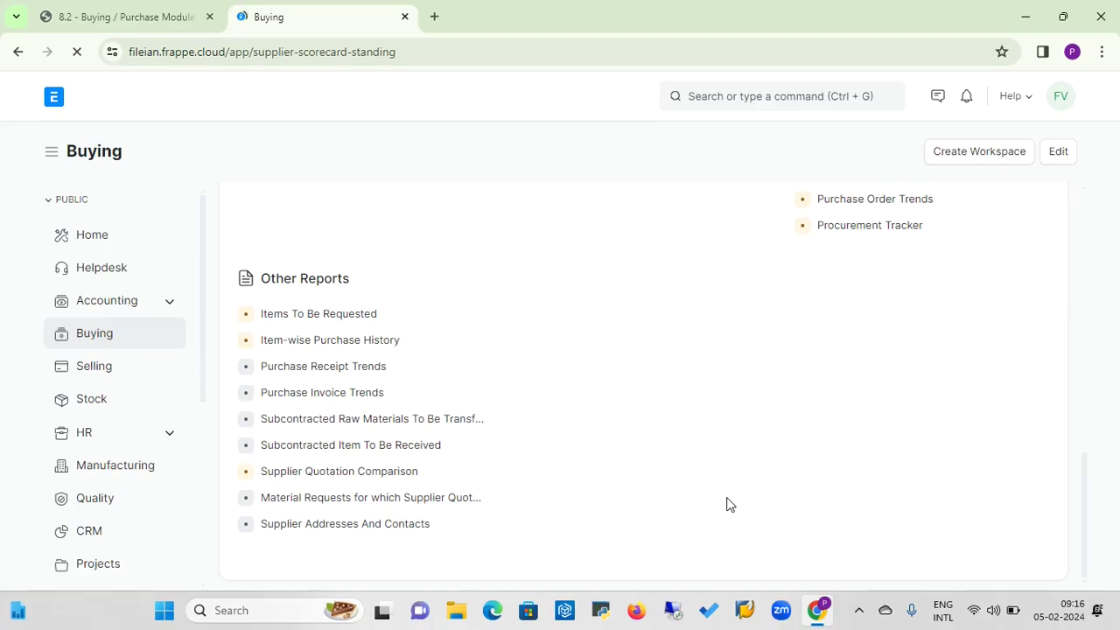
scroll(729, 505, up, 2)
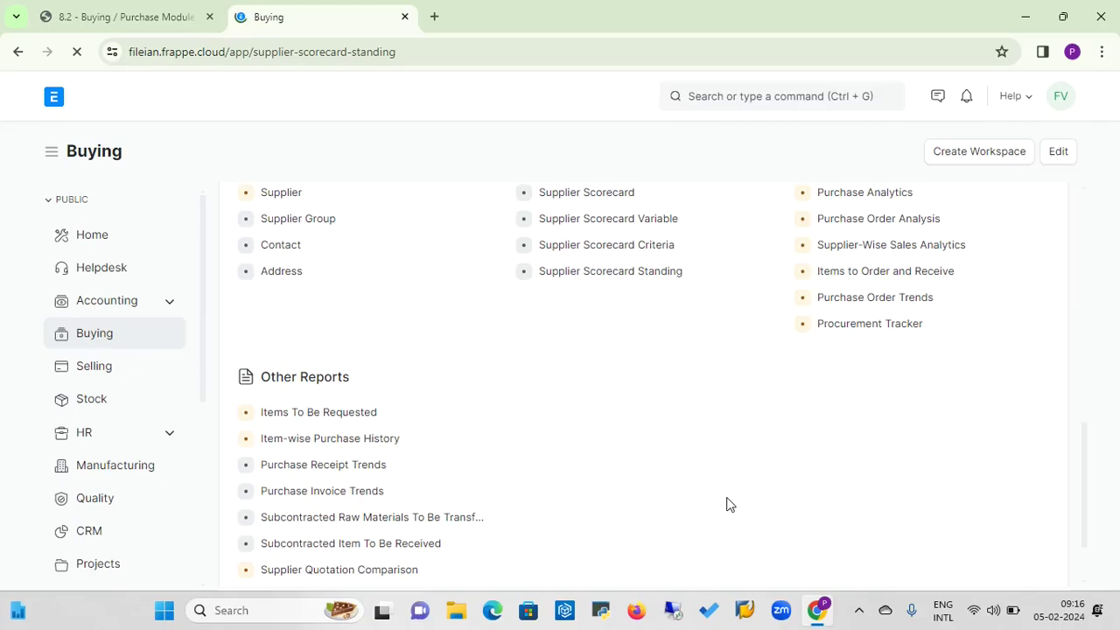
scroll(730, 505, up, 5)
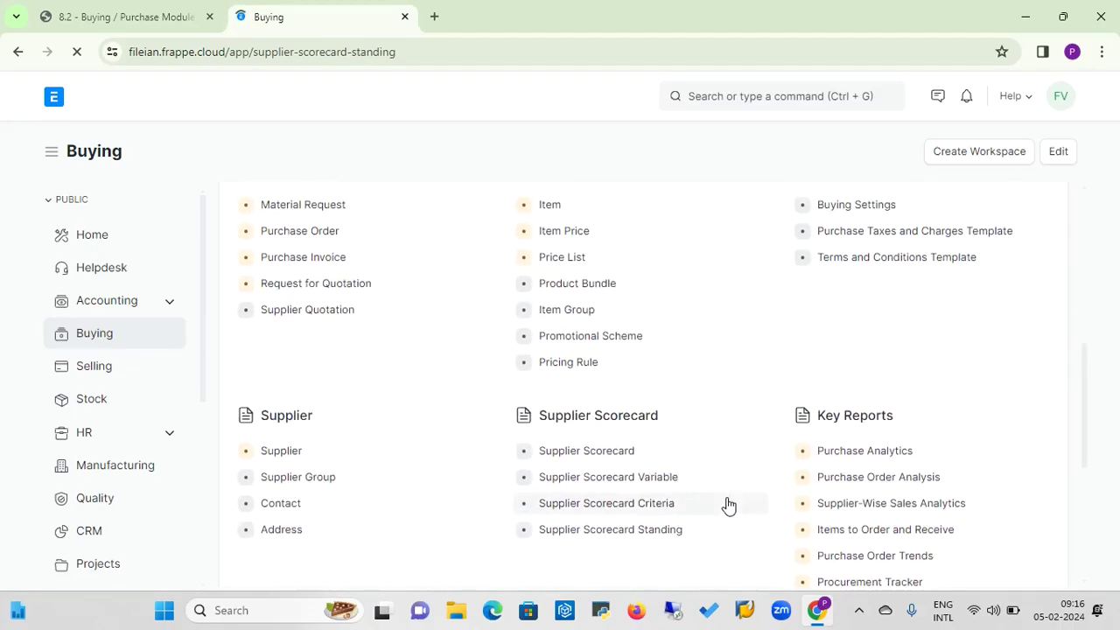
scroll(729, 505, down, 1)
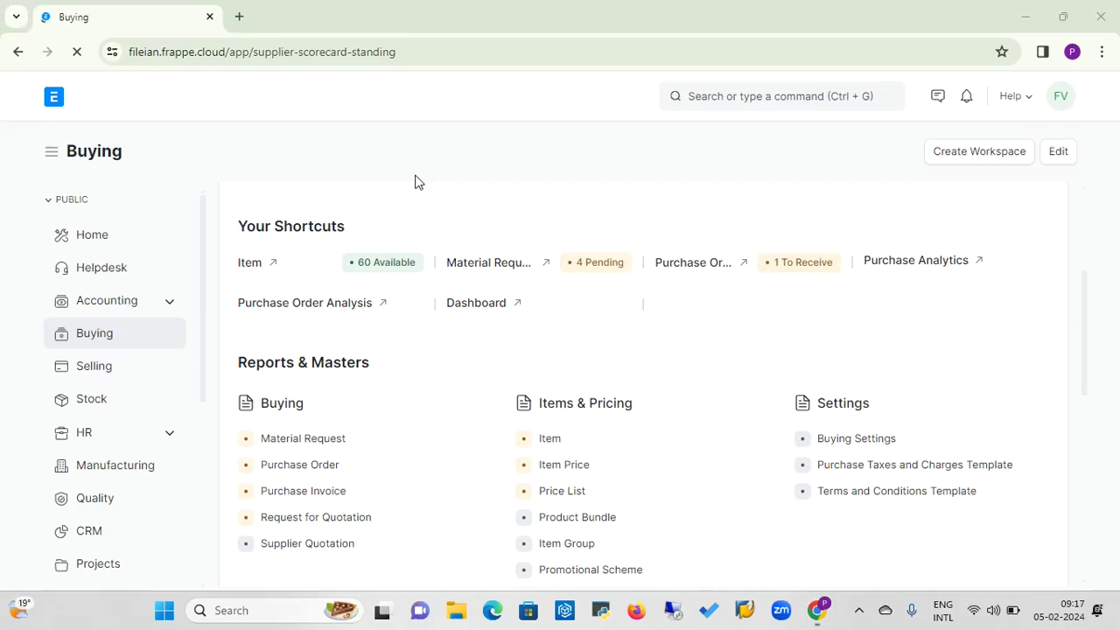
Open the Item list from the Buying shortcuts and start a new item in the full form
click(249, 273)
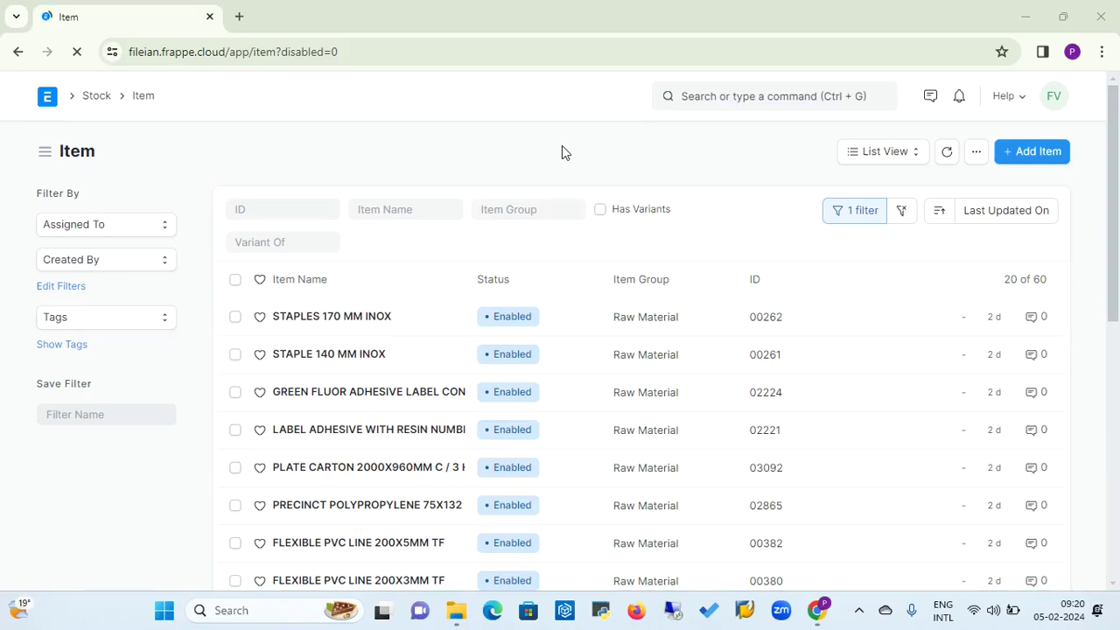
click(943, 210)
click(1041, 156)
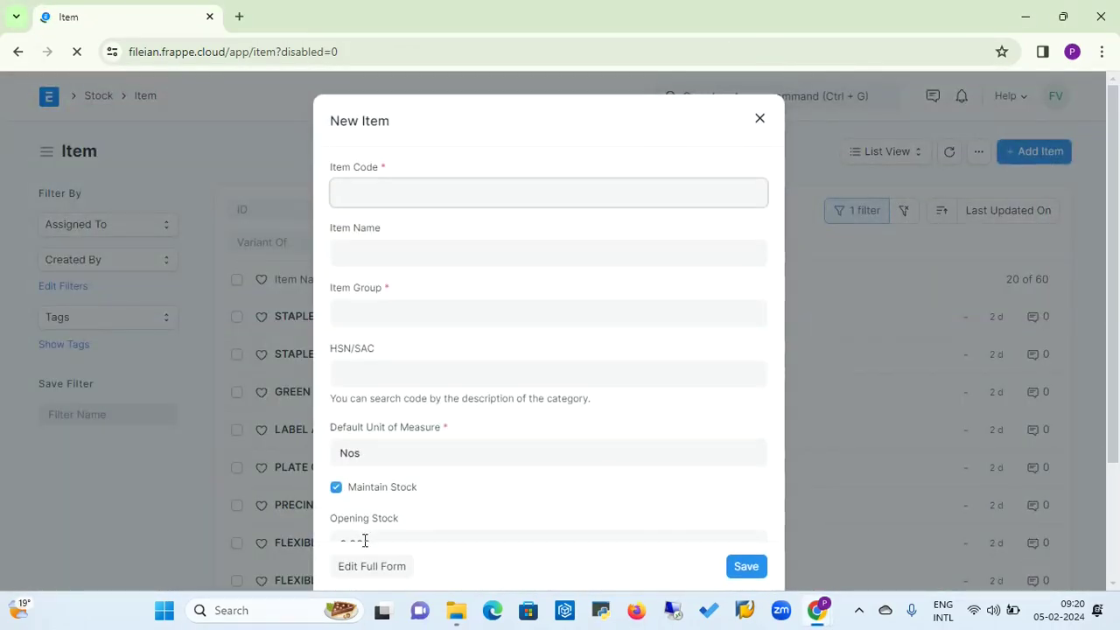
click(375, 569)
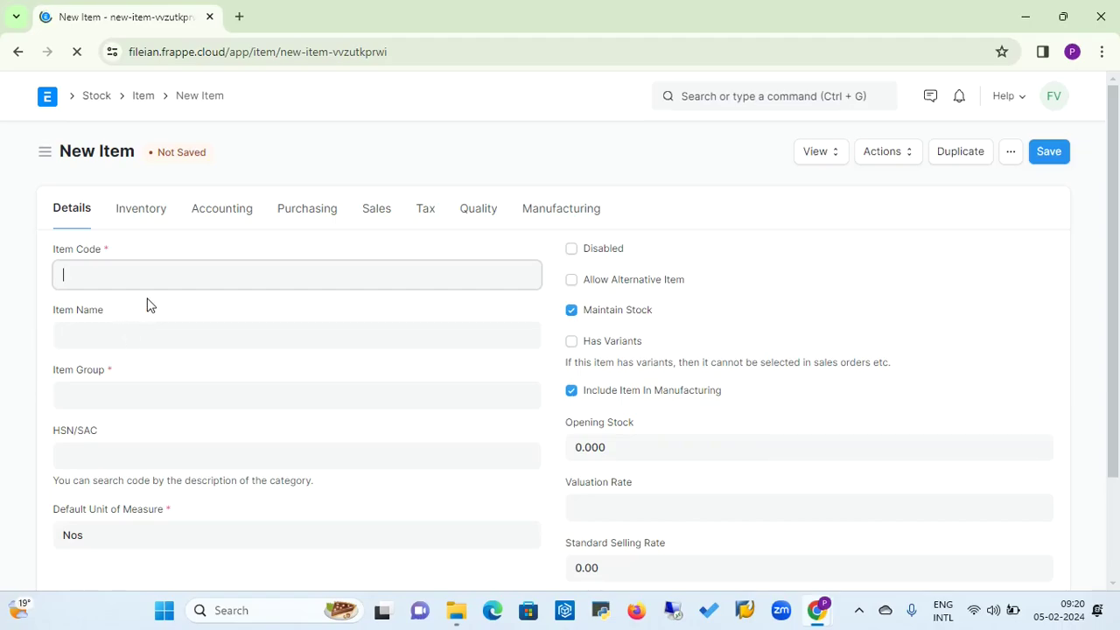
Set the new item's code to 13456 and its name to HP Laptop 3420
text(13456)
click(129, 338)
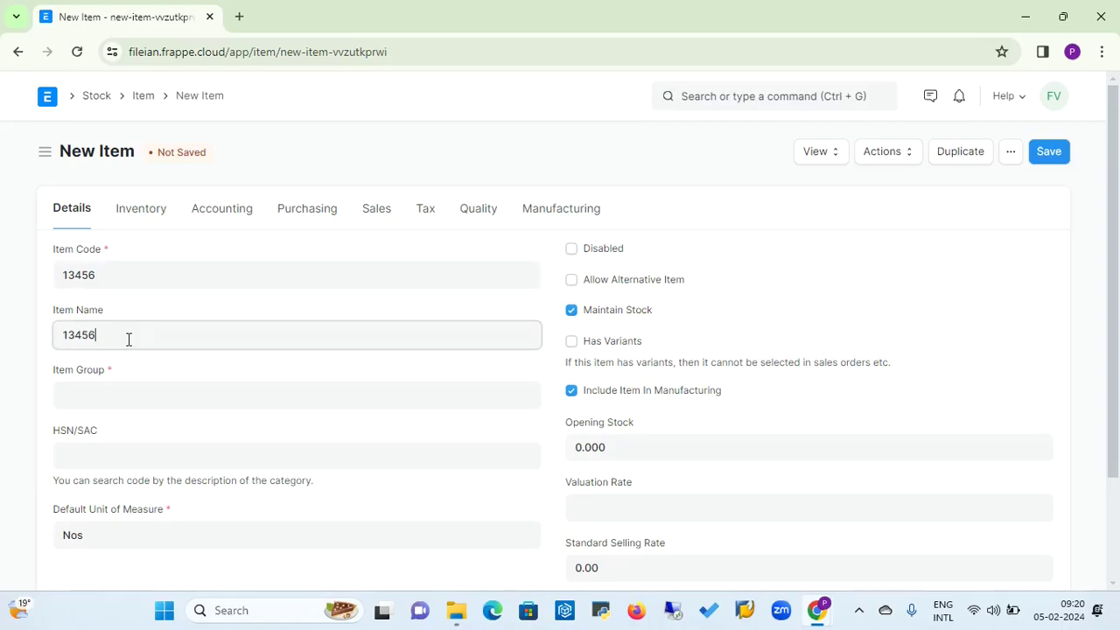
key(BackSpace)
key(BackSpace)
key(BackSpace)
key(BackSpace)
key(BackSpace)
text(HP Laptop)
key(BackSpace)
key(BackSpace)
key(BackSpace)
key(BackSpace)
key(BackSpace)
key(BackSpace)
key(BackSpace)
key(BackSpace)
key(BackSpace)
text(HP Laptop 3420)
Assign the new item to the Products item group
click(126, 388)
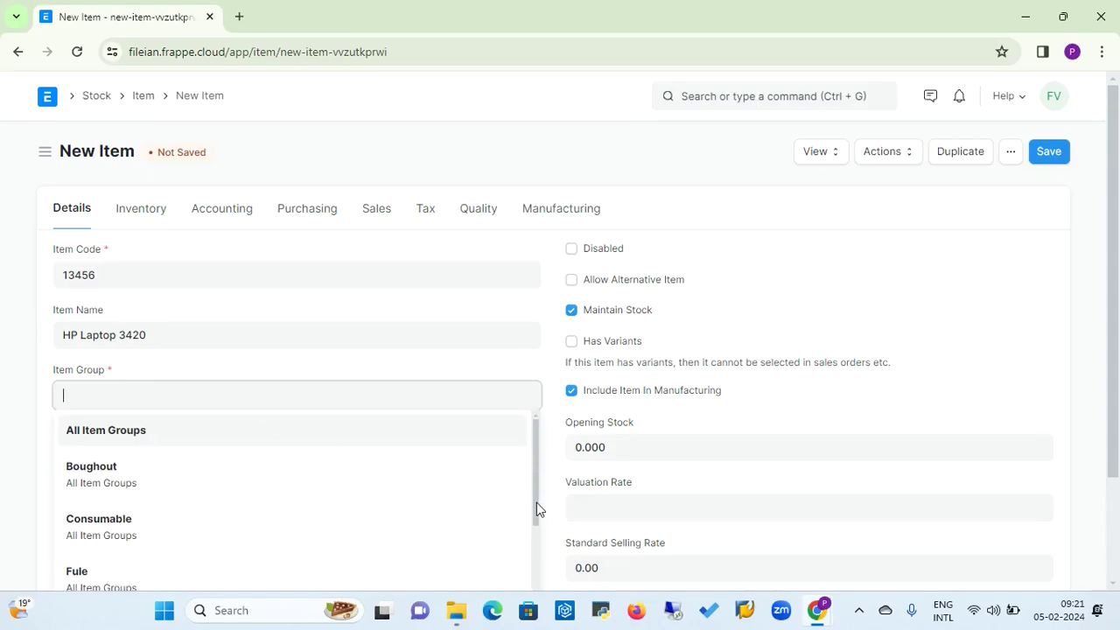
drag(537, 502, 538, 473)
drag(537, 473, 500, 622)
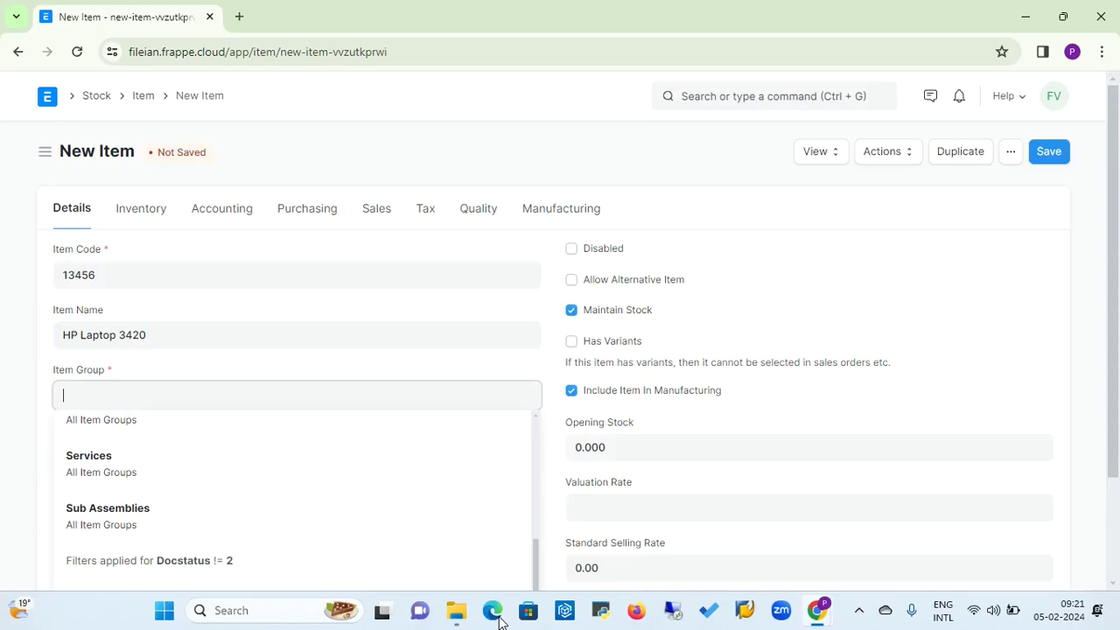
drag(1115, 338, 1115, 437)
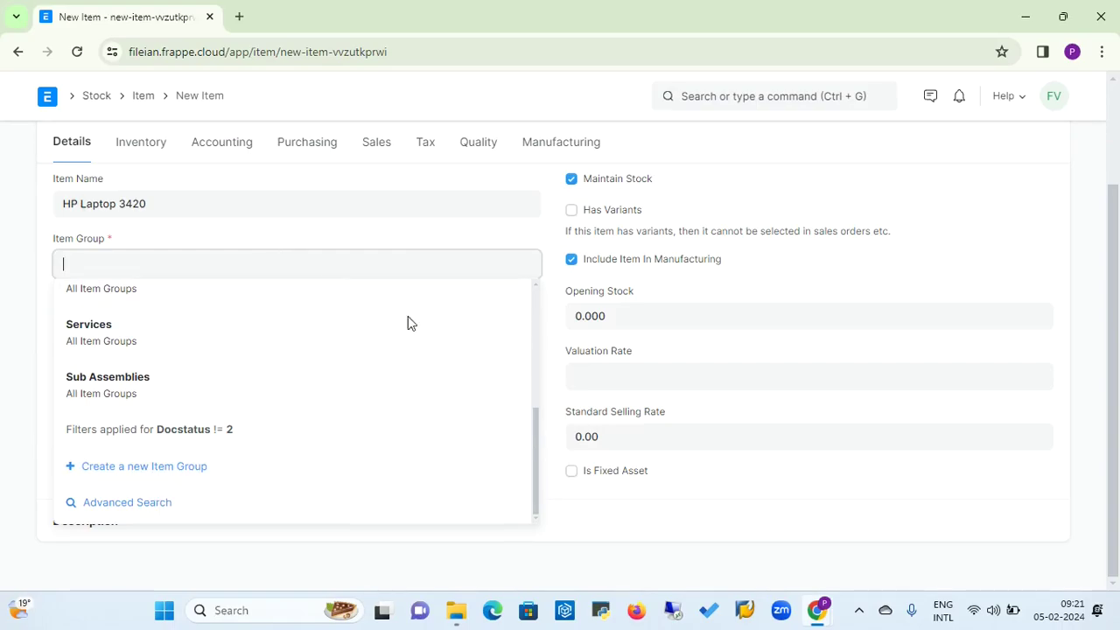
drag(535, 453, 547, 380)
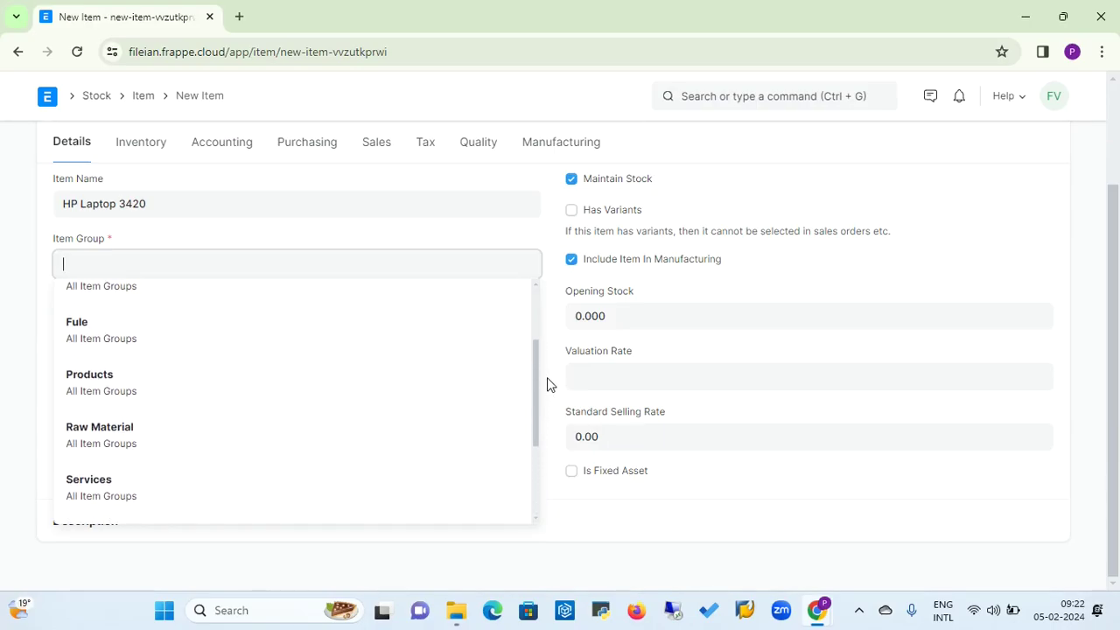
click(114, 385)
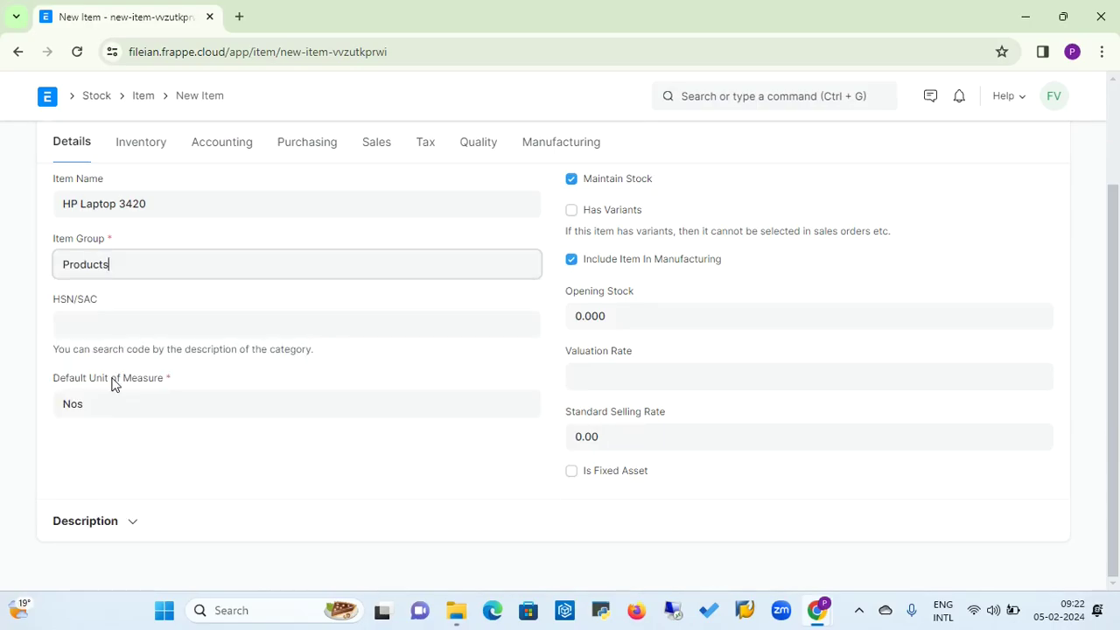
Search the HSN/SAC codes by the description "data processing" and look through the matching entries
click(154, 327)
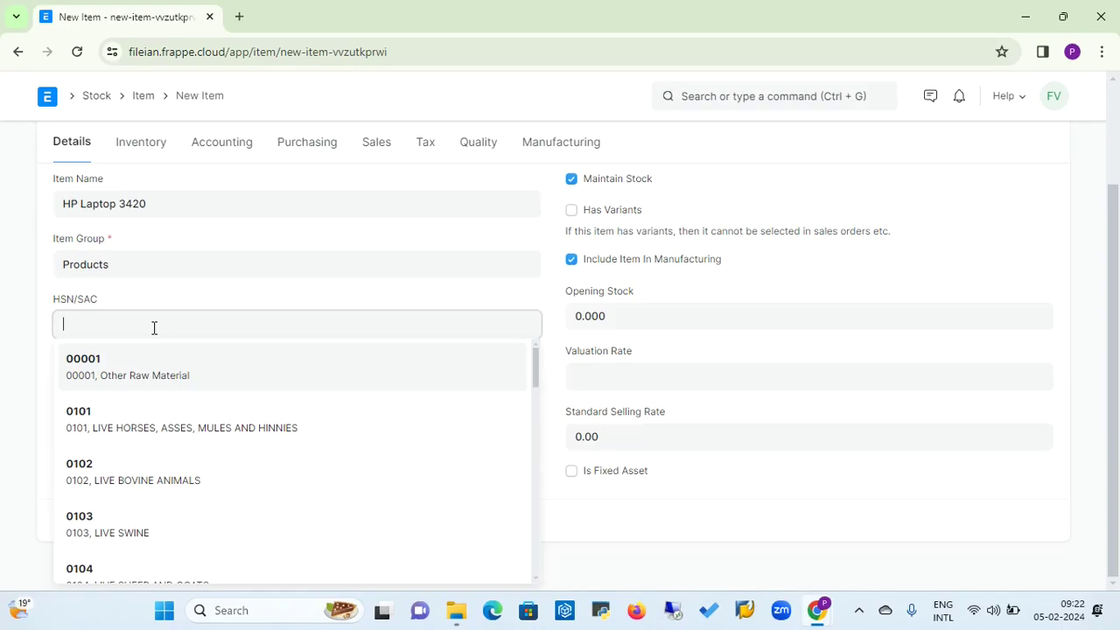
text(4)
key(BackSpace)
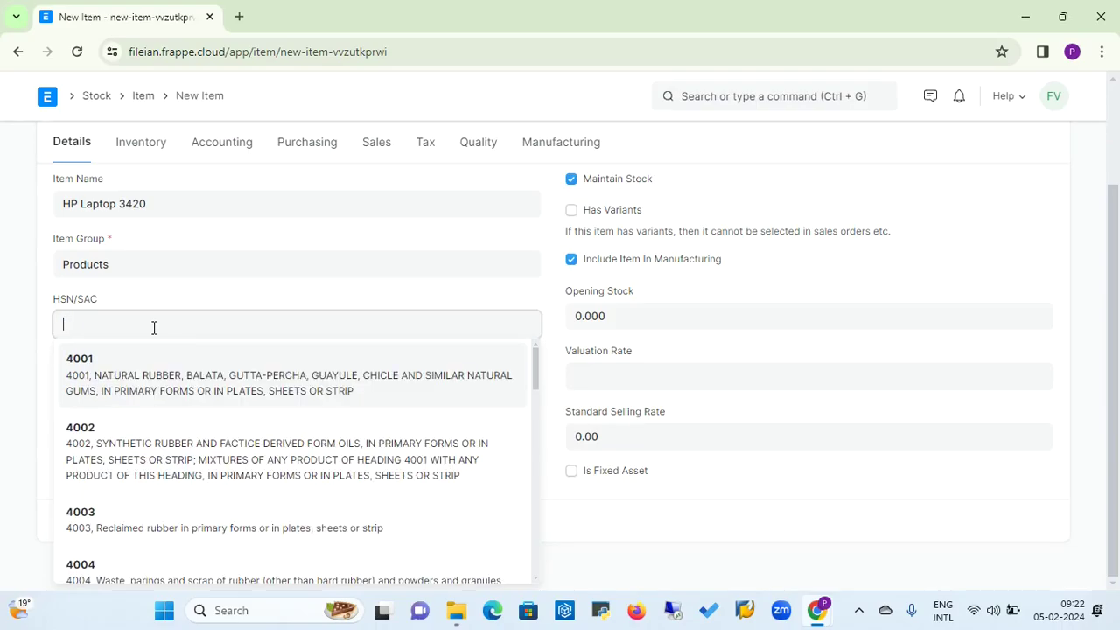
text(data)
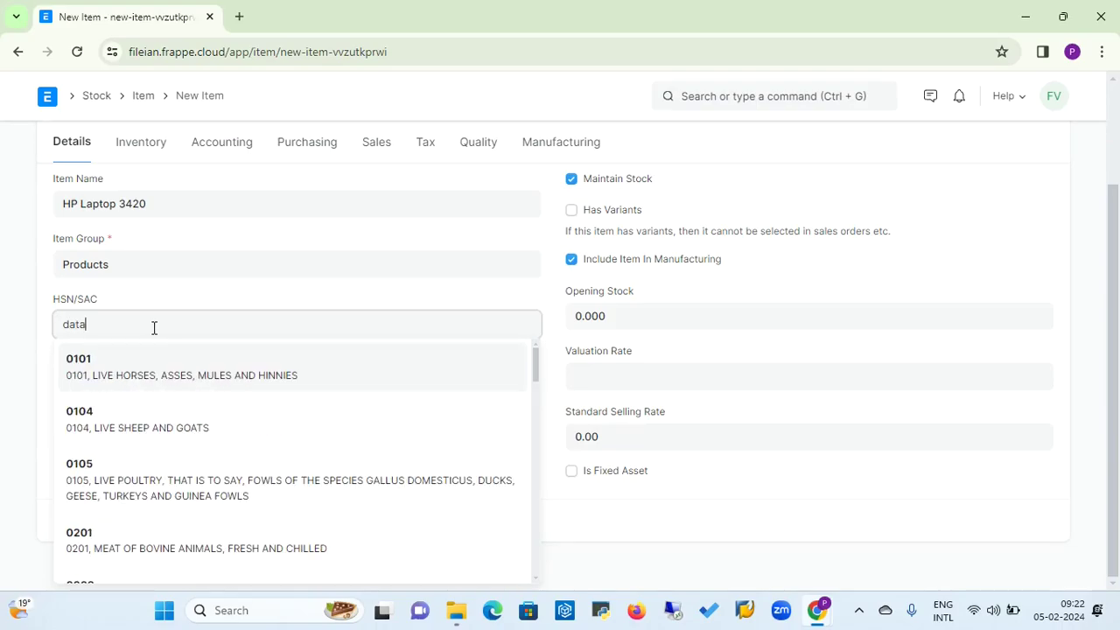
text( p)
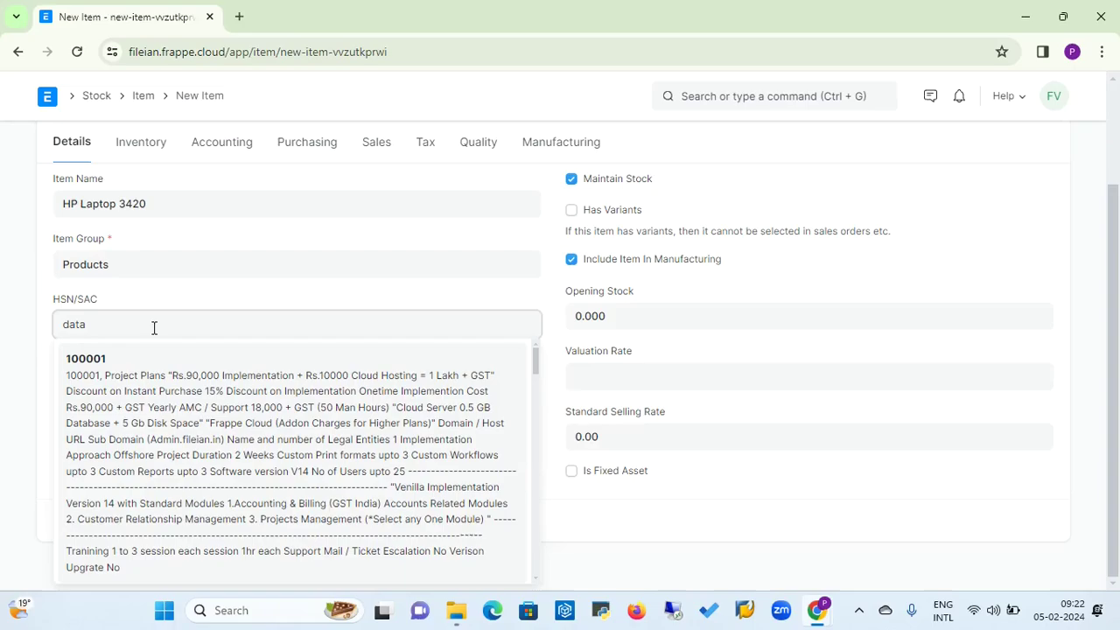
text(roc)
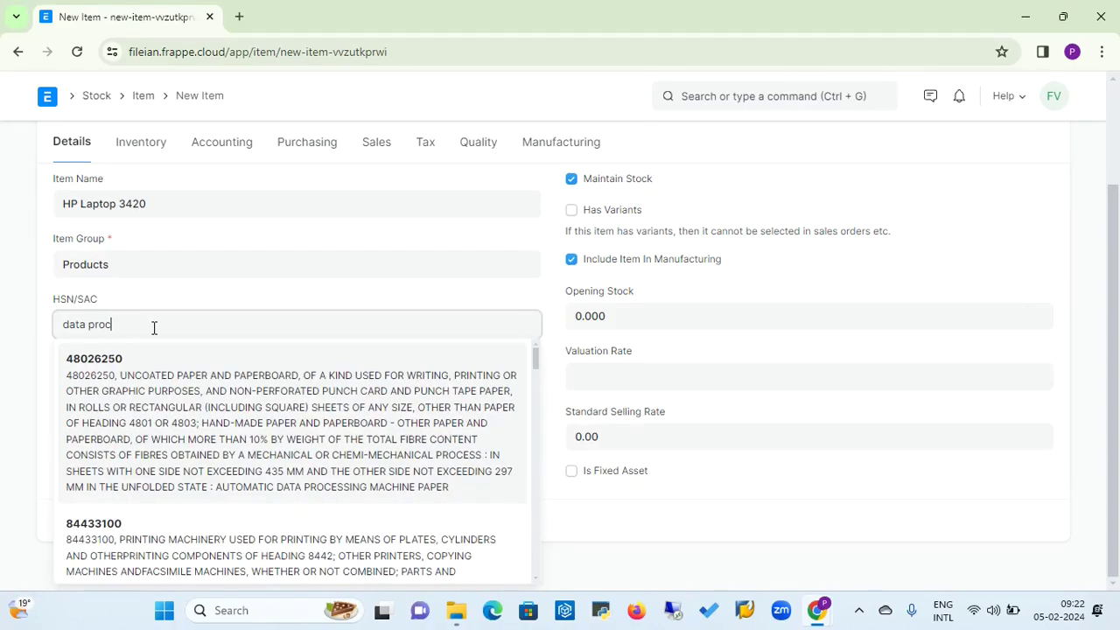
text(ess)
drag(534, 356, 531, 394)
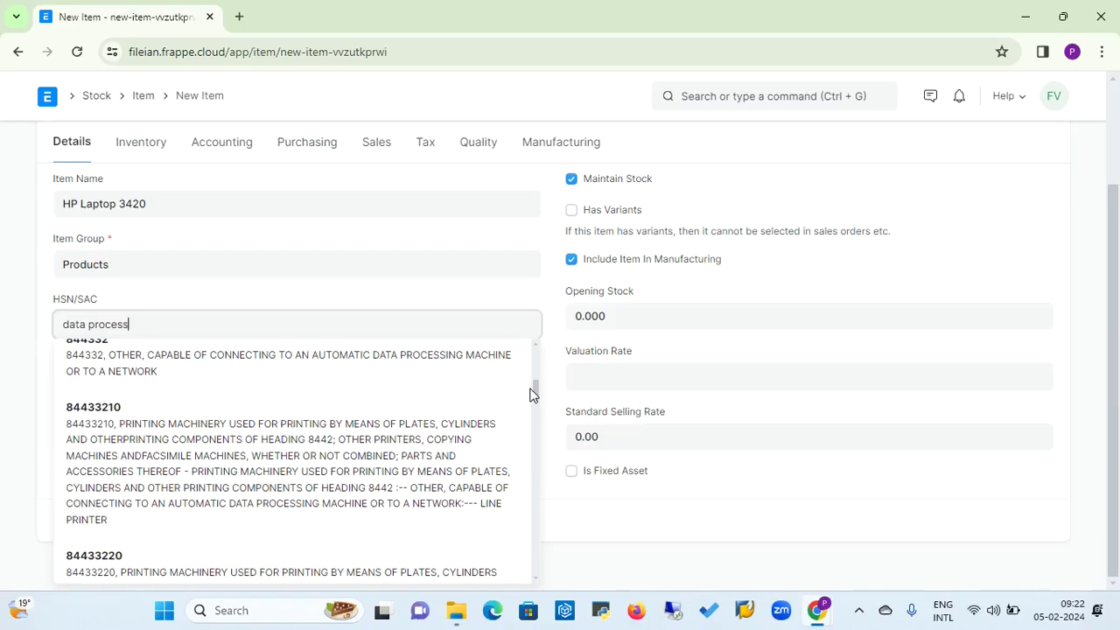
text(i)
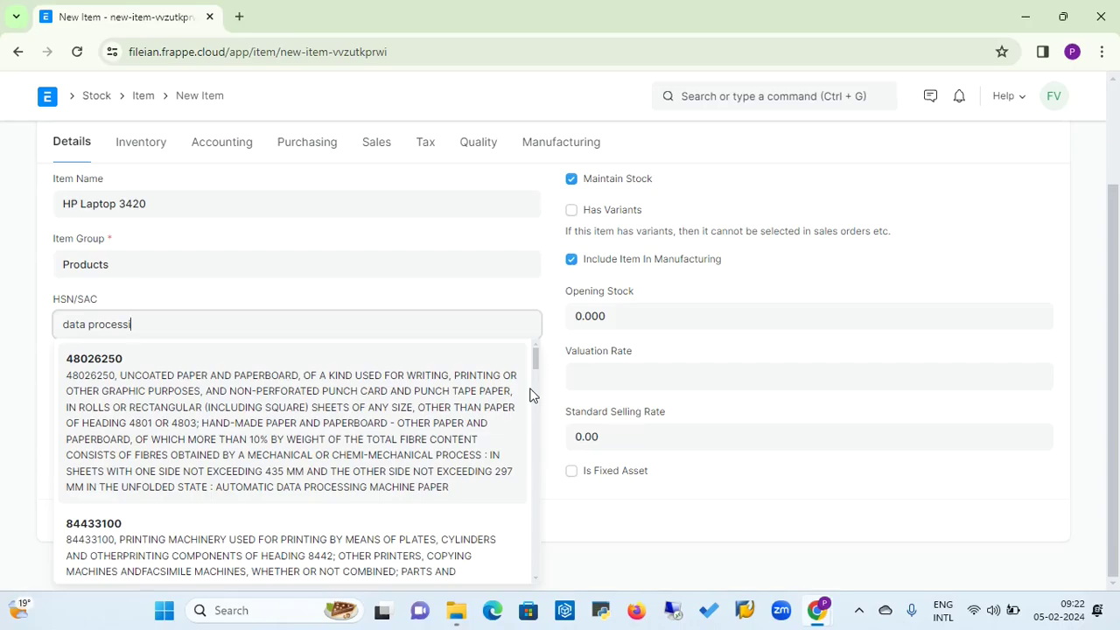
text(ng)
Repeat the HSN/SAC search with "data process" and look further through the matching codes for a laptop category
key(BackSpace)
key(BackSpace)
key(BackSpace)
key(BackSpace)
key(BackSpace)
key(BackSpace)
key(BackSpace)
key(BackSpace)
key(BackSpace)
key(BackSpace)
key(BackSpace)
key(BackSpace)
key(BackSpace)
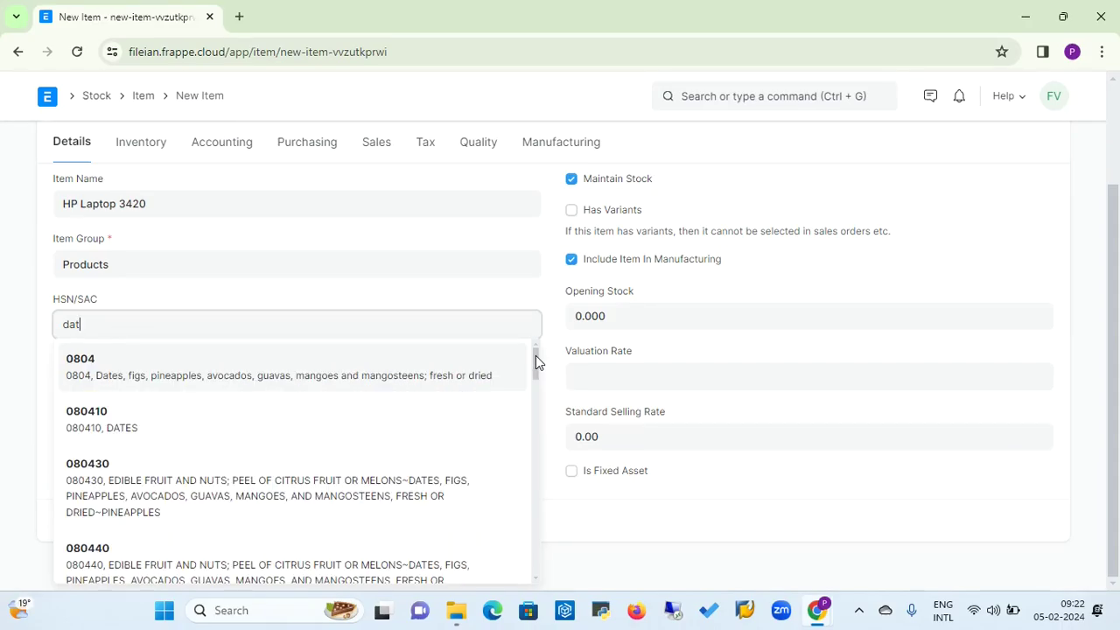
text(a pr)
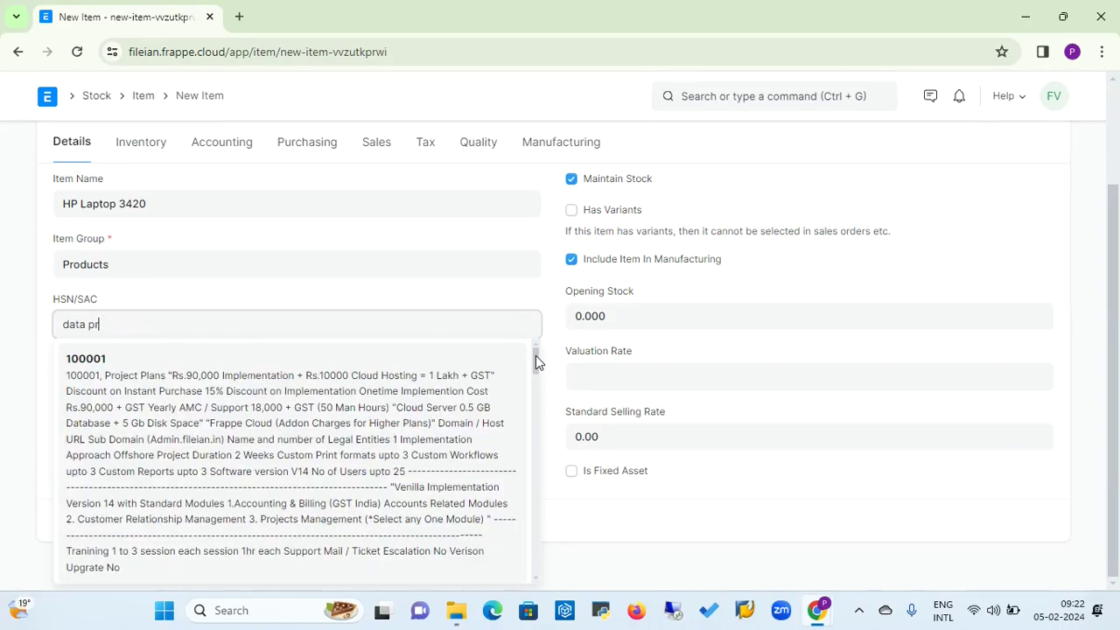
text(ocess)
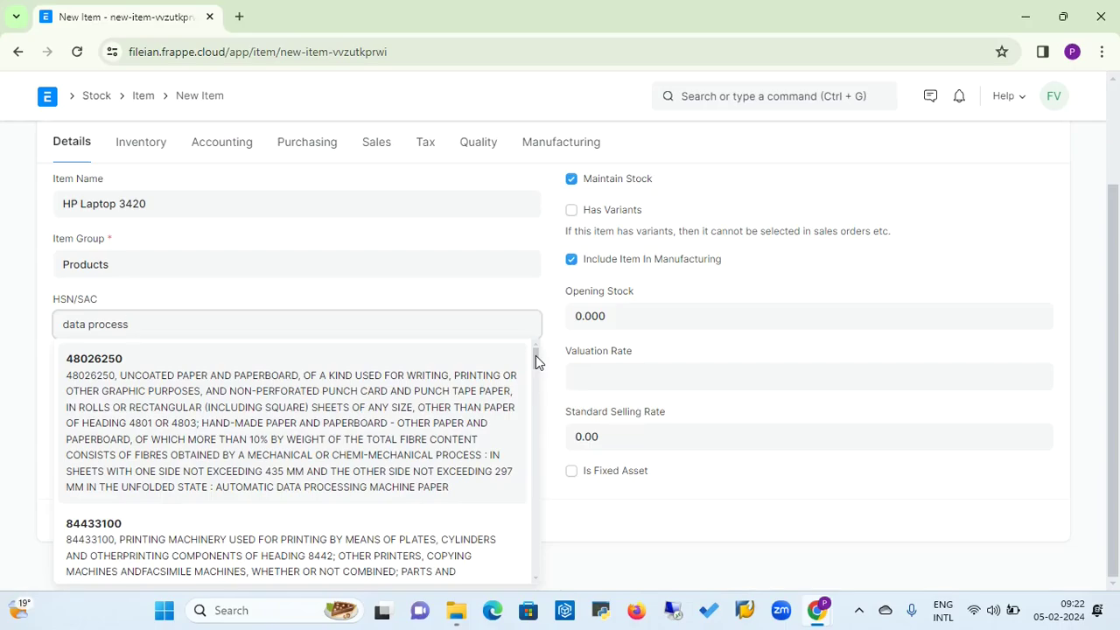
drag(536, 362, 516, 481)
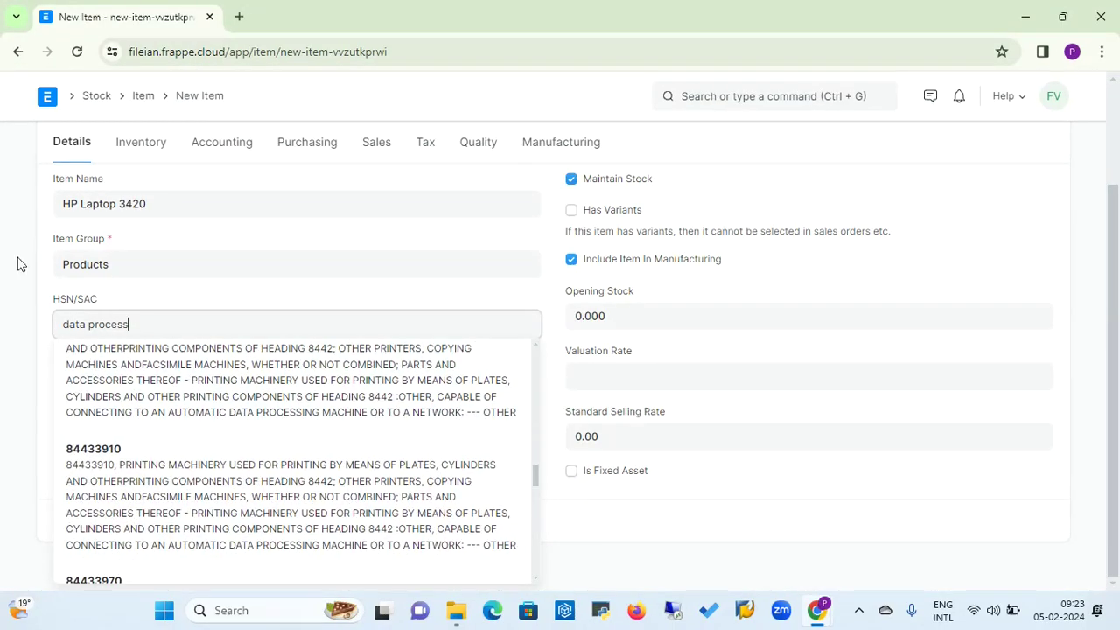
click(19, 193)
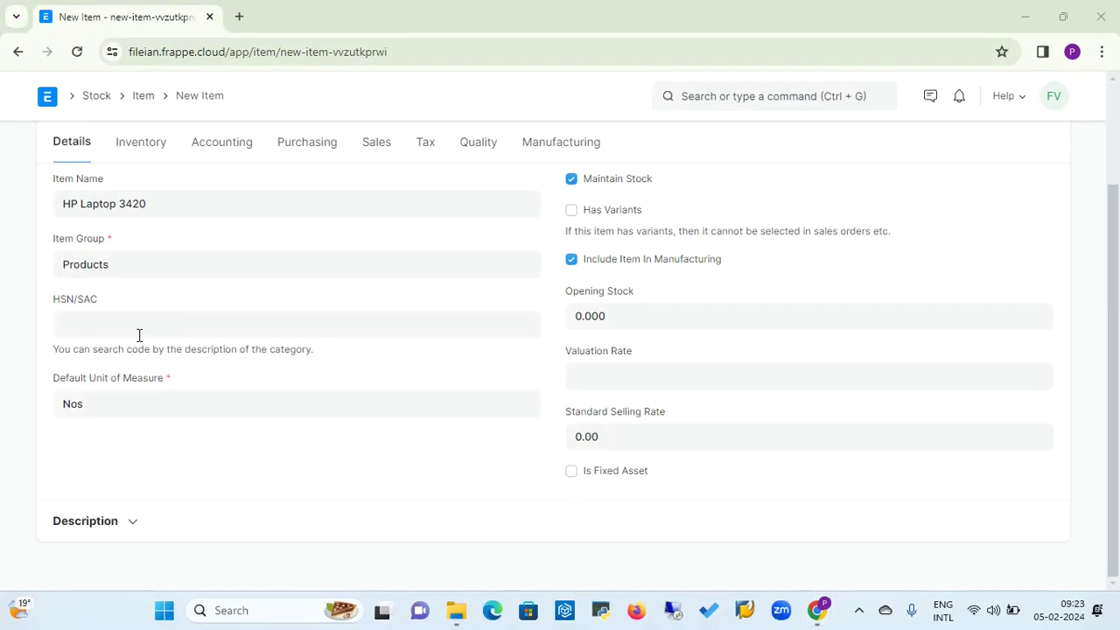
Set the item's HSN/SAC code to 8471, the heading for automatic data processing machines
click(139, 335)
text(6471)
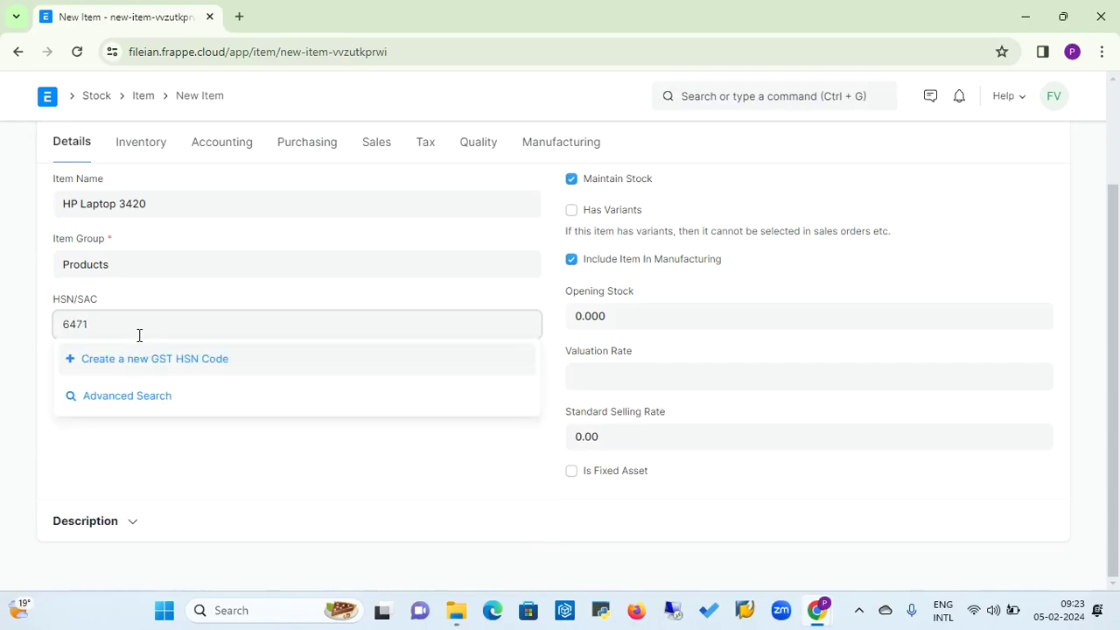
key(BackSpace)
key(BackSpace)
key(BackSpace)
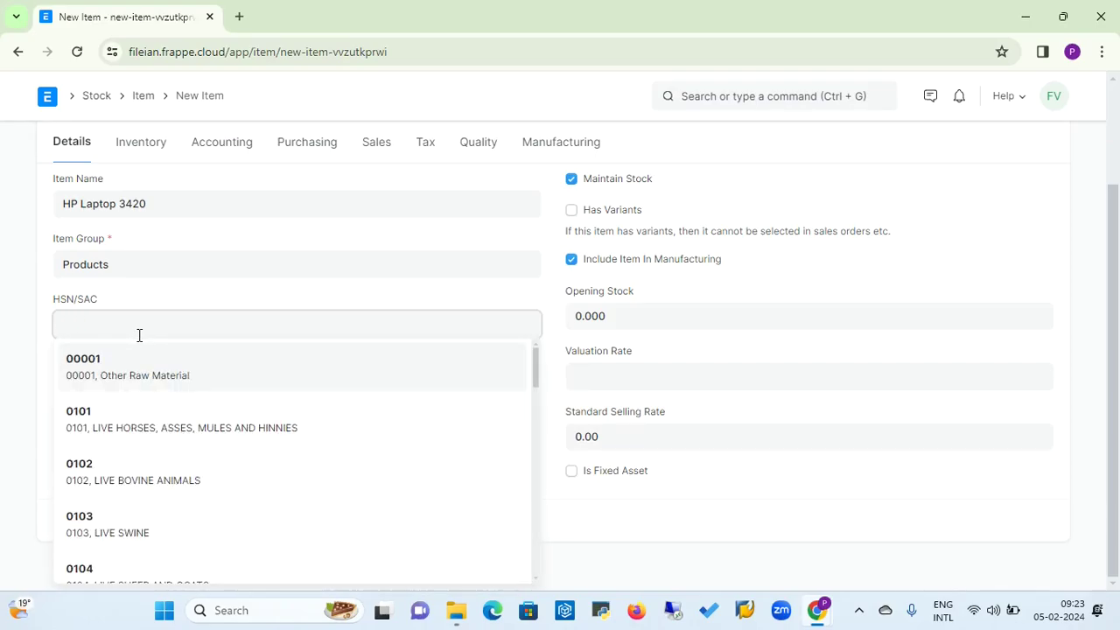
text(8471)
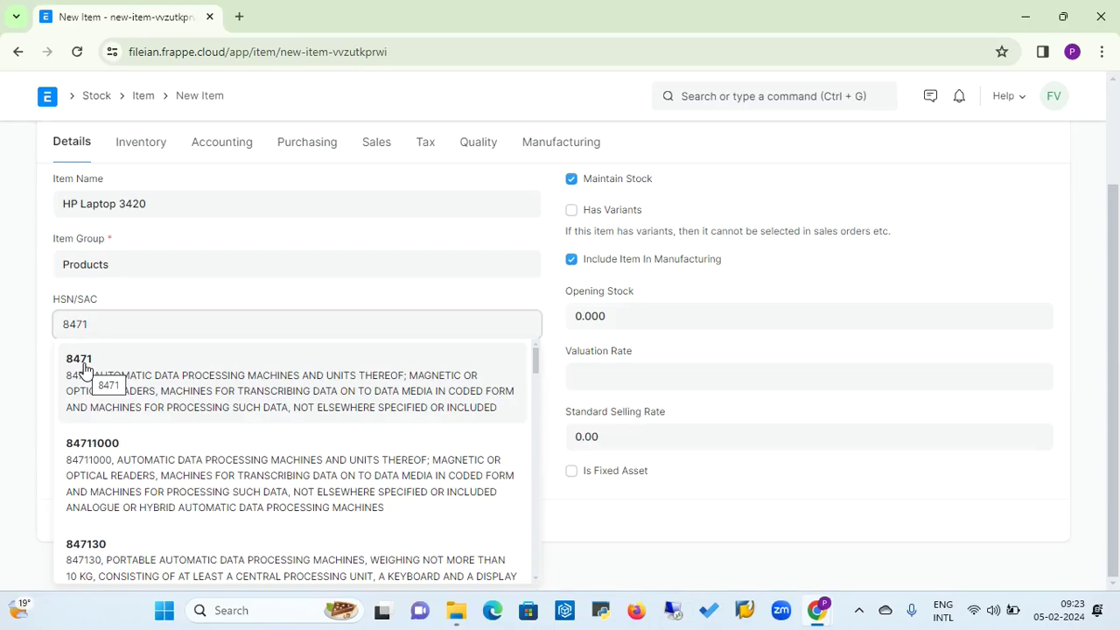
click(85, 369)
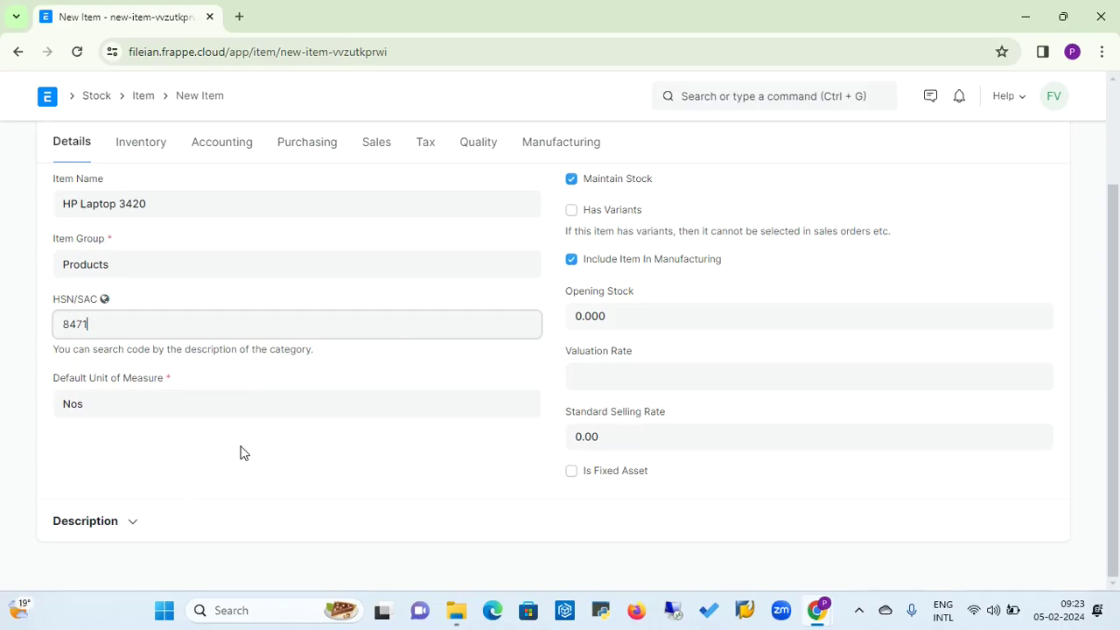
Expand the Description section and enter HP Laptop as the item's description
click(133, 528)
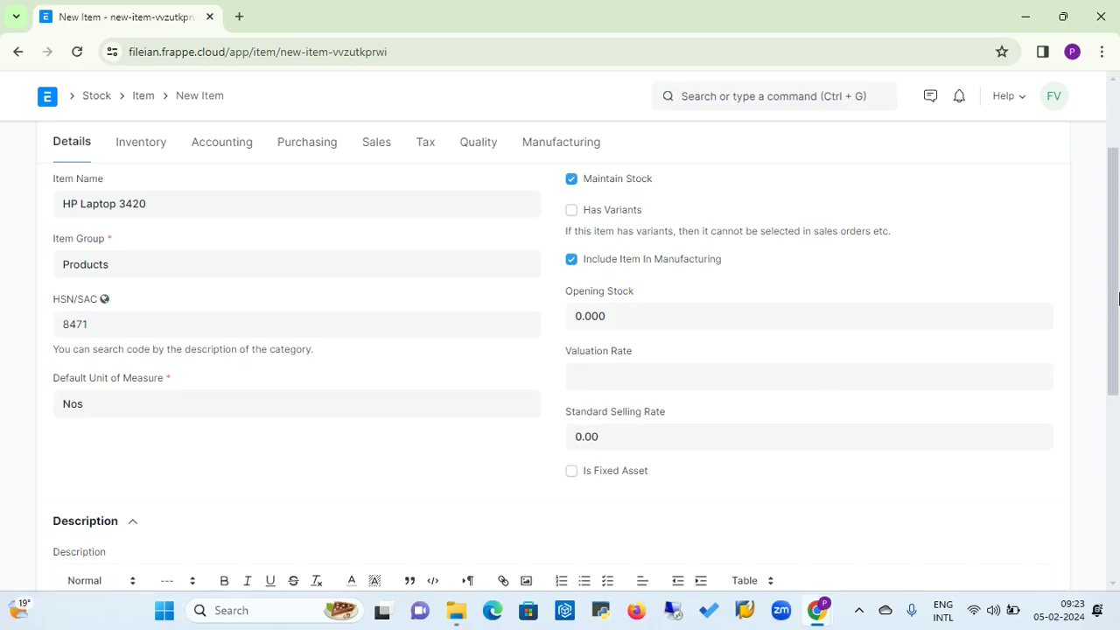
drag(1115, 292, 1117, 407)
click(361, 418)
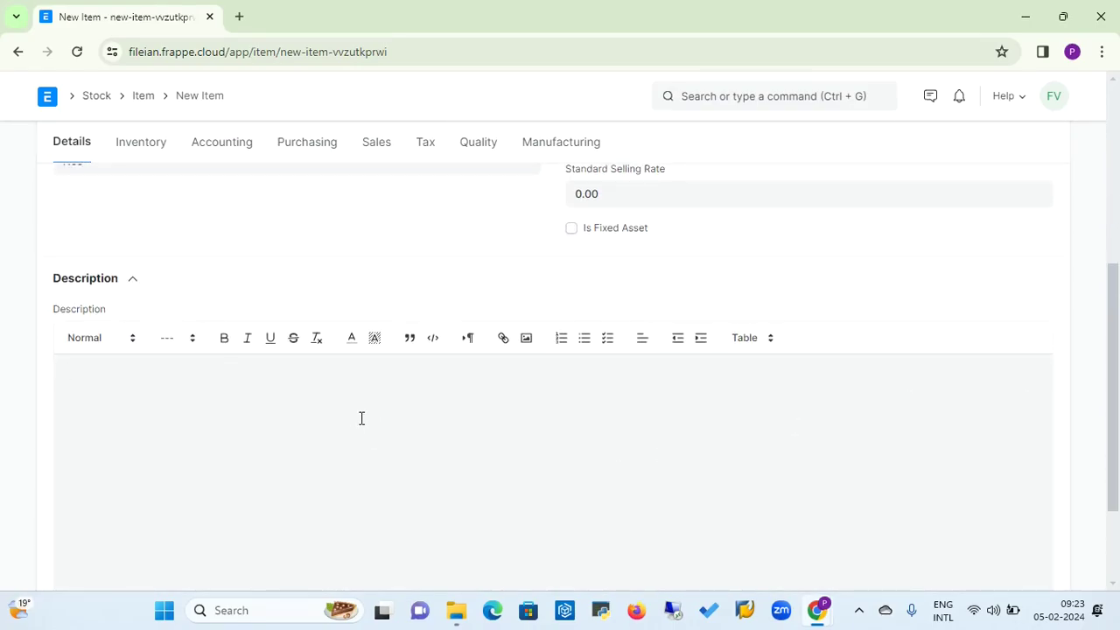
text(HP Laptop)
drag(1114, 288, 1114, 177)
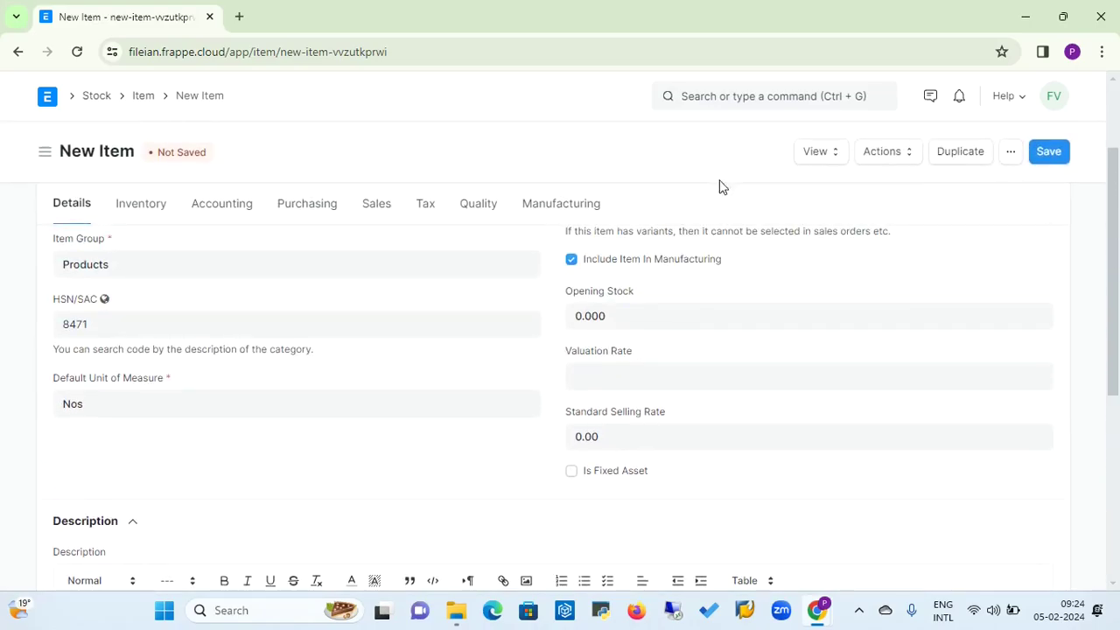
Set the item's warranty period to 365 days in the inventory settings
click(145, 208)
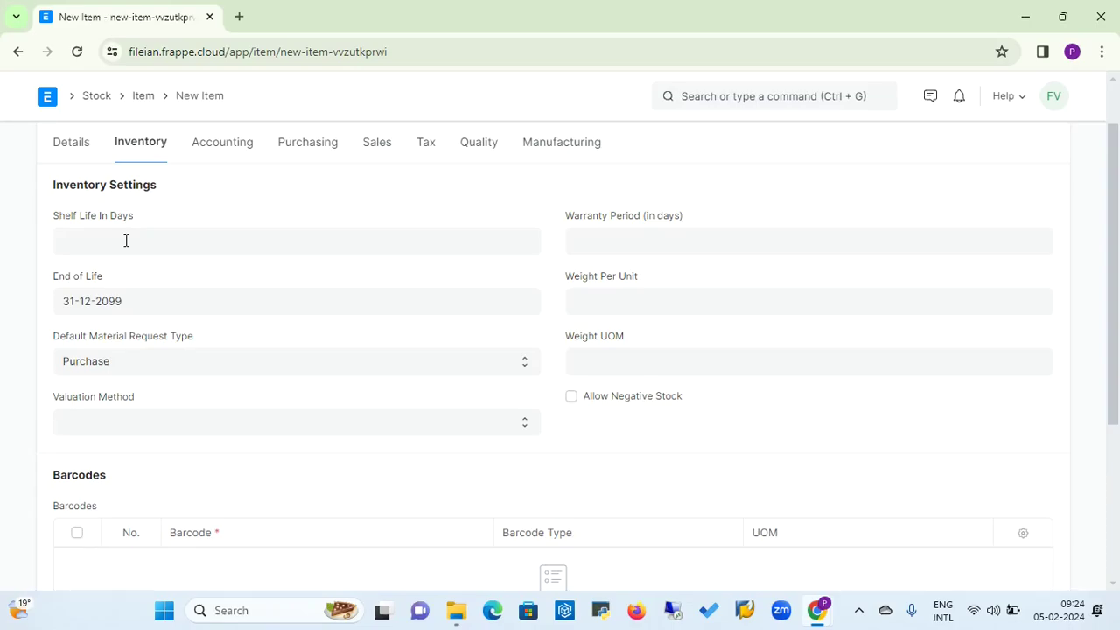
click(126, 240)
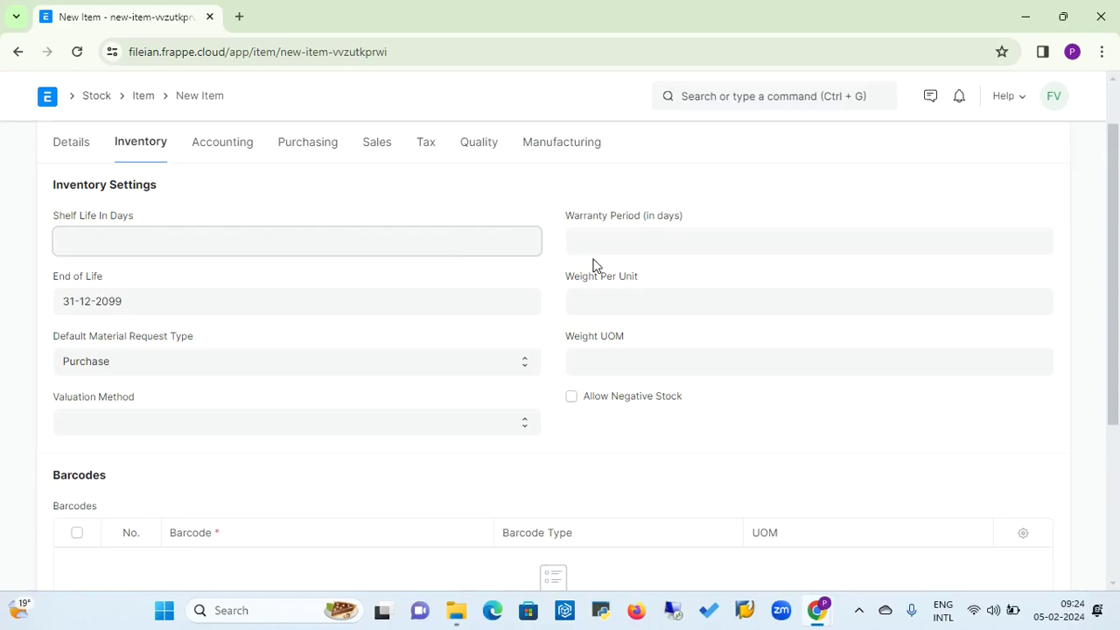
click(619, 237)
text(365)
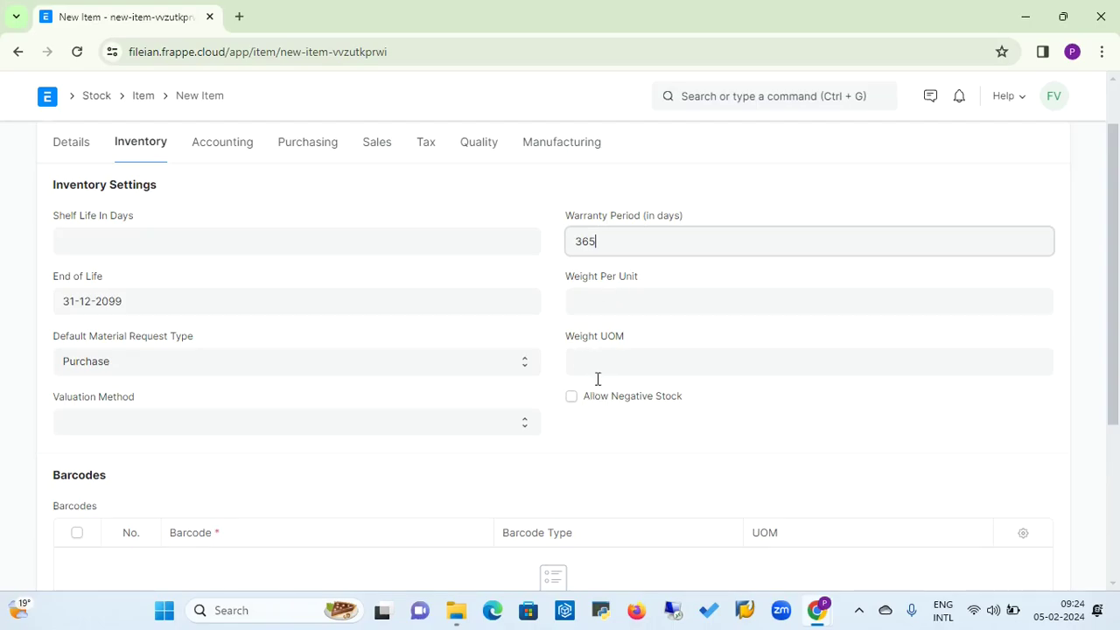
Examine the options offered for the item's valuation method
click(199, 428)
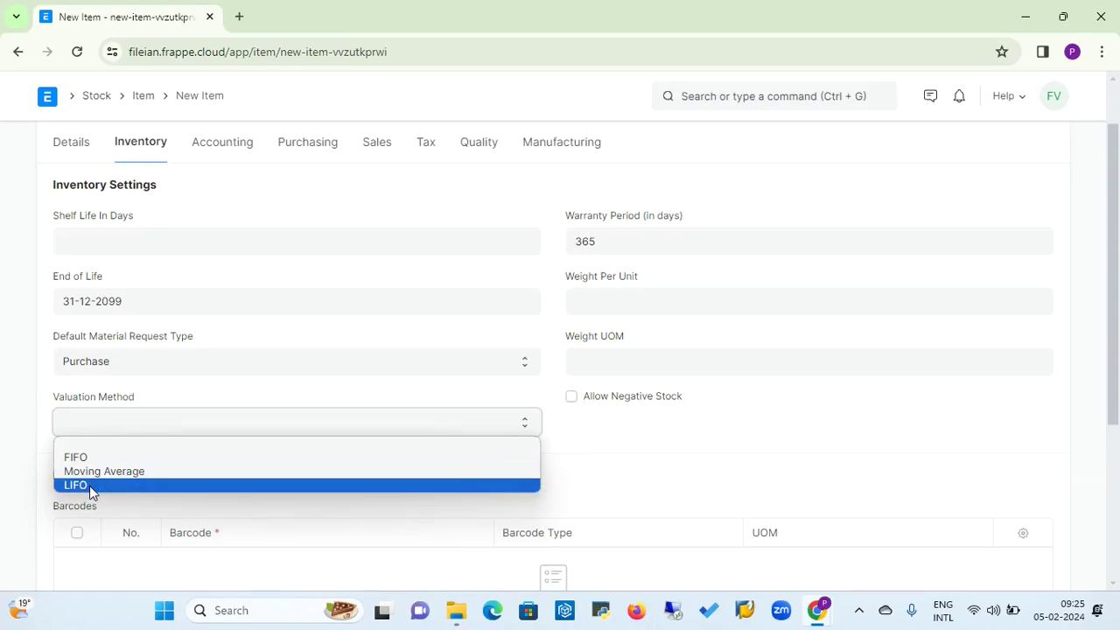
click(126, 435)
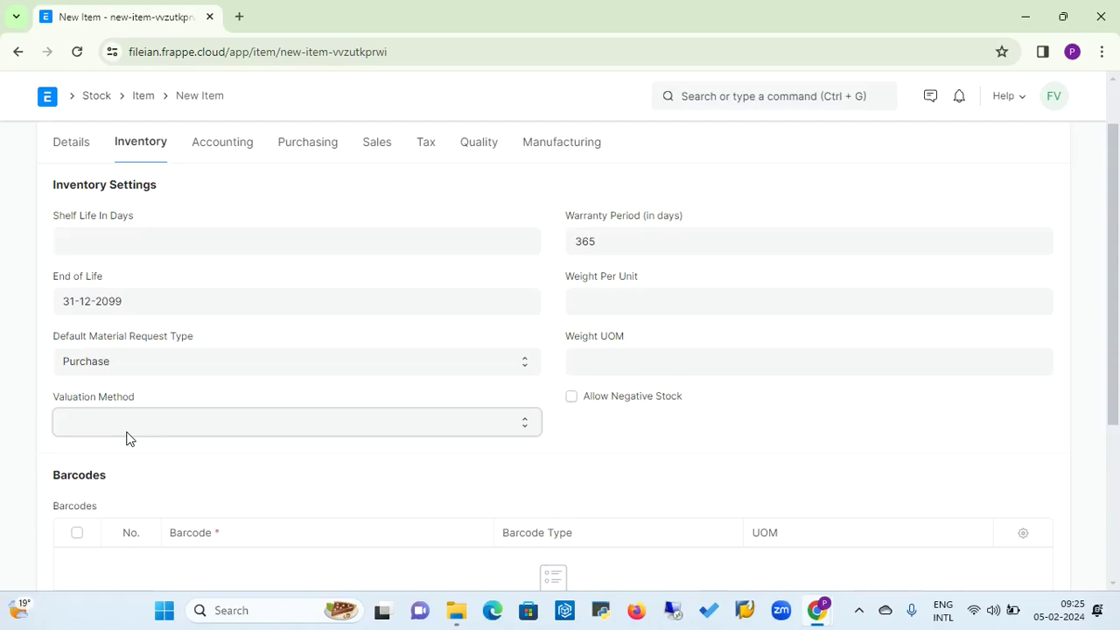
click(126, 437)
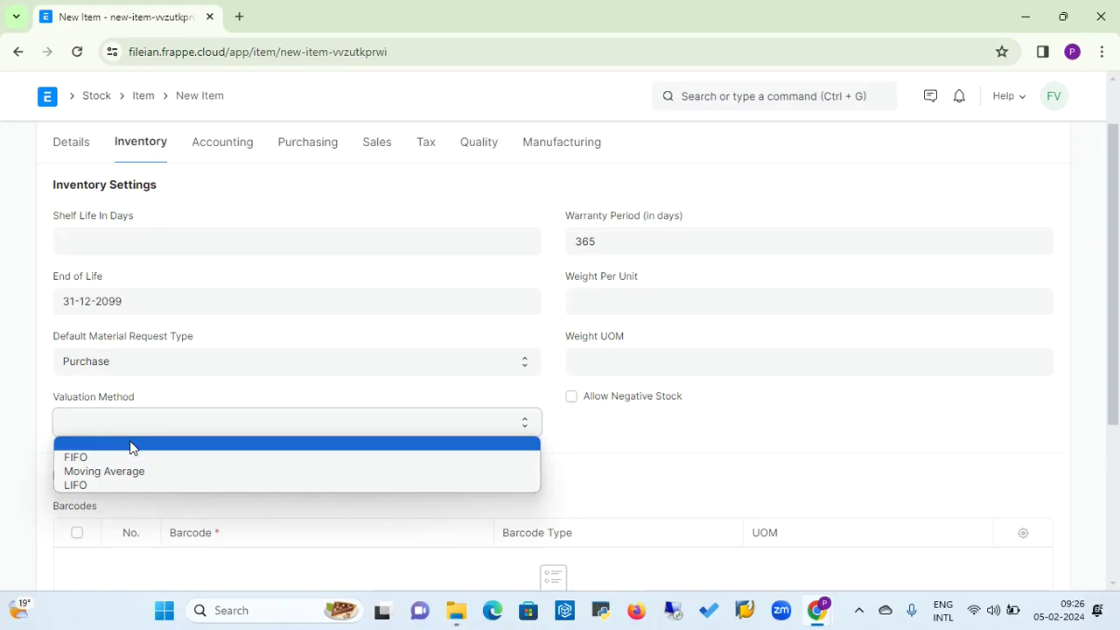
click(662, 430)
Add an auto re-order row that checks in All Warehouses - EL and requests for Stores - EL
drag(1117, 325, 1110, 450)
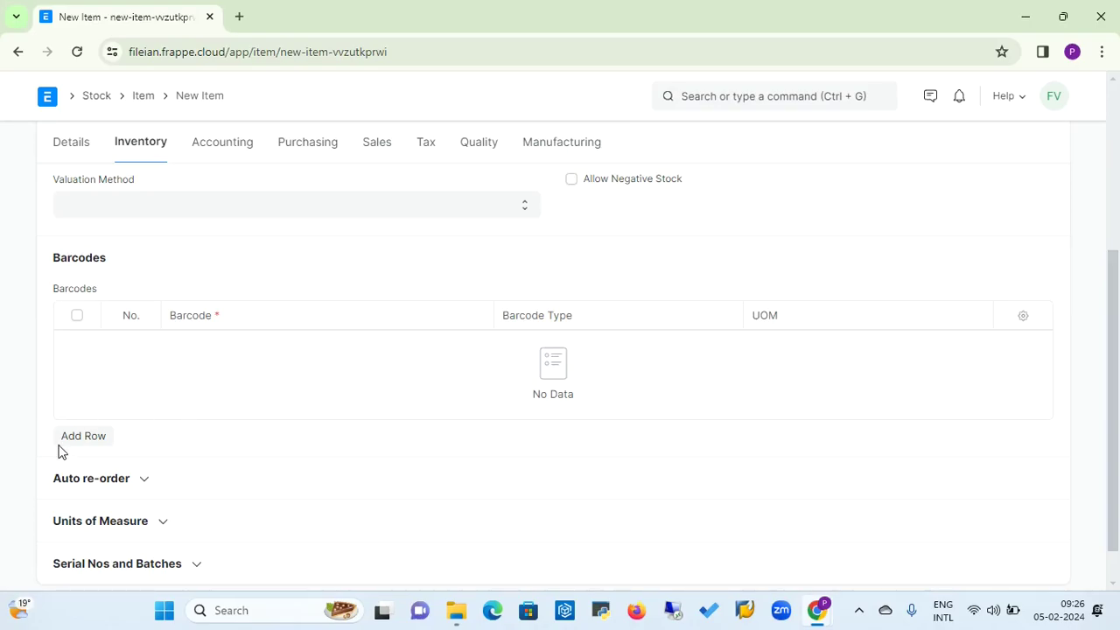
click(145, 481)
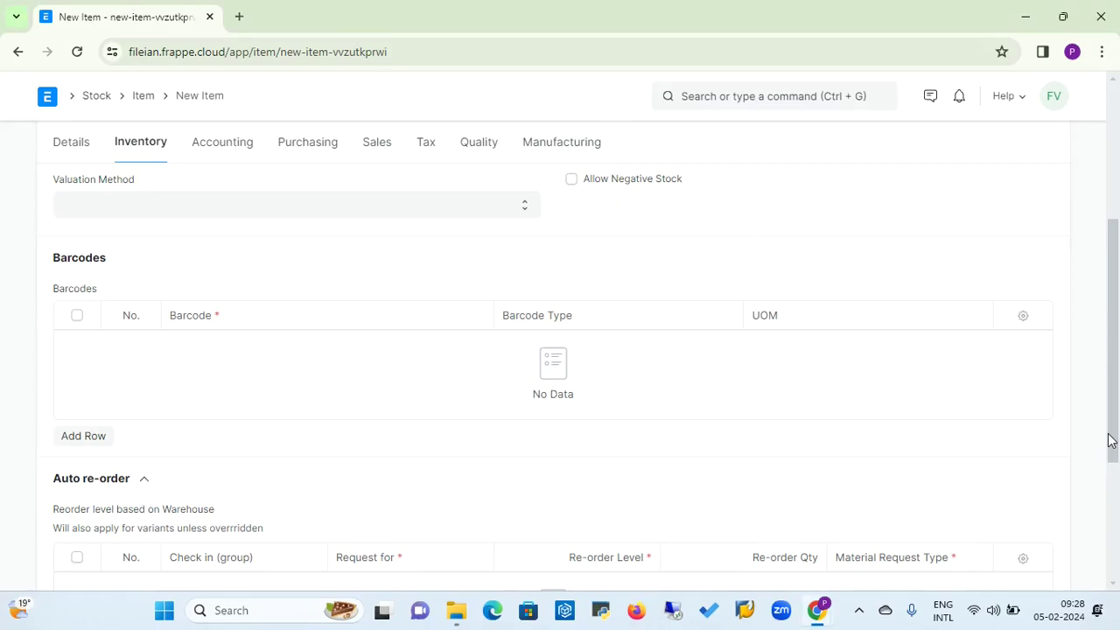
drag(1110, 442, 1108, 527)
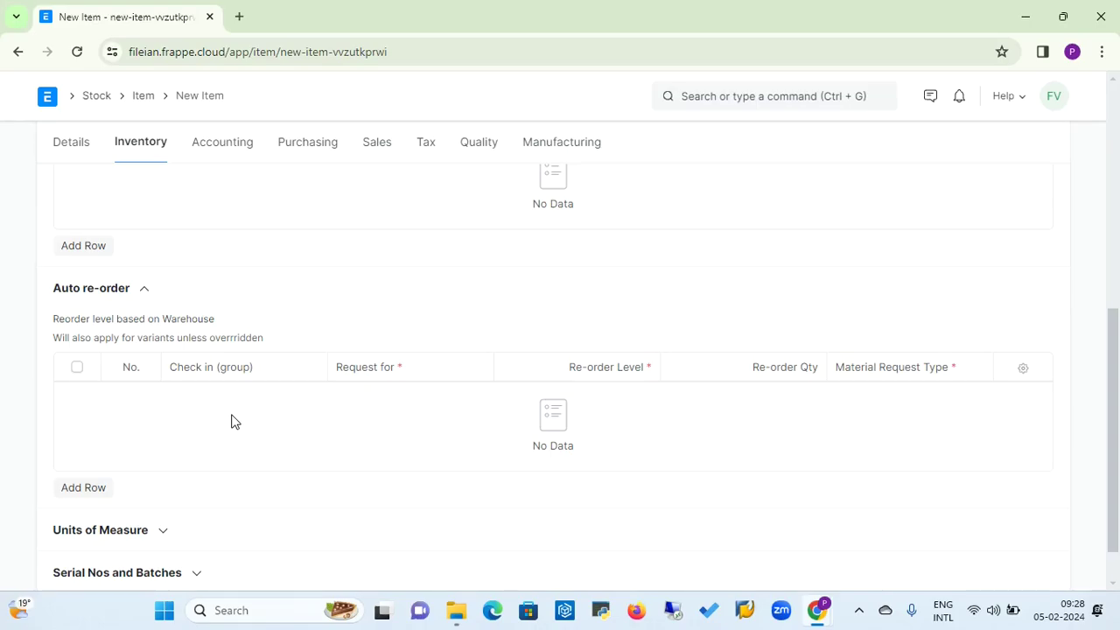
click(97, 490)
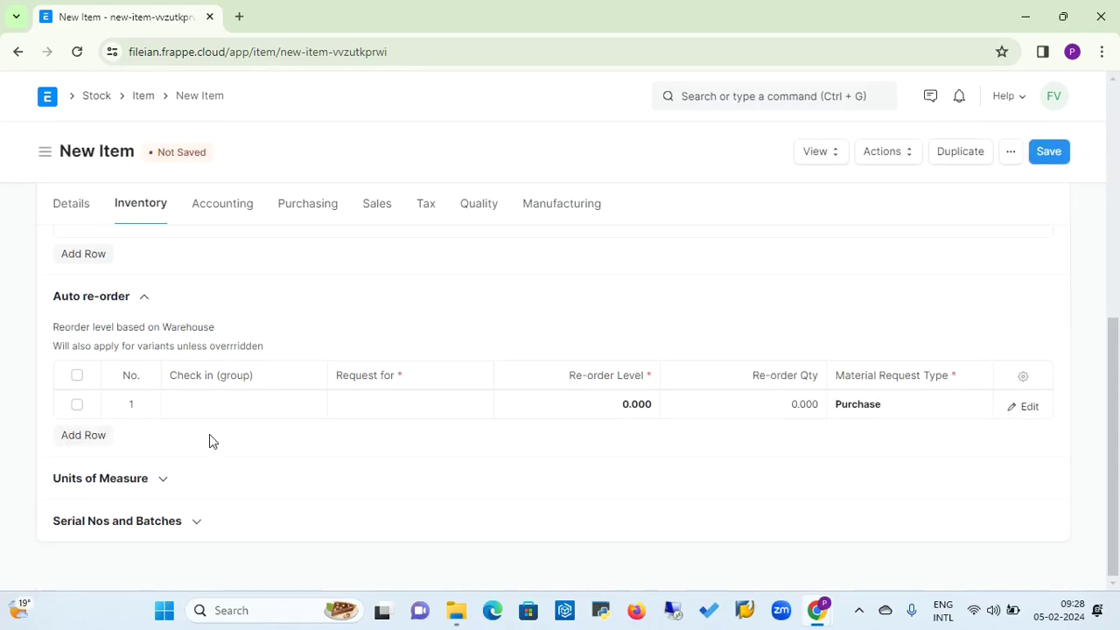
click(202, 402)
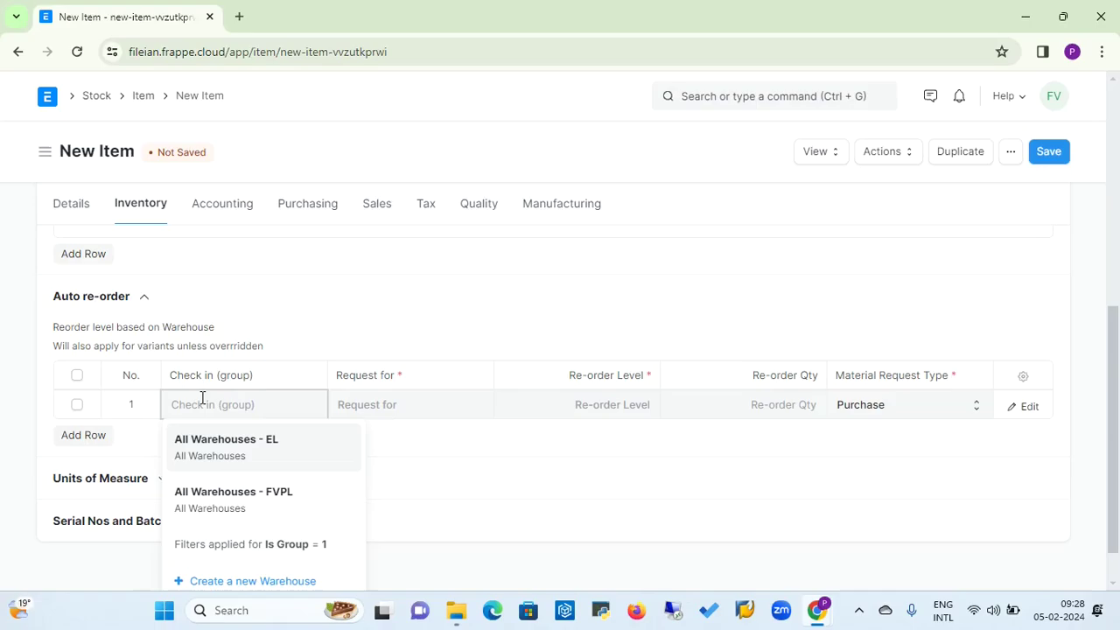
click(209, 448)
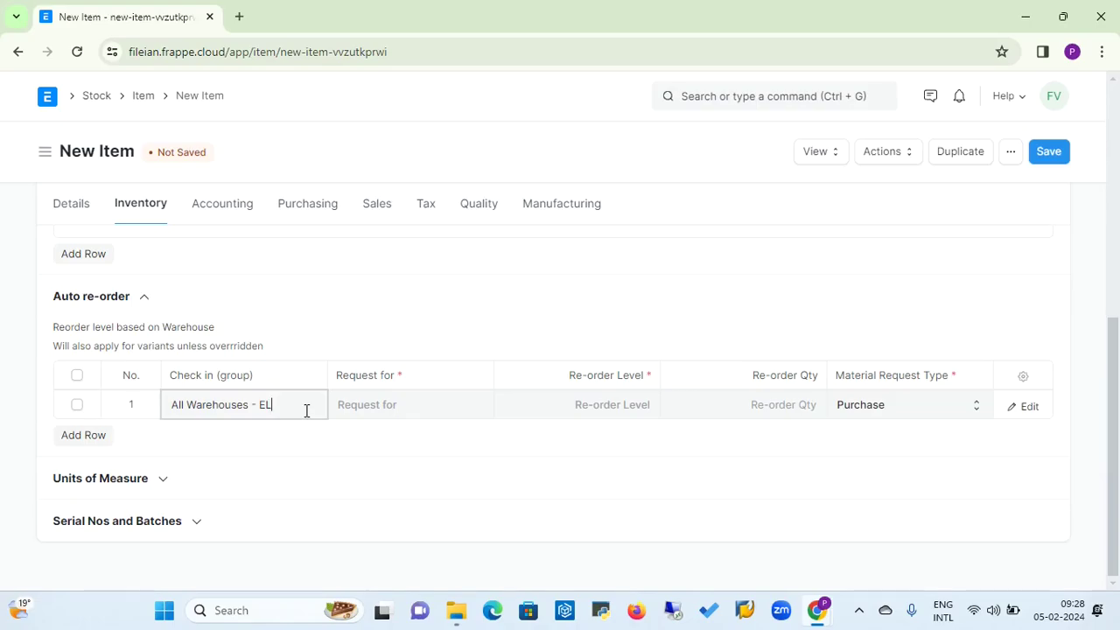
click(366, 402)
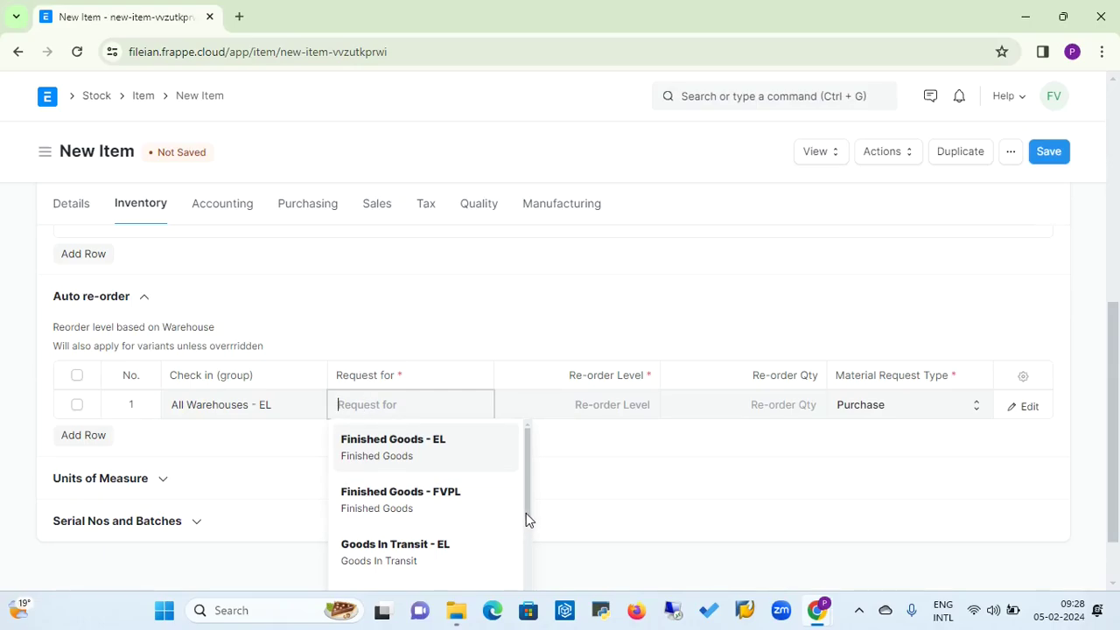
drag(526, 512, 520, 573)
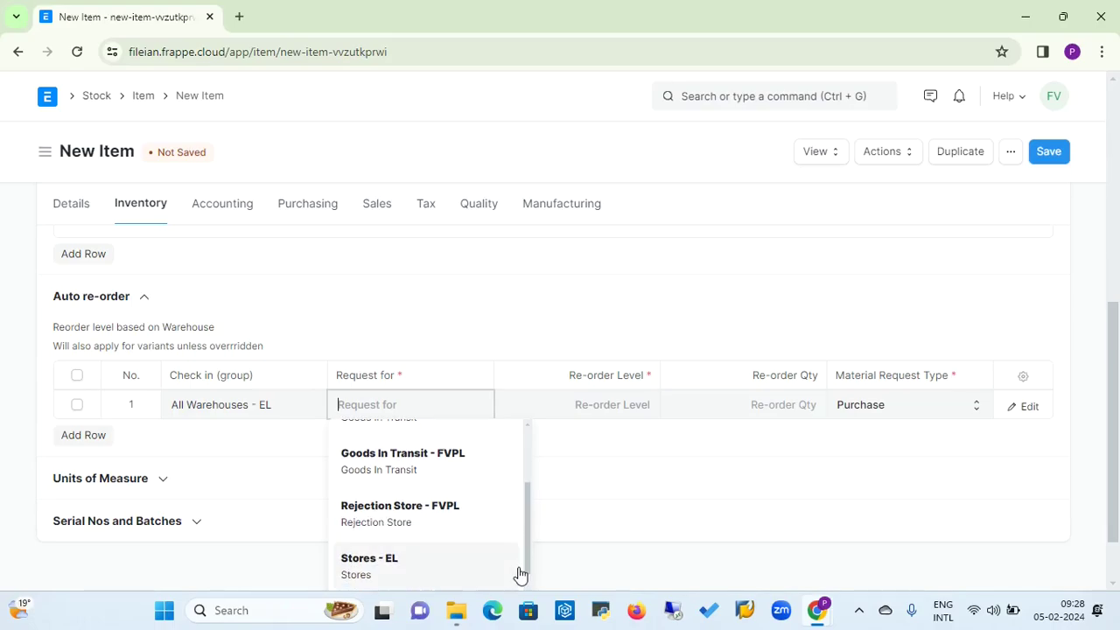
click(365, 568)
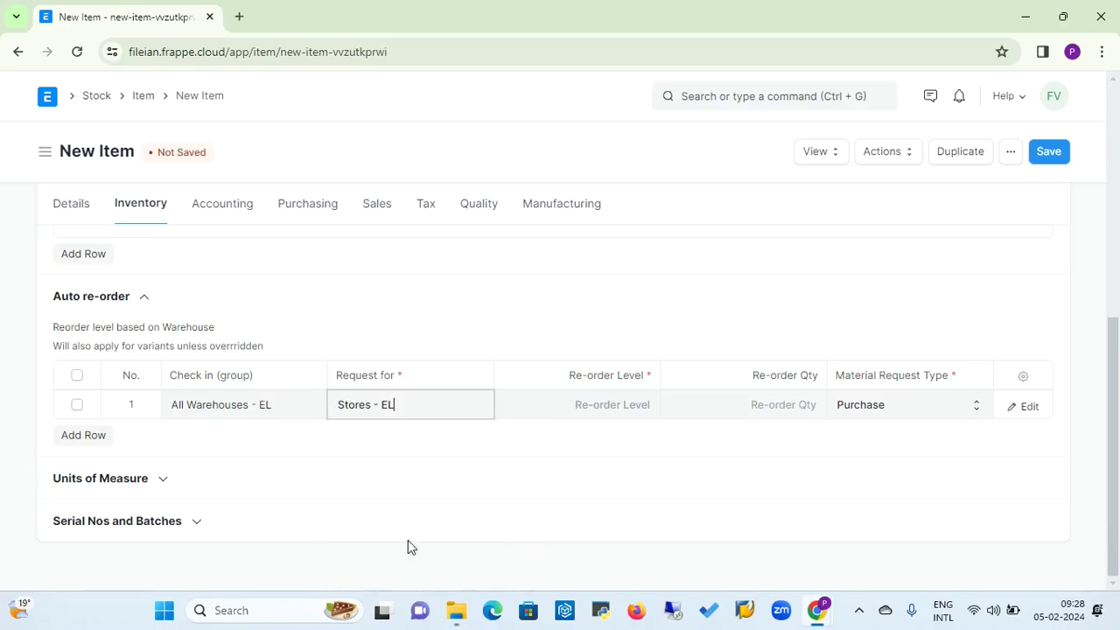
Set the auto re-order row's re-order level to 100 and its re-order quantity to 50
click(620, 395)
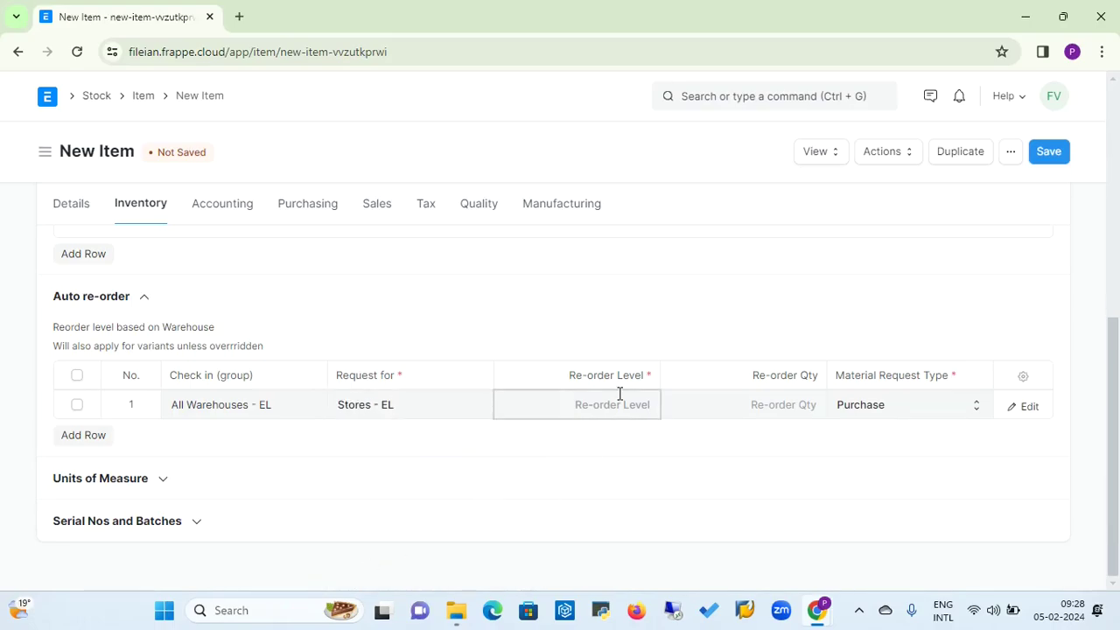
text(100)
click(763, 413)
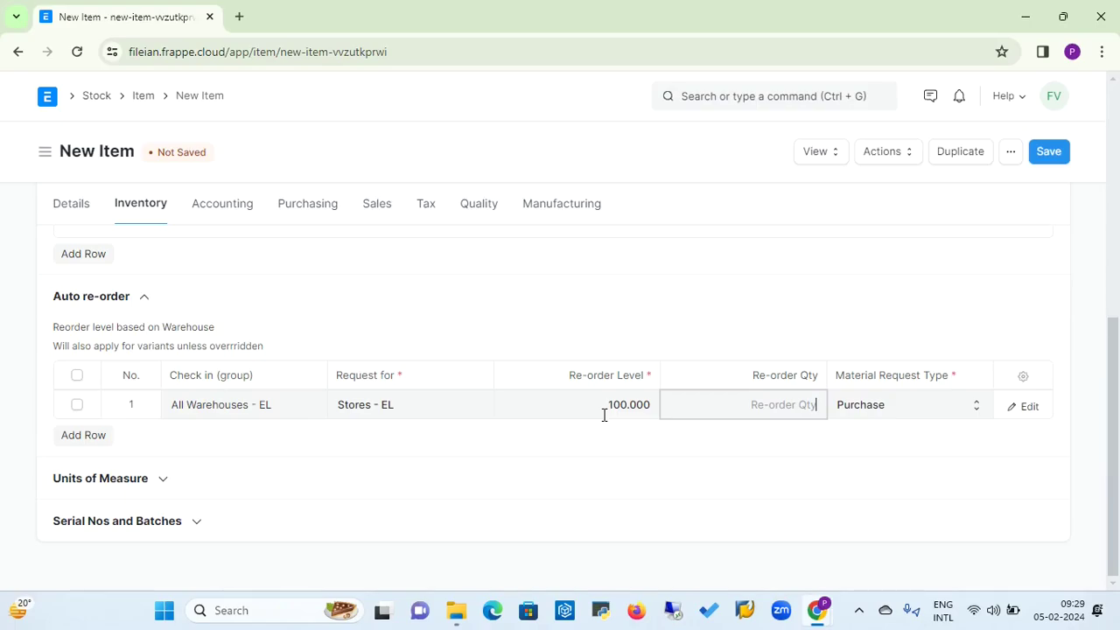
text(50)
Delete the auto re-order row for Stores - EL
click(78, 406)
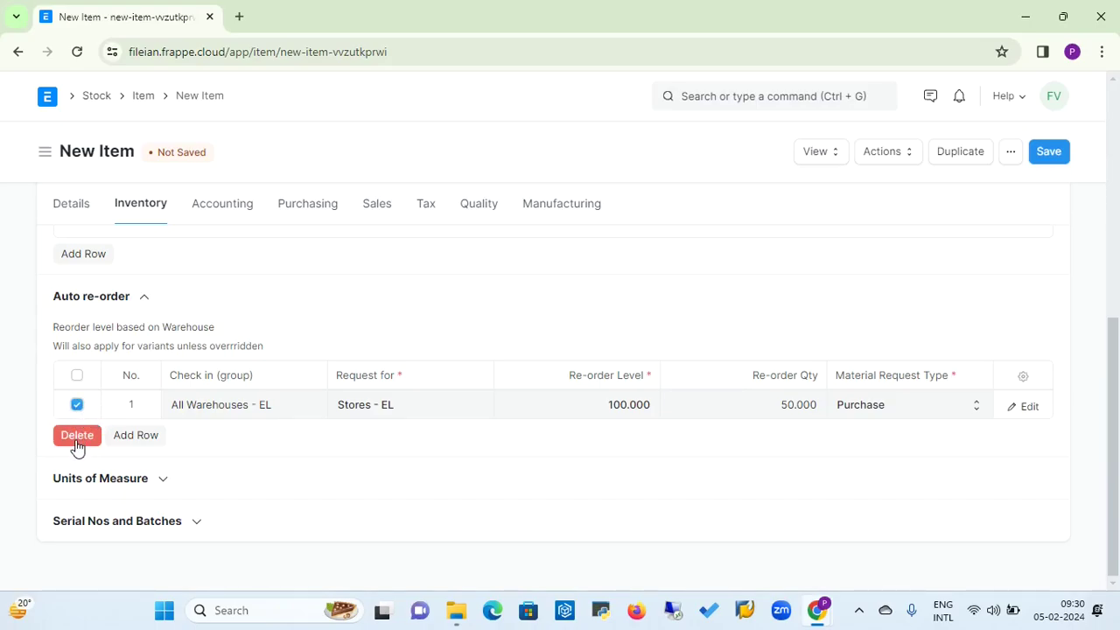
click(77, 436)
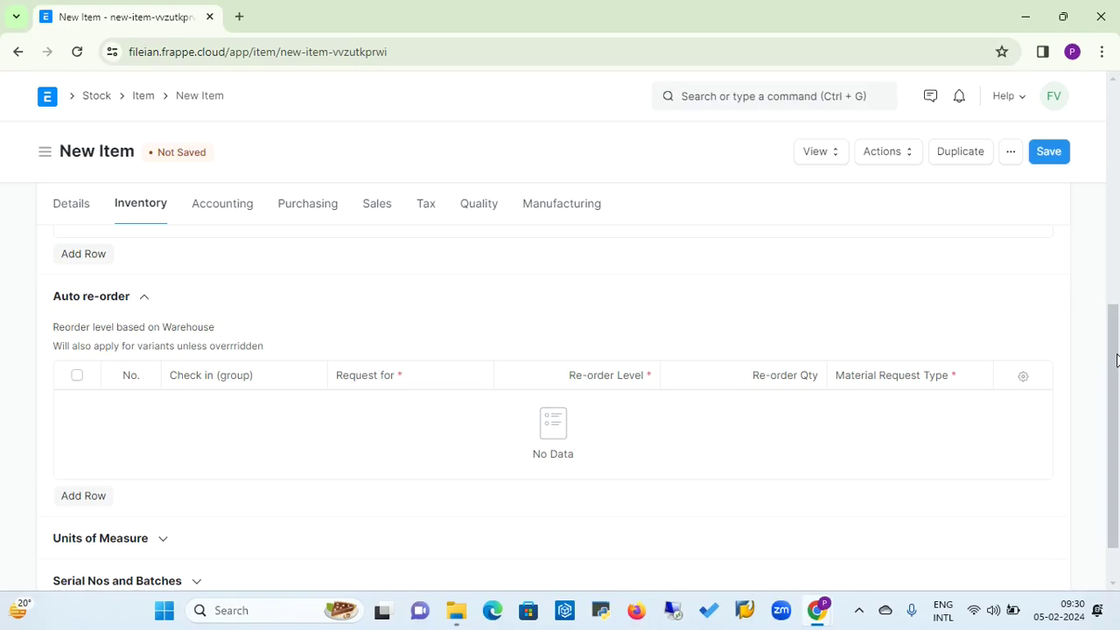
Expand Units of Measure and add a row for Box with a conversion factor of 12
drag(1115, 360, 1109, 388)
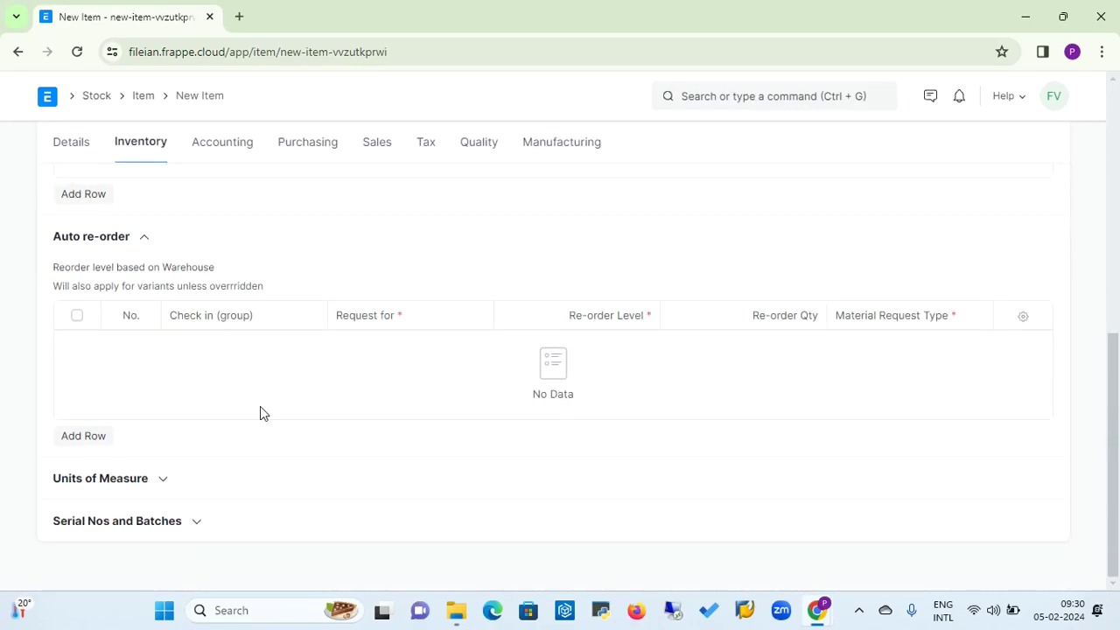
click(162, 483)
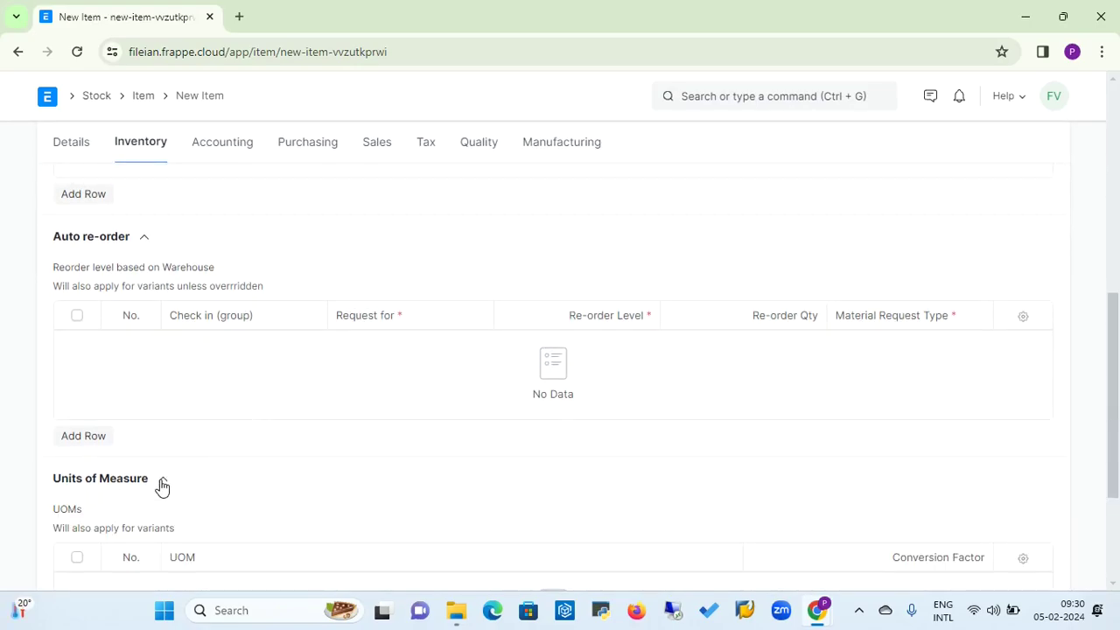
drag(1114, 393, 1112, 467)
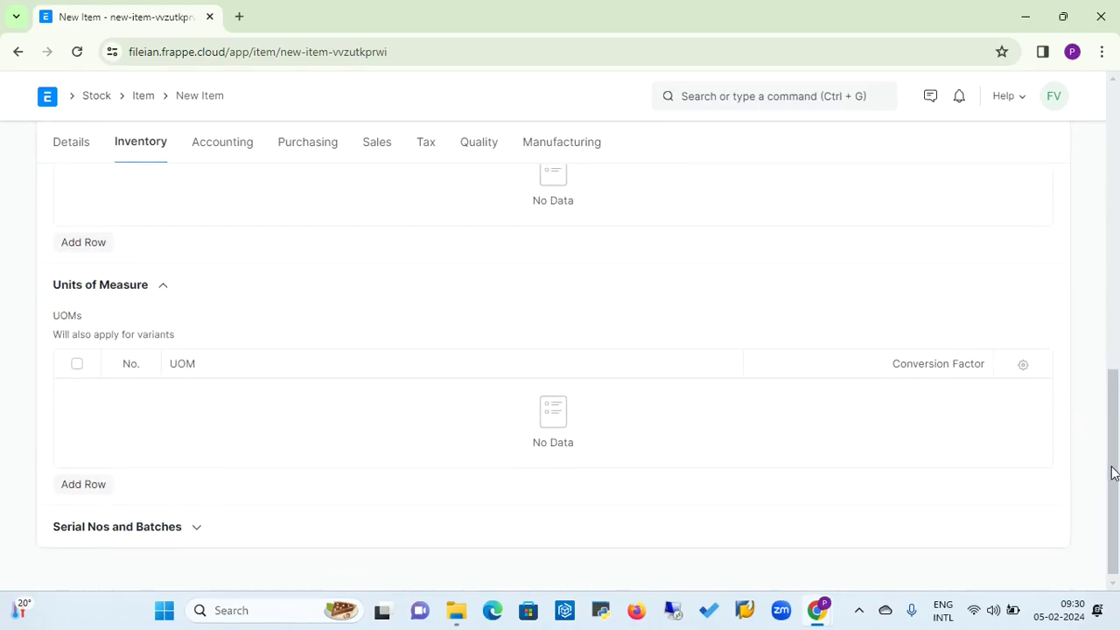
click(75, 486)
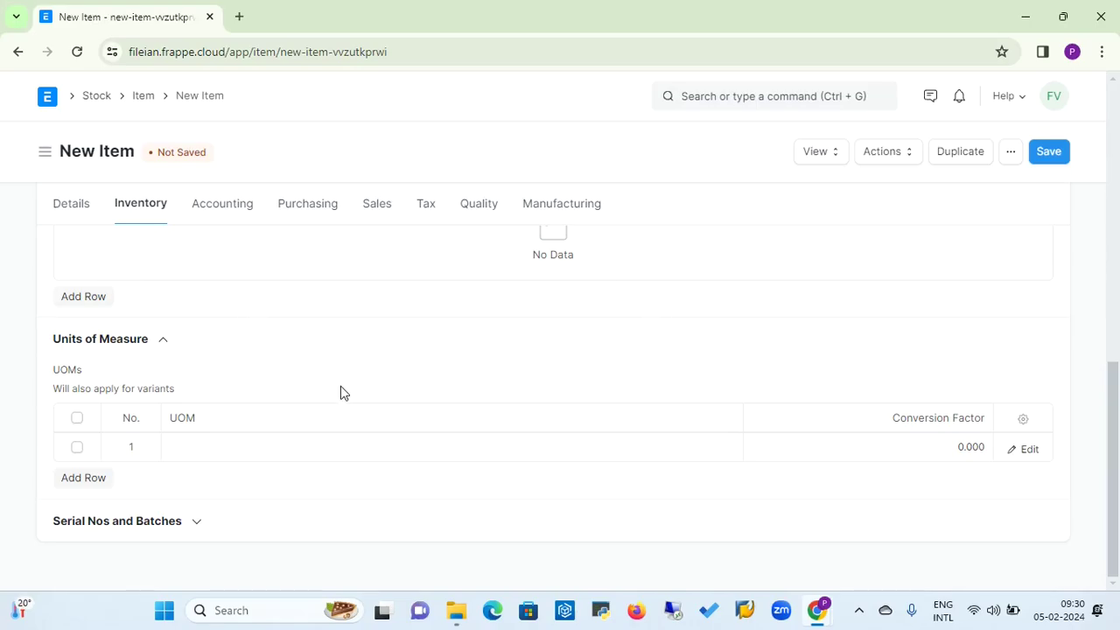
click(266, 450)
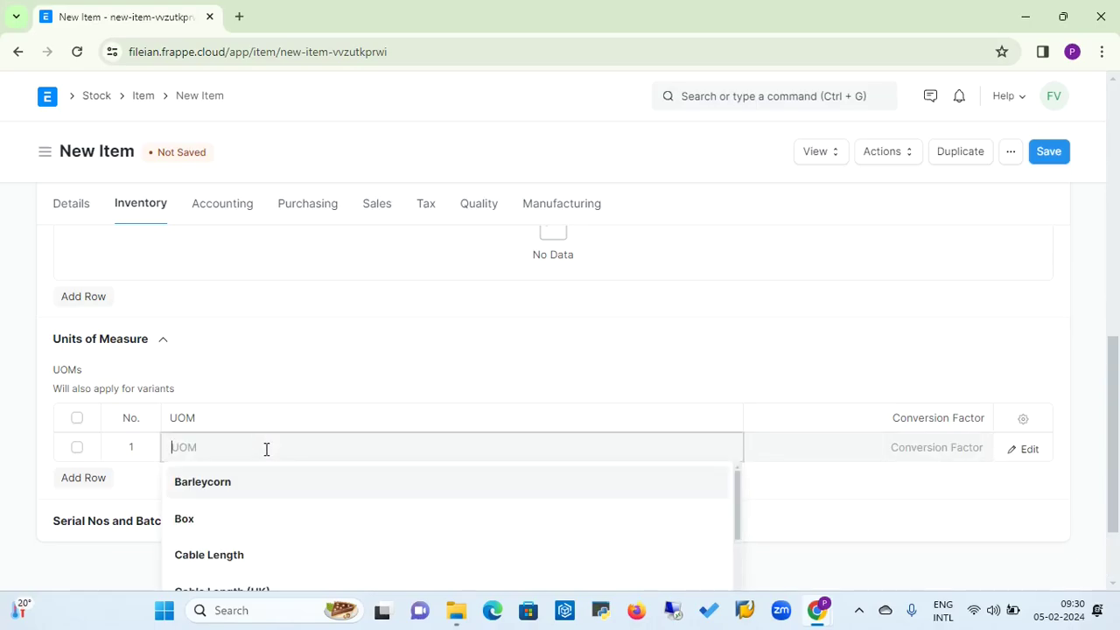
click(182, 522)
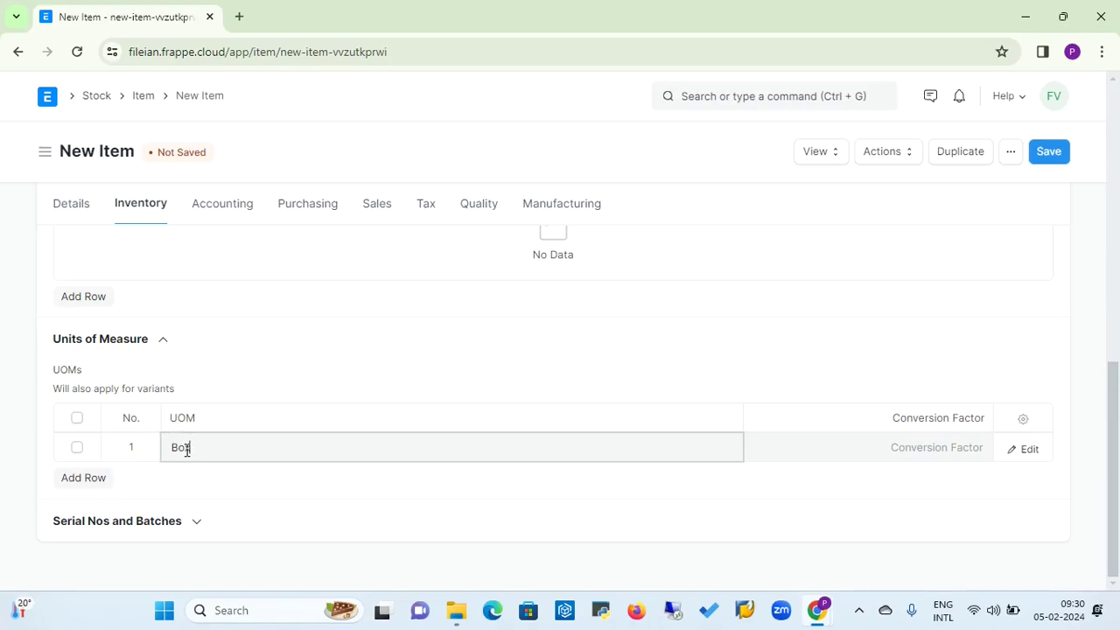
click(919, 447)
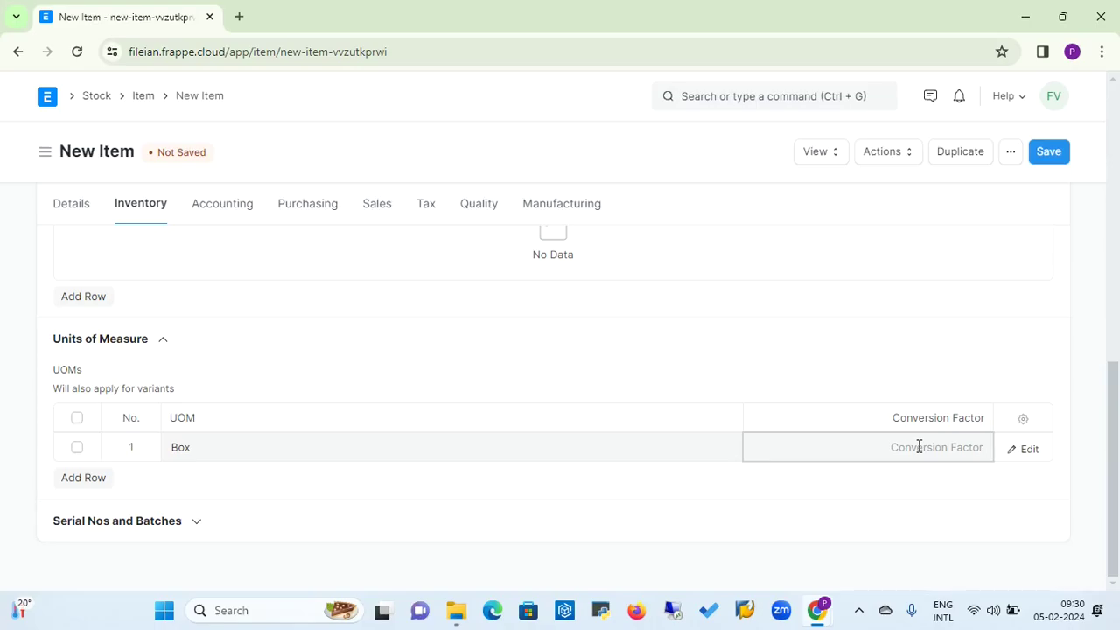
text(12)
Clear the Box row's conversion factor and delete the row from the units of measure
key(BackSpace)
key(BackSpace)
click(77, 447)
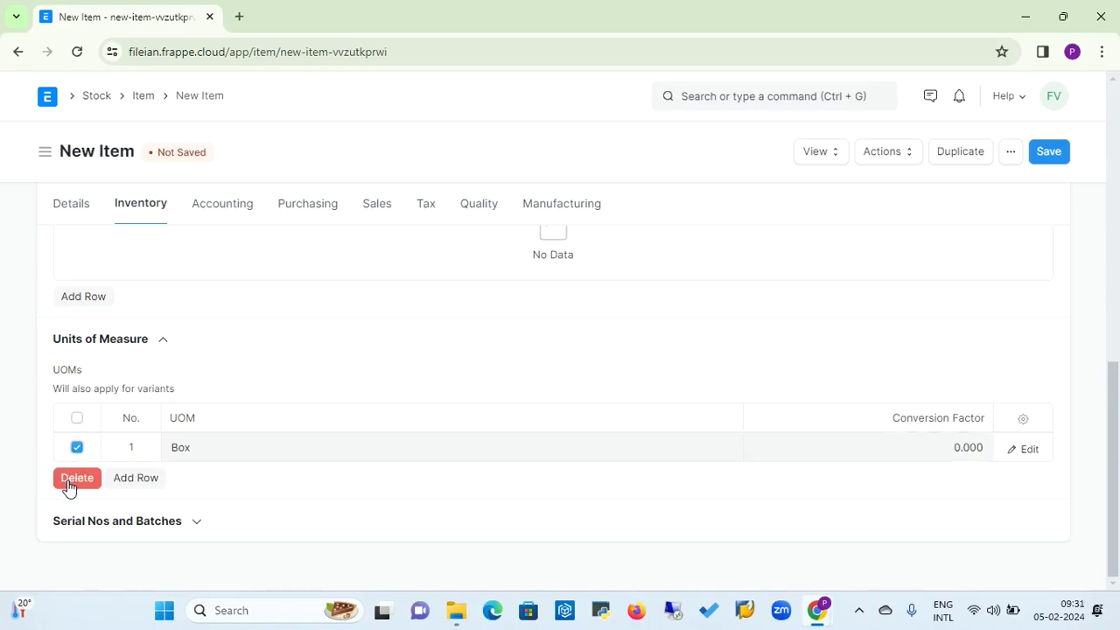
click(75, 478)
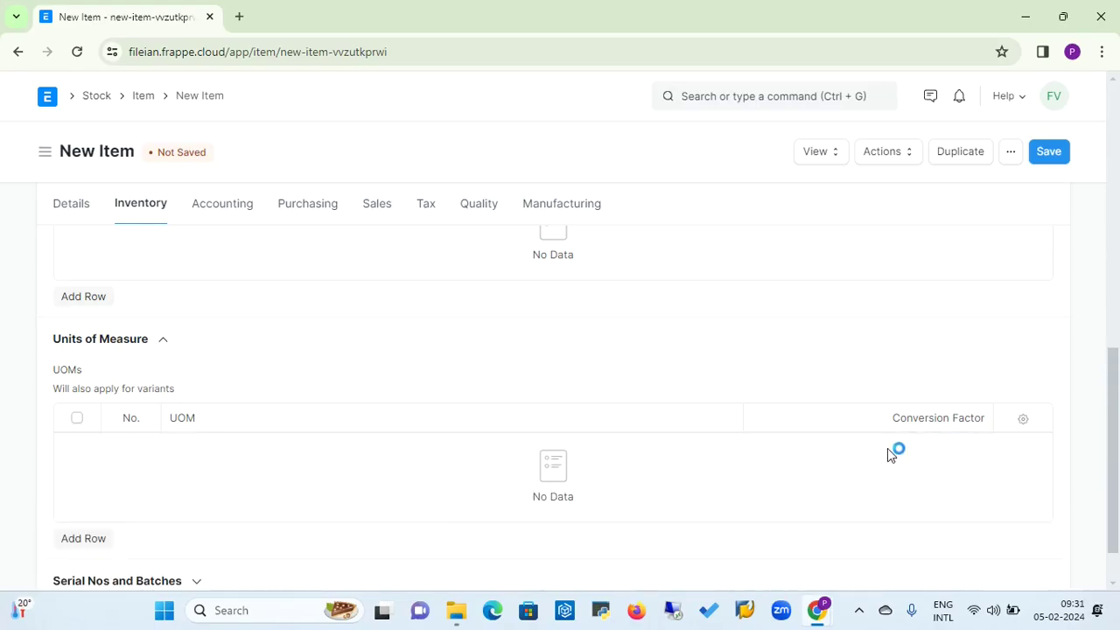
Expand Serial Nos and Batches, enable Has Serial No and set the serial number series to FY2426.#####
drag(1111, 362, 1112, 431)
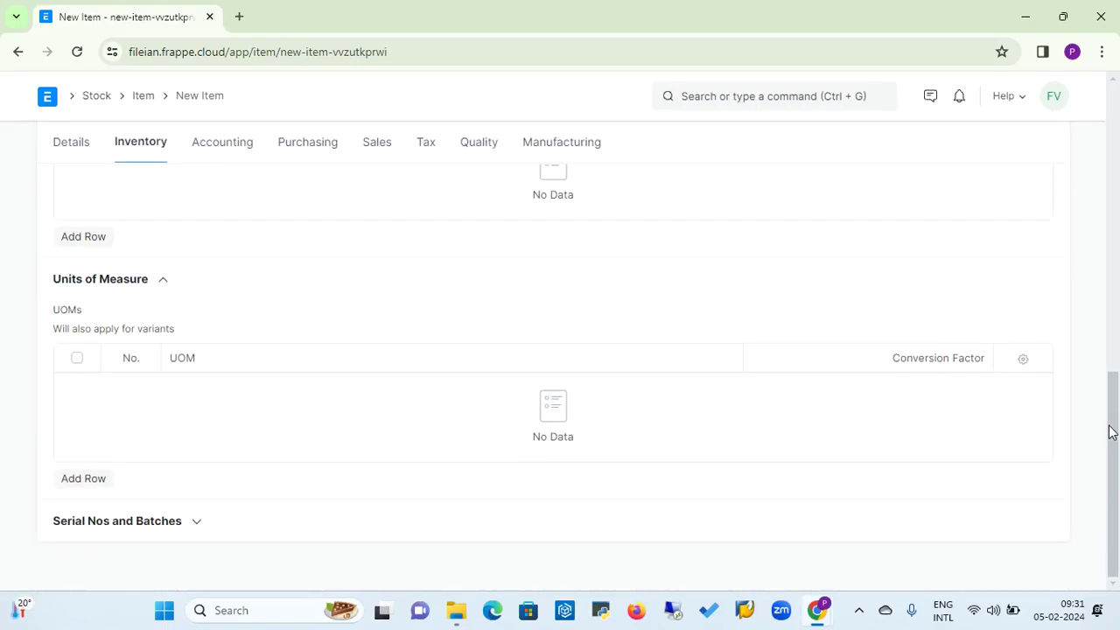
click(196, 523)
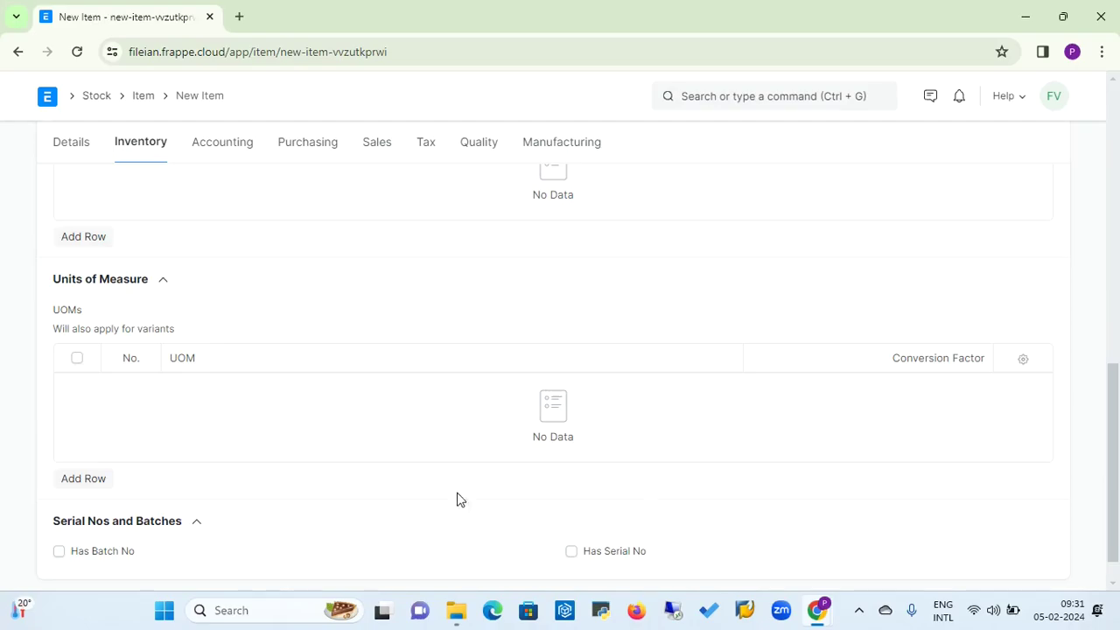
drag(1111, 439, 1115, 500)
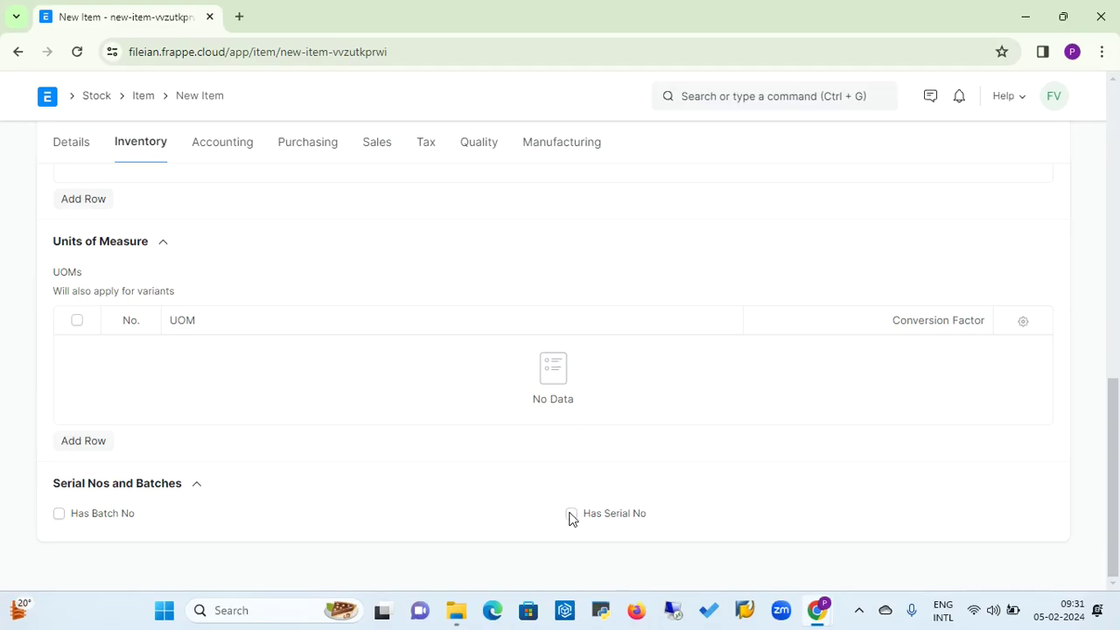
click(571, 514)
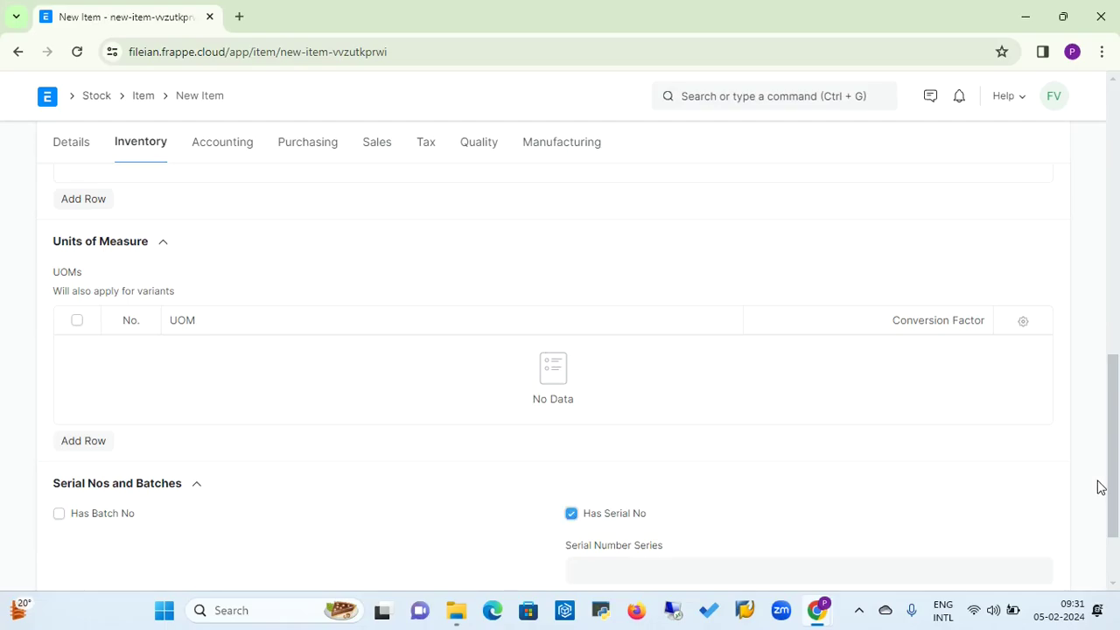
drag(1112, 465, 1112, 518)
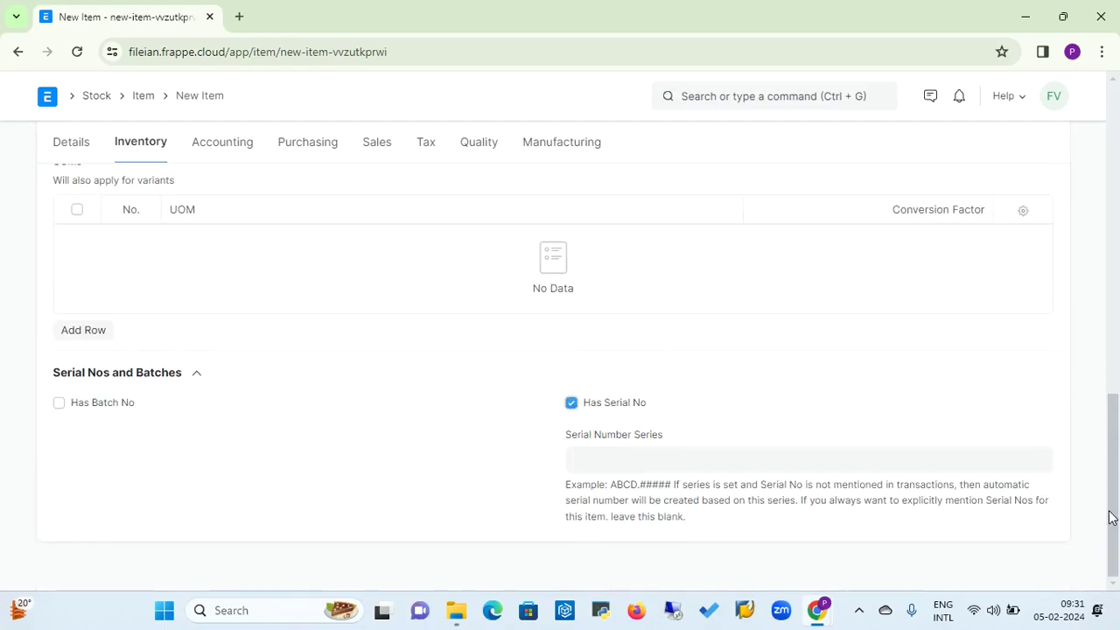
click(625, 459)
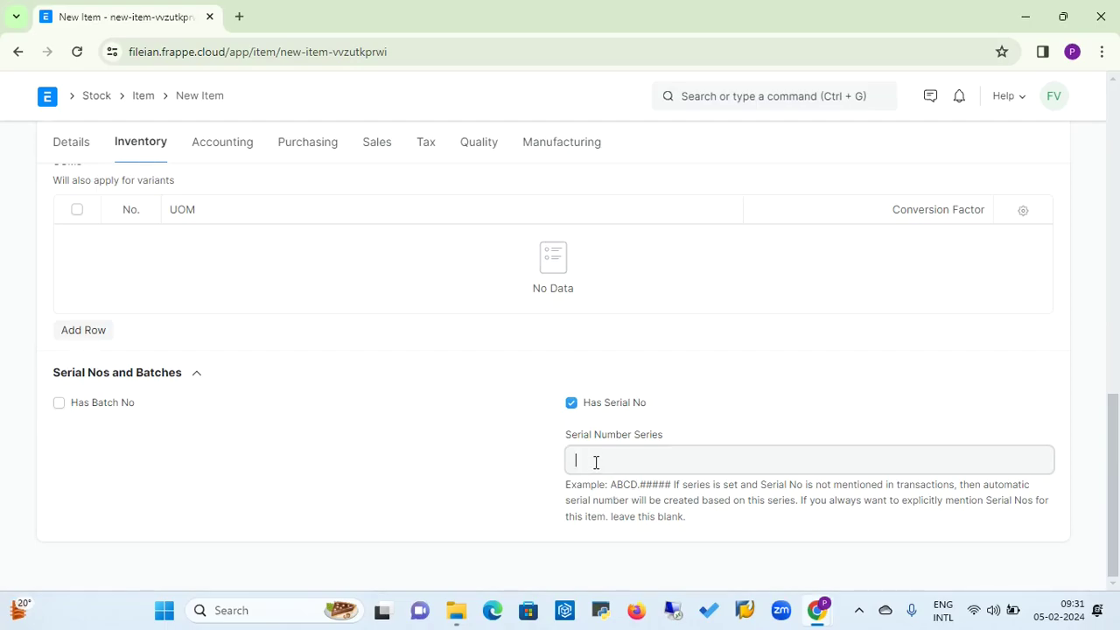
text(2426.#####)
key(Home)
text(FY)
Turn off Has Serial No for the item
click(571, 404)
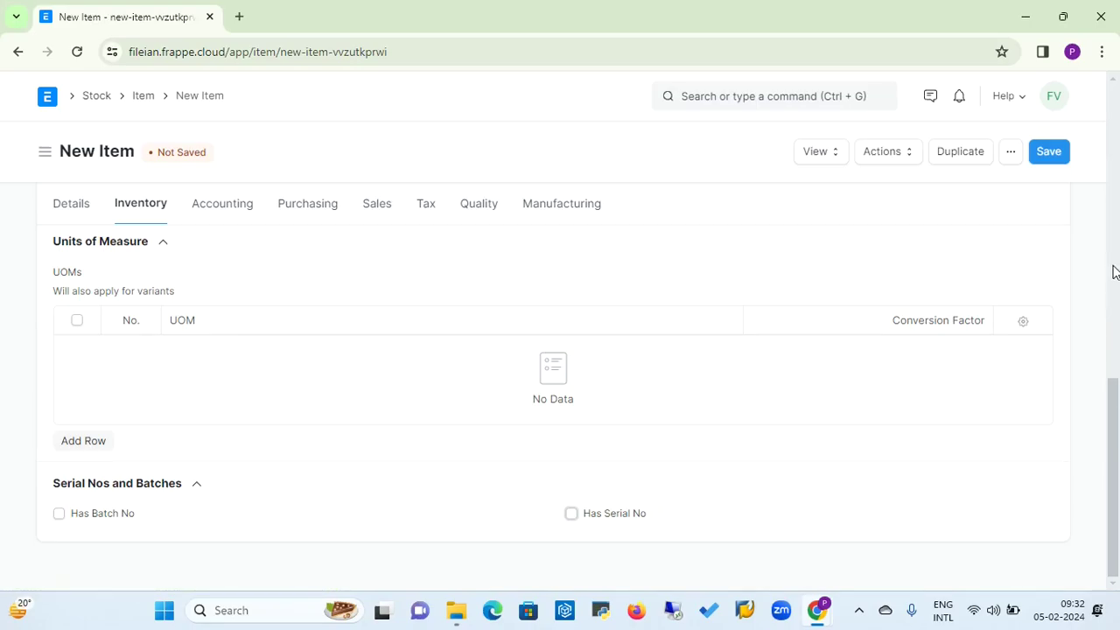
Add a row to the item defaults in the accounting settings
scroll(1113, 271, up, 5)
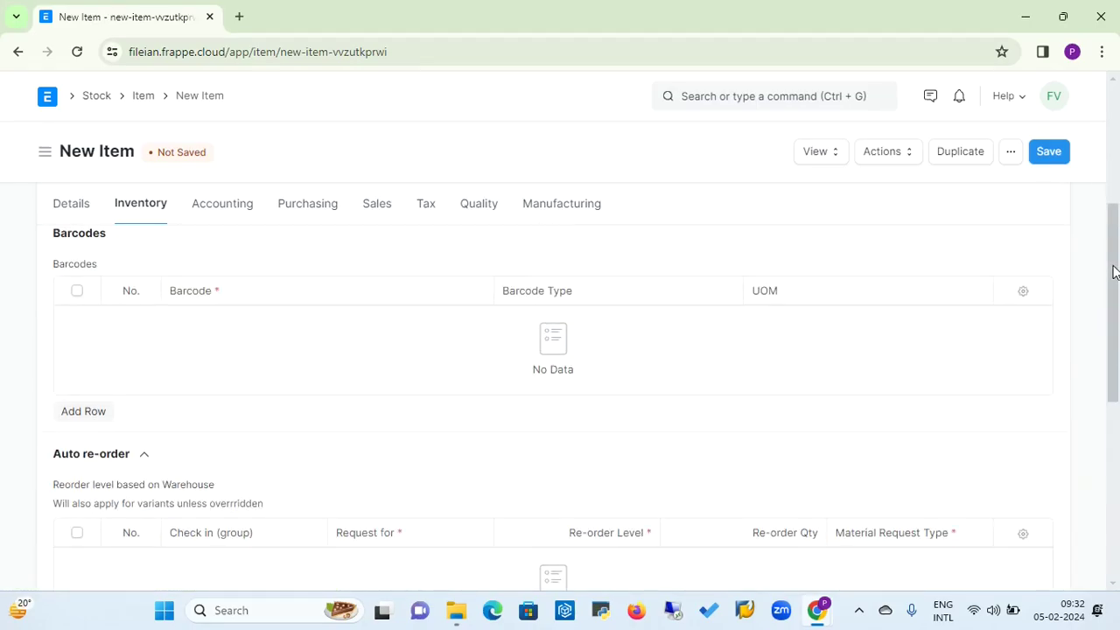
click(229, 210)
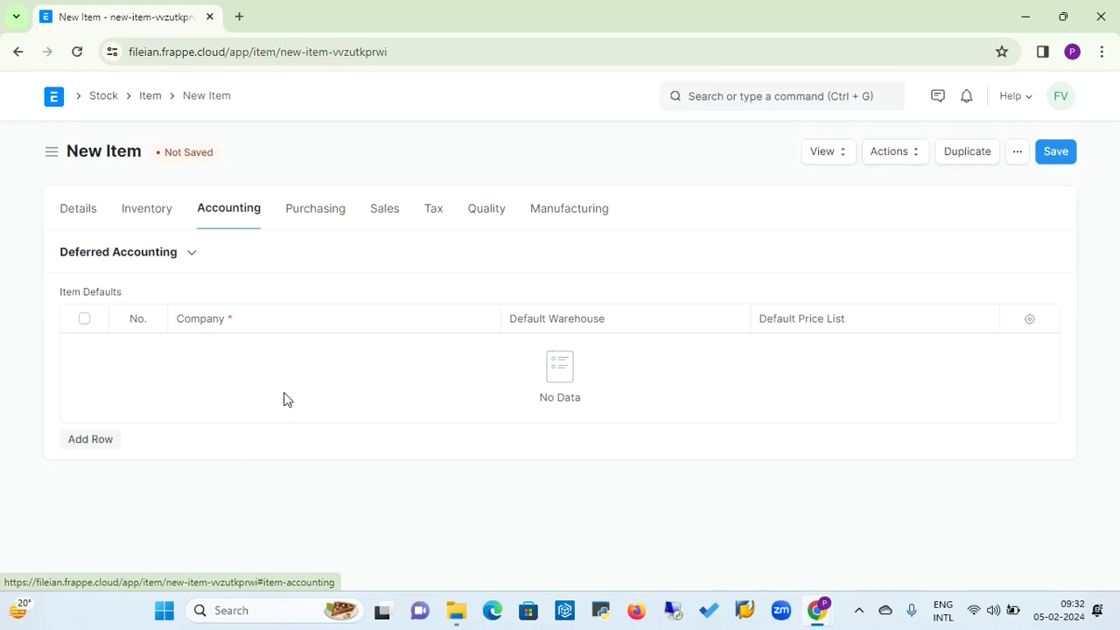
click(86, 442)
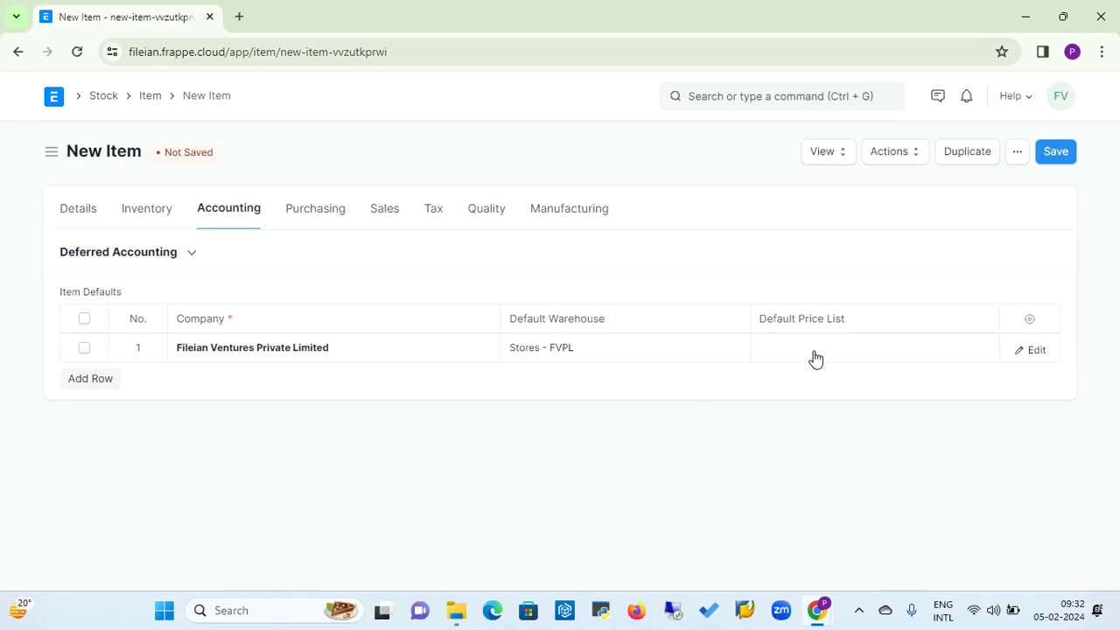
Set the default purchase unit of measure to Nos in the purchasing settings
click(325, 216)
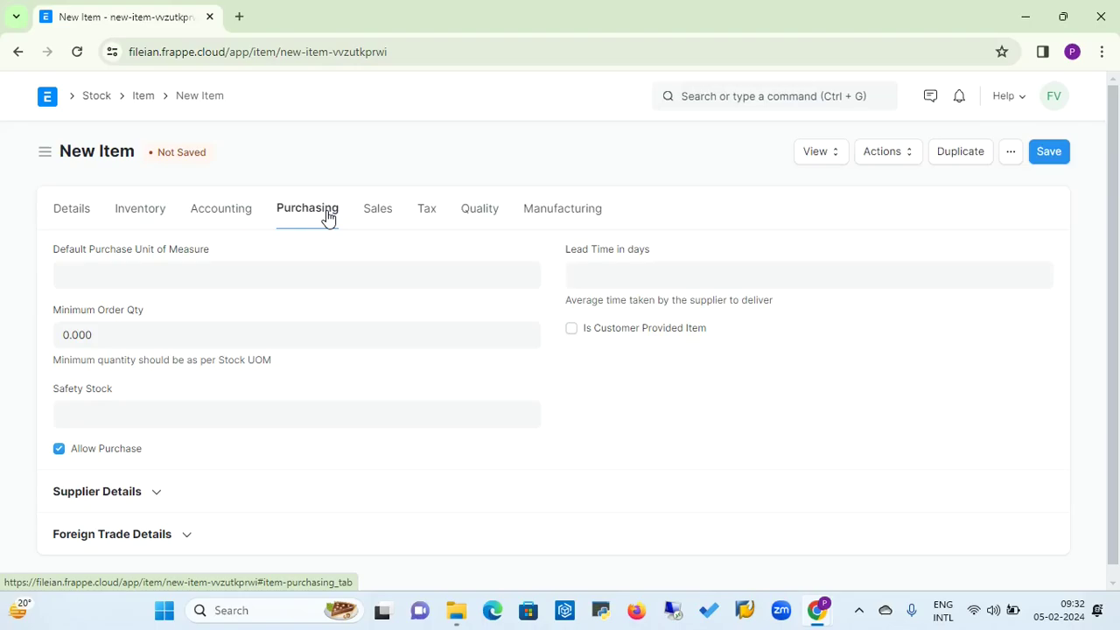
click(249, 275)
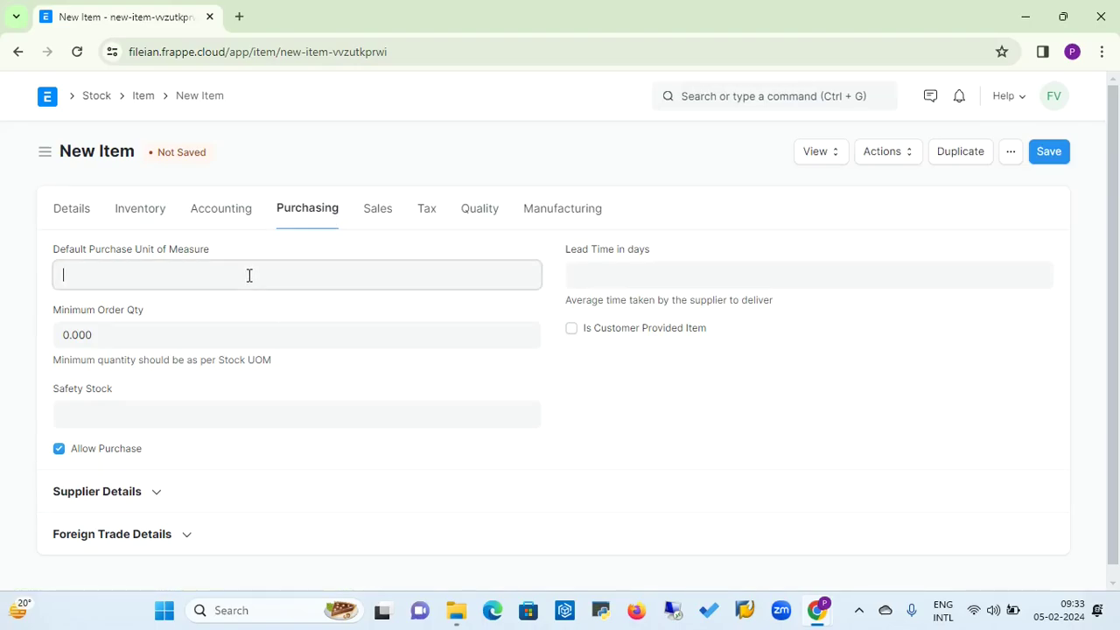
text(No)
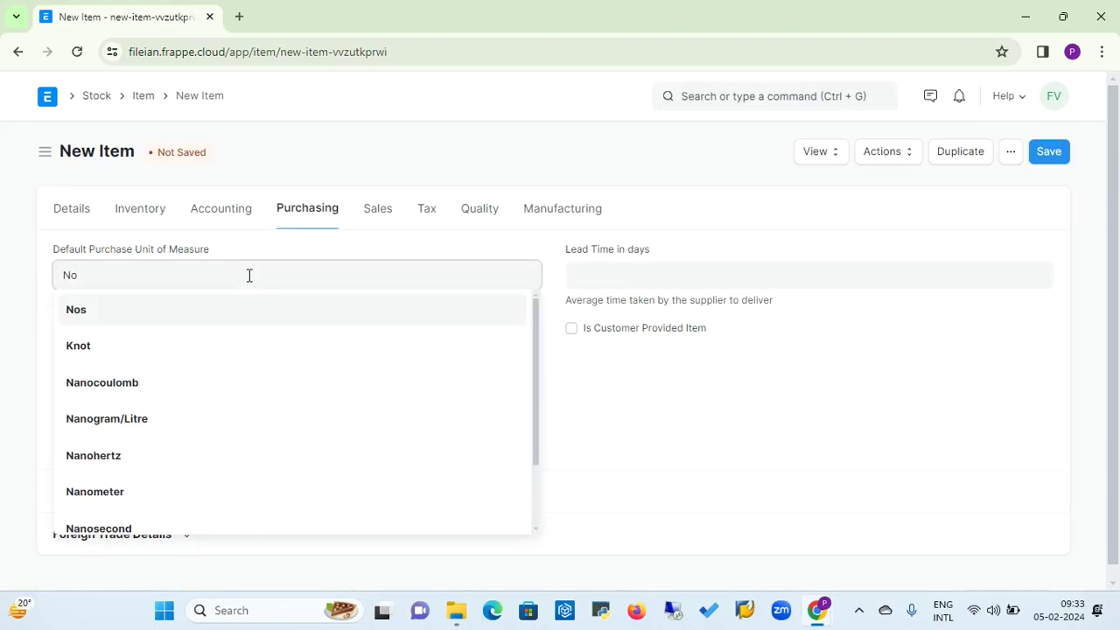
click(84, 320)
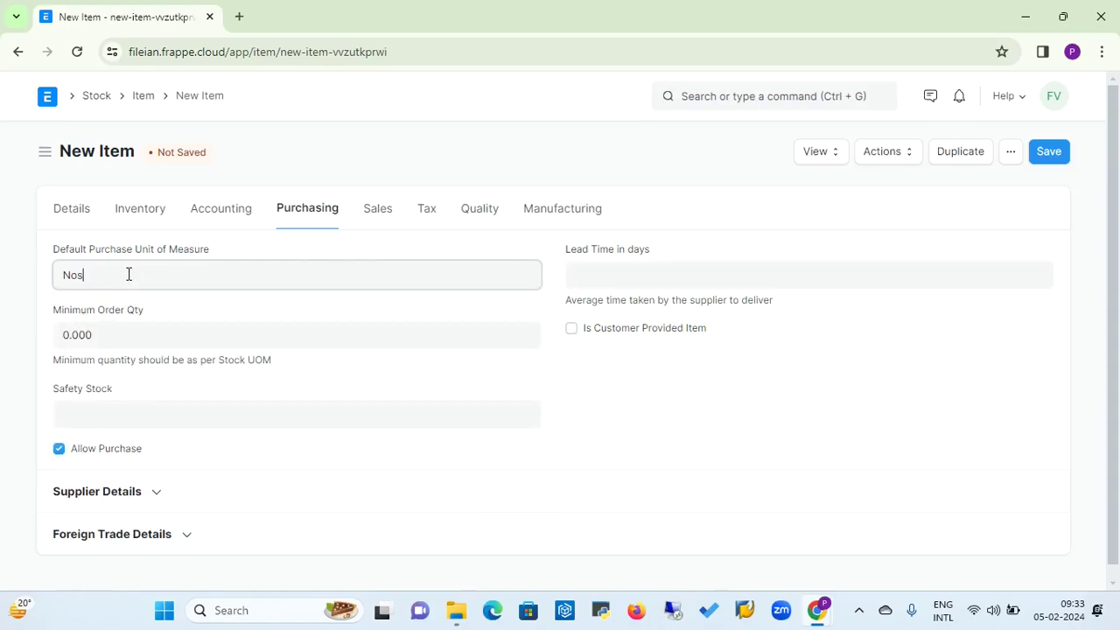
Examine the lead time, minimum order quantity and safety stock fields, and expand Foreign Trade Details to review it
click(634, 276)
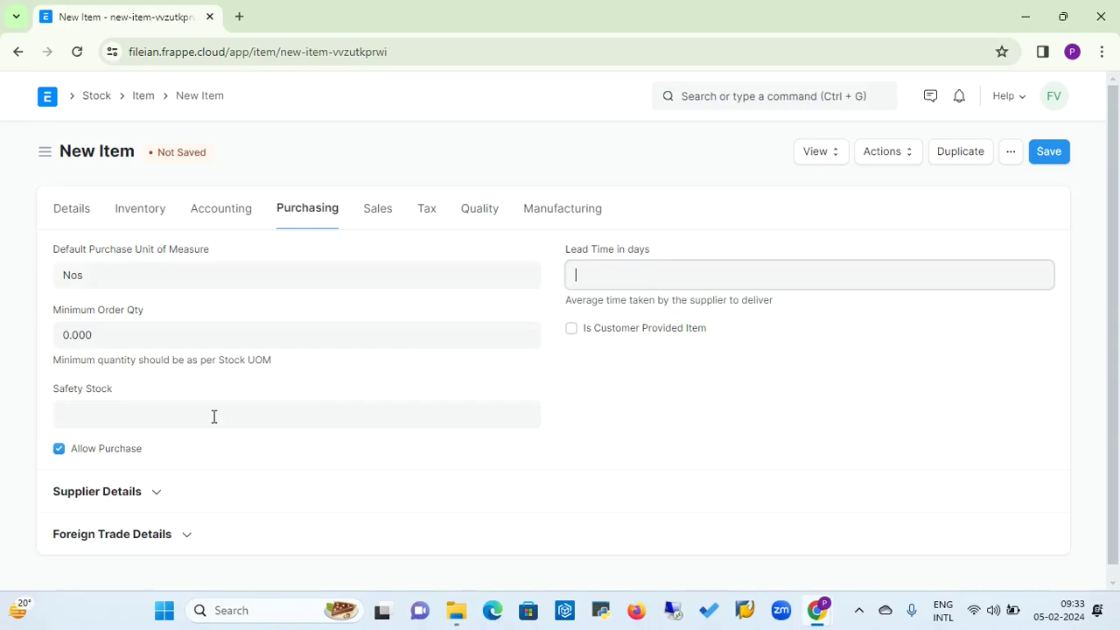
click(159, 334)
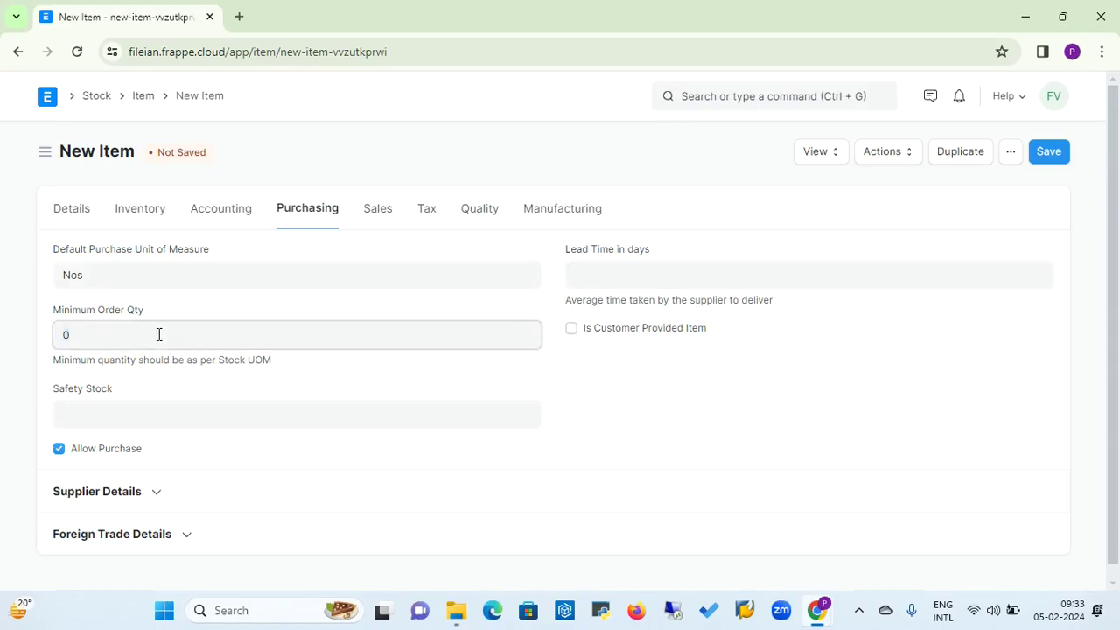
click(104, 409)
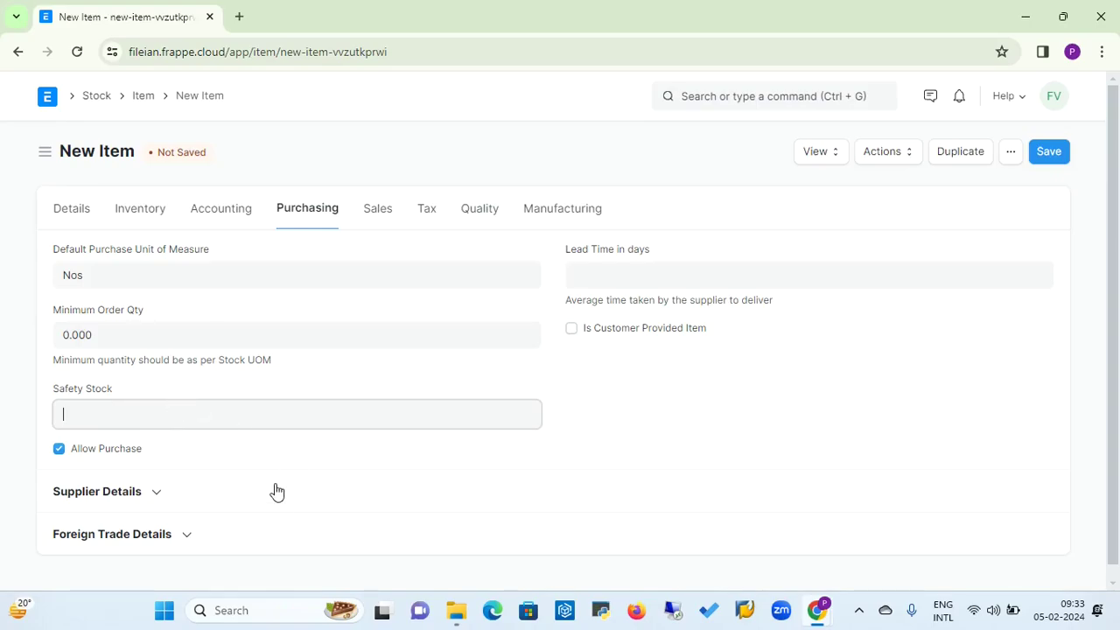
click(187, 537)
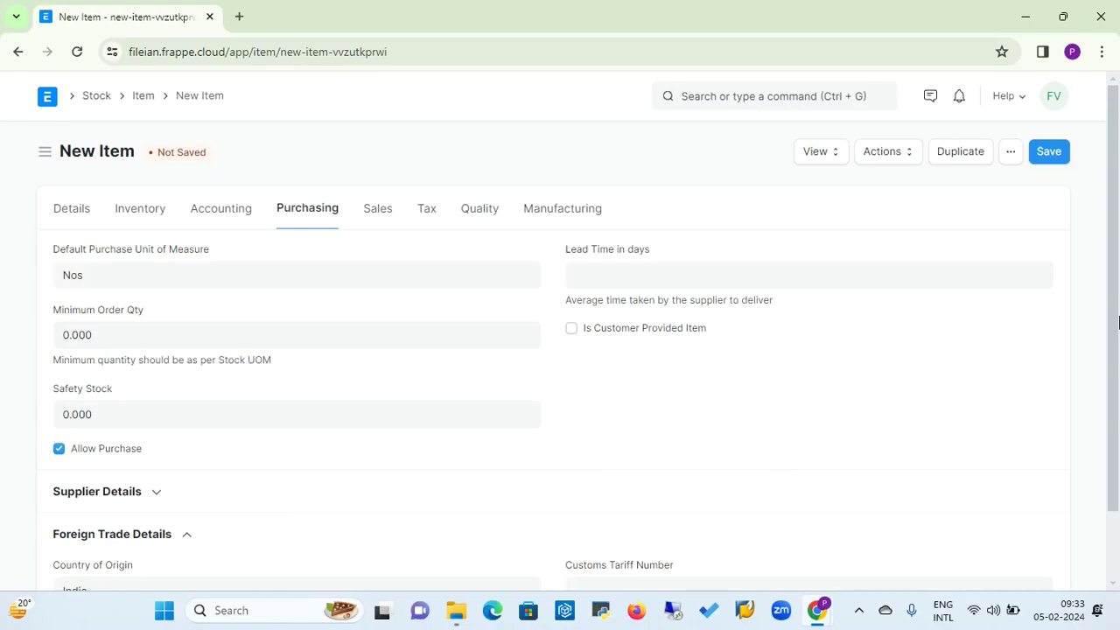
scroll(1111, 315, down, 1)
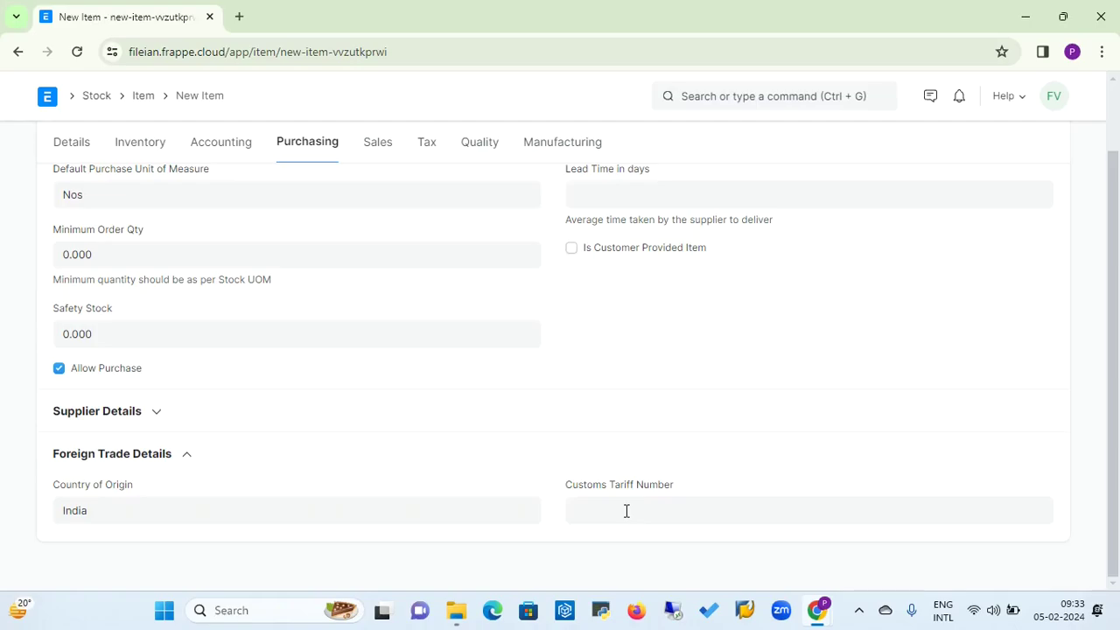
Set the default sales unit of measure to Nos in the item's sales settings
click(376, 148)
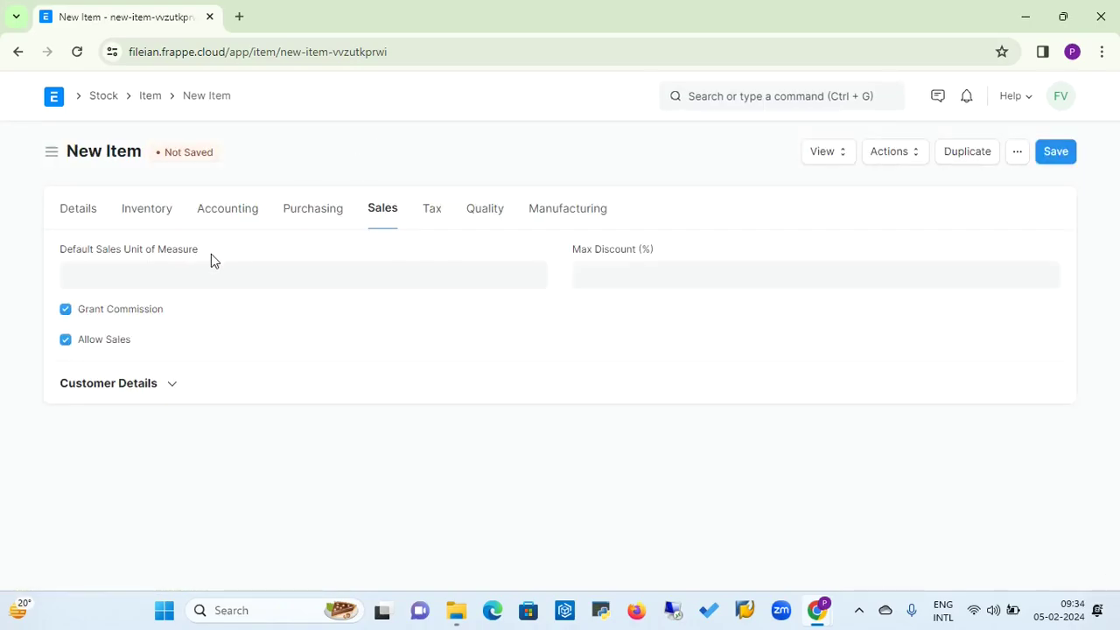
click(205, 274)
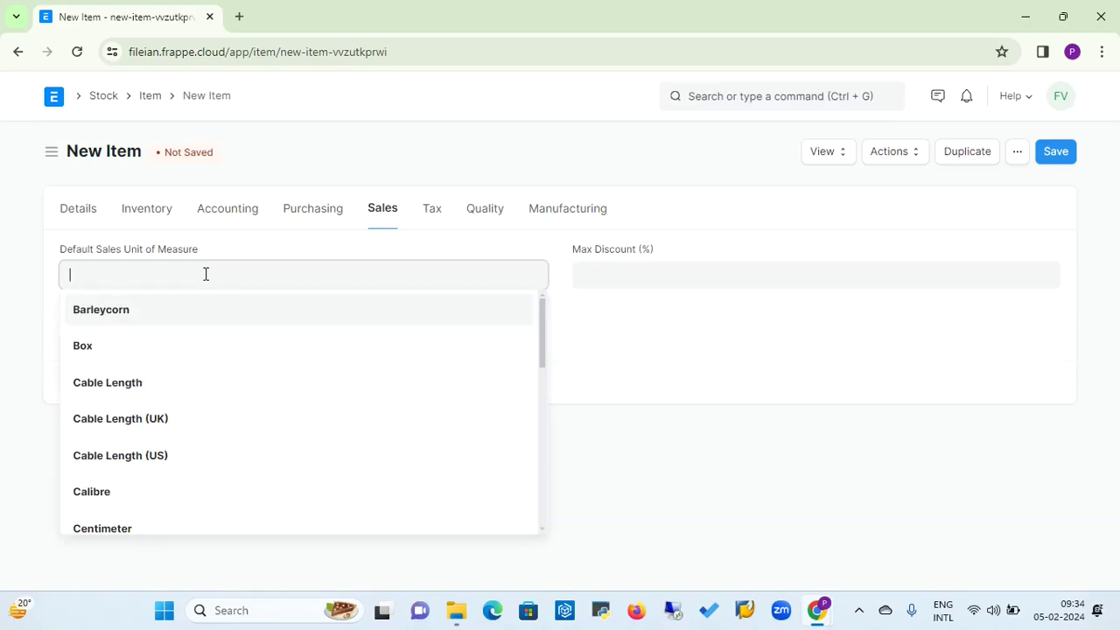
text(No)
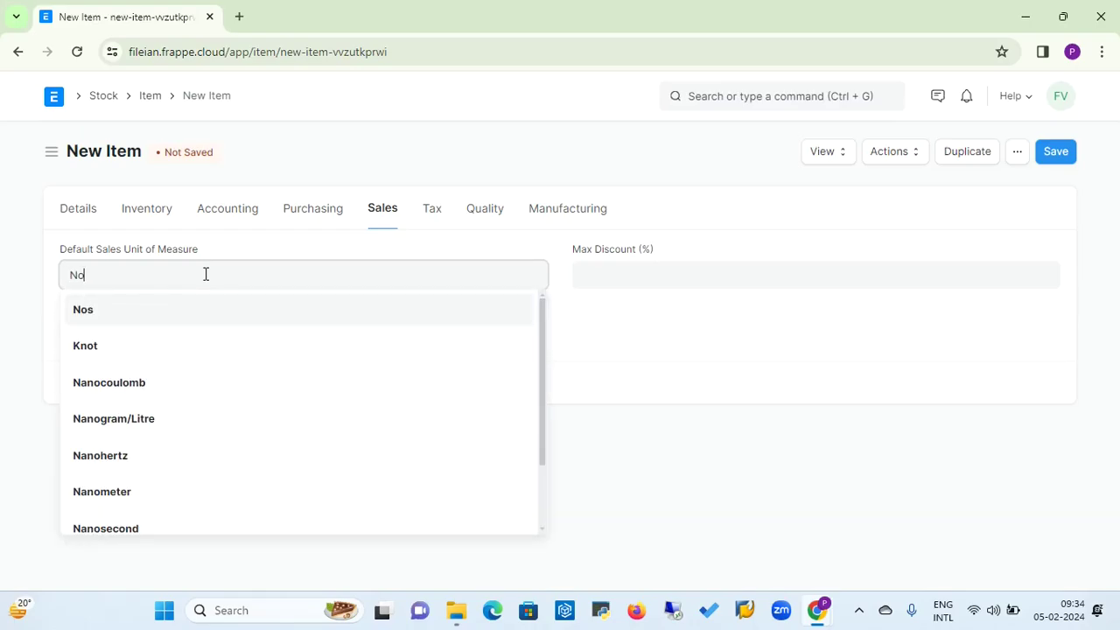
click(91, 313)
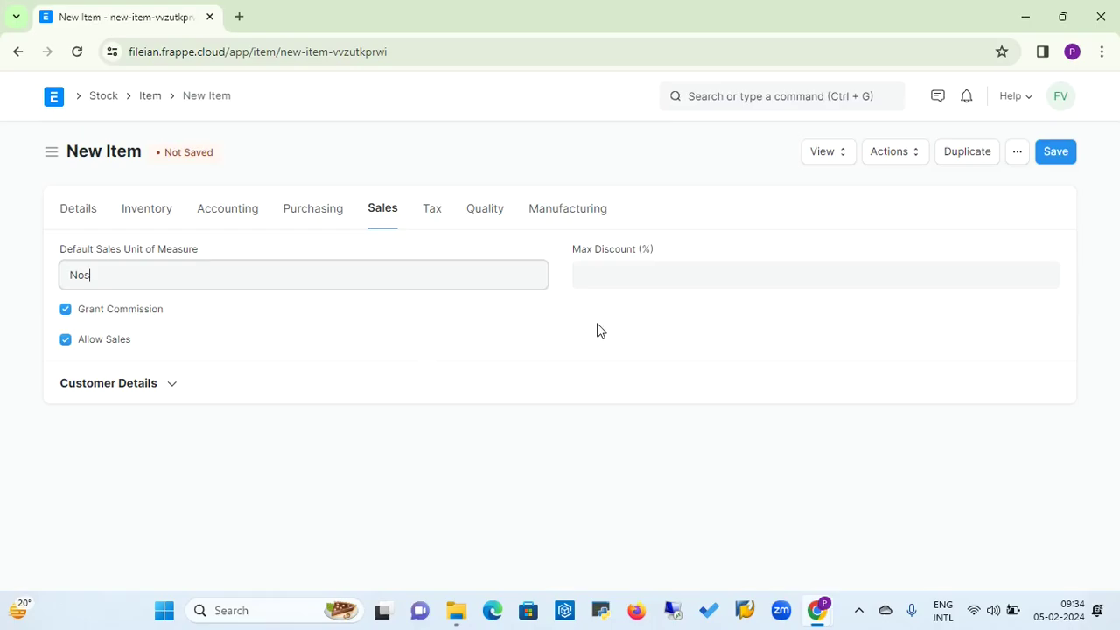
click(607, 277)
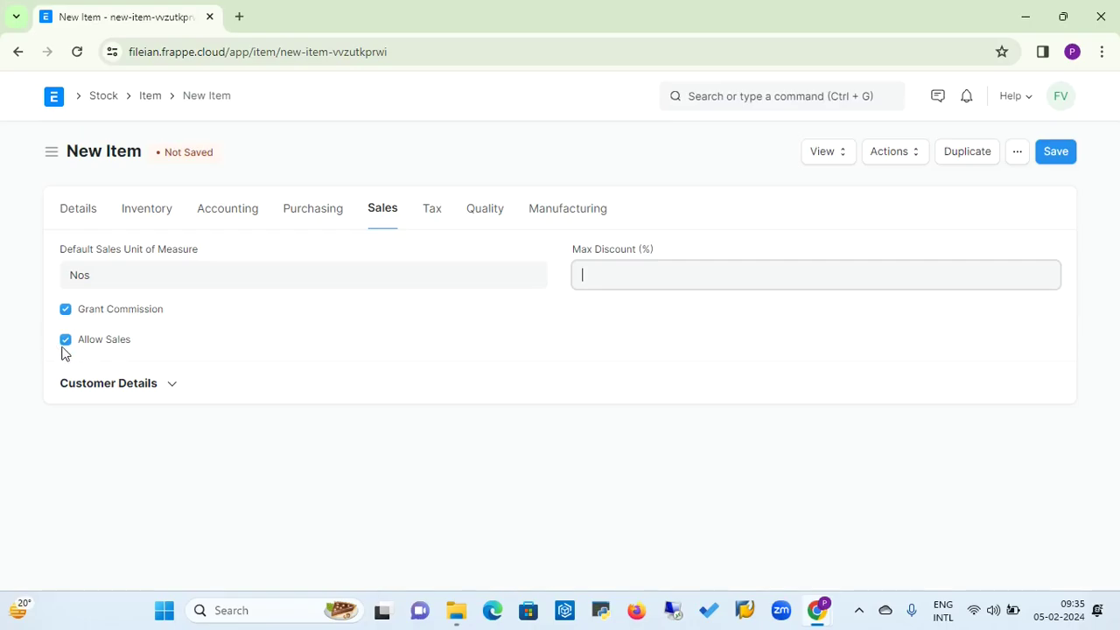
Add a row to the item's taxes table with the item tax template GST 18% - EL
click(435, 211)
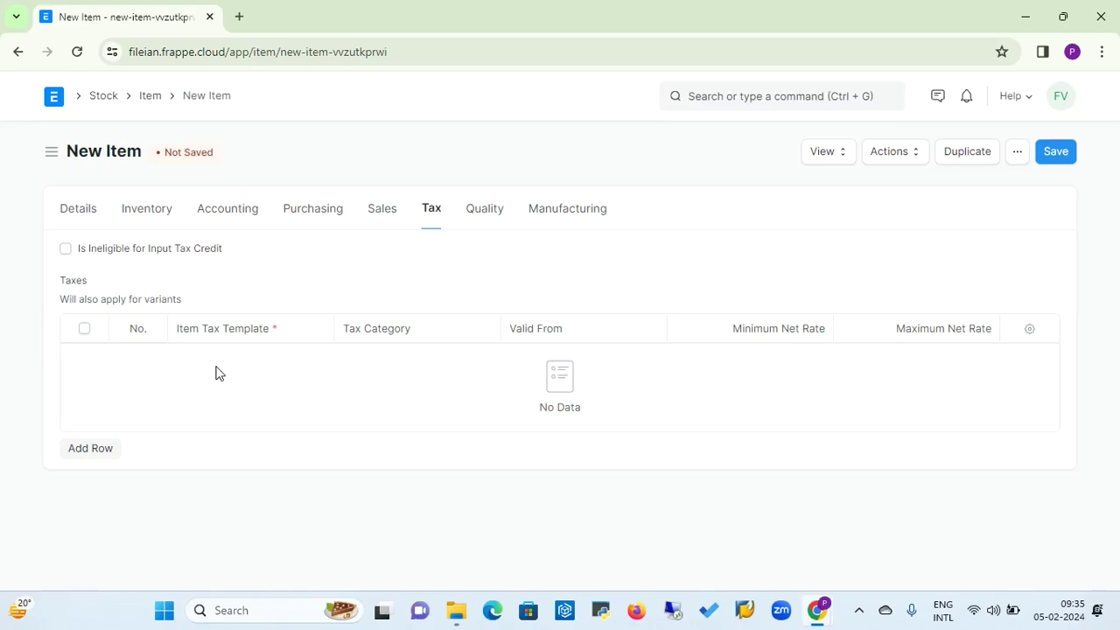
click(87, 456)
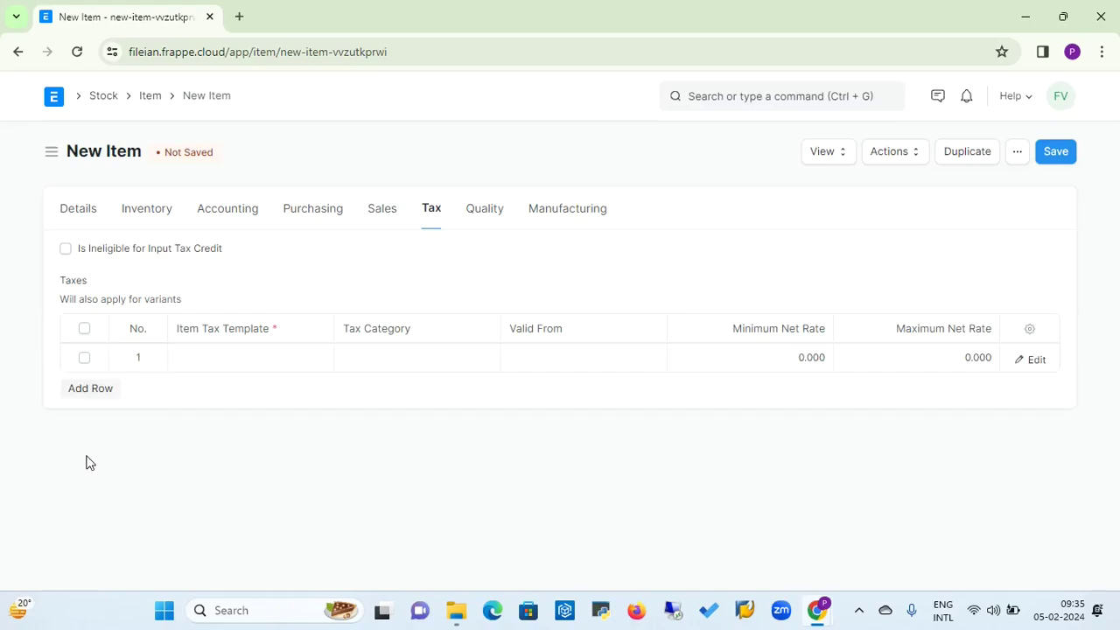
click(222, 357)
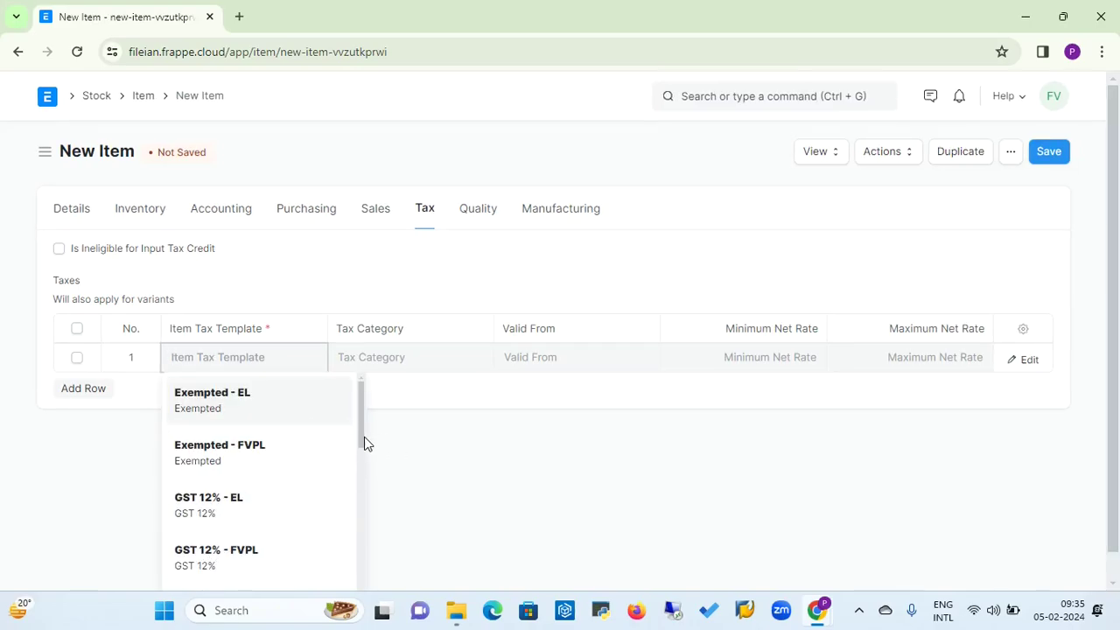
scroll(365, 440, down, 1)
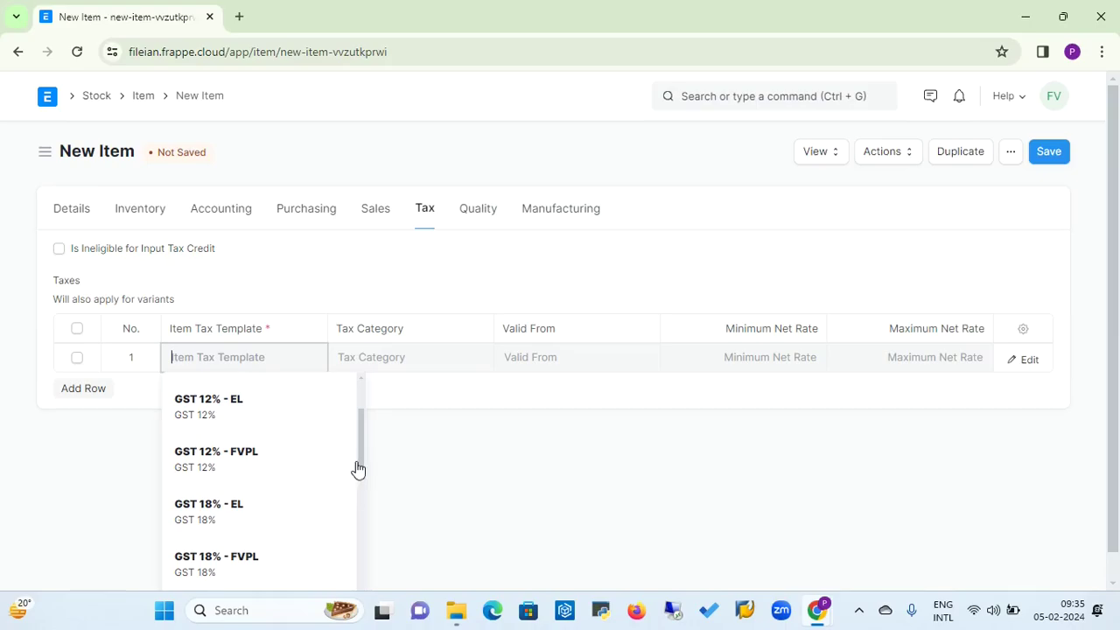
click(210, 512)
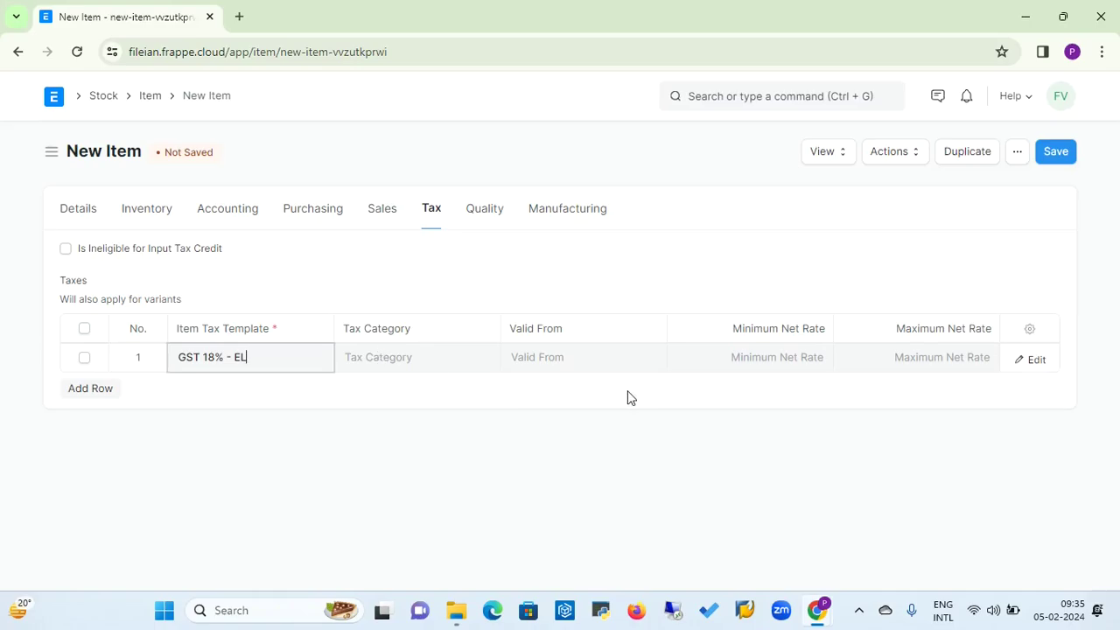
Review the item's quality inspection options, including the inspection template choices, and its manufacturing settings
click(502, 218)
click(502, 217)
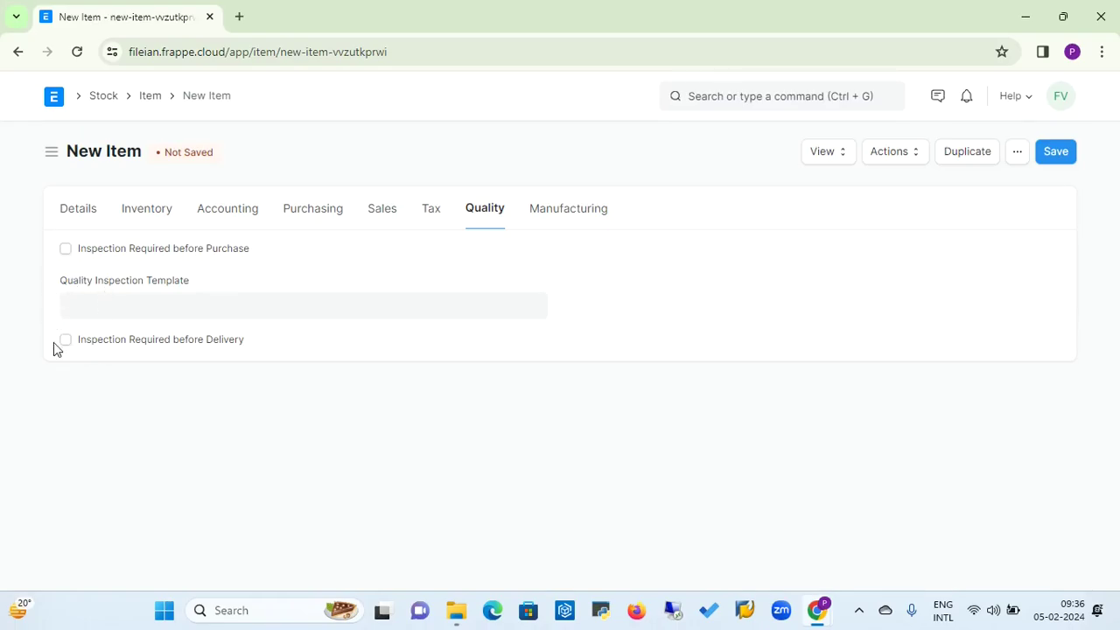
click(106, 307)
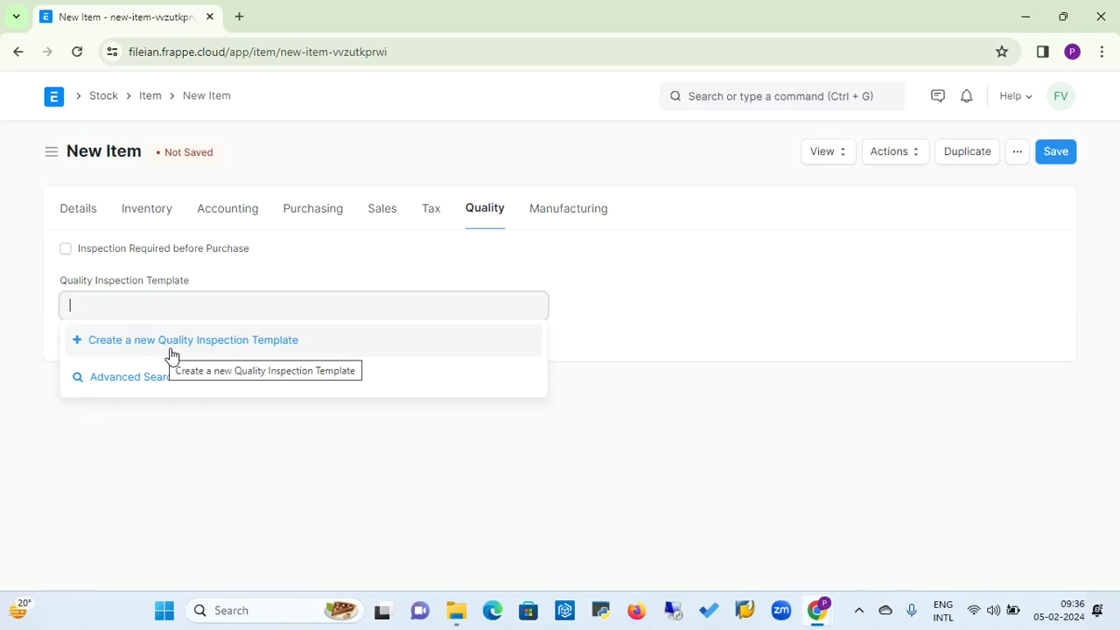
click(455, 253)
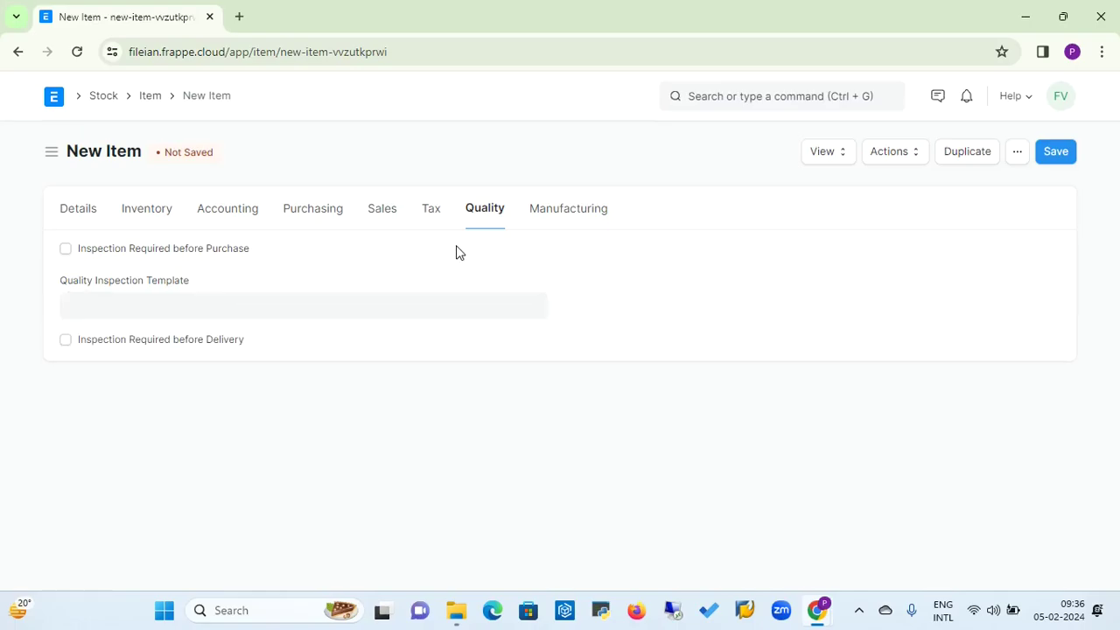
click(581, 212)
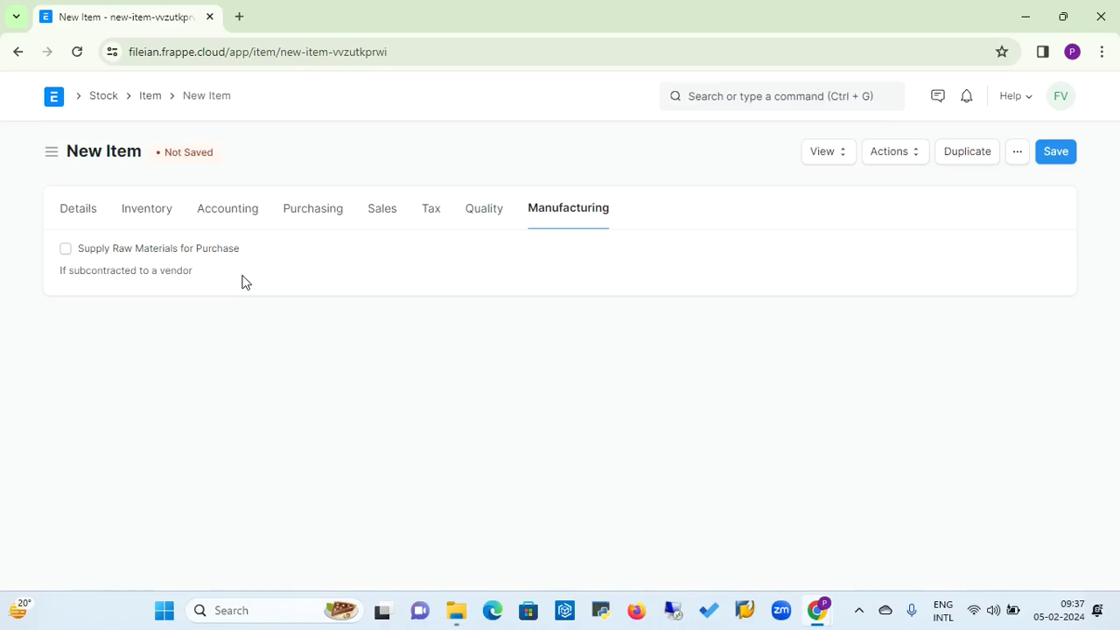
Go to the Material Request list in the Buying workspace and start a new material request
click(109, 99)
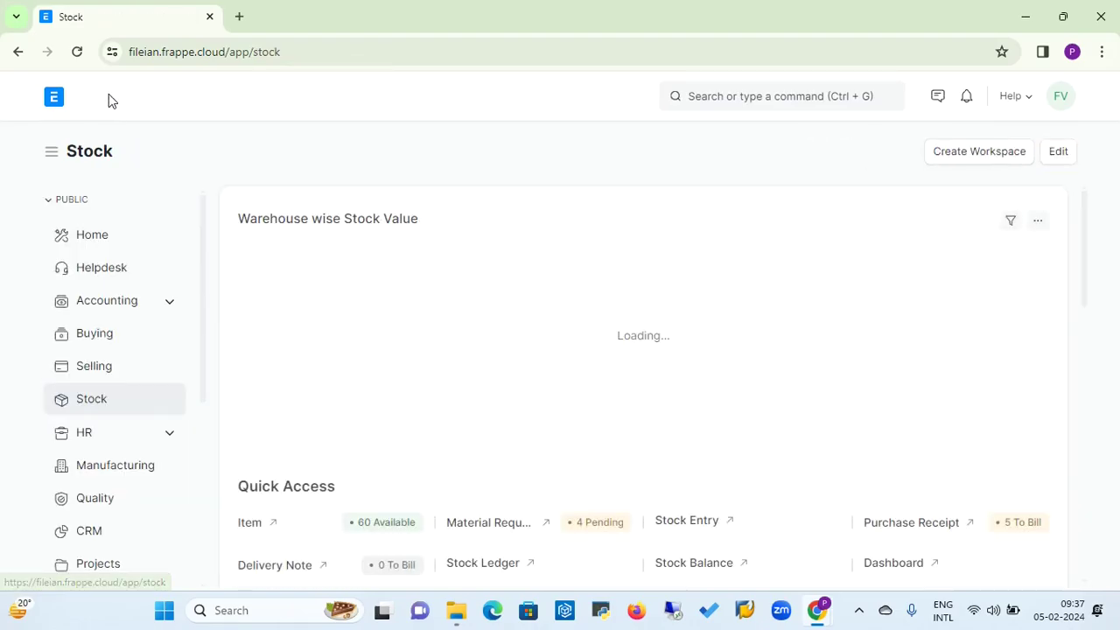
click(94, 340)
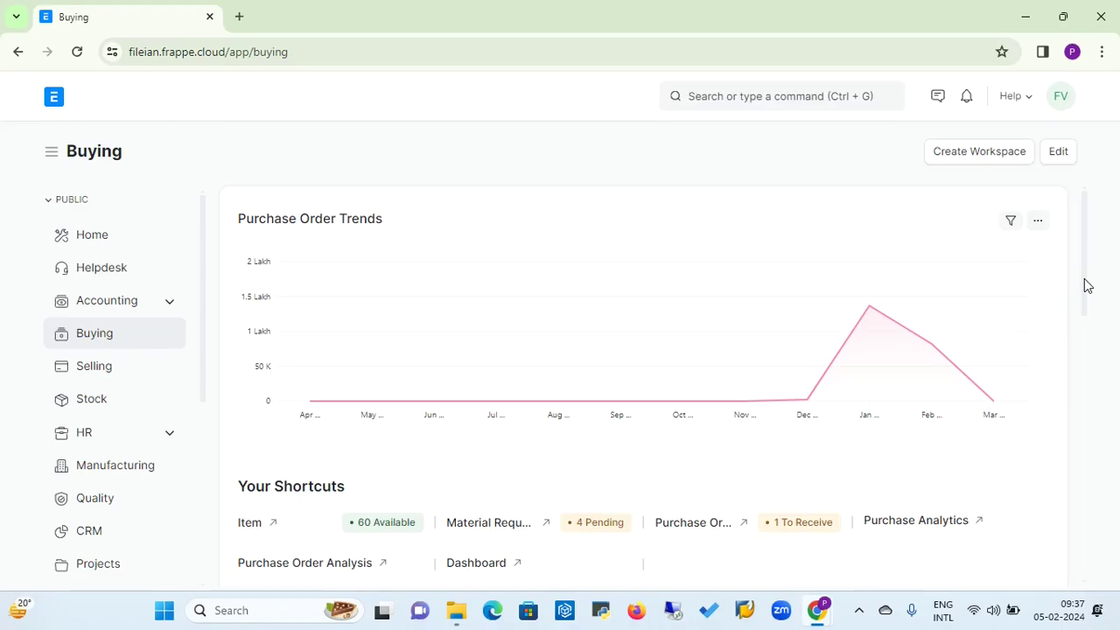
right_click(1085, 305)
click(1087, 270)
scroll(1085, 289, down, 1)
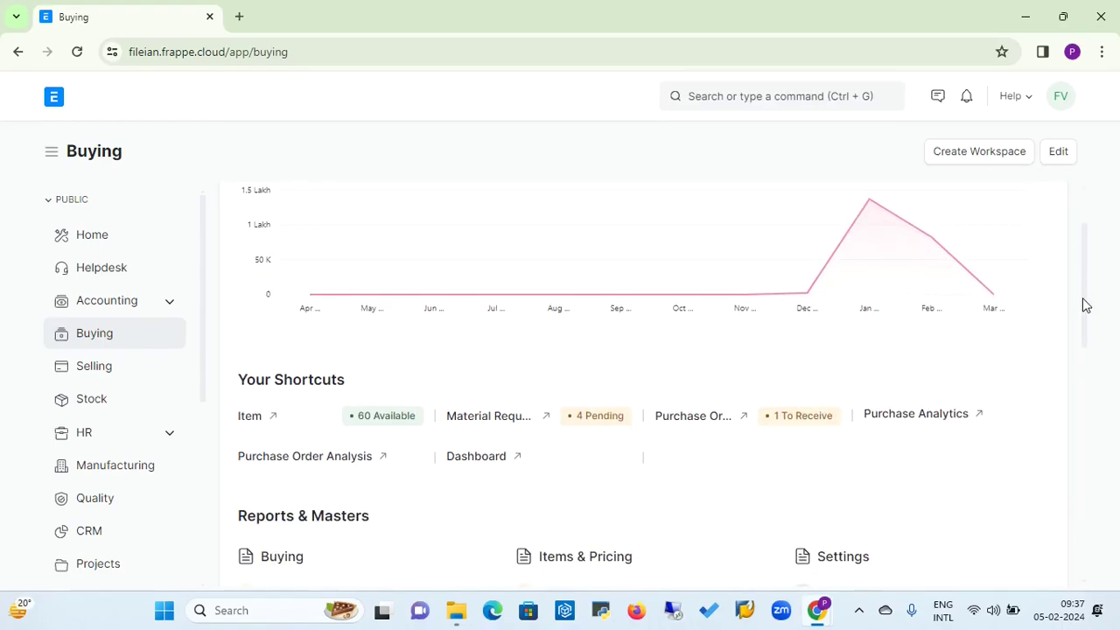
click(493, 426)
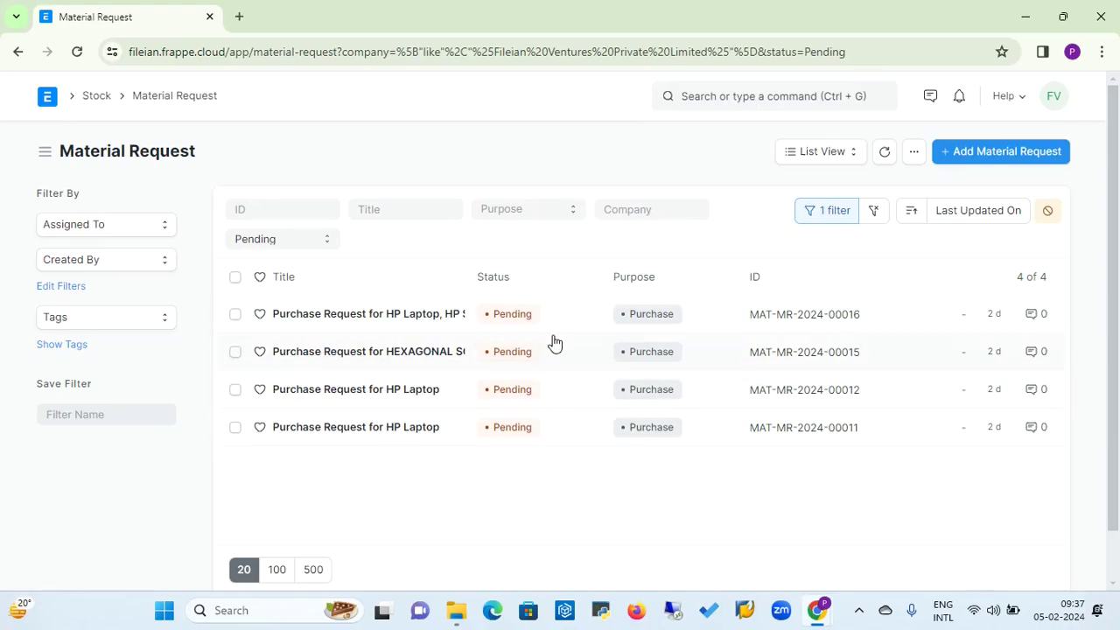
click(1006, 163)
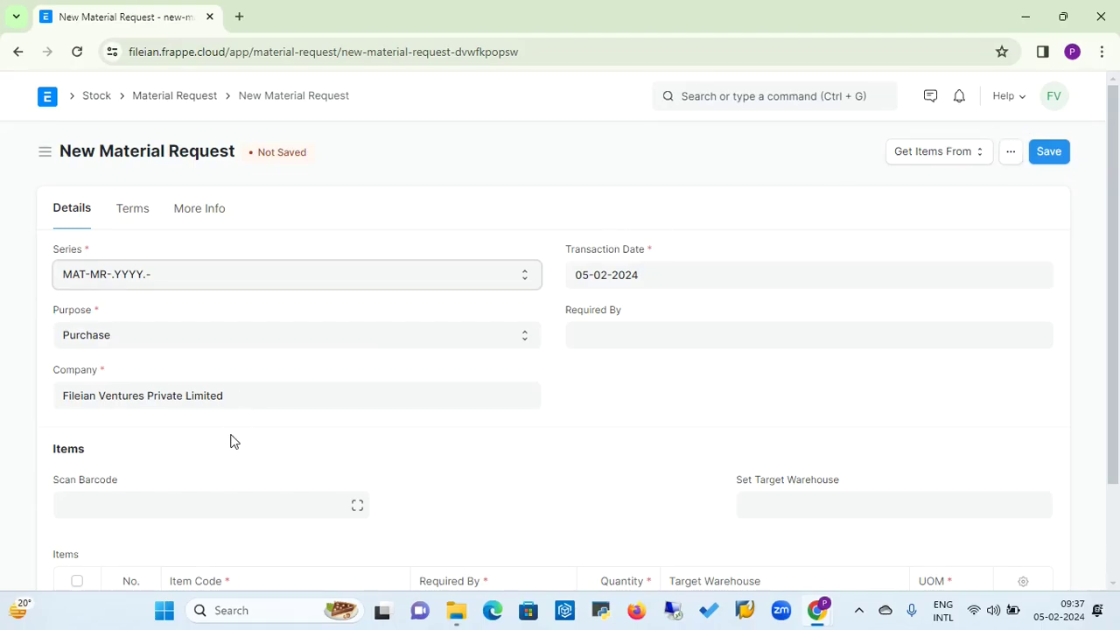
Set the material request's Required By date to 06-02-2024
click(722, 336)
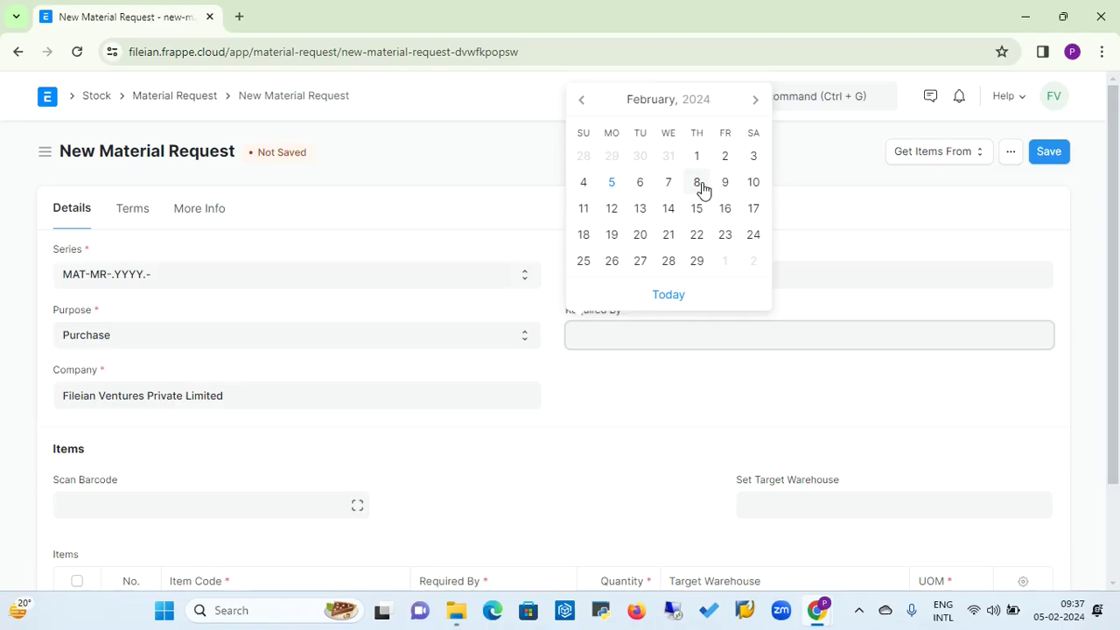
click(640, 183)
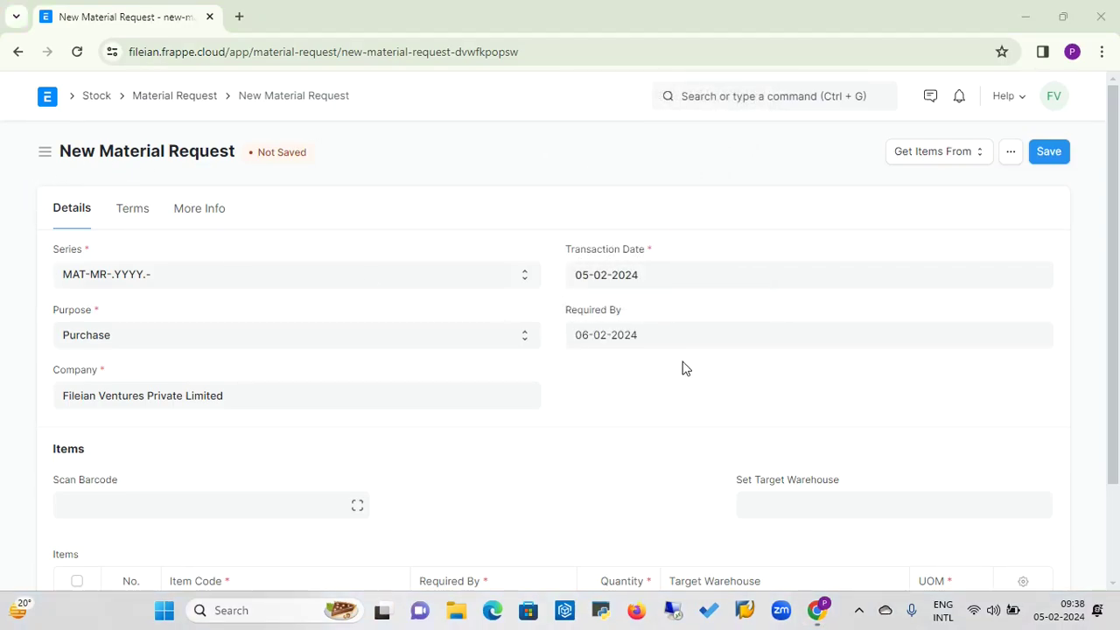
click(651, 341)
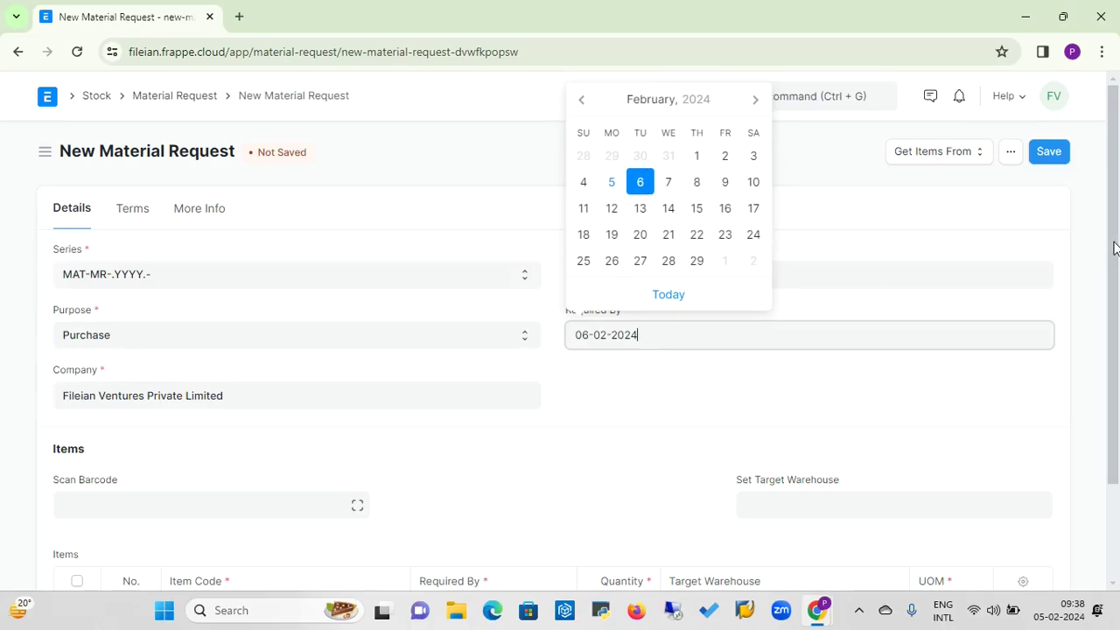
Enter item code 12345 in the first row of the material request's items table
drag(1114, 249, 1114, 366)
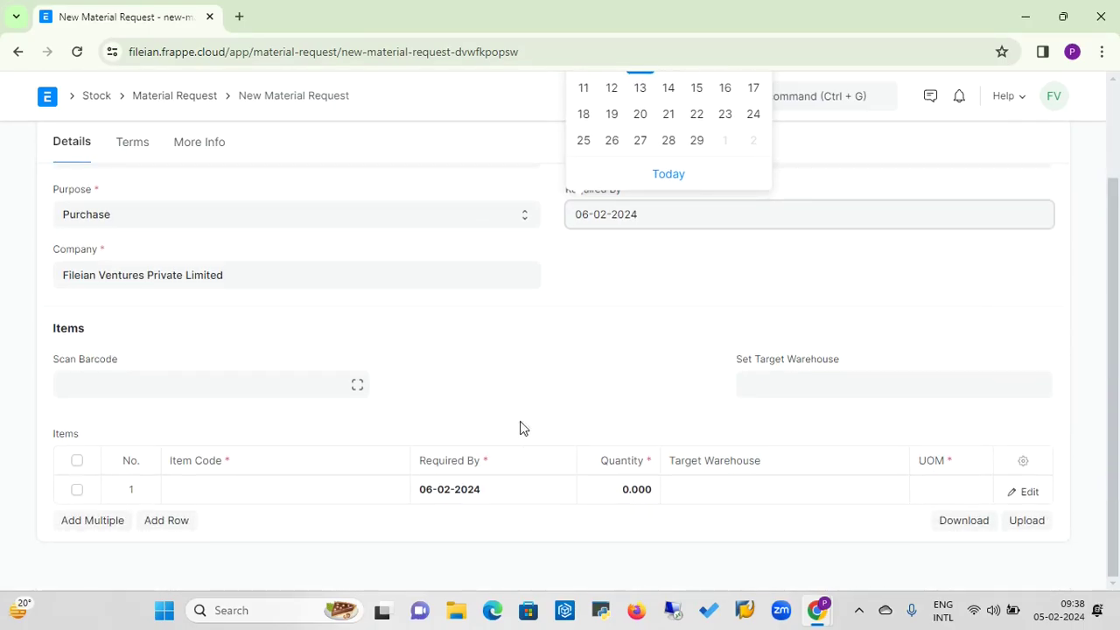
click(205, 497)
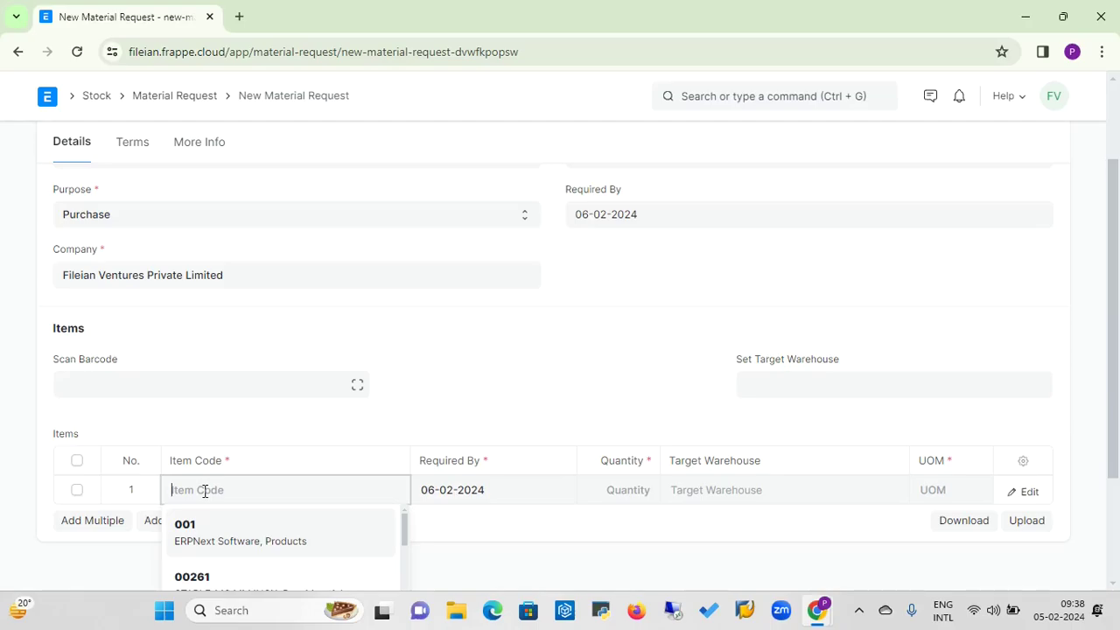
text(12345)
click(196, 531)
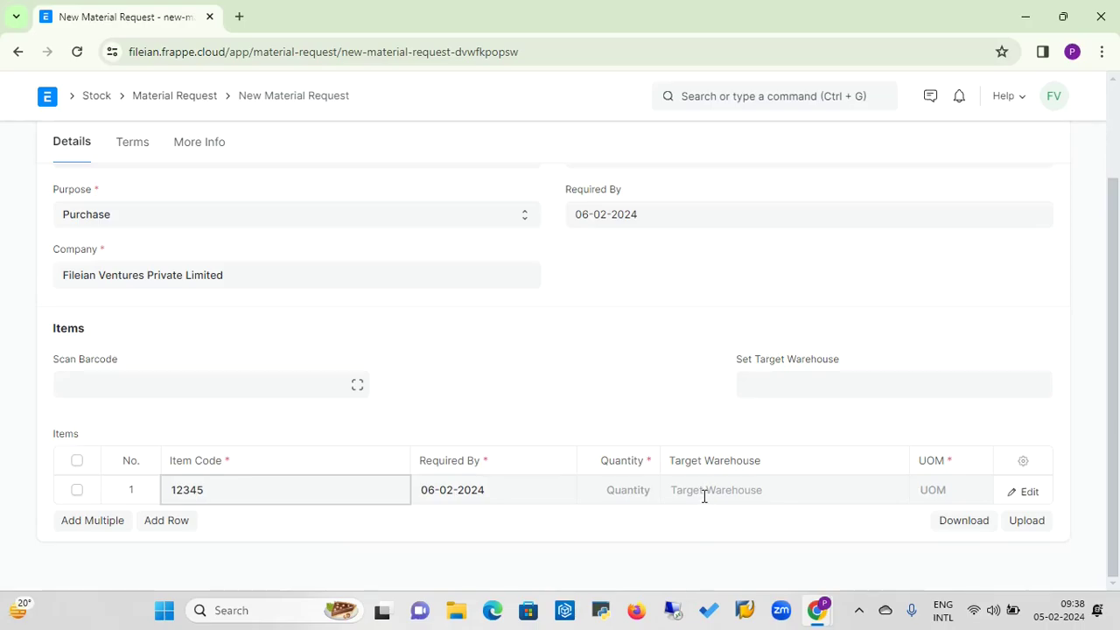
Check the item row's quantity and target warehouse, and look through the warehouses offered for Set Target Warehouse
click(644, 490)
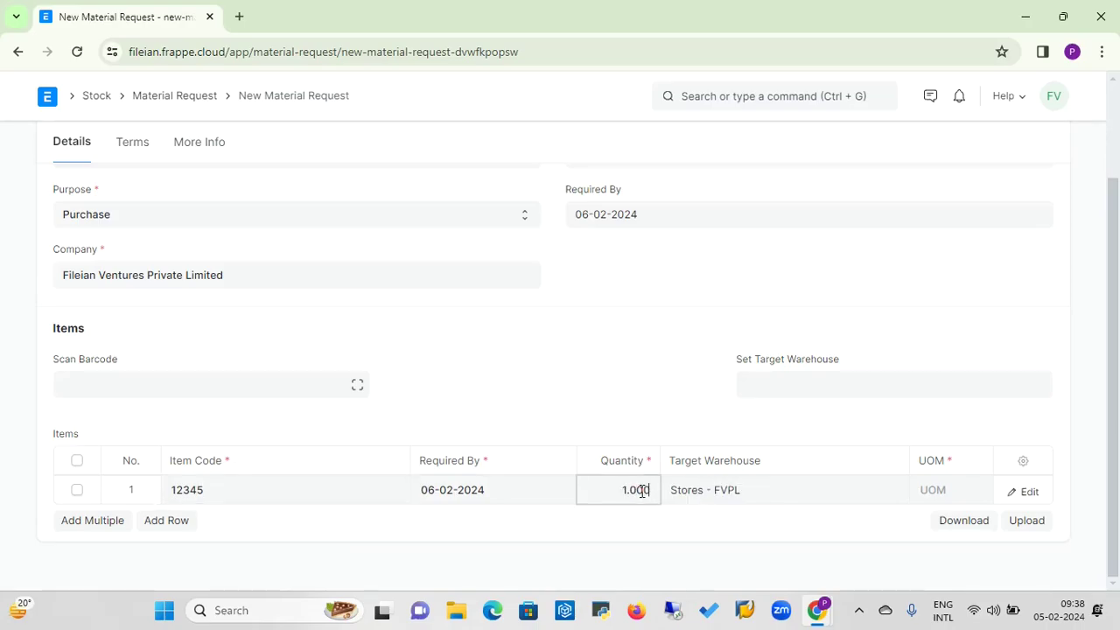
click(765, 491)
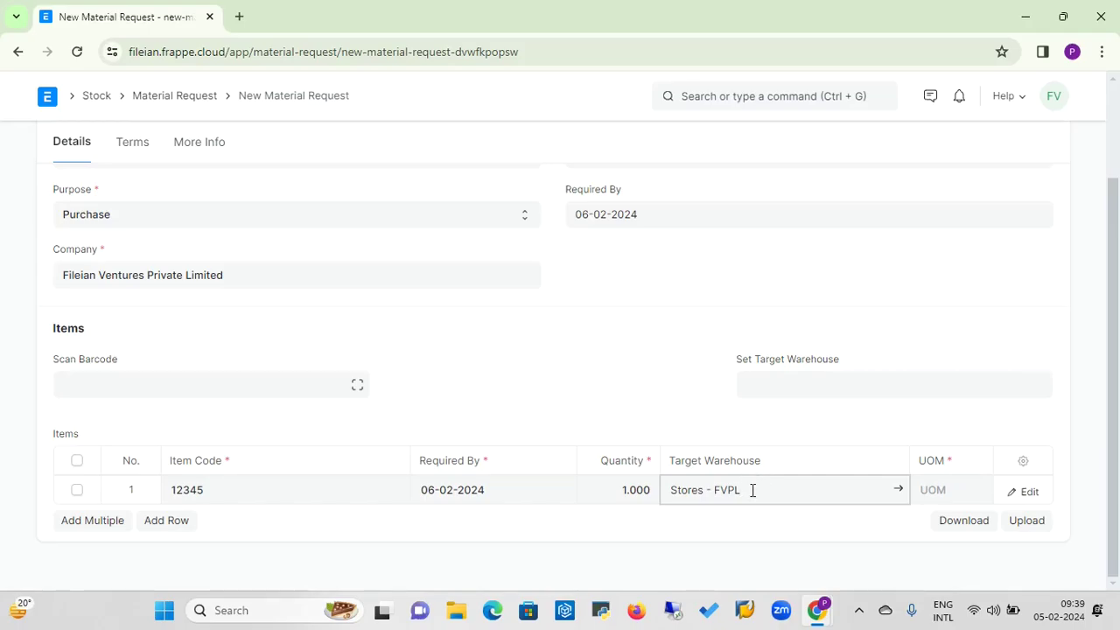
click(779, 387)
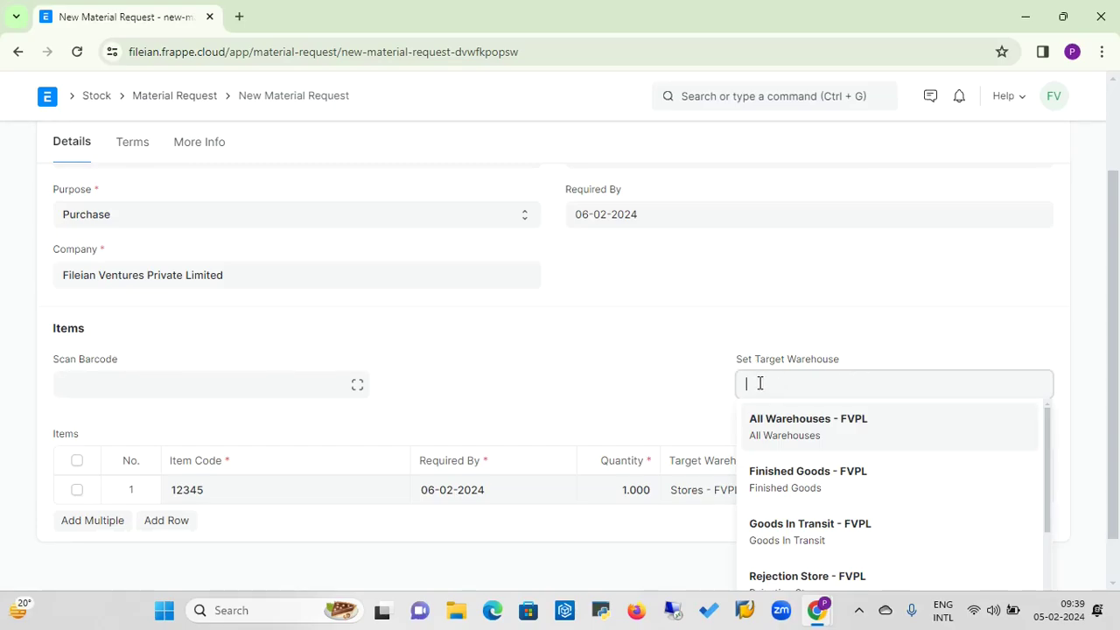
click(781, 352)
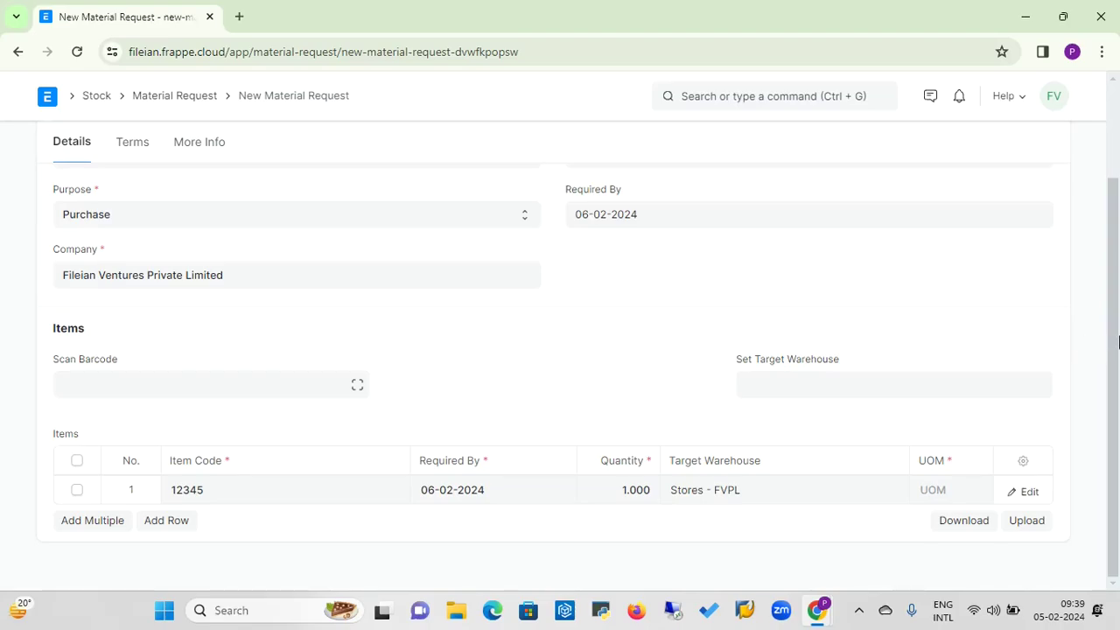
Apply the Delivery Terms & Condition template as the material request's terms
drag(1119, 342, 1119, 222)
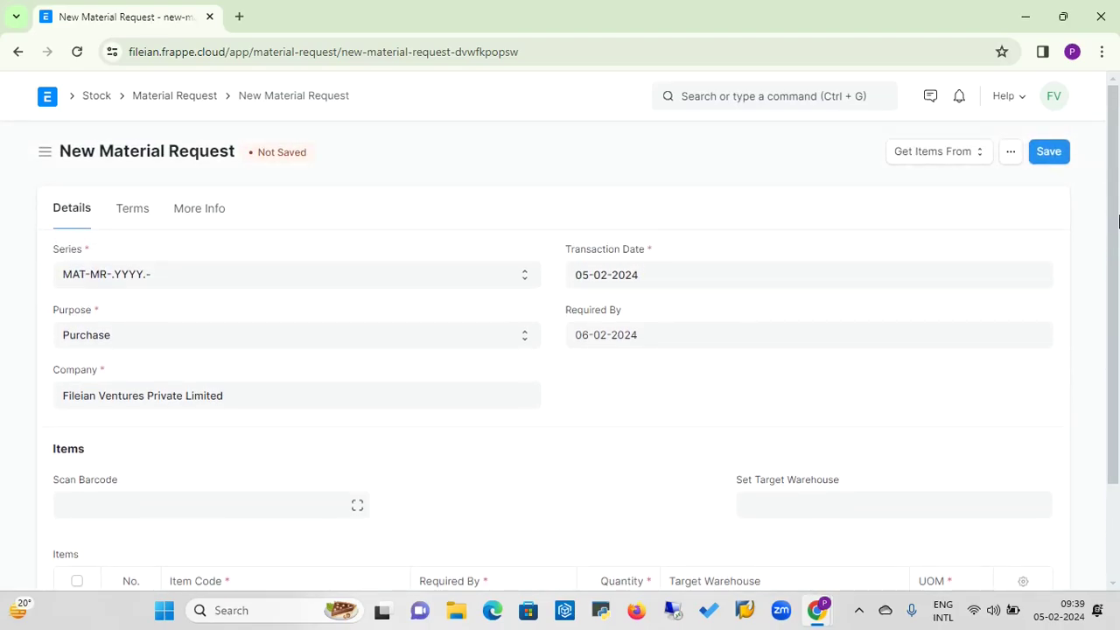
click(136, 210)
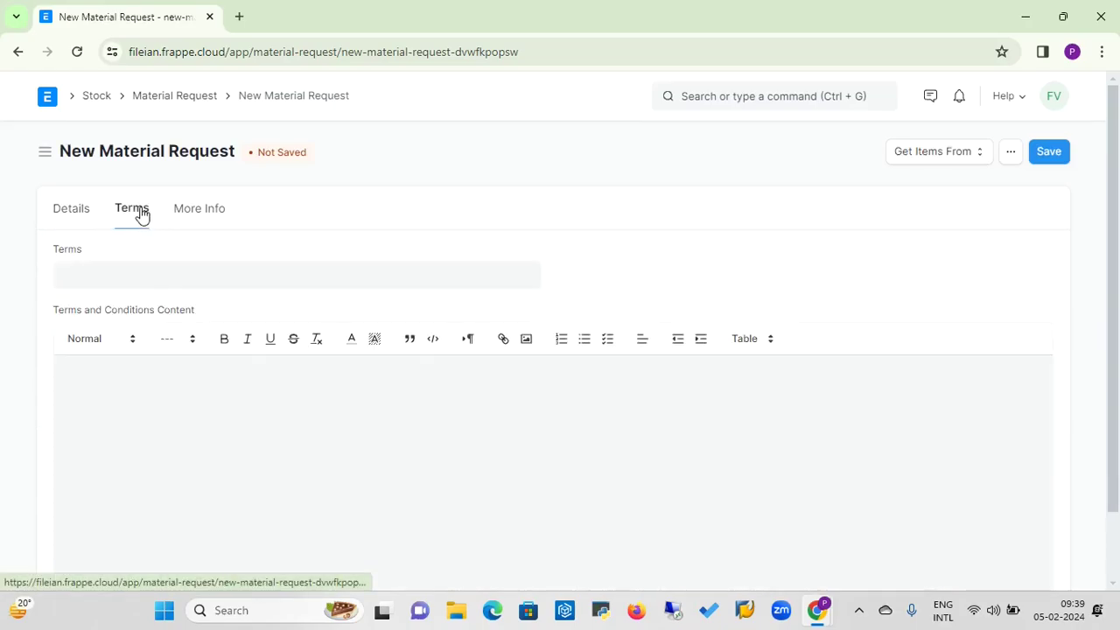
click(109, 272)
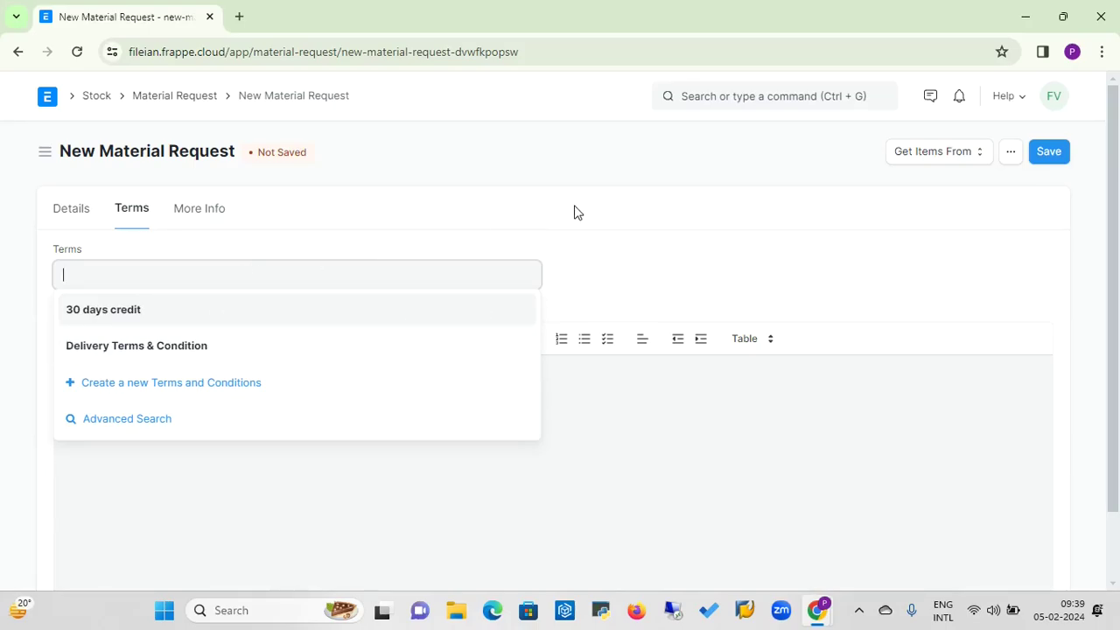
click(667, 254)
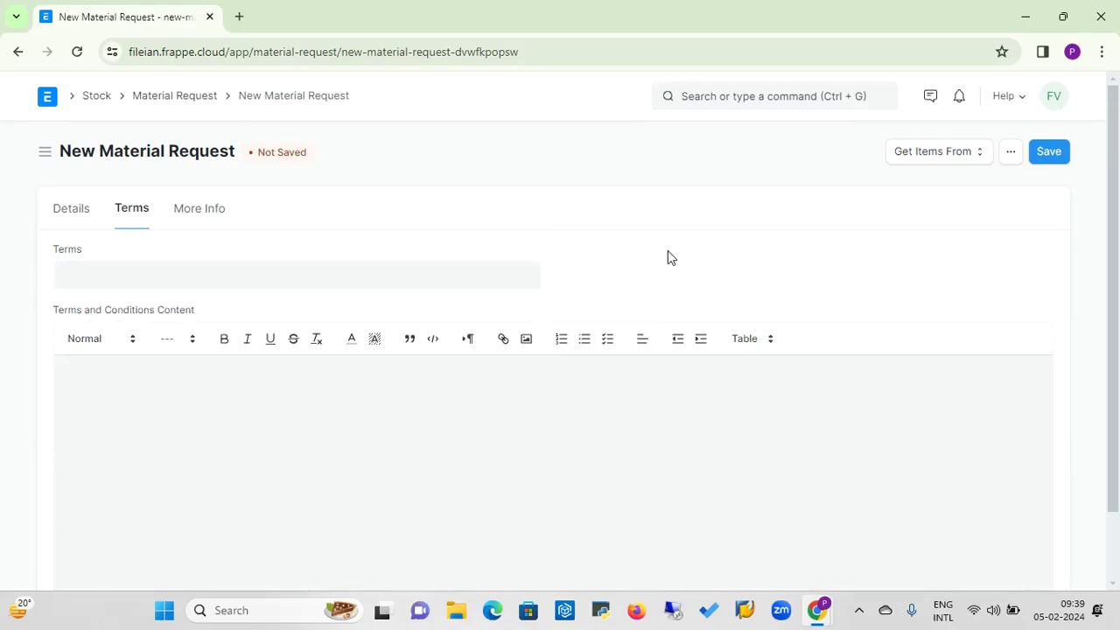
click(200, 273)
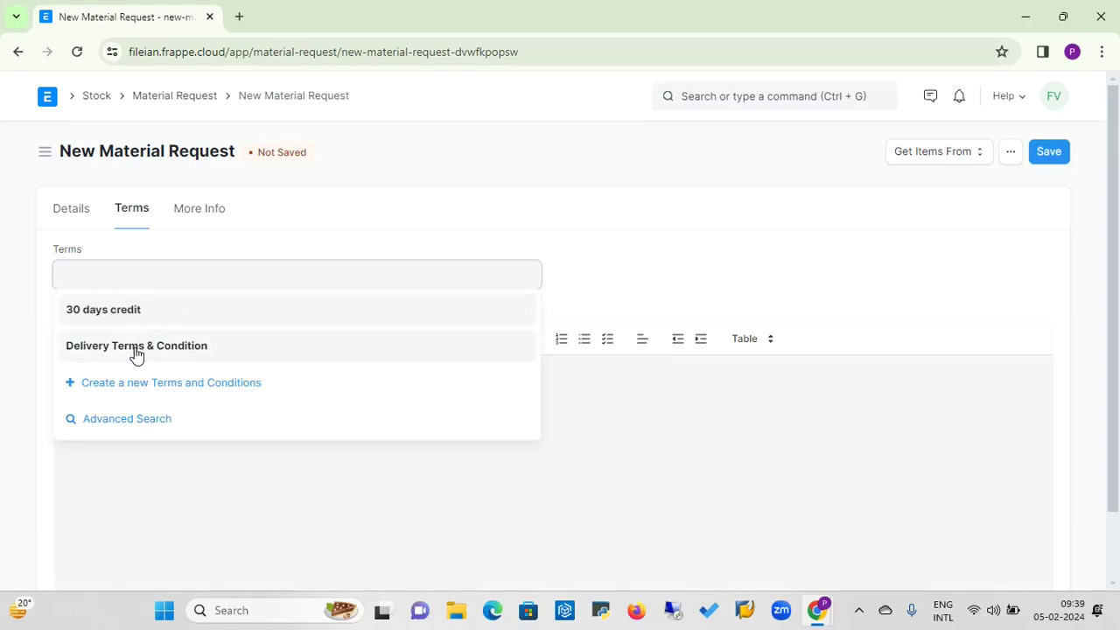
click(138, 356)
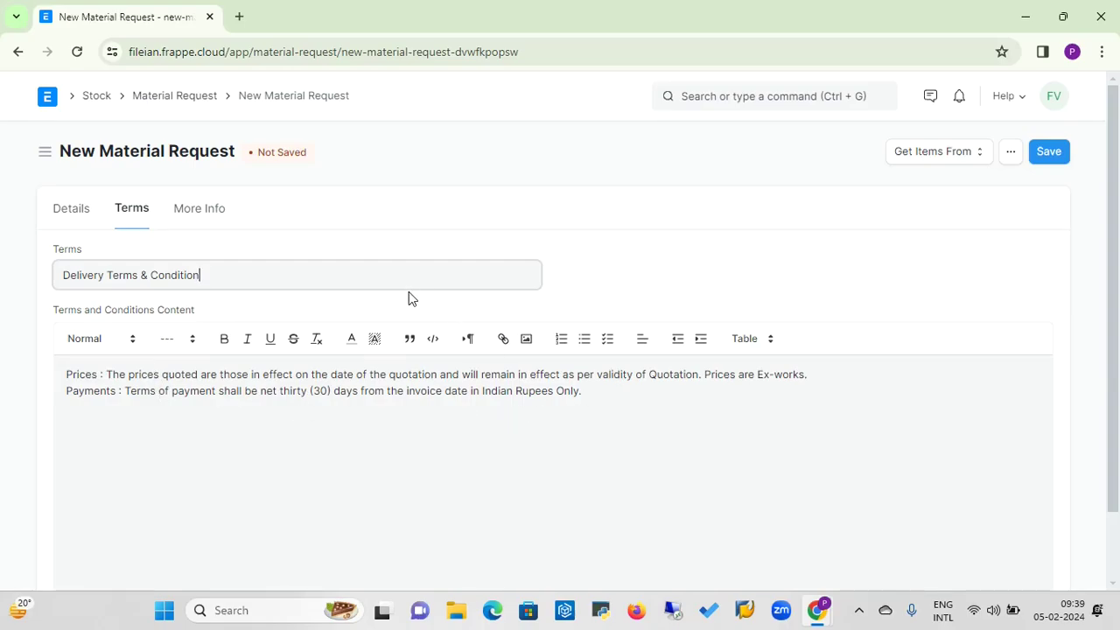
Save the purchase material request for the HP Laptop and submit it permanently
click(644, 405)
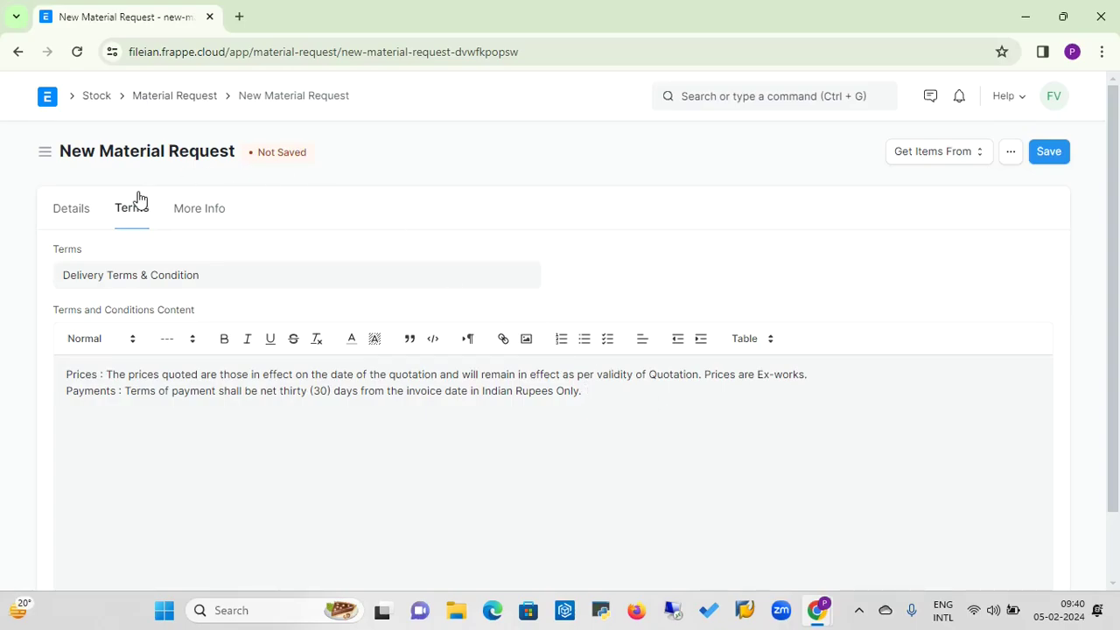
click(79, 219)
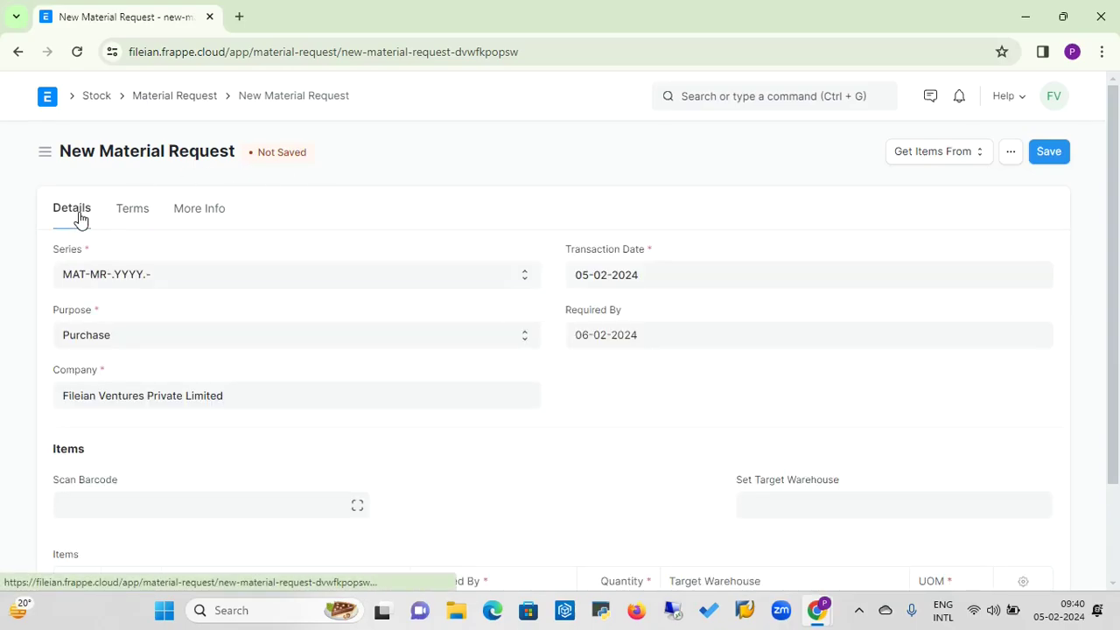
click(1049, 152)
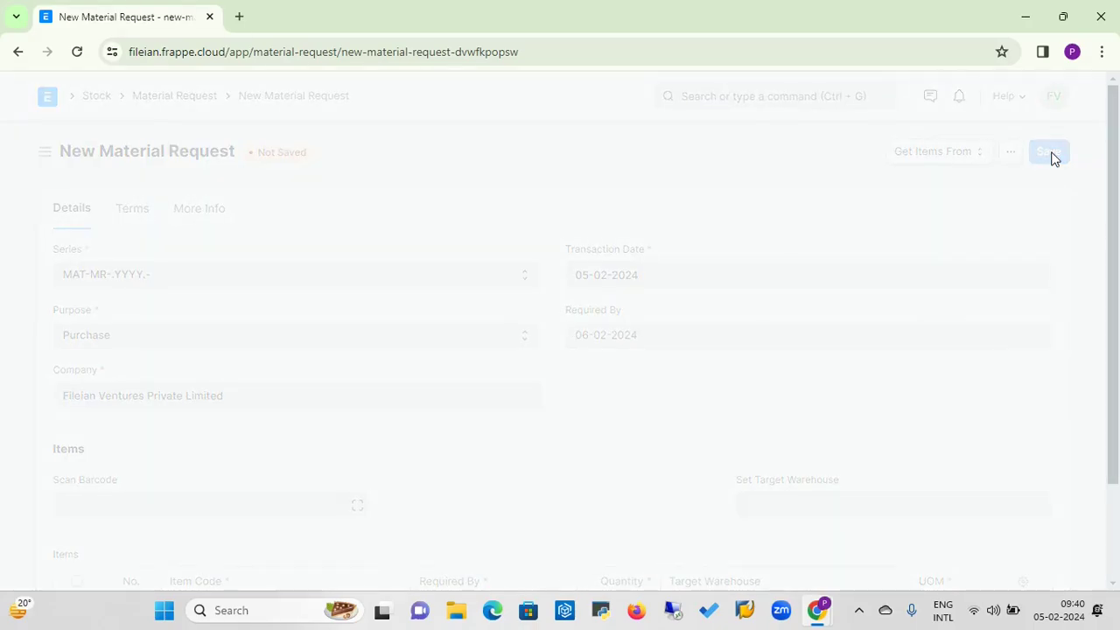
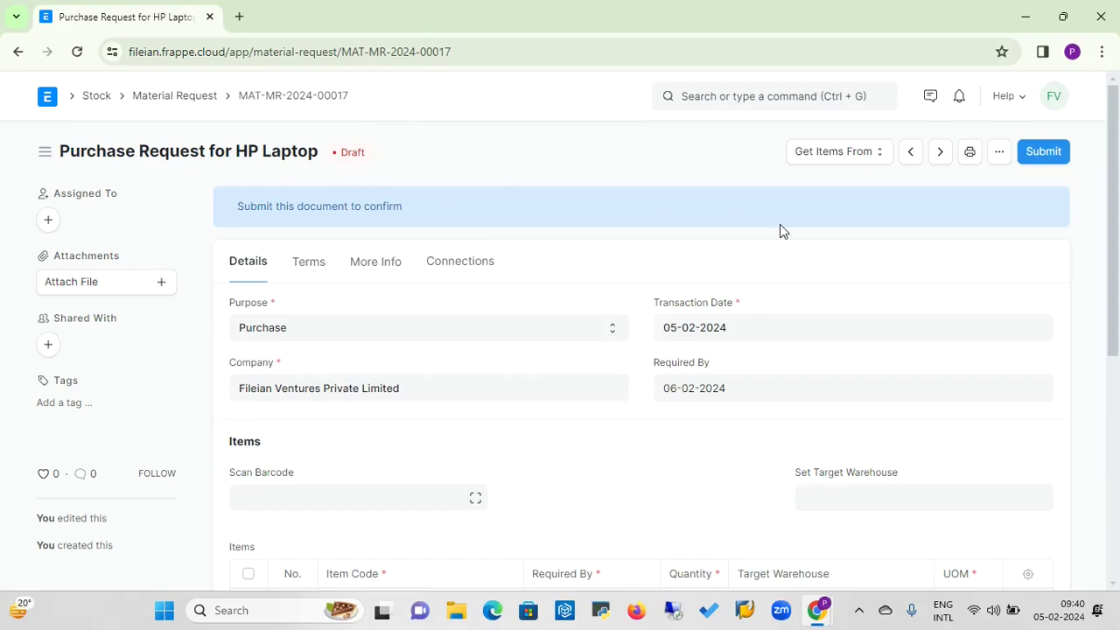
click(1046, 153)
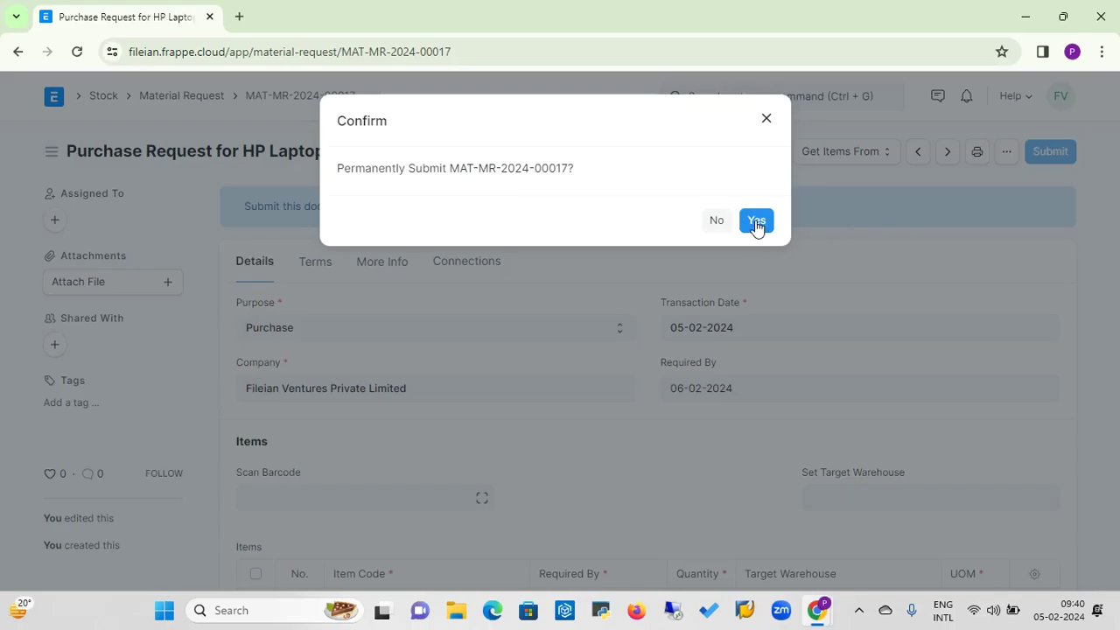
click(756, 221)
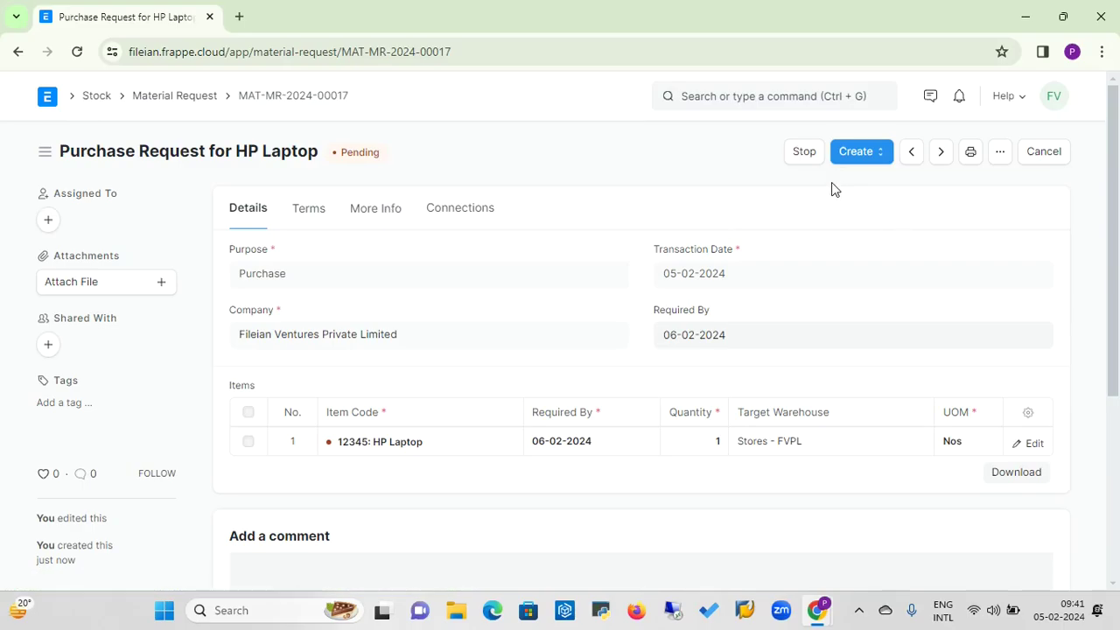
Create a Request for Quotation from the submitted material request
click(882, 157)
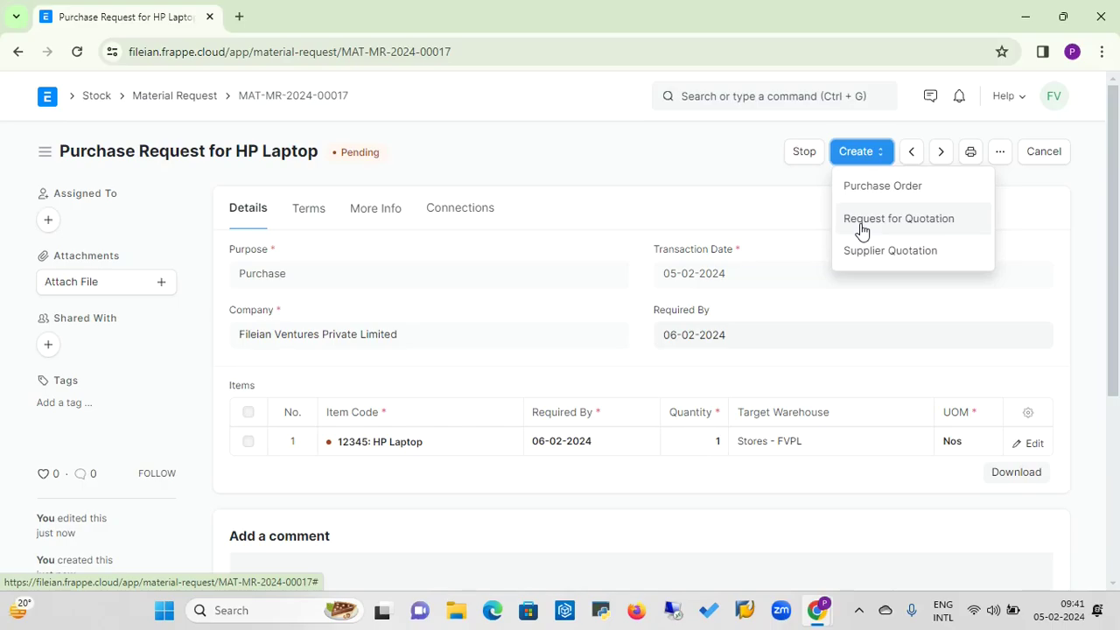
click(724, 156)
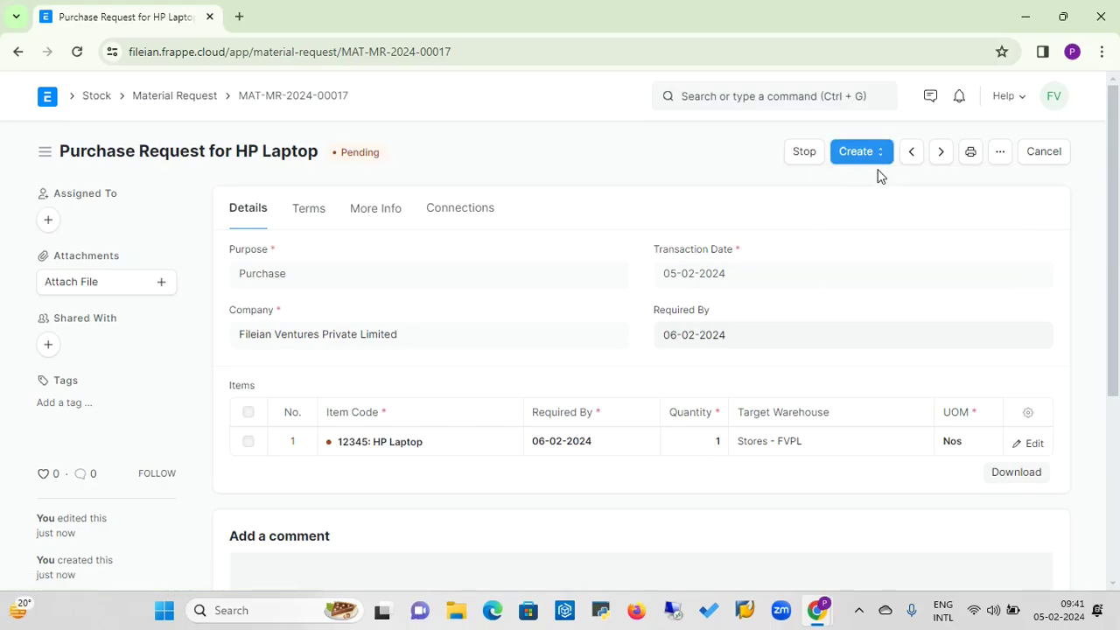
click(885, 156)
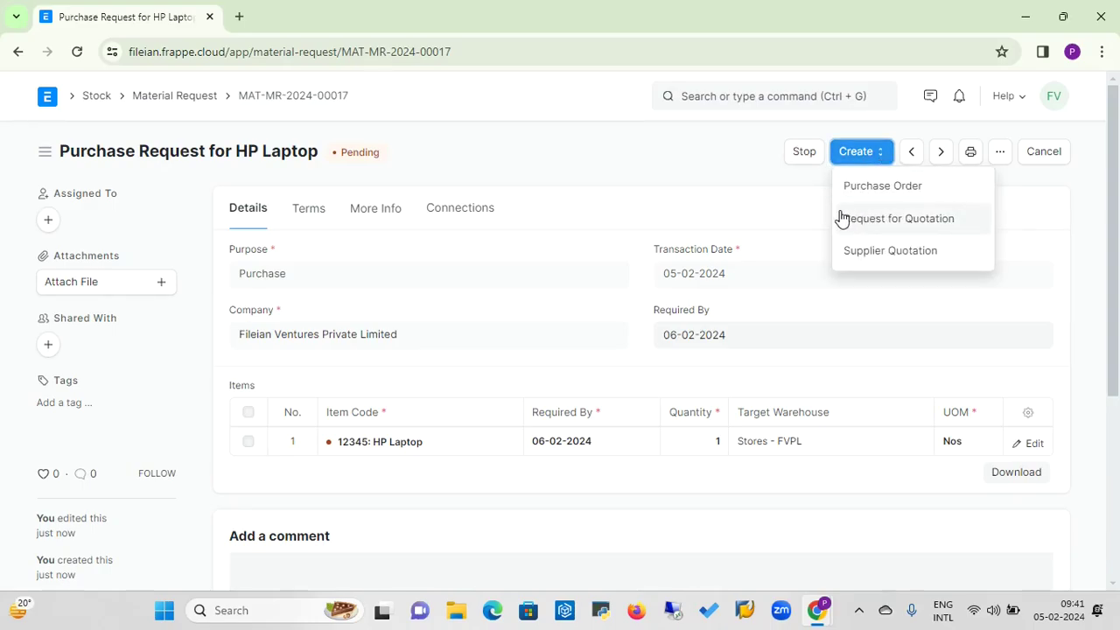
click(741, 154)
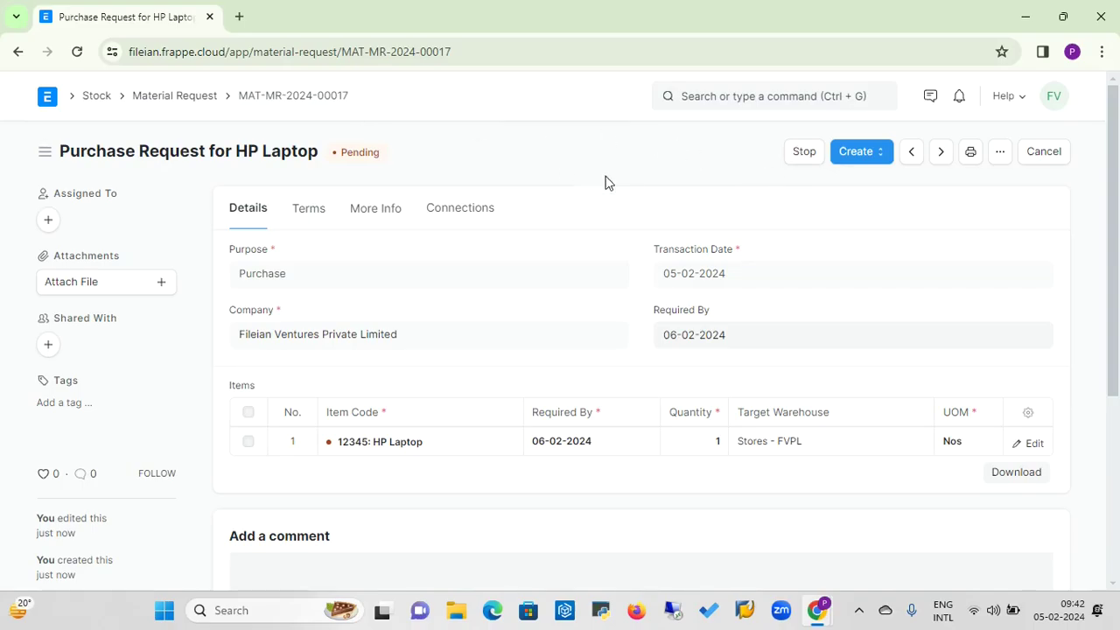
click(878, 162)
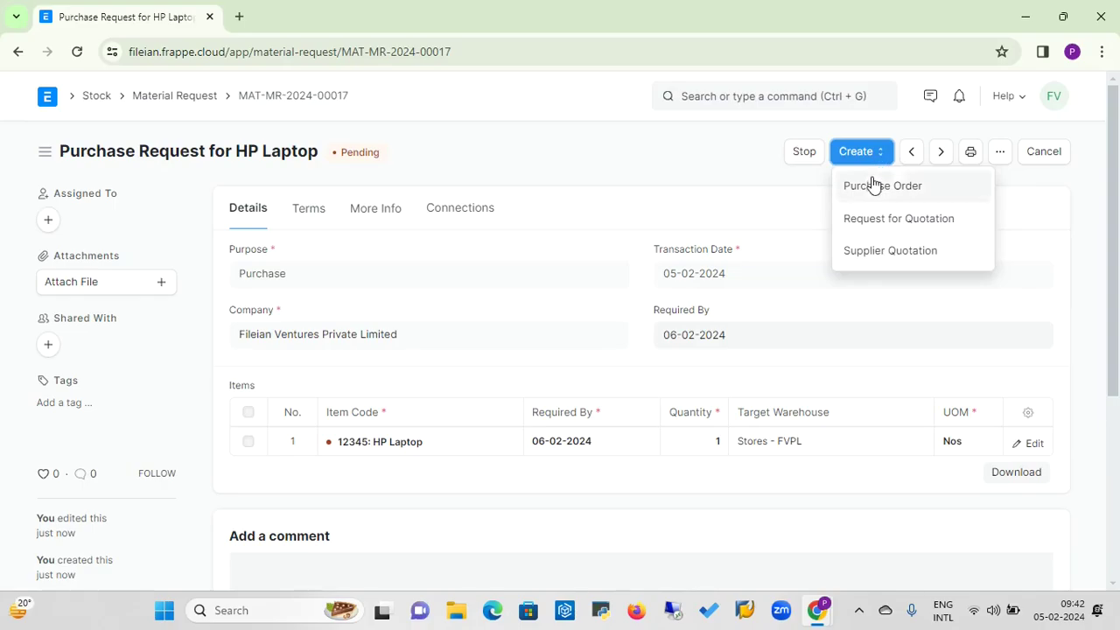
click(866, 234)
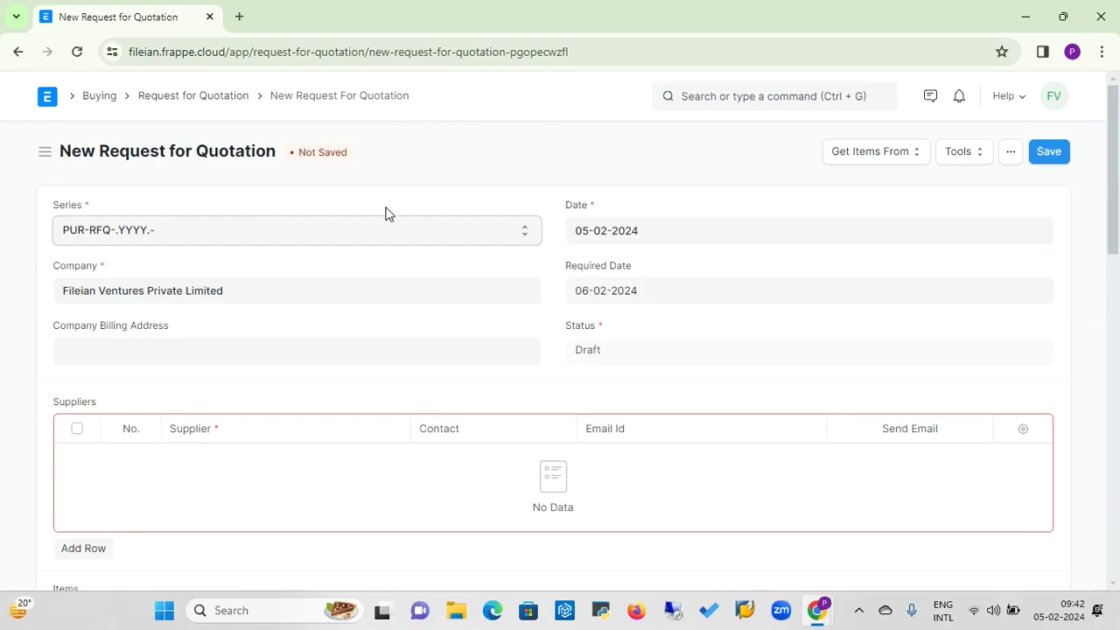
Set the company billing address to Fileian Ventures Private Limited-Billing and add Bombay Hardware & Suppliers as the first supplier
click(161, 356)
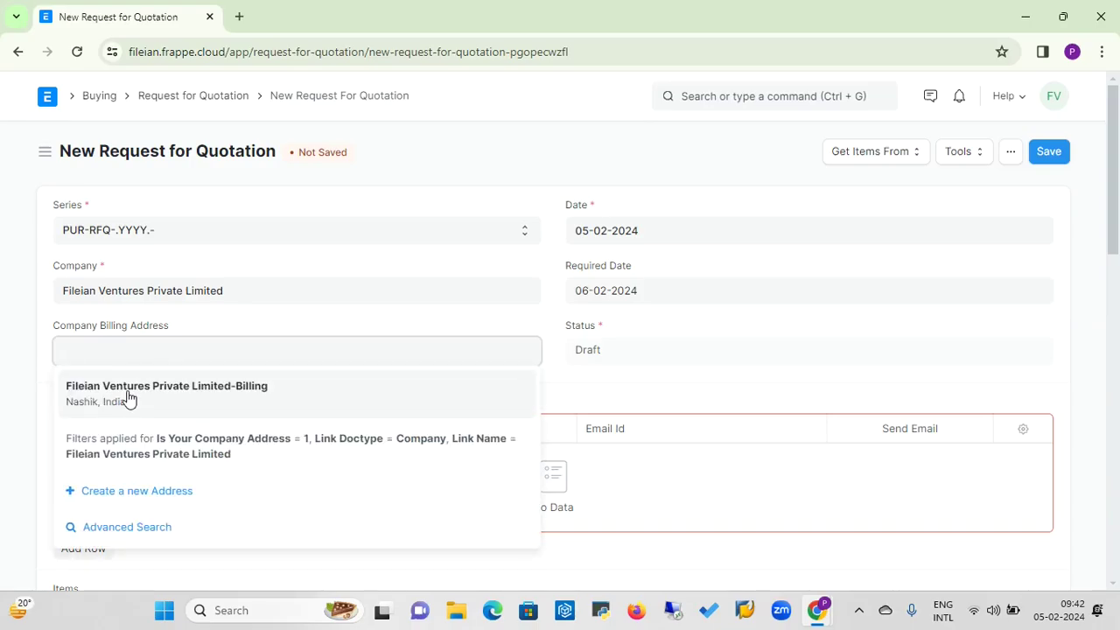
click(128, 394)
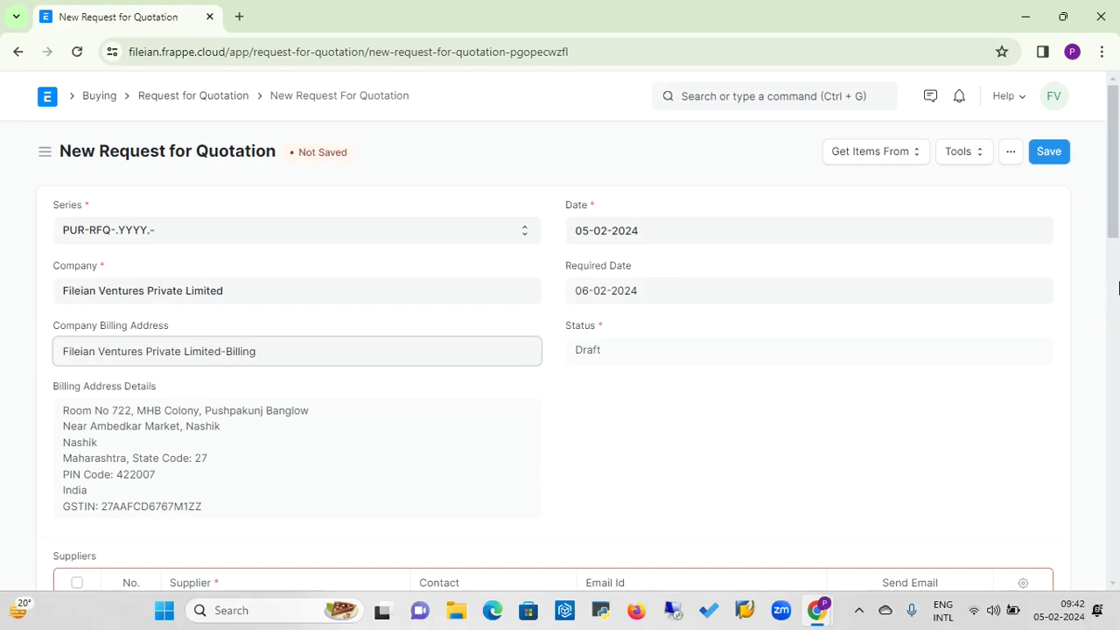
drag(1115, 229, 1111, 300)
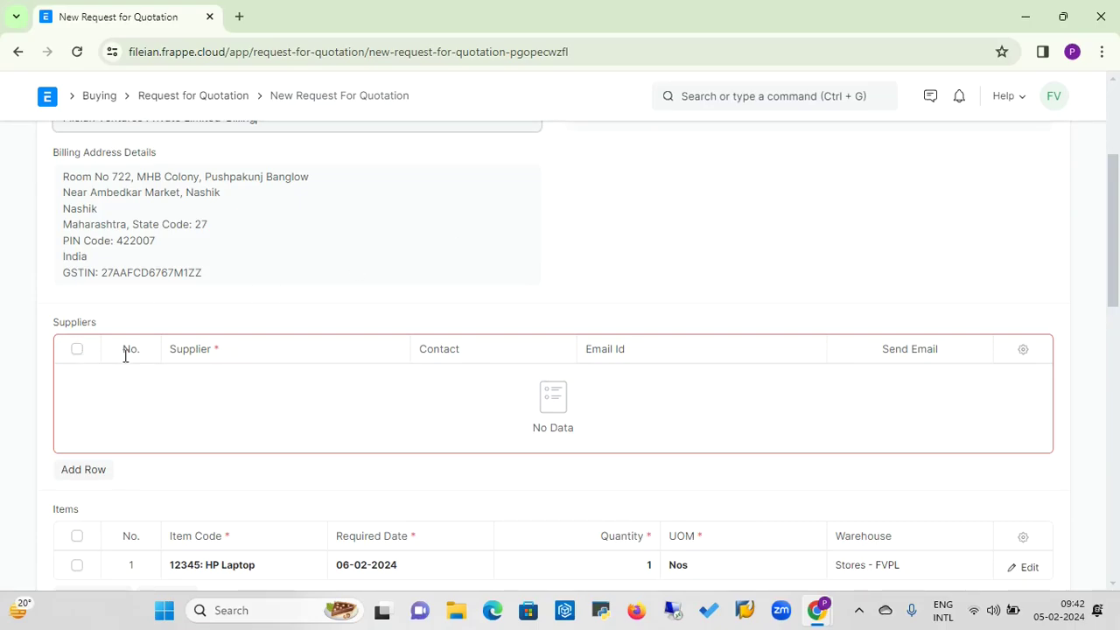
click(83, 469)
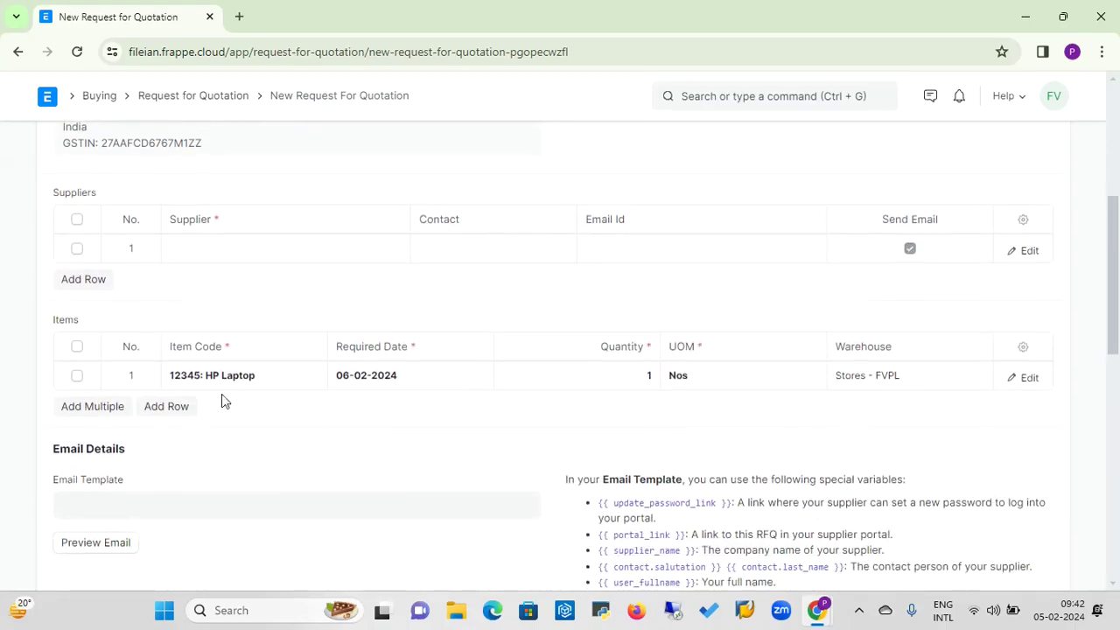
click(203, 248)
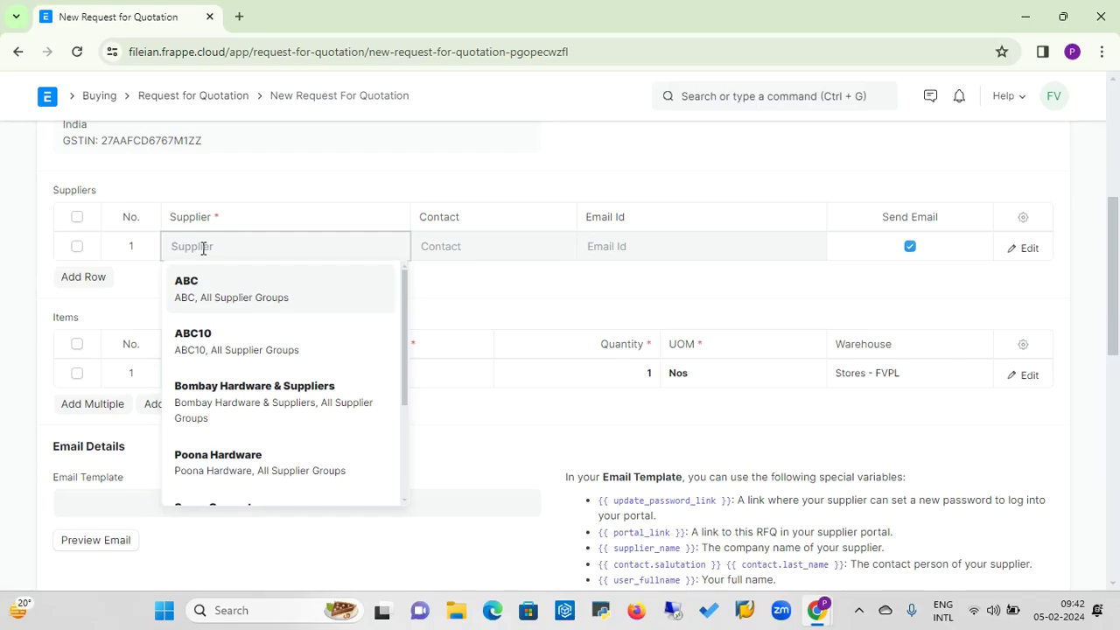
click(232, 392)
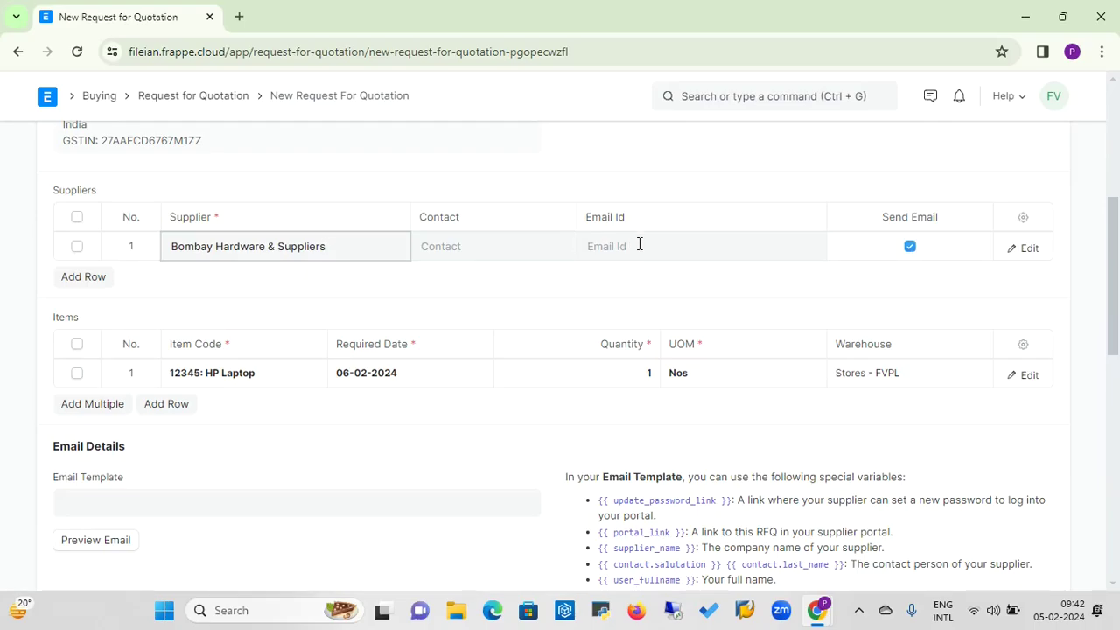
click(446, 252)
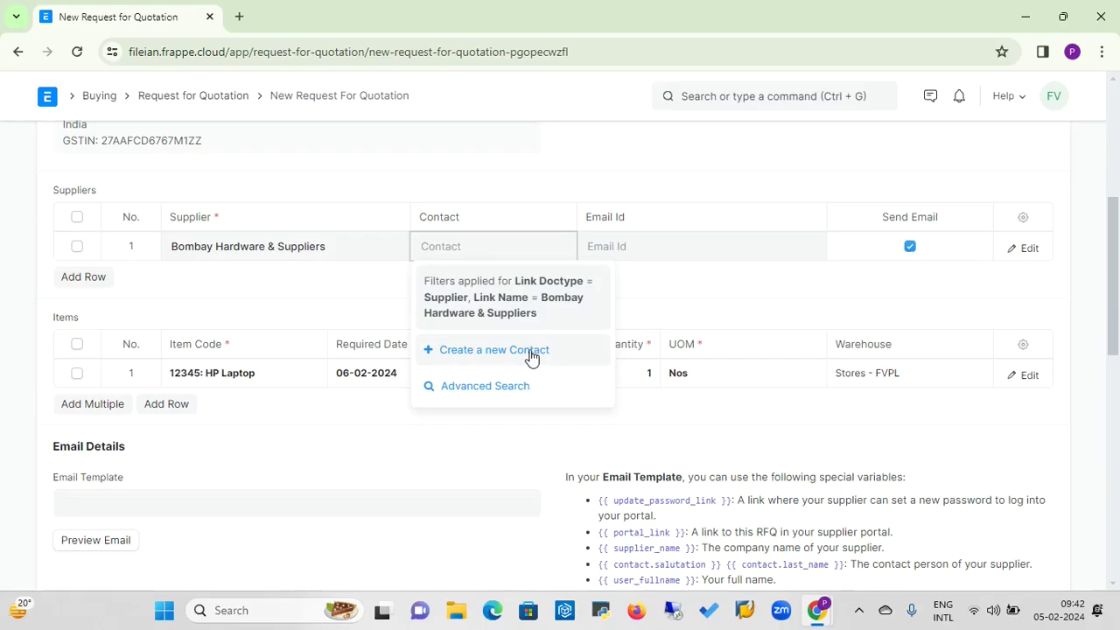
click(650, 282)
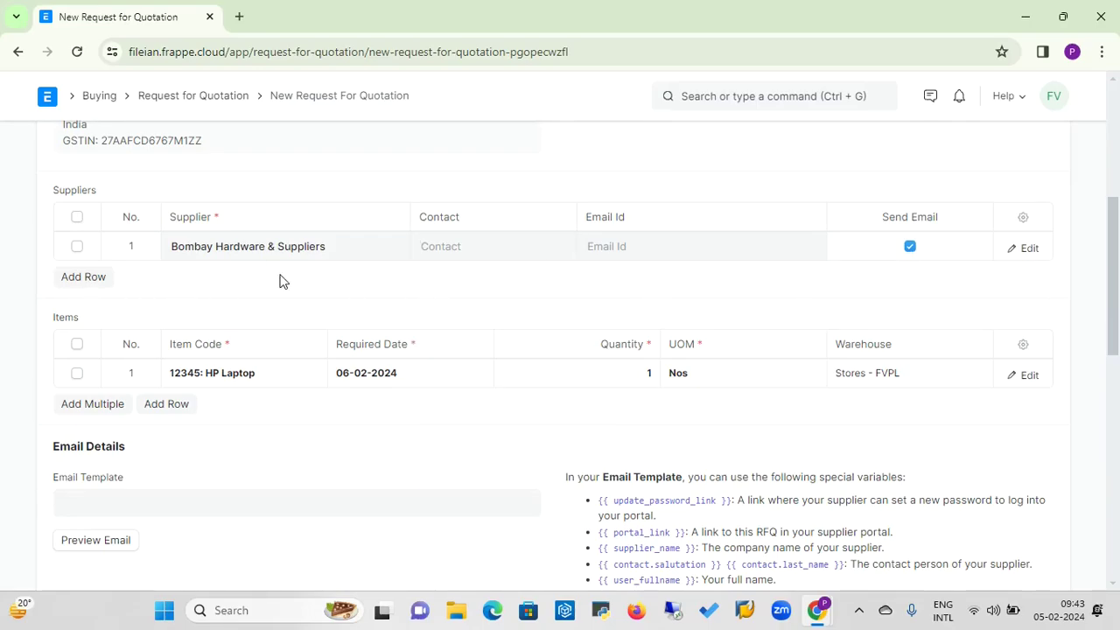
Add Poona Hardware and Super Computers as the second and third suppliers of the request for quotation
click(93, 280)
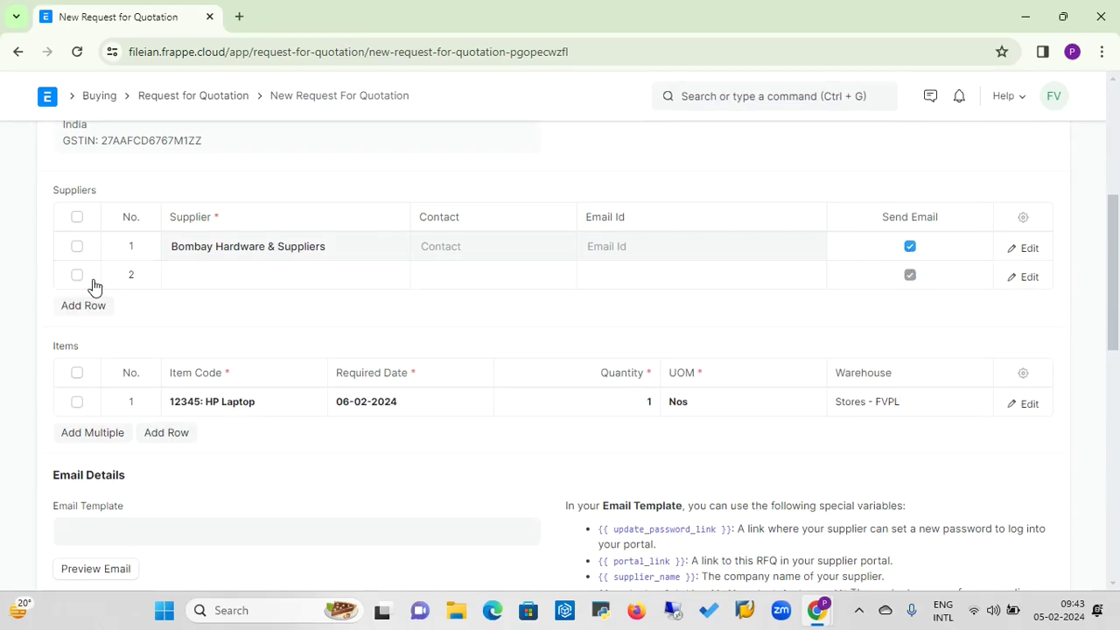
click(196, 269)
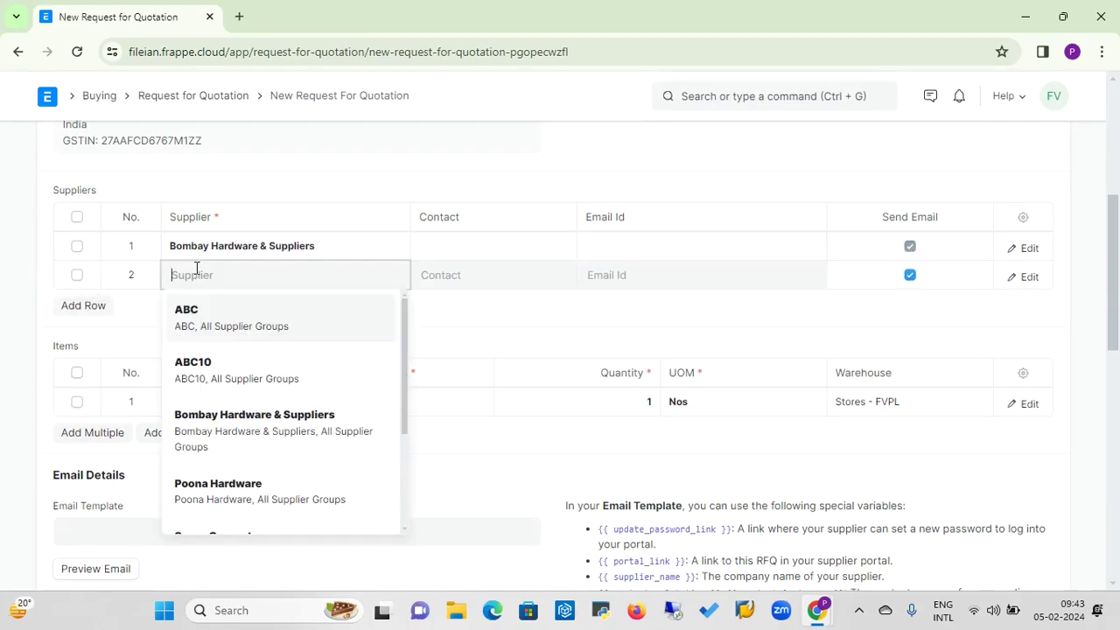
click(243, 500)
click(92, 308)
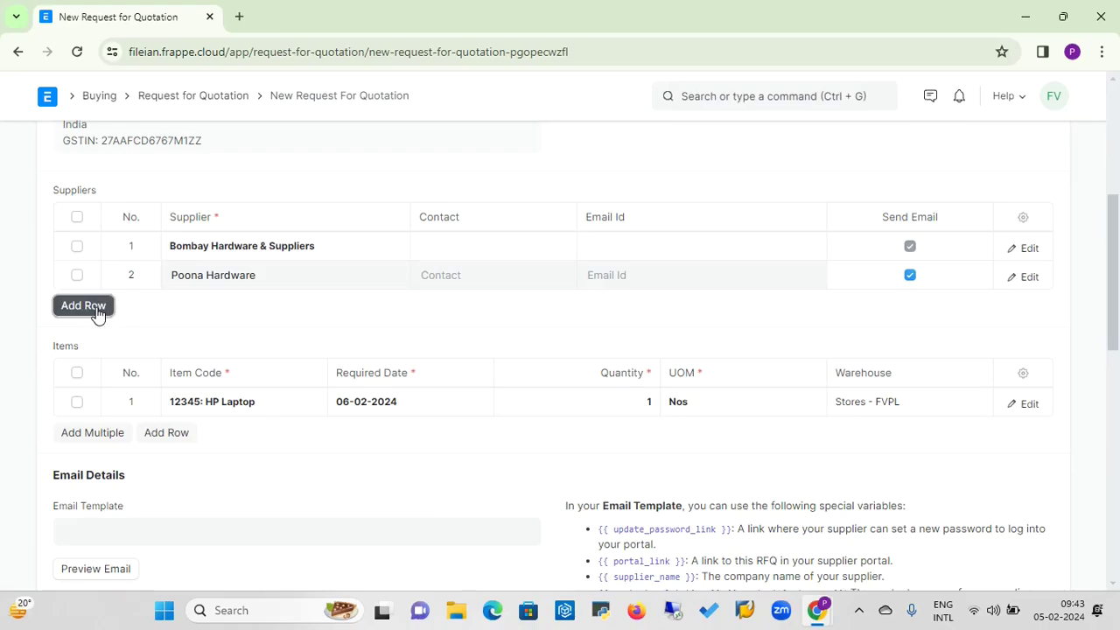
click(213, 304)
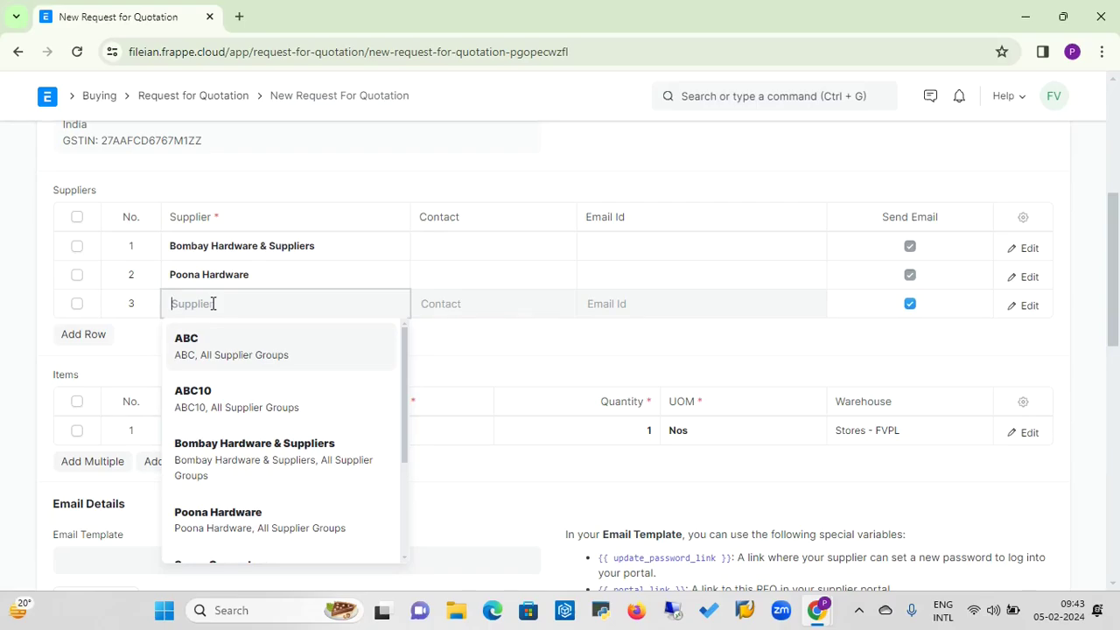
text(su)
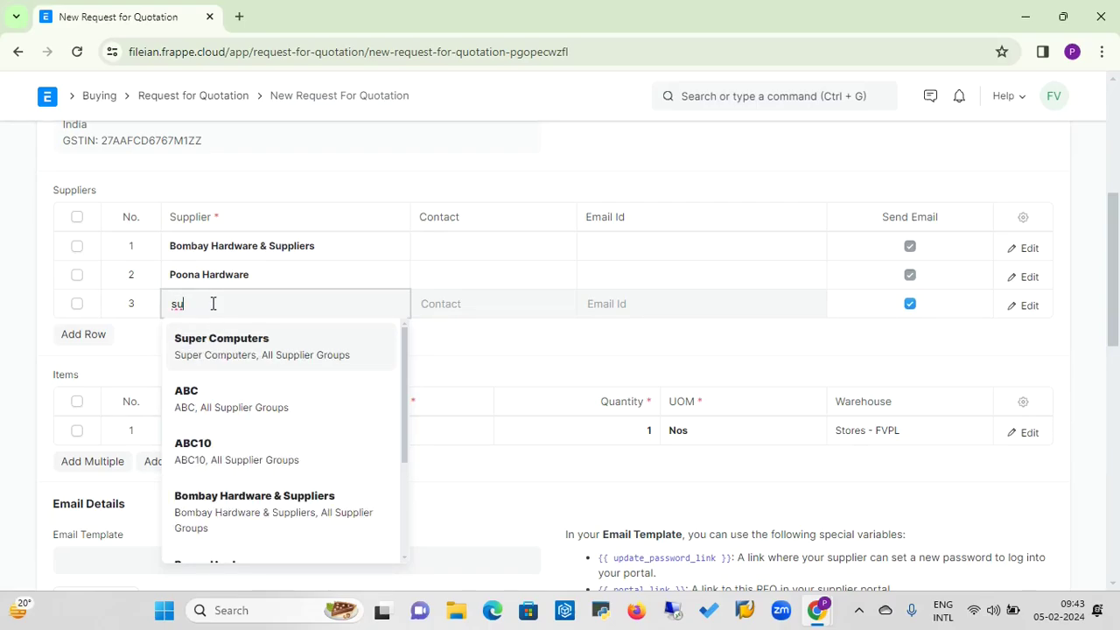
click(215, 348)
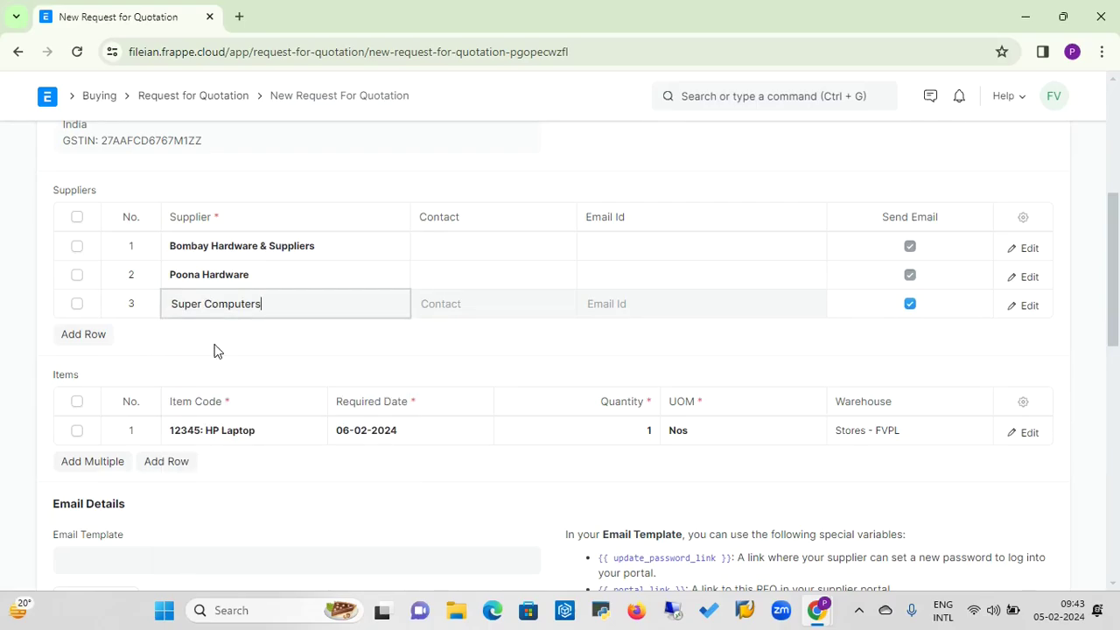
click(367, 345)
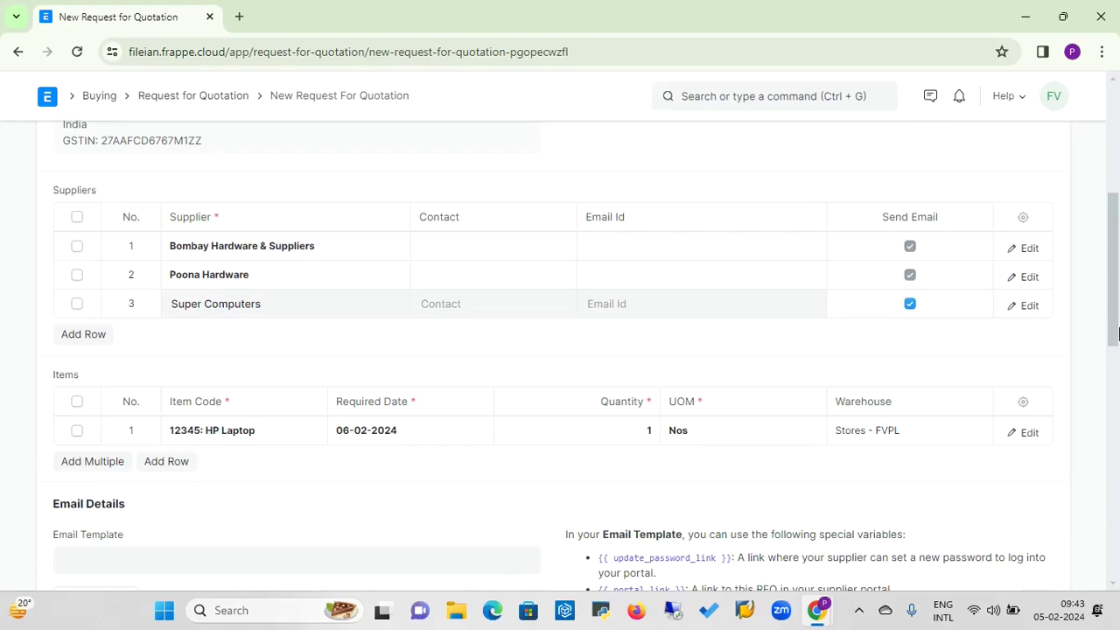
Save the request for quotation and submit it permanently
drag(1118, 328, 1115, 338)
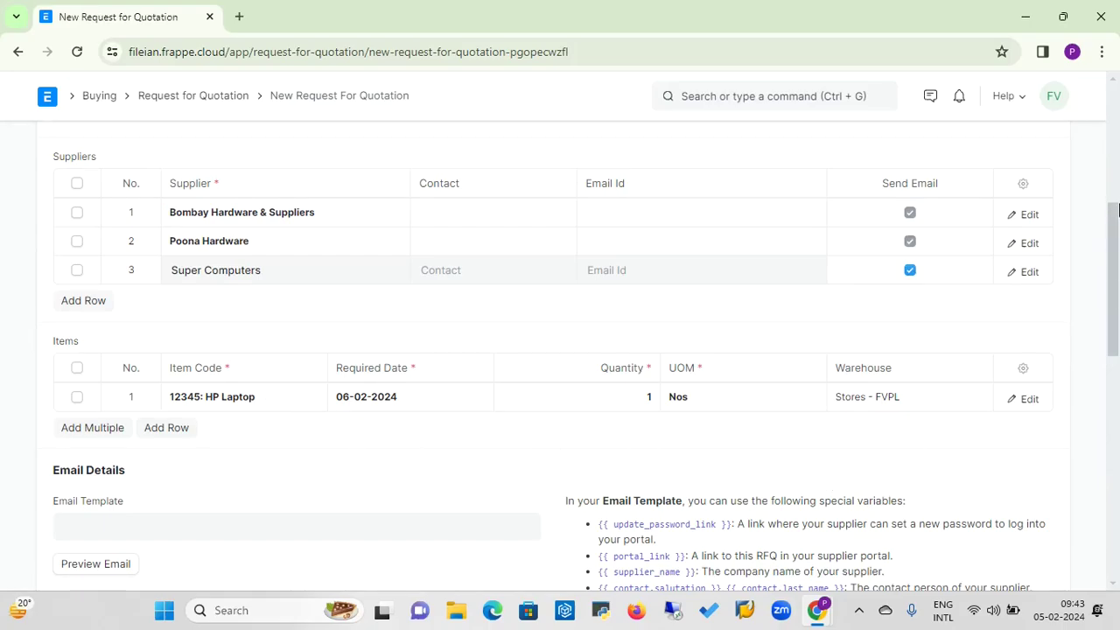
scroll(1118, 164, up, 5)
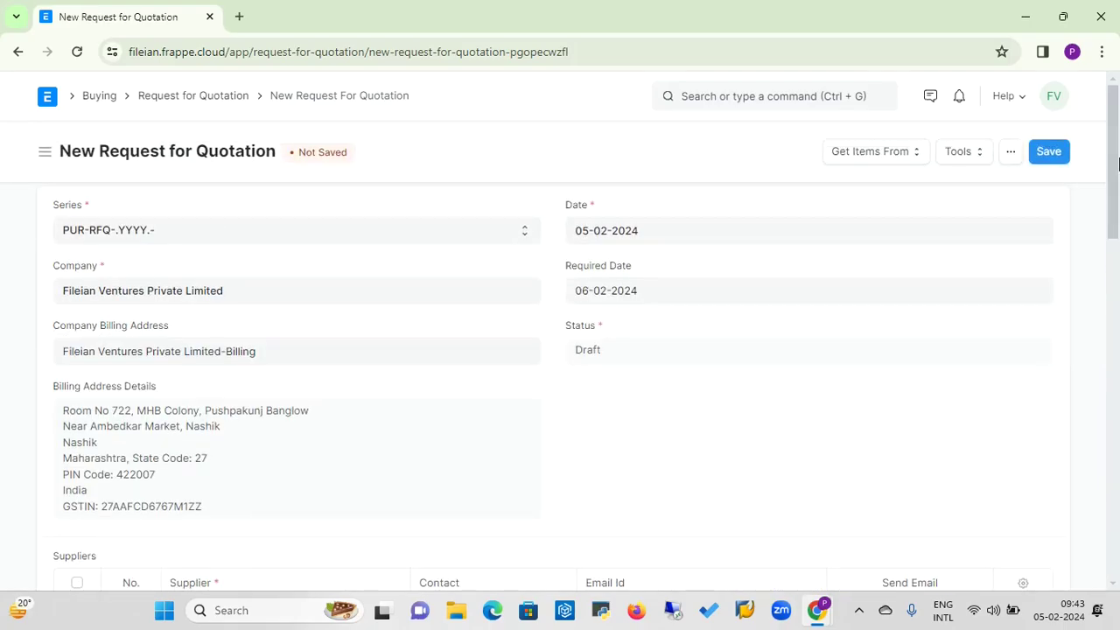
click(1049, 154)
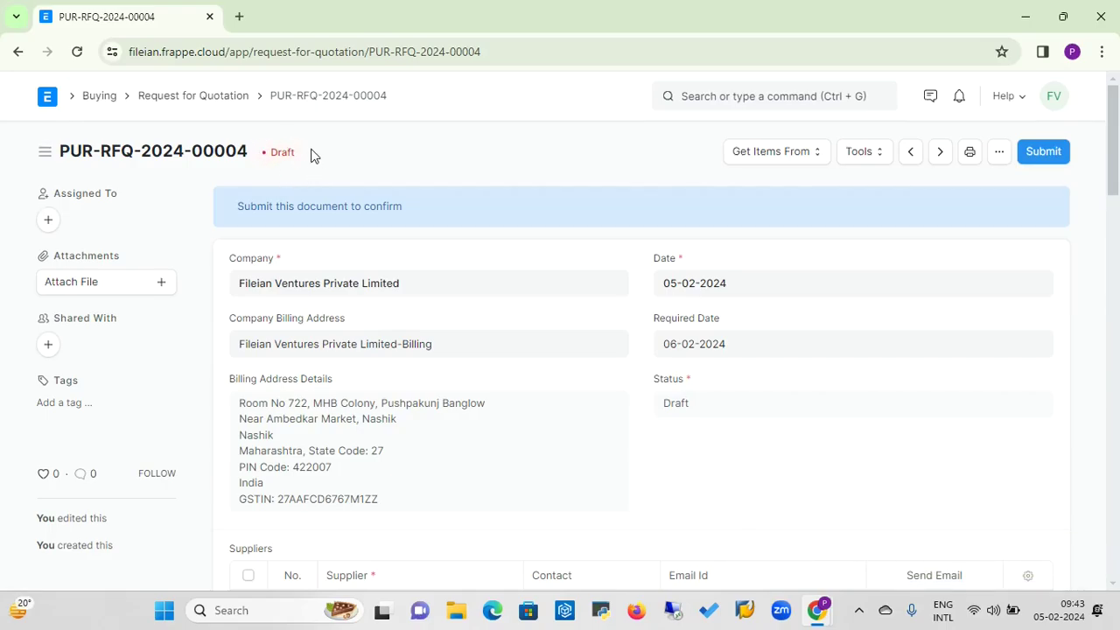
click(1047, 161)
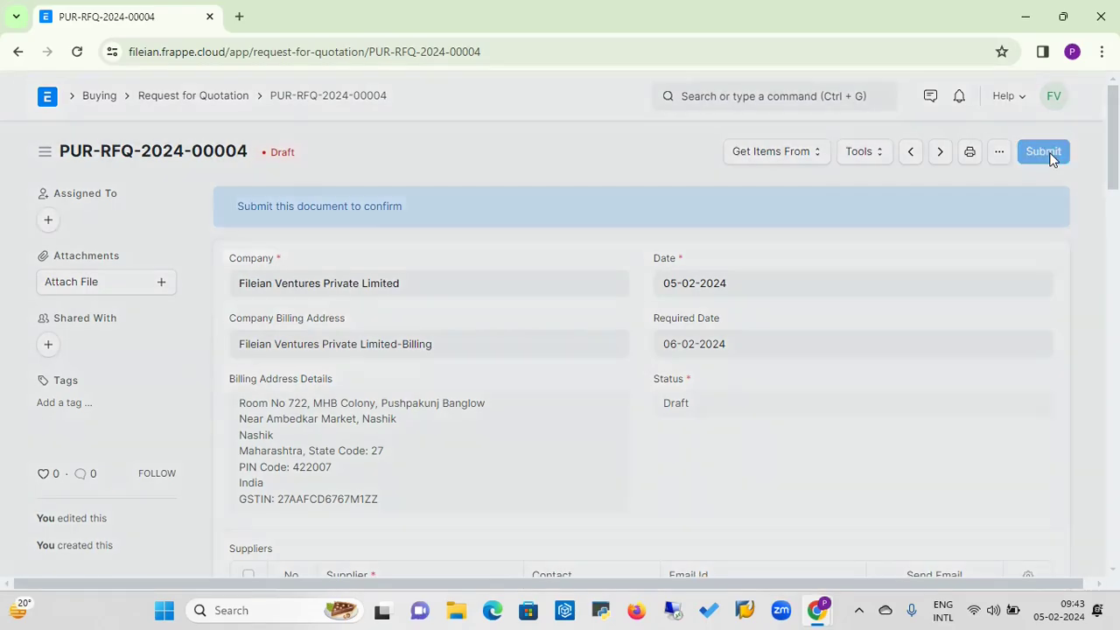
click(757, 225)
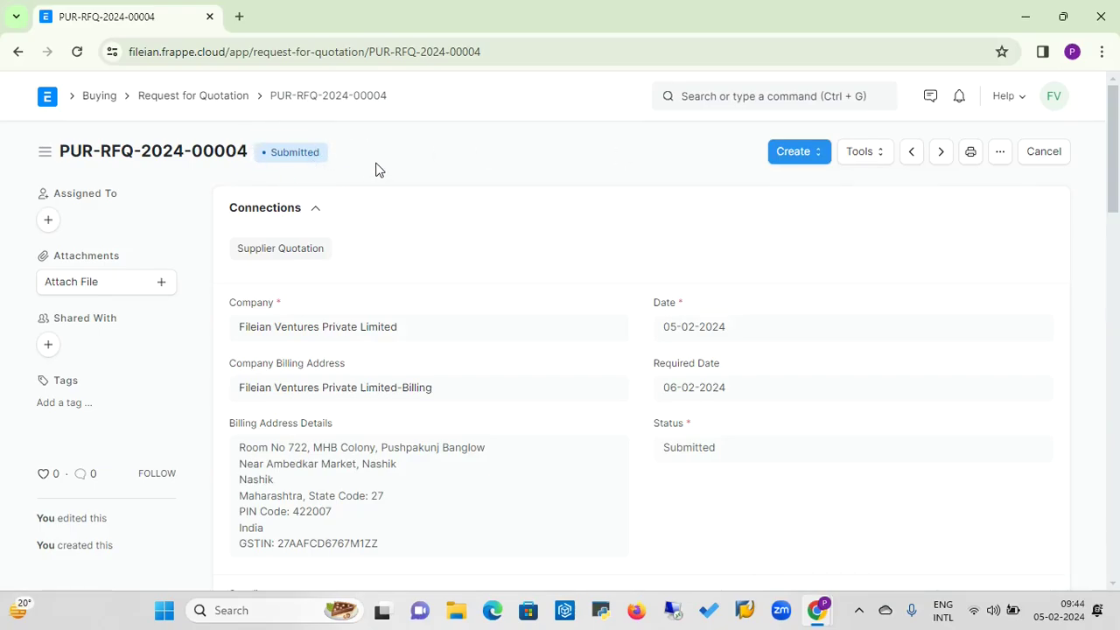
Create a supplier quotation for Bombay Hardware & Suppliers from the submitted request for quotation
click(816, 160)
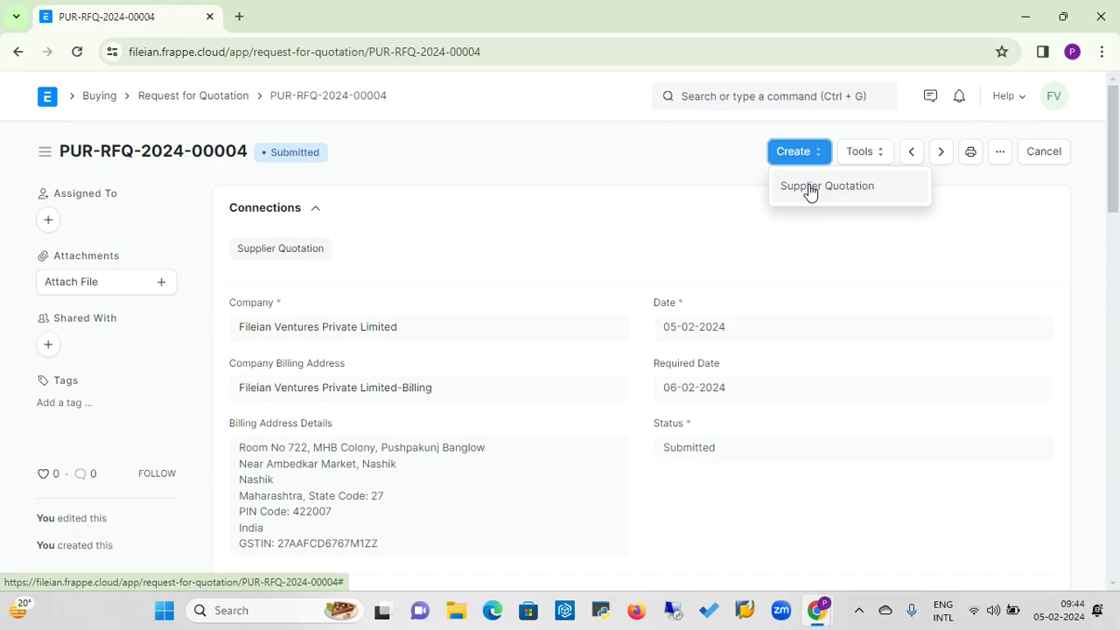
click(810, 188)
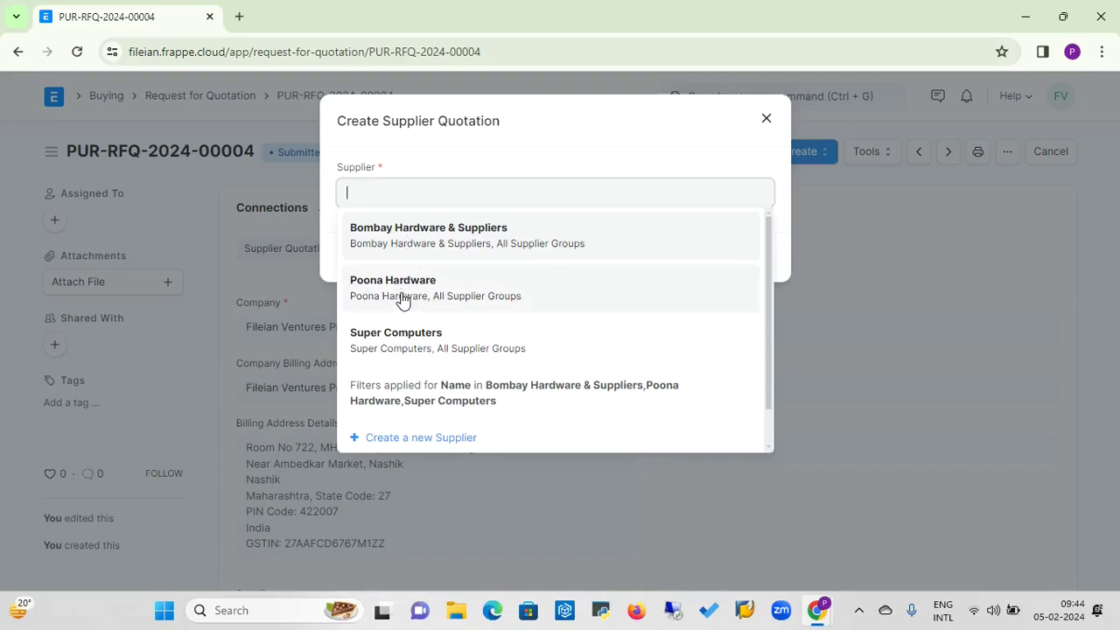
click(31, 191)
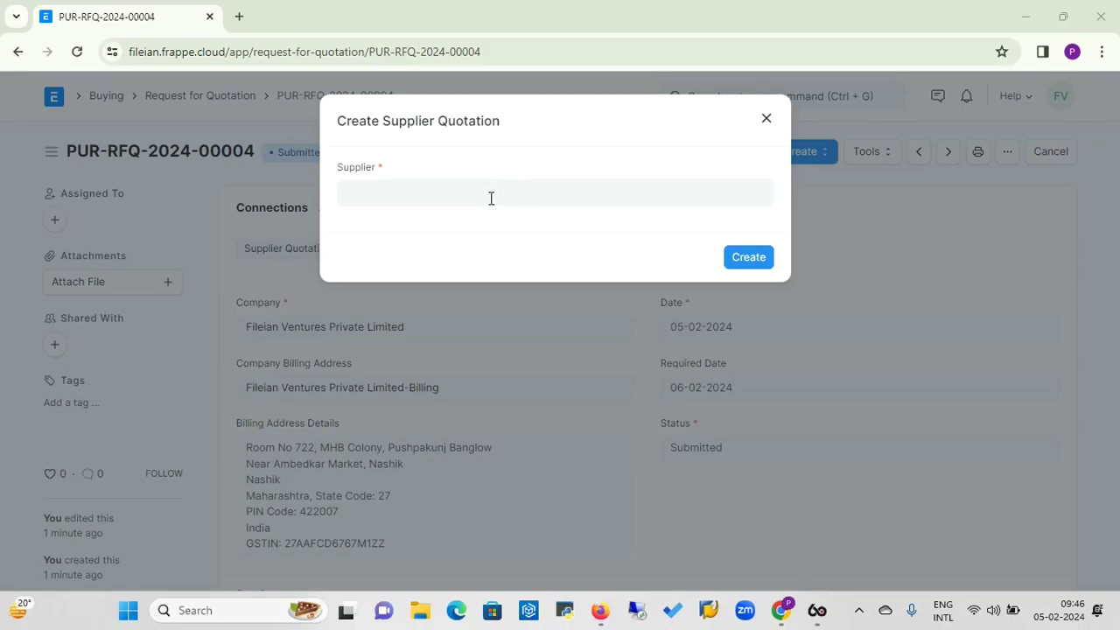
click(491, 198)
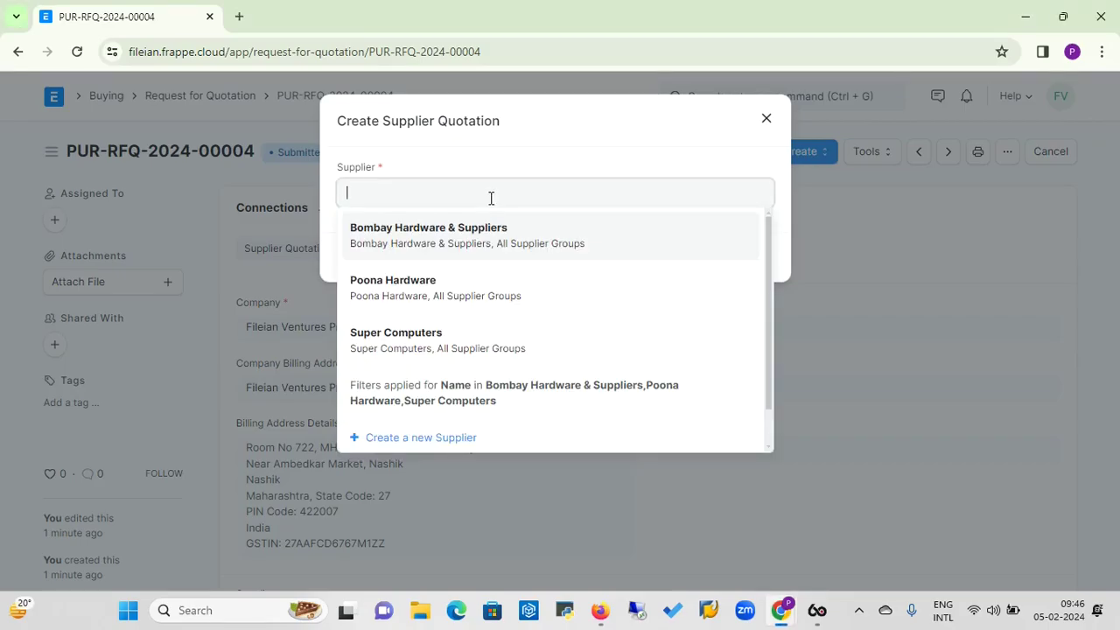
click(467, 236)
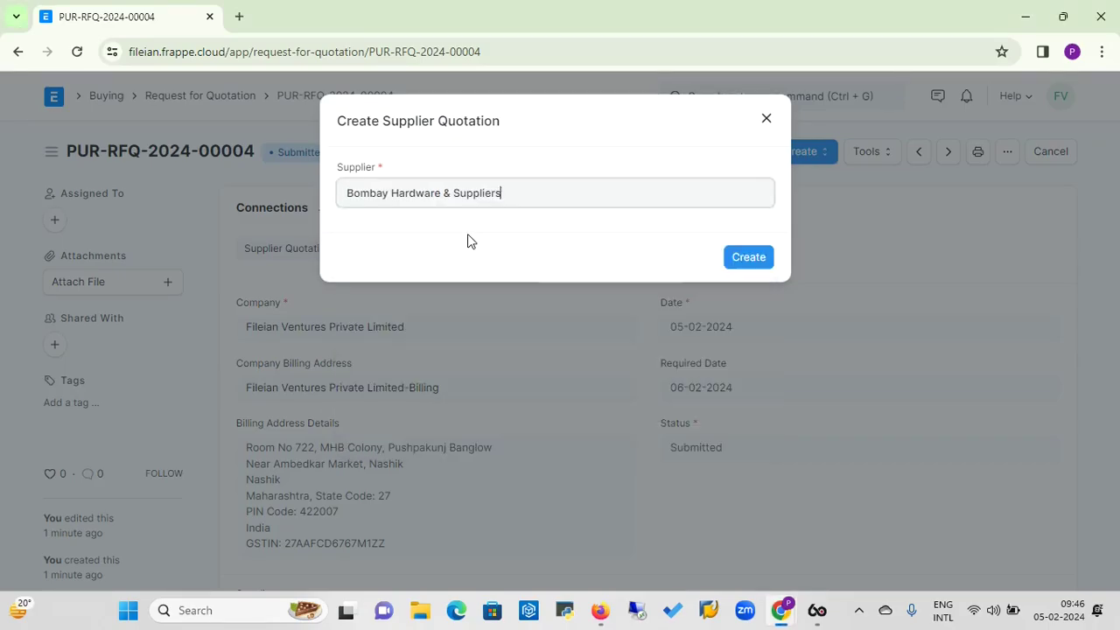
click(745, 259)
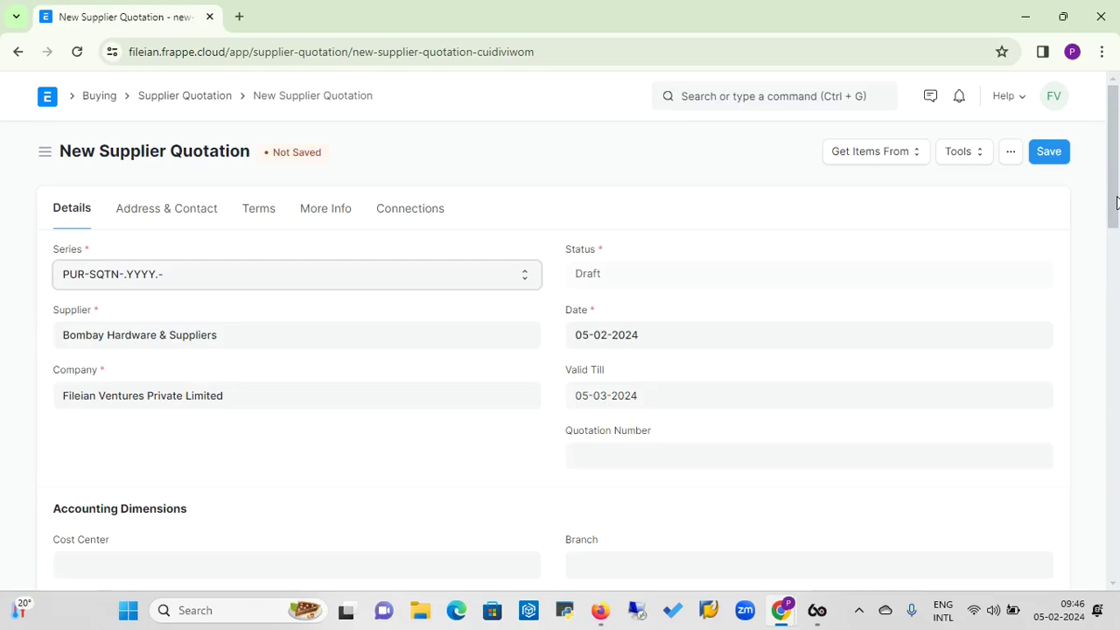
Enter quotation number 1234 and set the HP Laptop rate to 35,000 INR in the Bombay Hardware & Suppliers quotation
drag(1116, 202, 1116, 234)
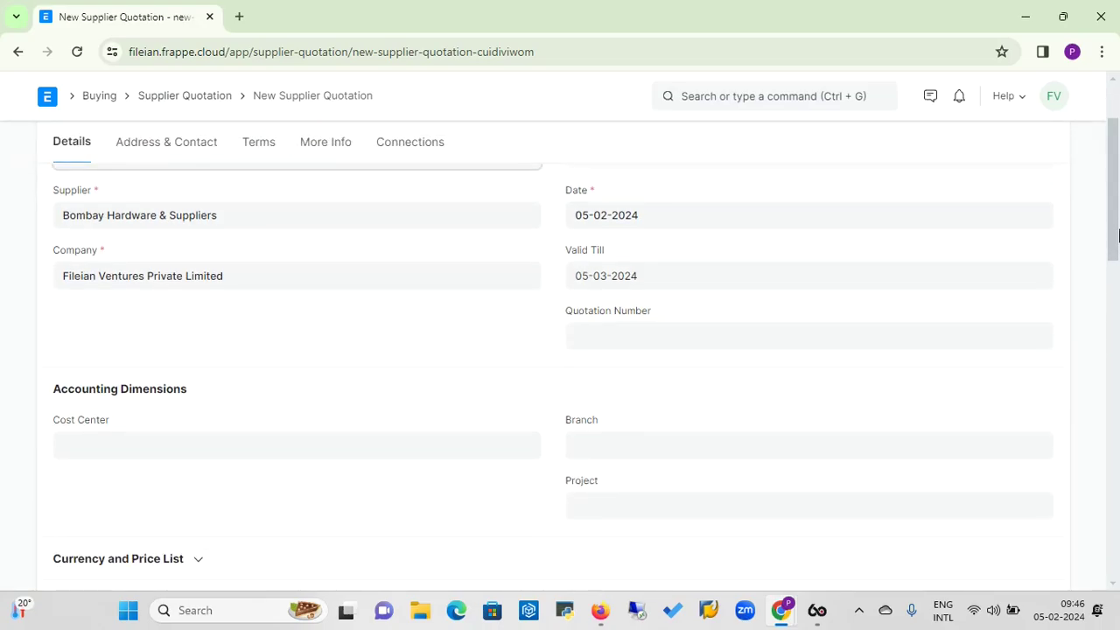
click(592, 342)
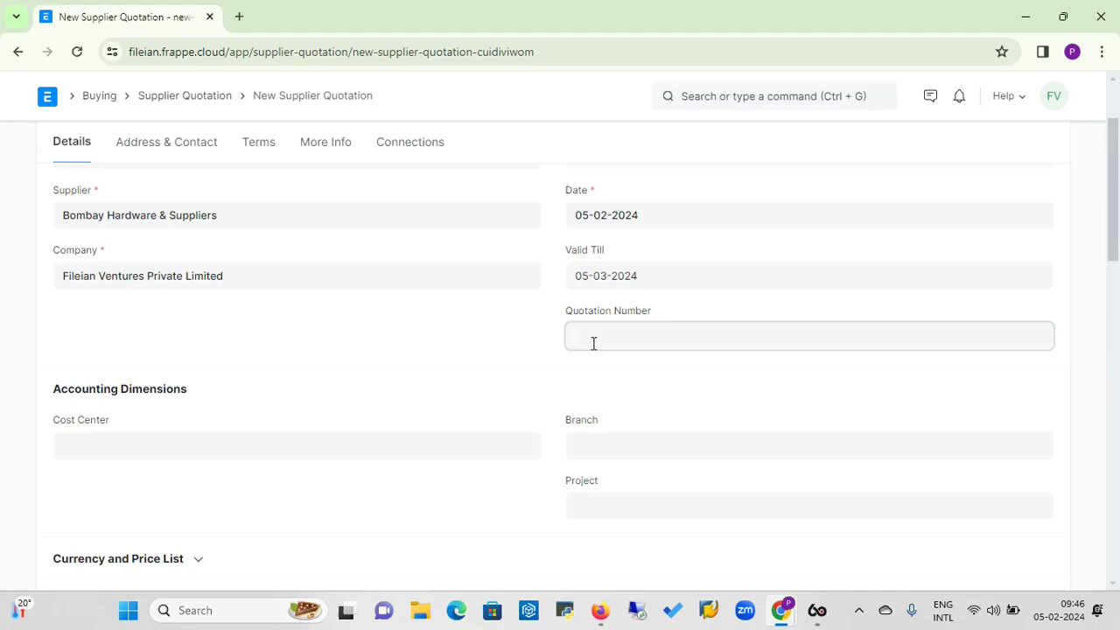
text(1234)
drag(1116, 243, 1116, 292)
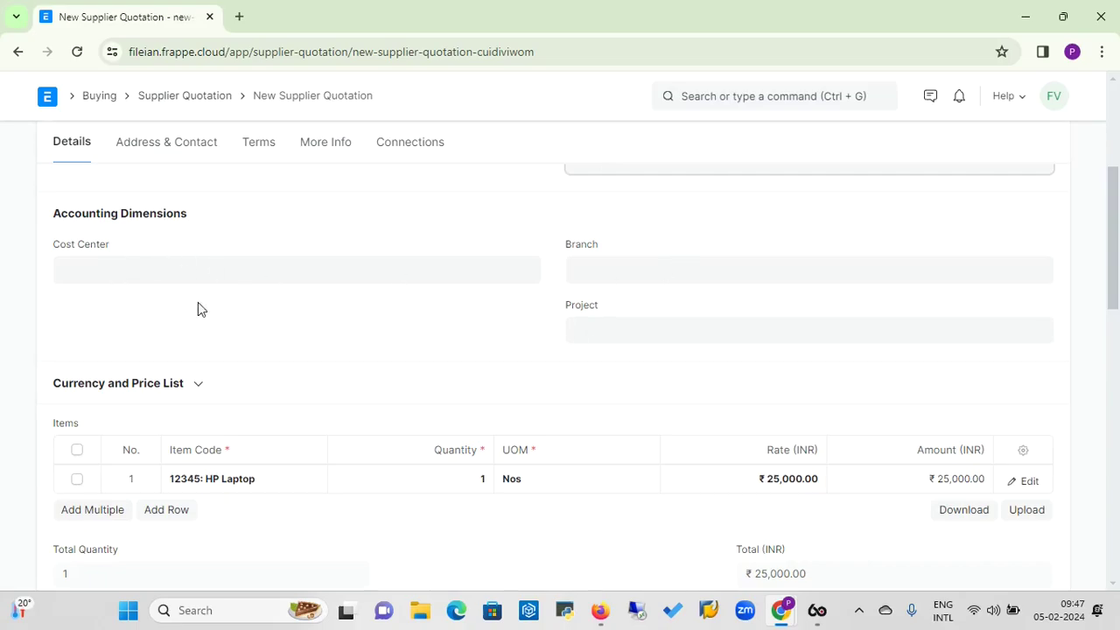
click(200, 386)
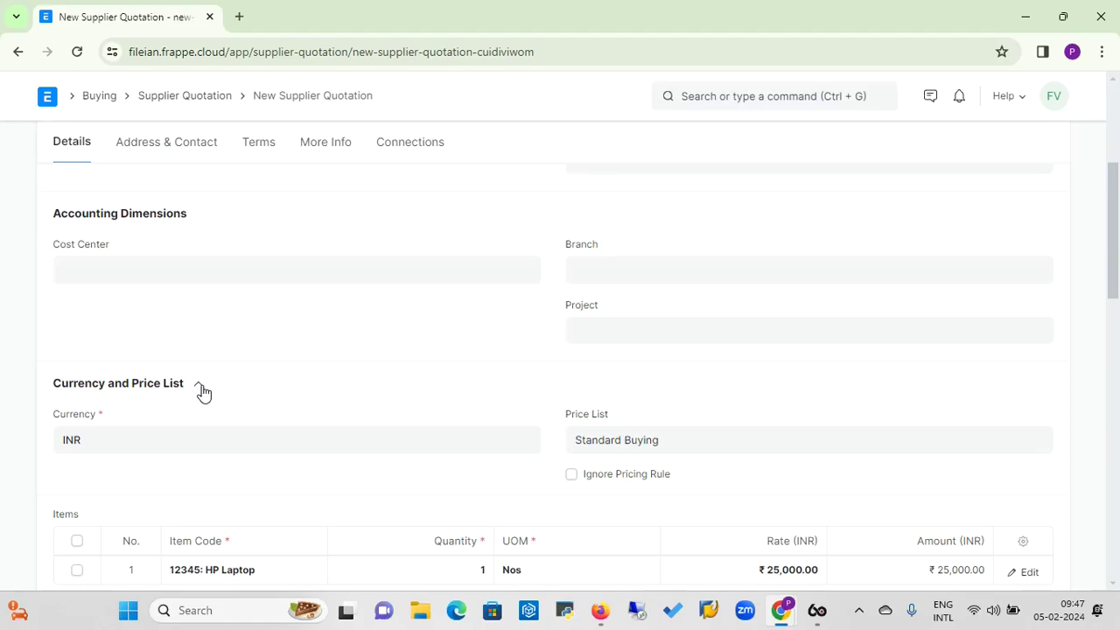
click(200, 390)
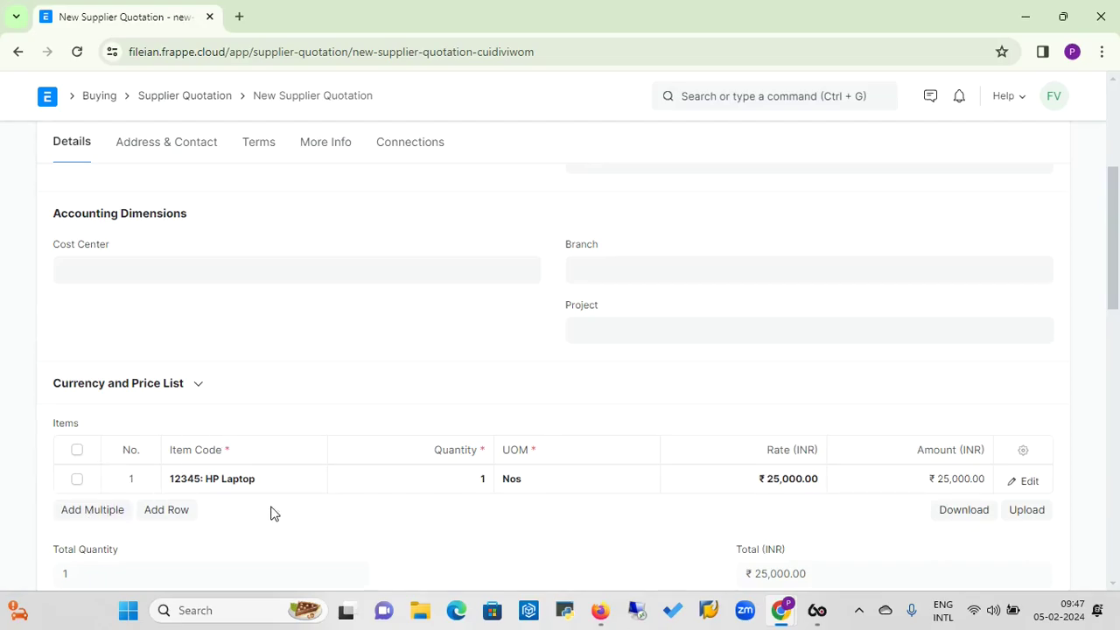
click(785, 483)
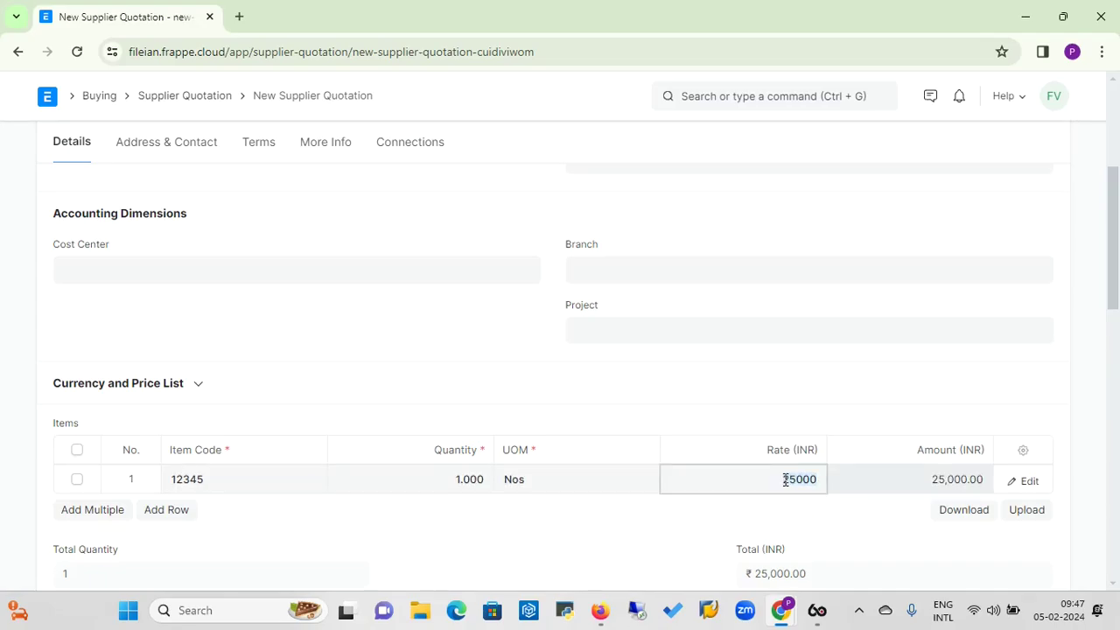
text(35,000)
click(835, 512)
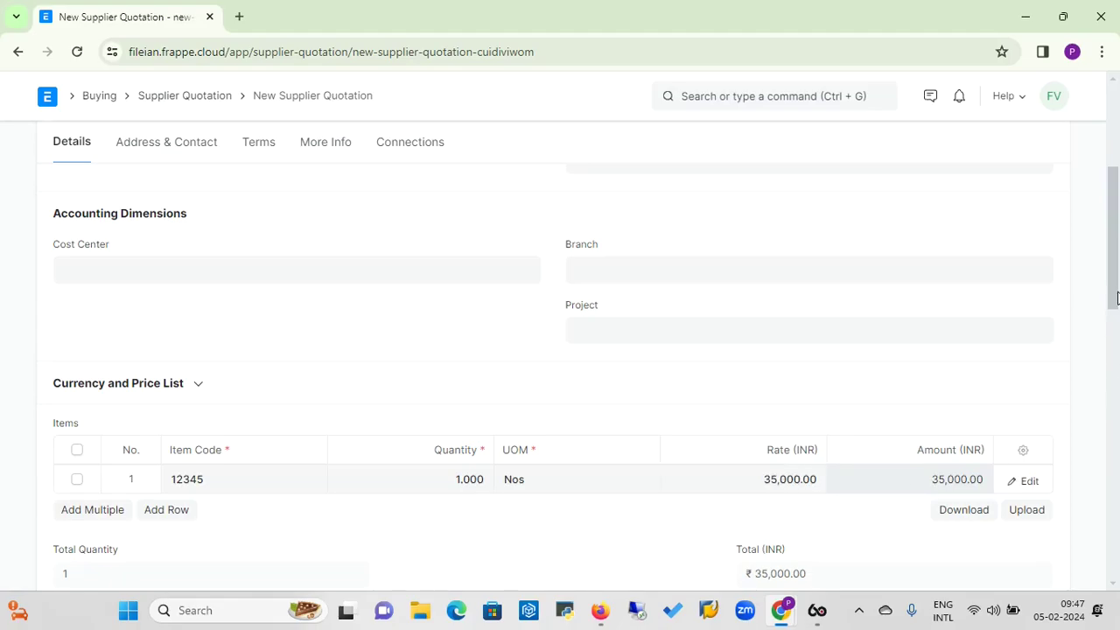
Save the Bombay Hardware & Suppliers quotation and submit it permanently
drag(1116, 289, 1118, 188)
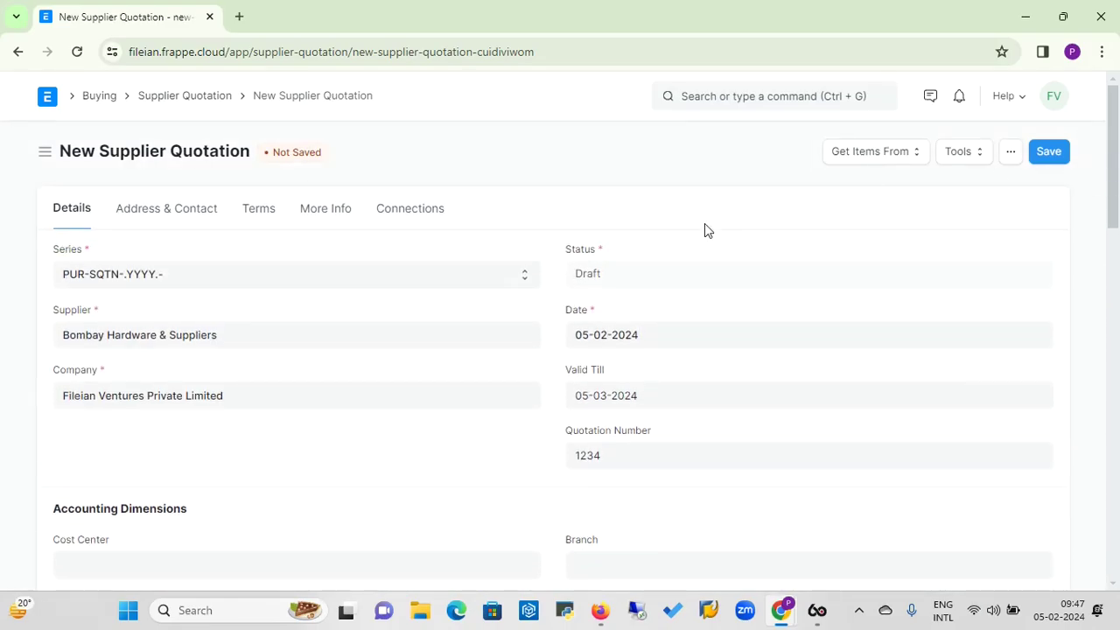
click(1048, 152)
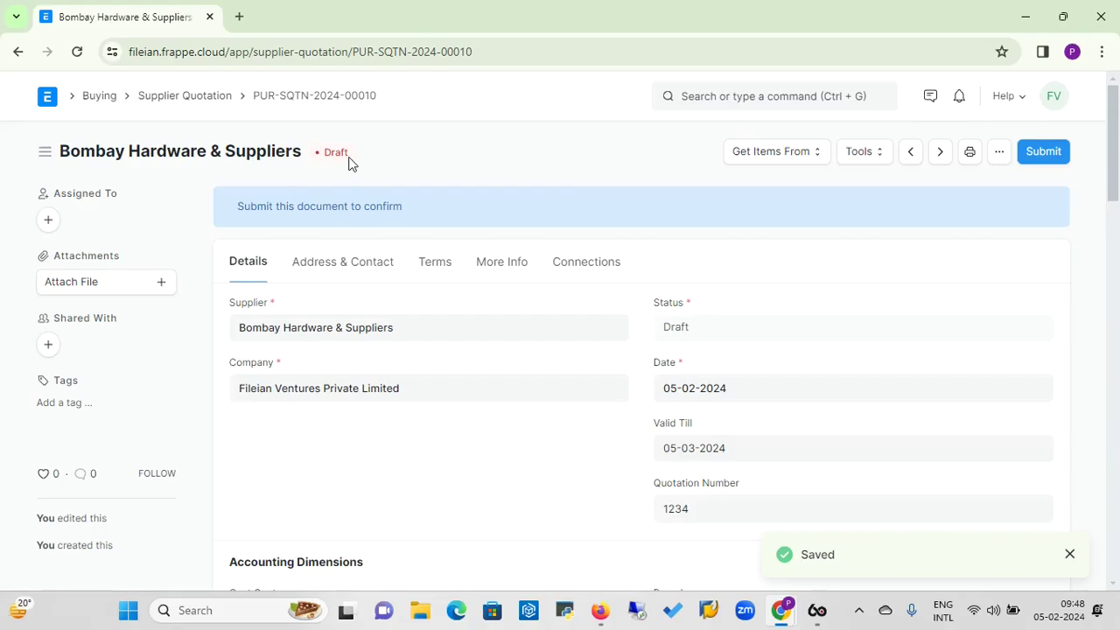
click(1049, 154)
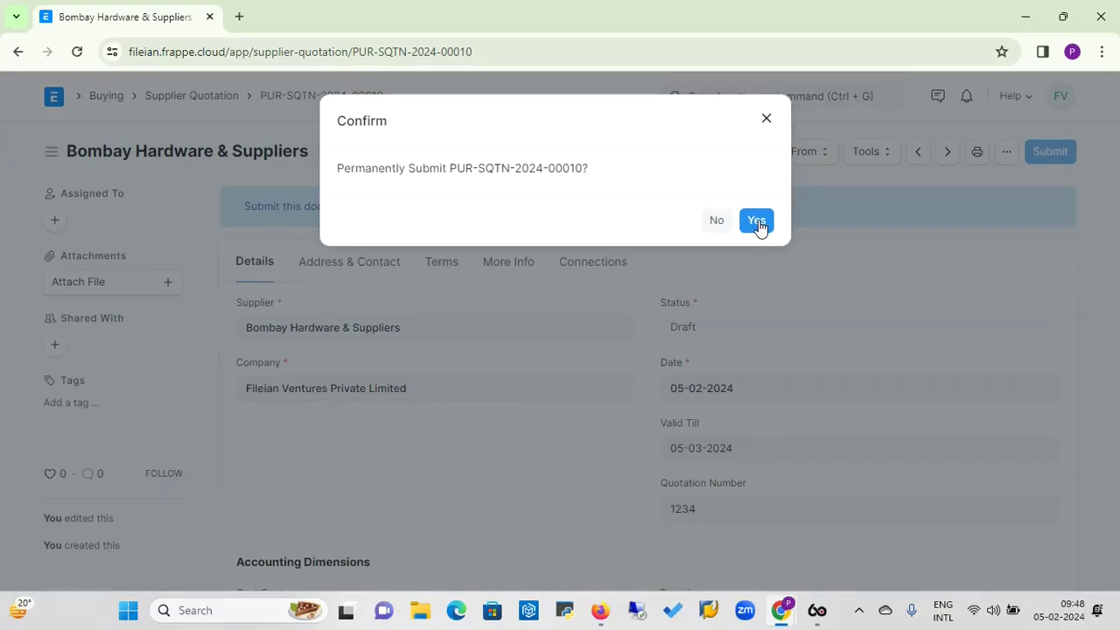
click(758, 222)
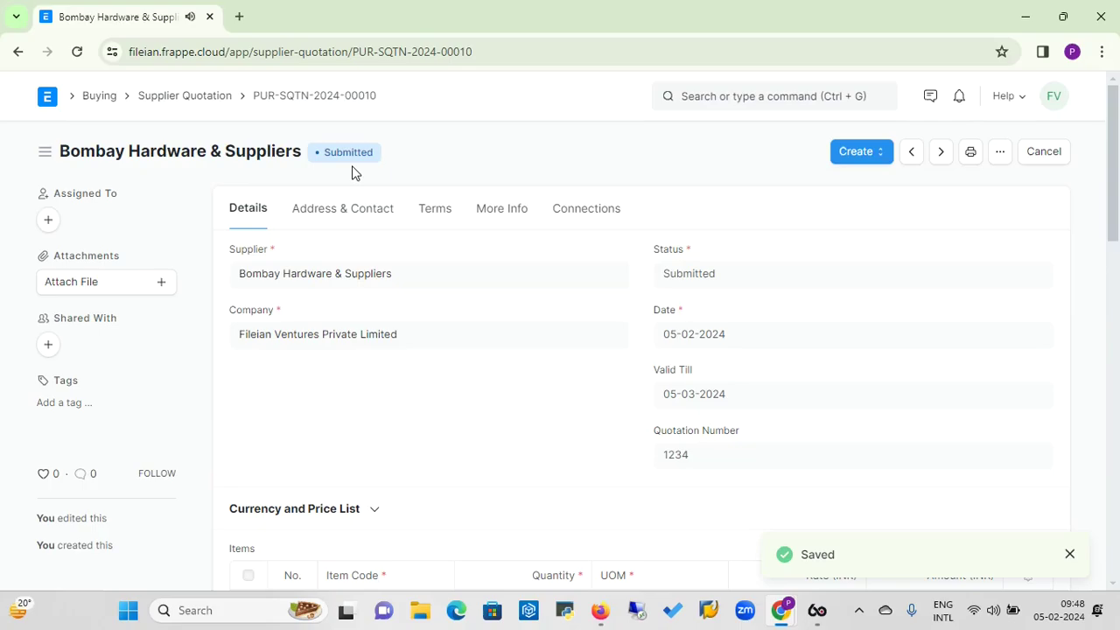
Go back to the Buying workspace and open request for quotation PUR-RFQ-2024-00004
click(87, 99)
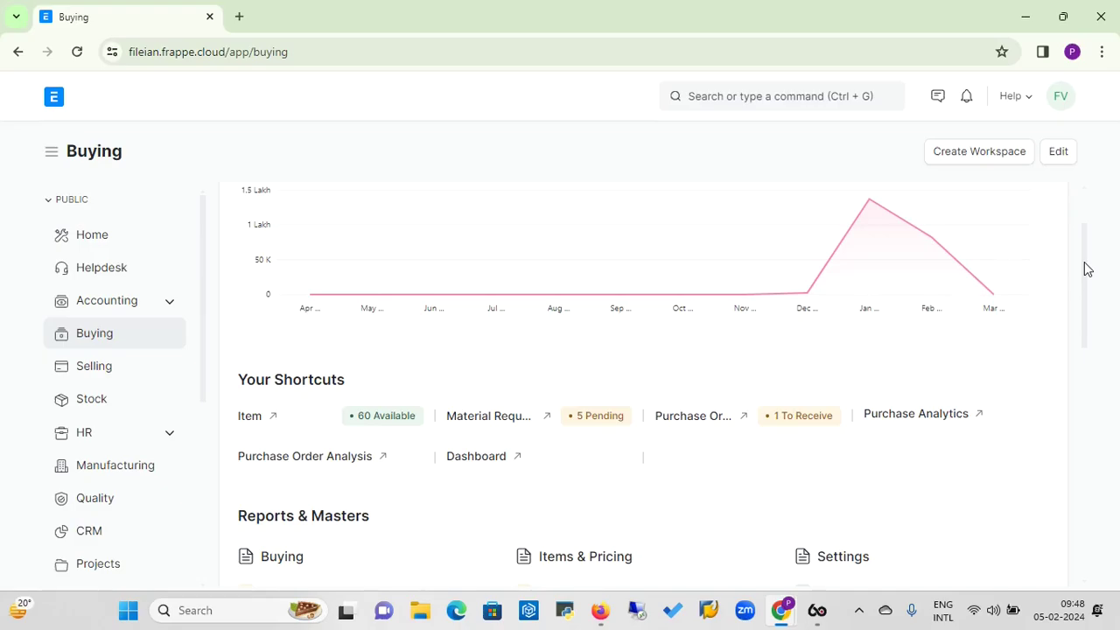
drag(1085, 268, 1085, 411)
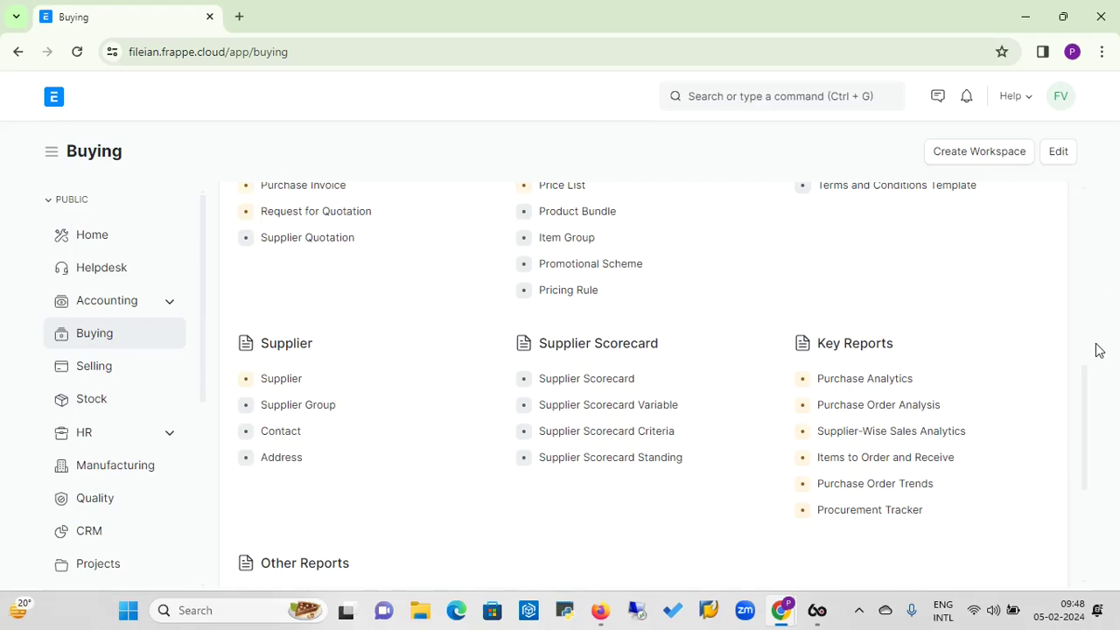
drag(1085, 406, 1090, 362)
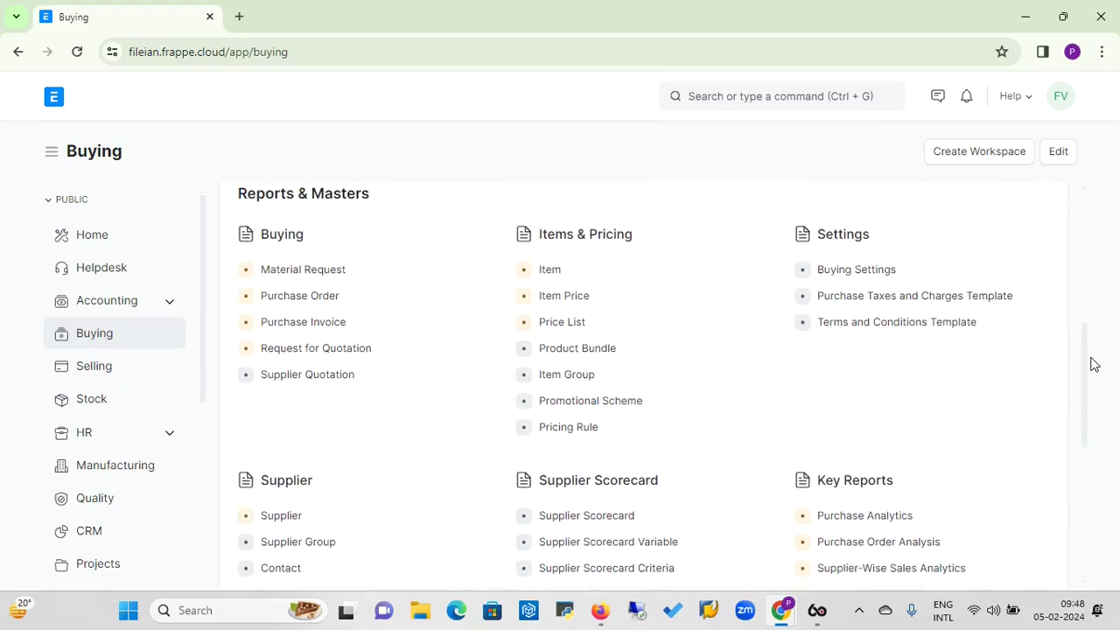
click(320, 356)
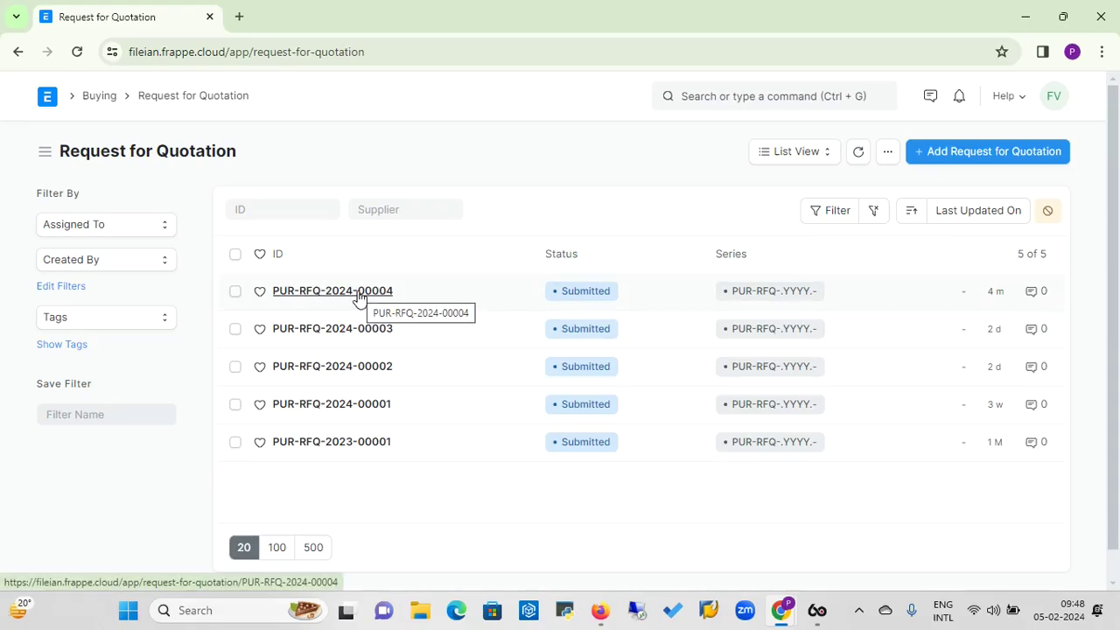
click(358, 296)
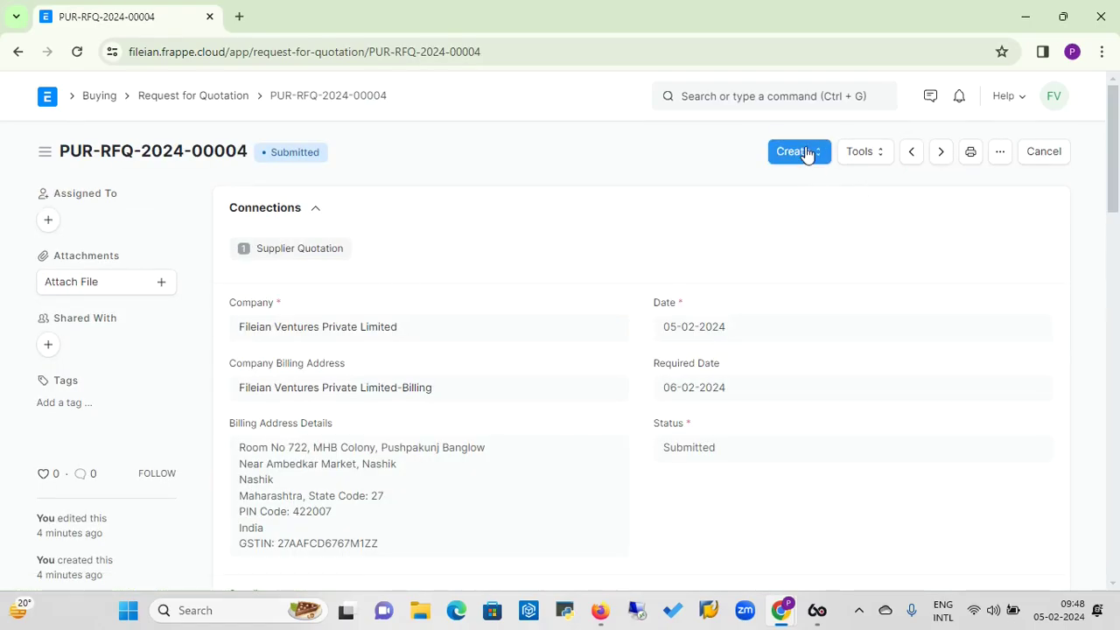
Create a second supplier quotation from this request for quotation, for Poona Hardware
click(815, 161)
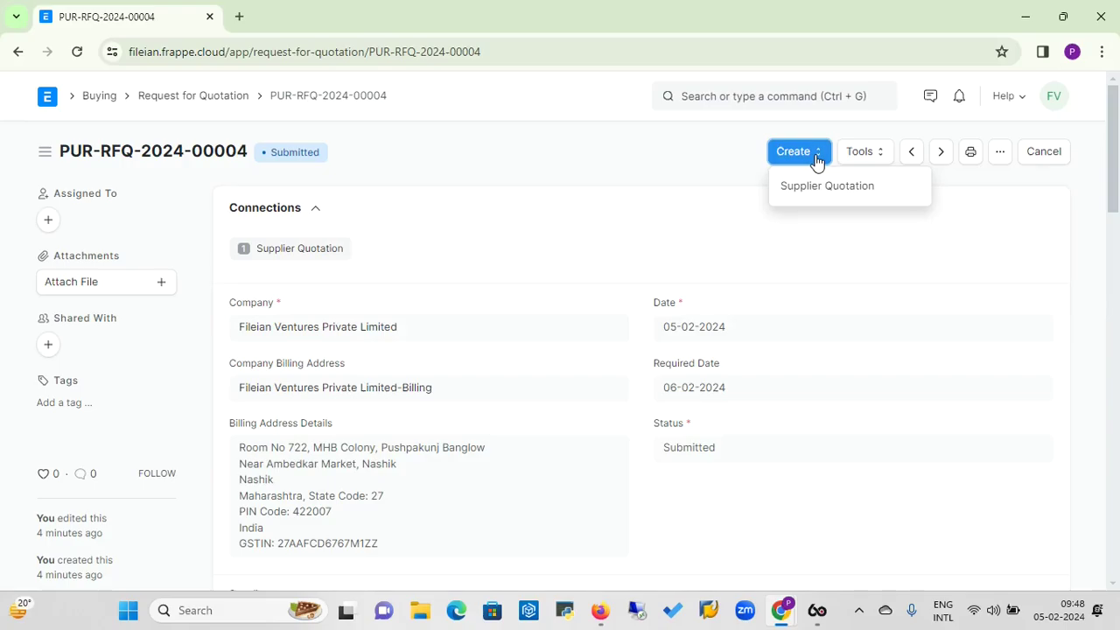
click(820, 186)
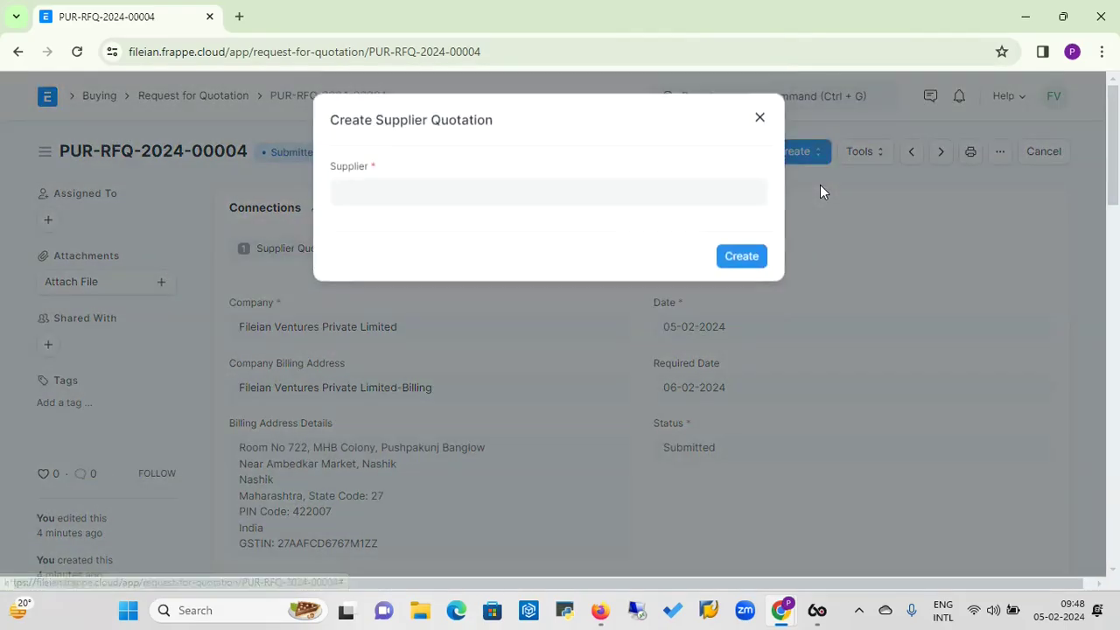
click(595, 196)
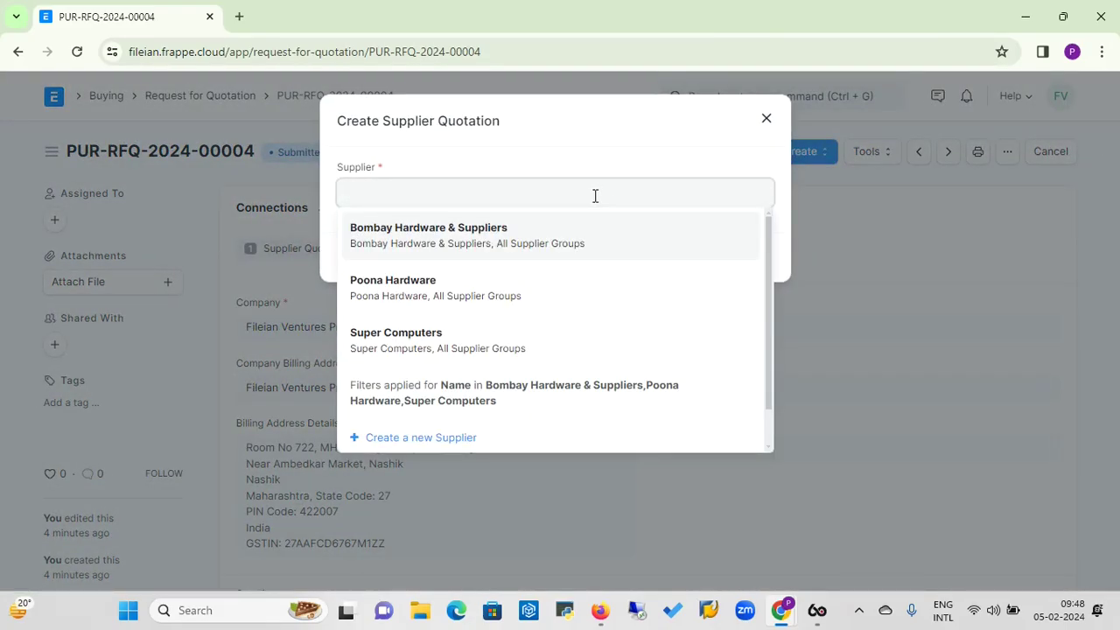
click(421, 292)
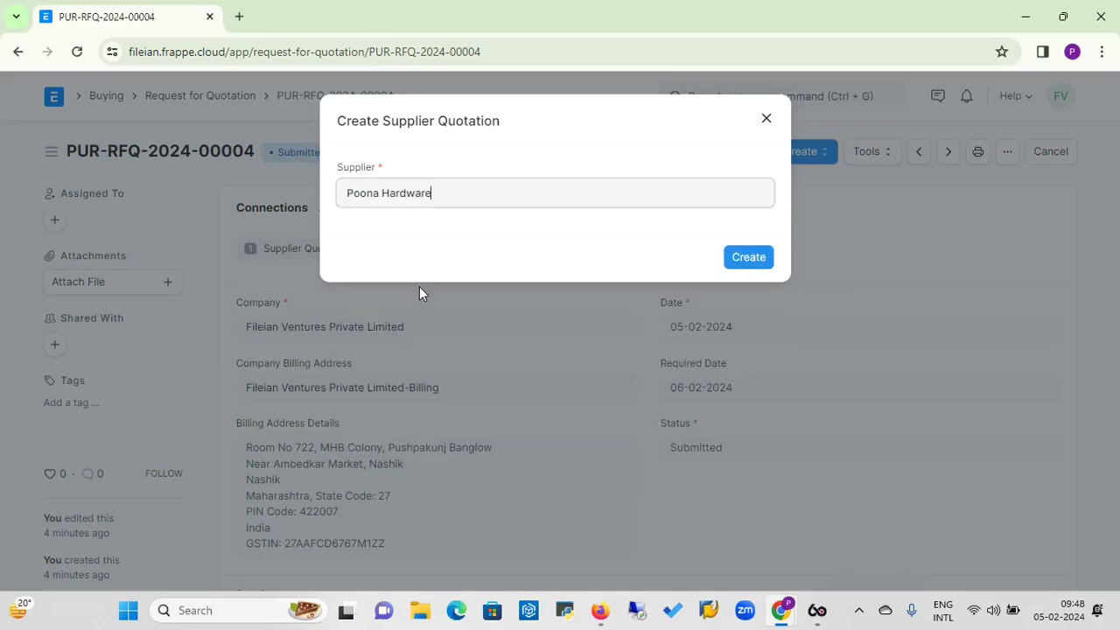
click(749, 257)
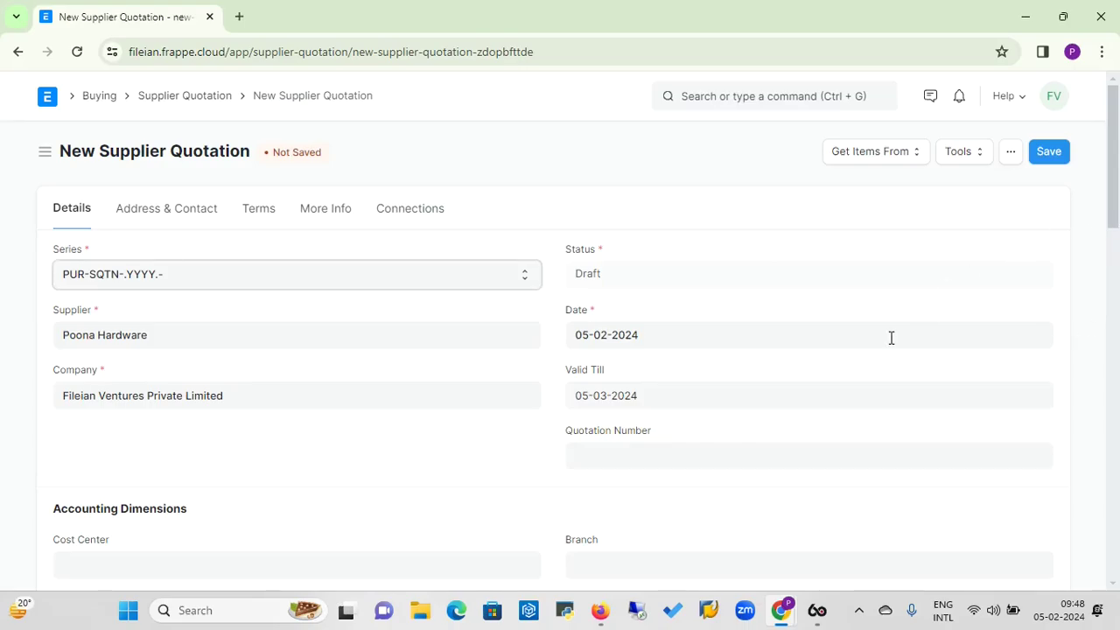
Enter quotation number 12 and set the HP Laptop rate to 32,000 INR in the Poona Hardware quotation
click(633, 459)
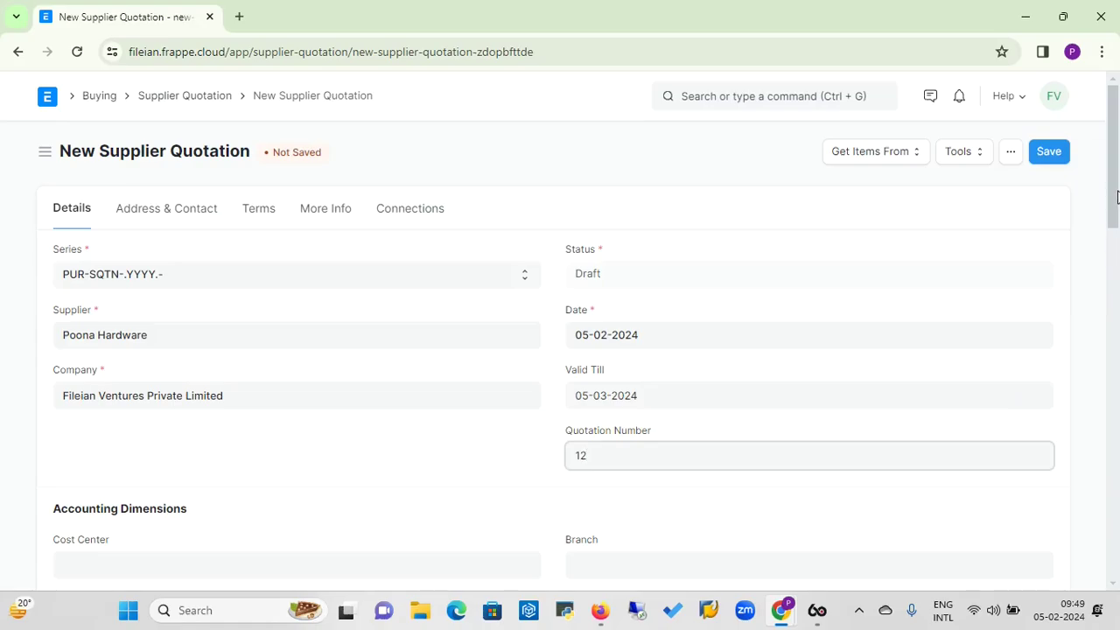
drag(1115, 196, 1113, 289)
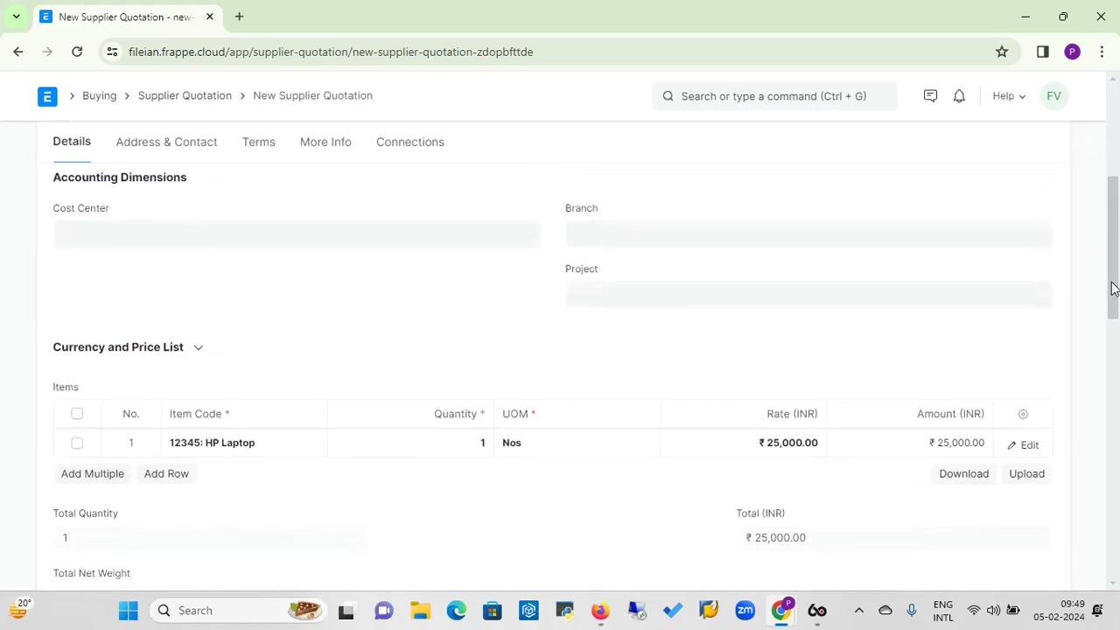
click(769, 449)
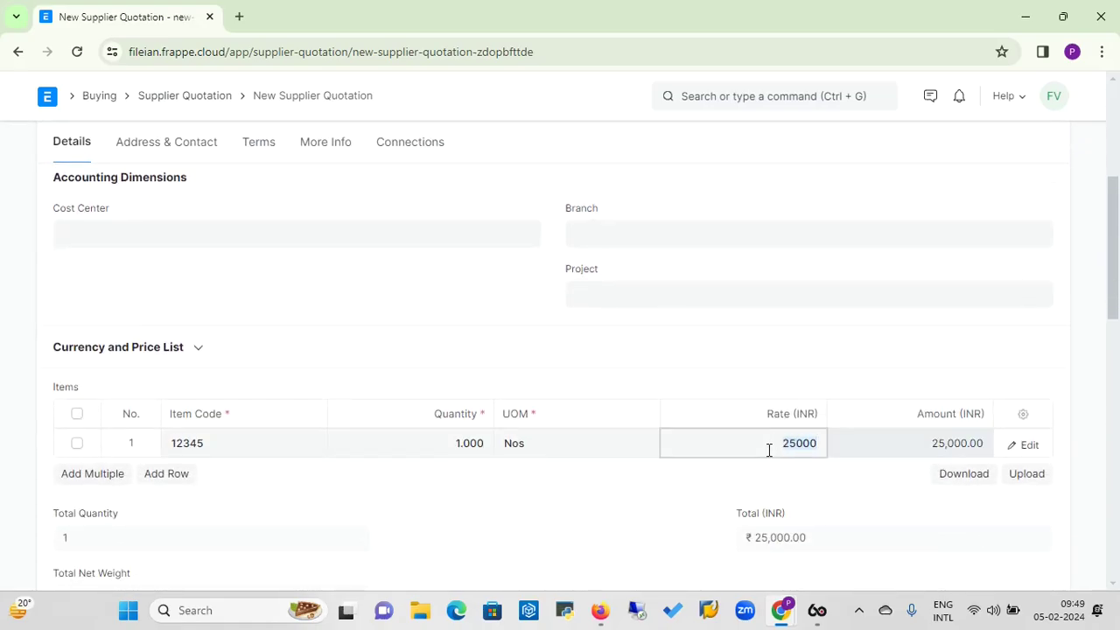
text(32)
click(980, 360)
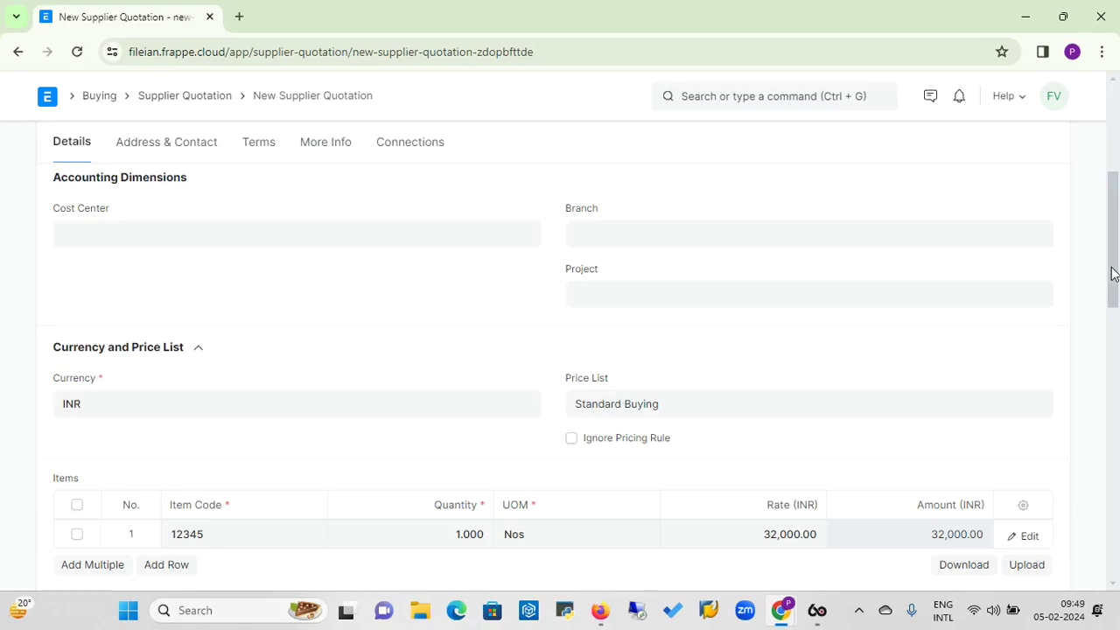
Save the Poona Hardware quotation and submit it permanently
scroll(1113, 274, up, 4)
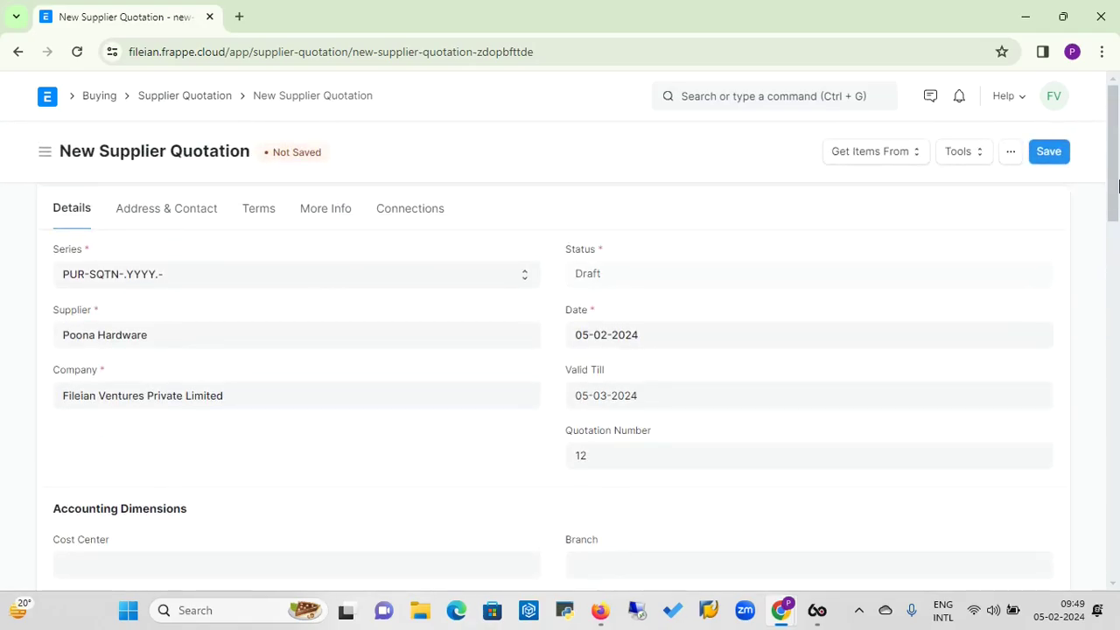
click(1050, 152)
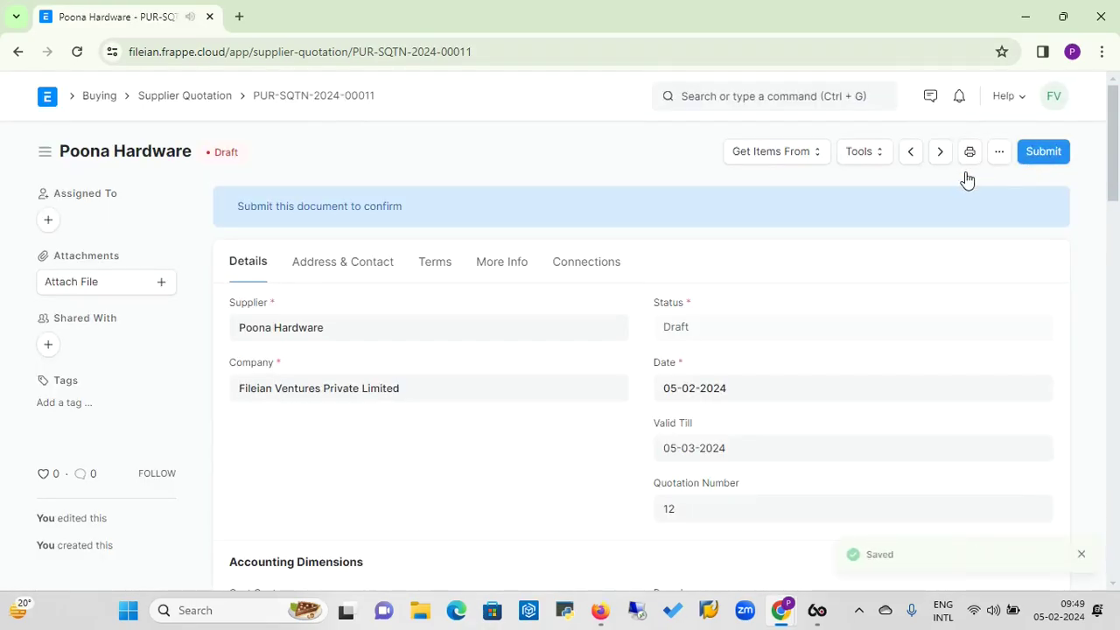
click(1048, 158)
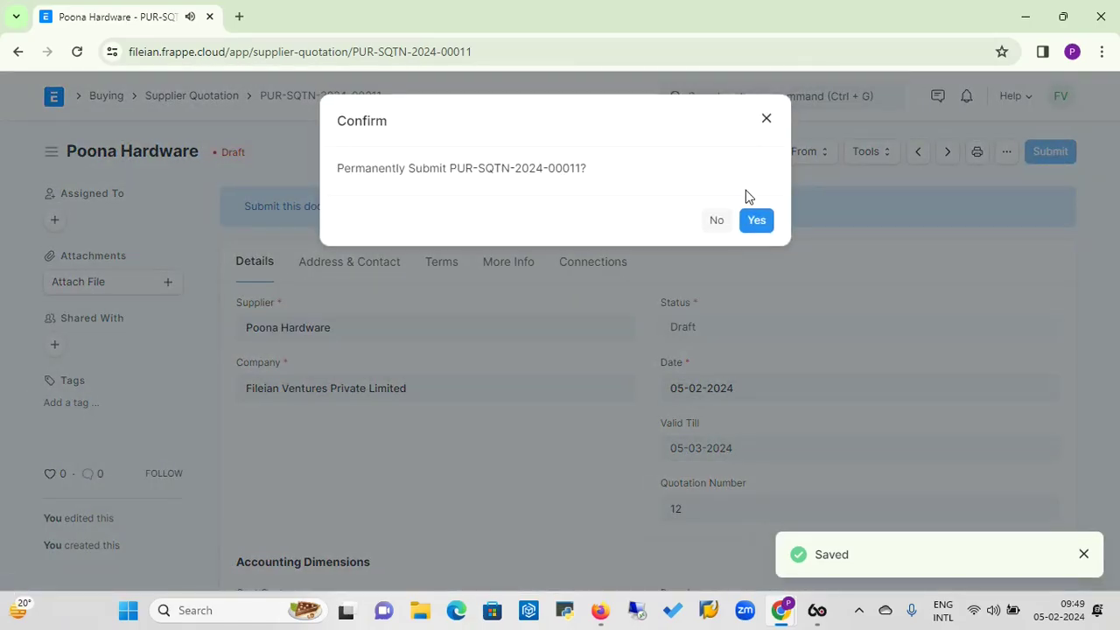
click(756, 221)
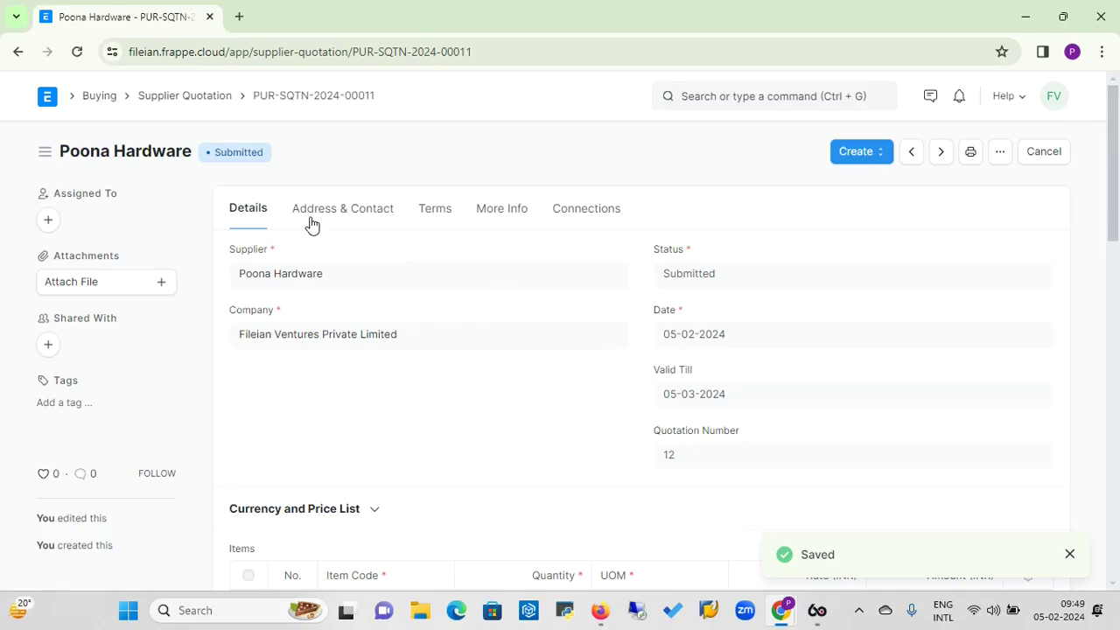
Return to the Buying workspace and open request for quotation PUR-RFQ-2024-00004 again
click(99, 99)
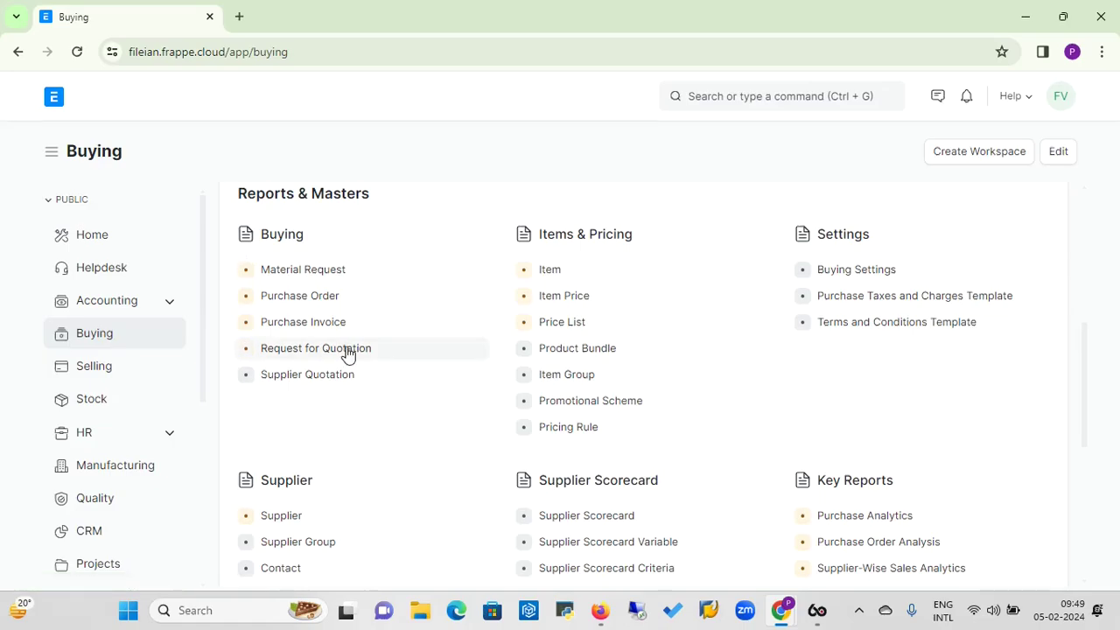
click(307, 351)
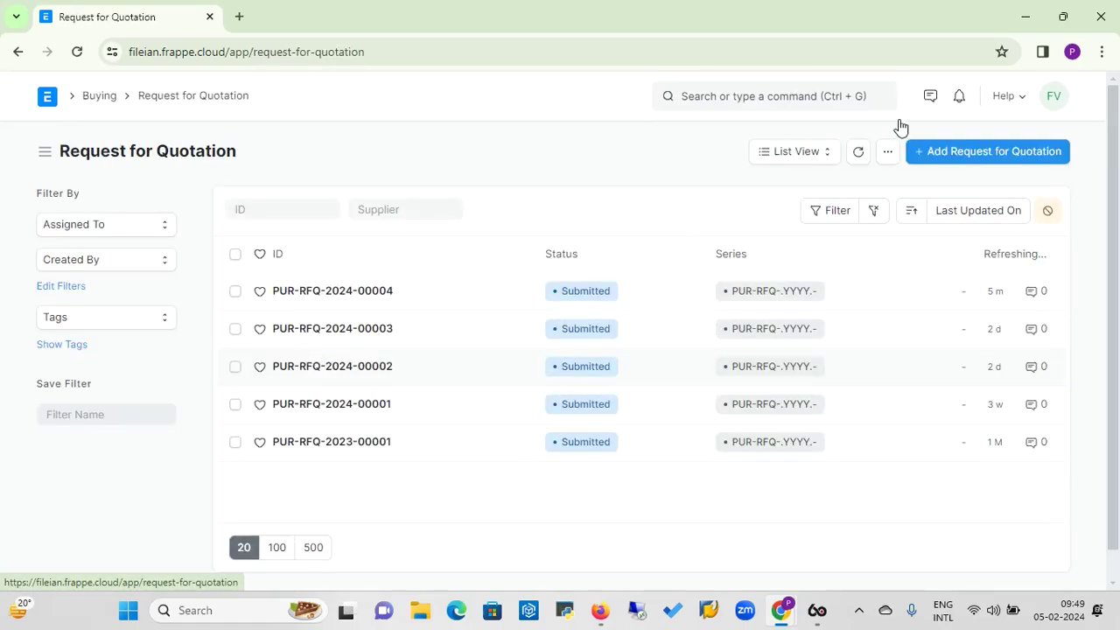
click(306, 294)
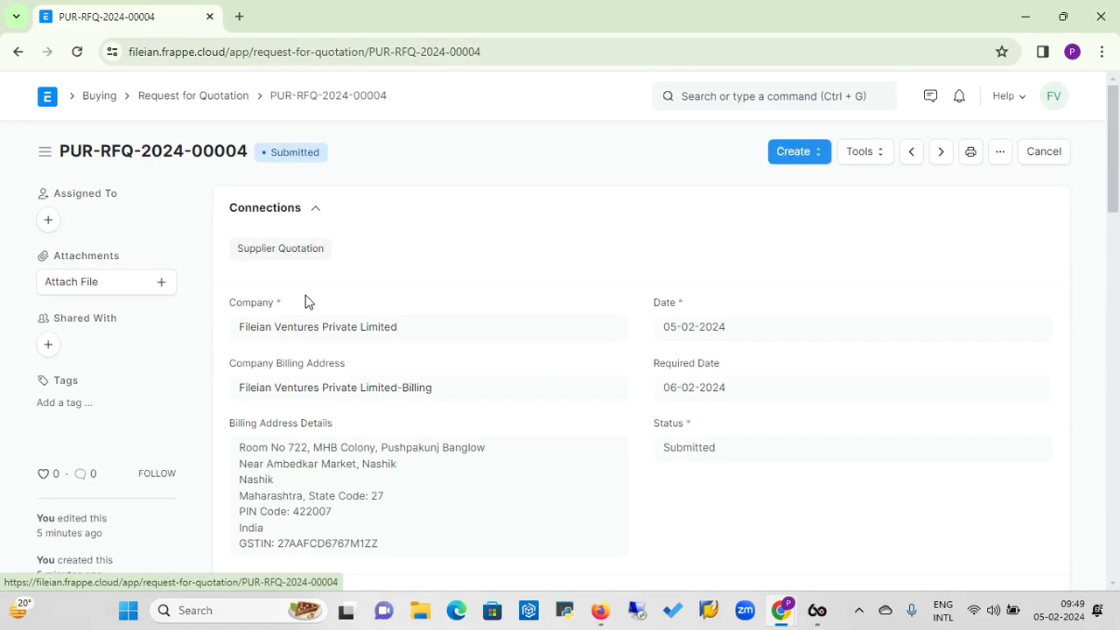
Create a third supplier quotation from this request for quotation, for Super Computers
click(818, 163)
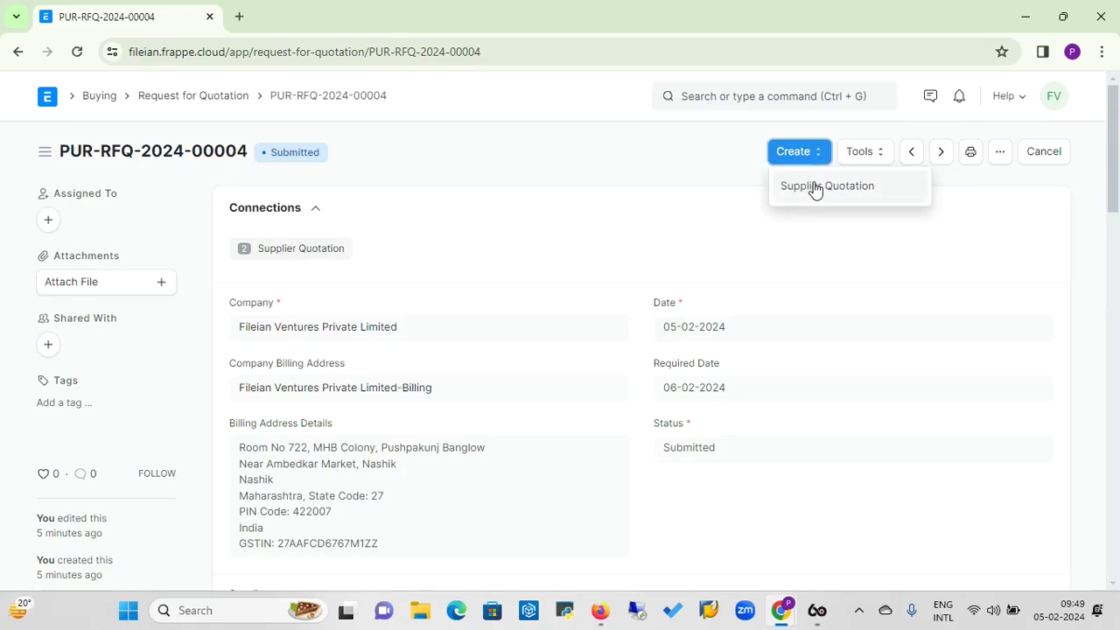
click(817, 188)
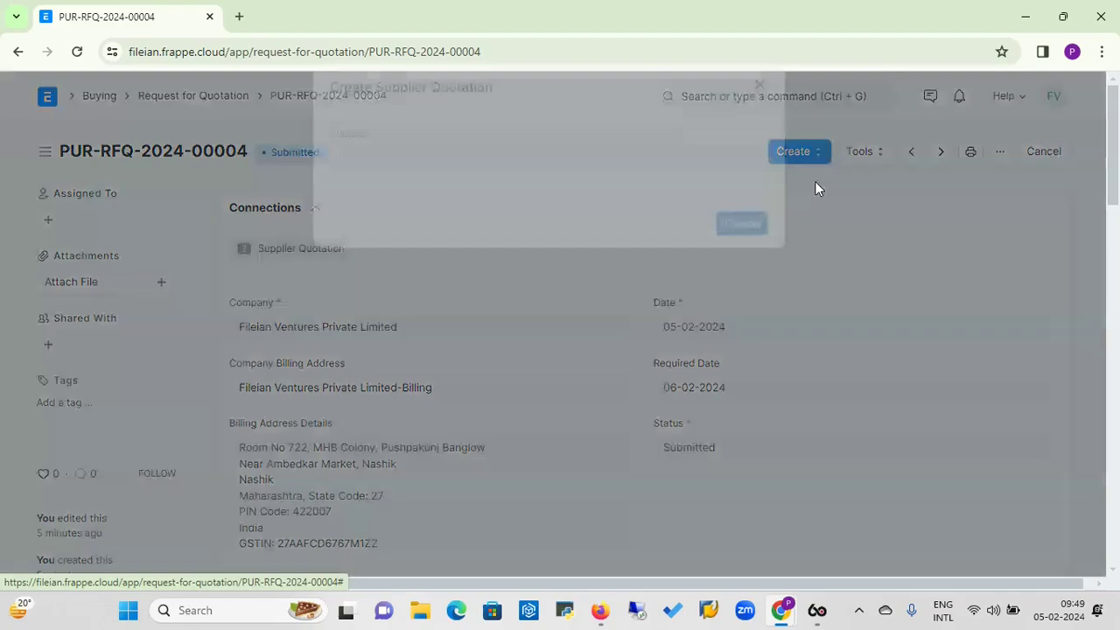
click(595, 196)
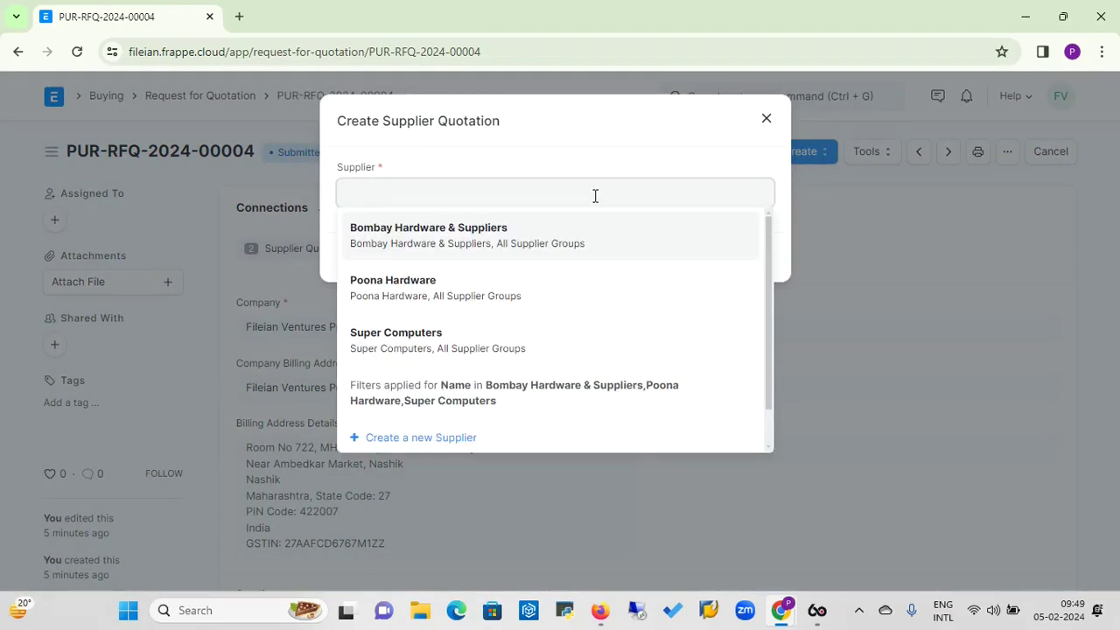
click(417, 342)
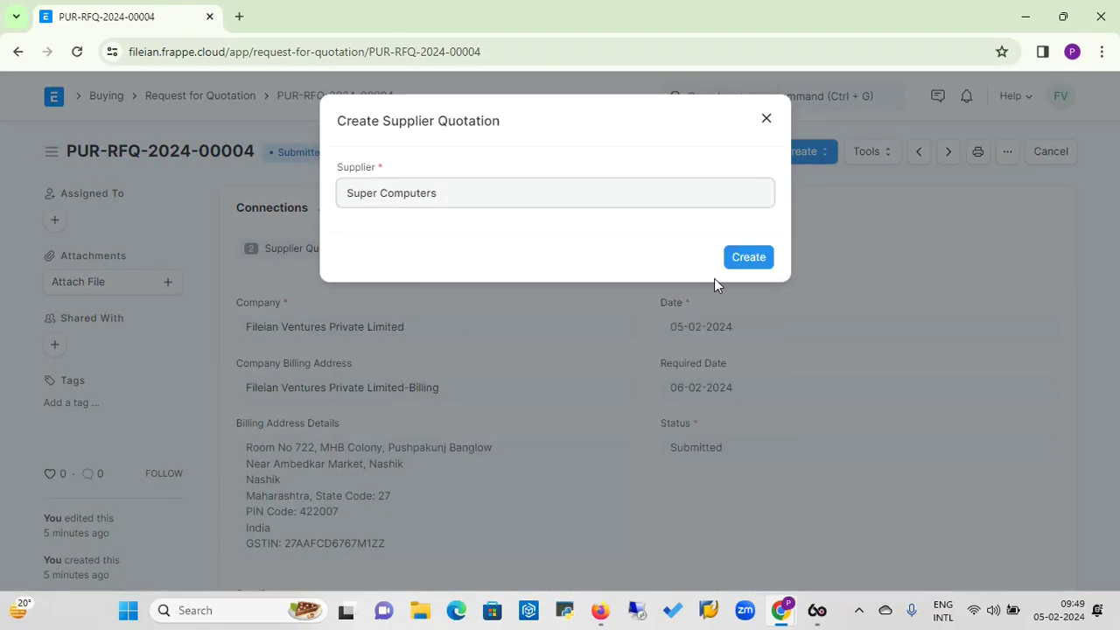
click(749, 259)
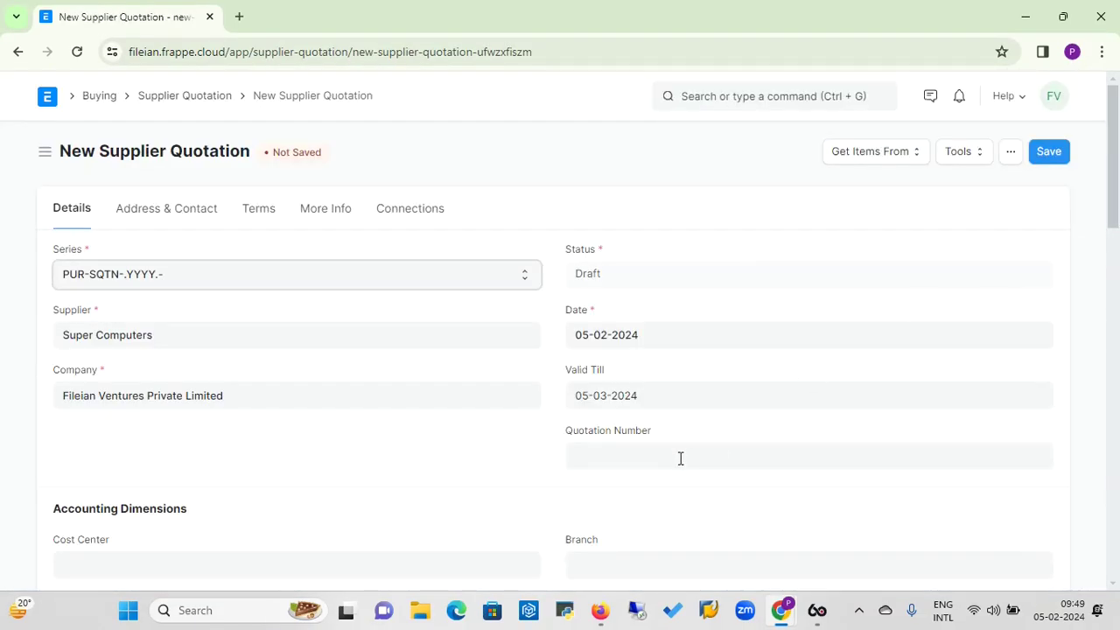
Enter quotation number 24 and set the HP Laptop rate to 30,000 INR in the Super Computers quotation
click(679, 451)
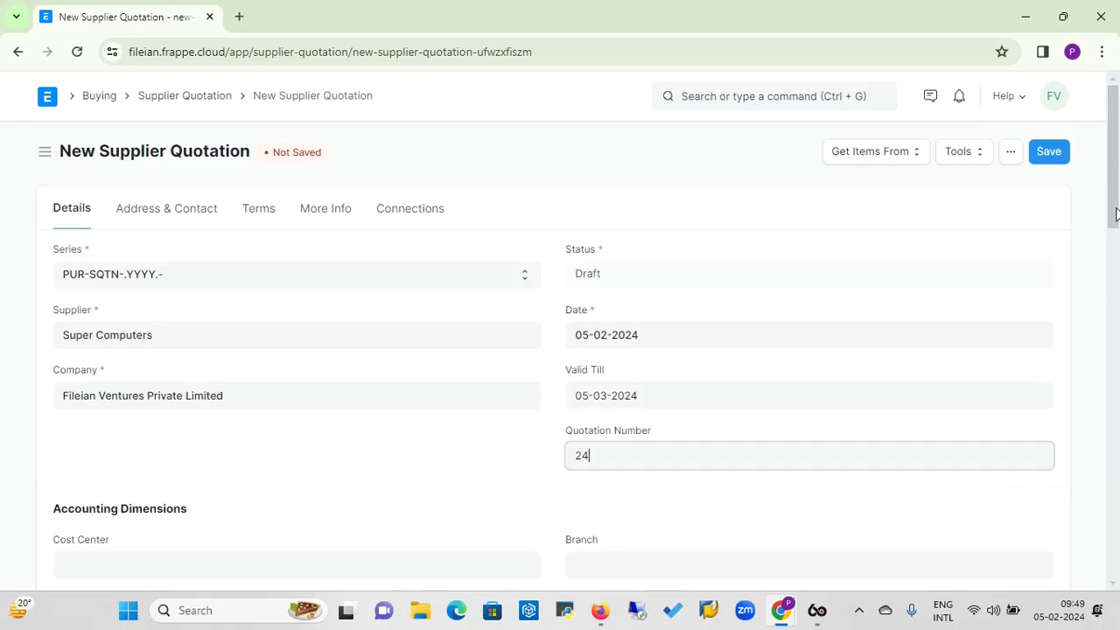
drag(1116, 214, 1097, 316)
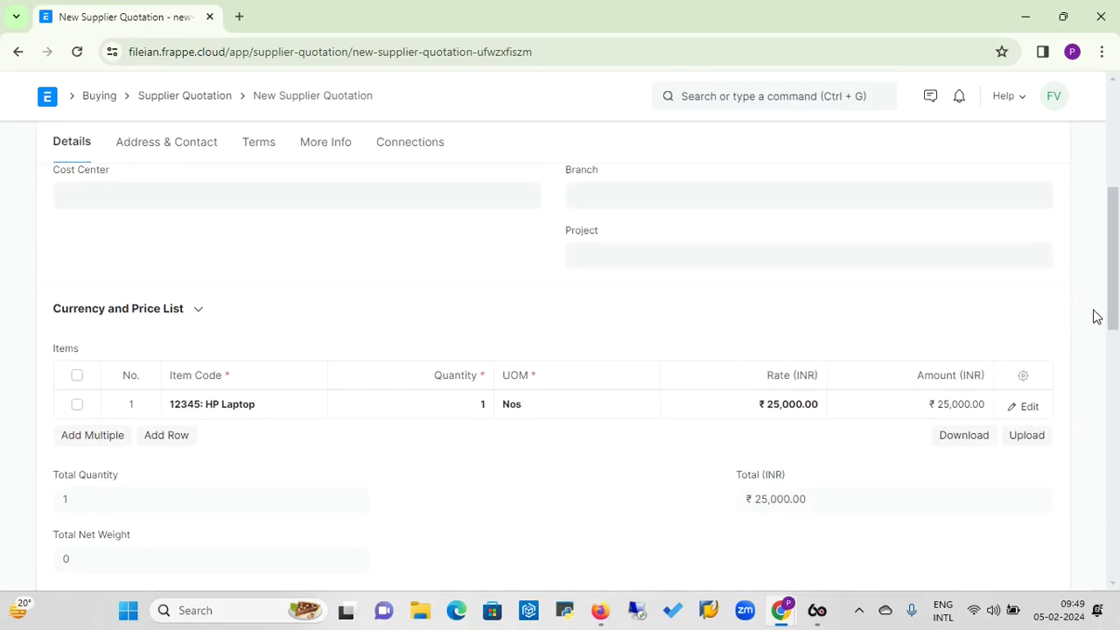
click(767, 407)
text(30000)
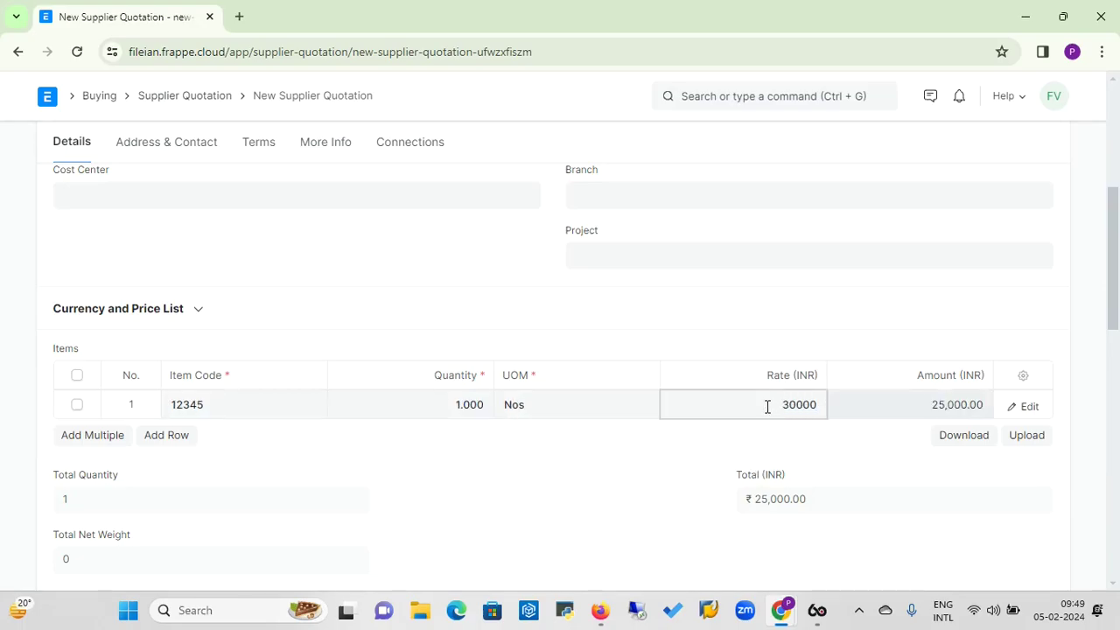
click(684, 455)
drag(1115, 242, 1116, 140)
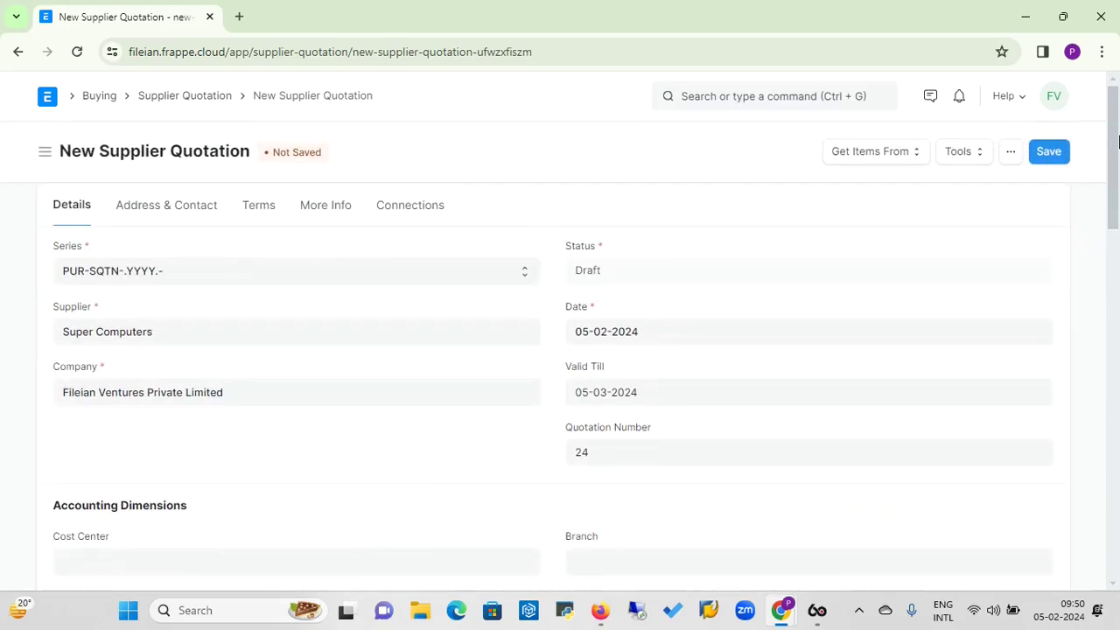
Save and permanently submit the Super Computers quotation, and return to the Buying workspace
click(1054, 155)
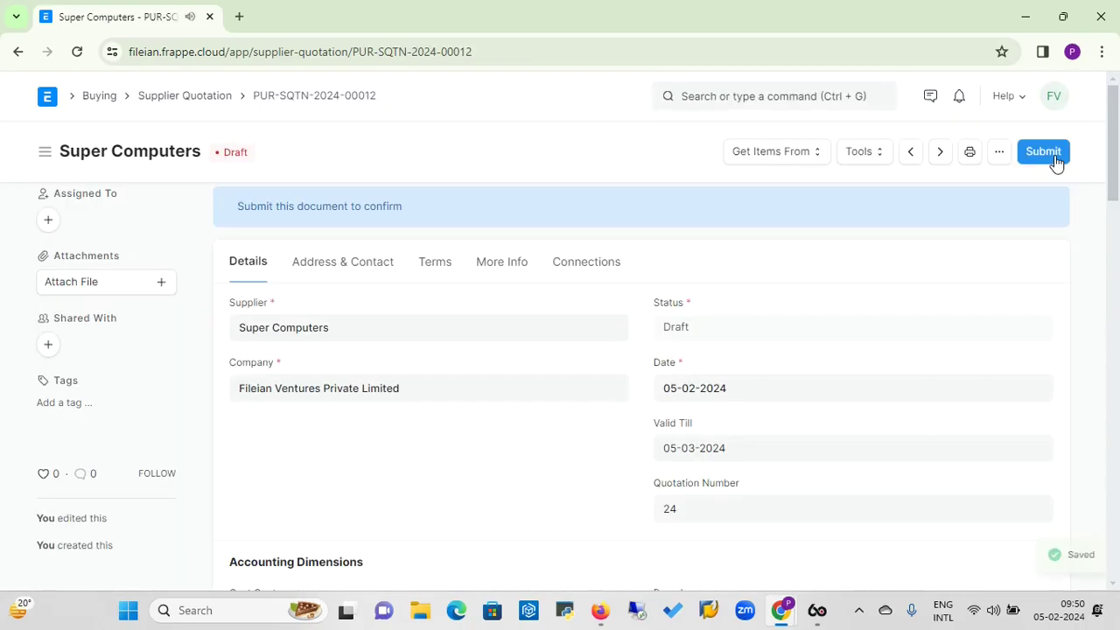
click(1043, 153)
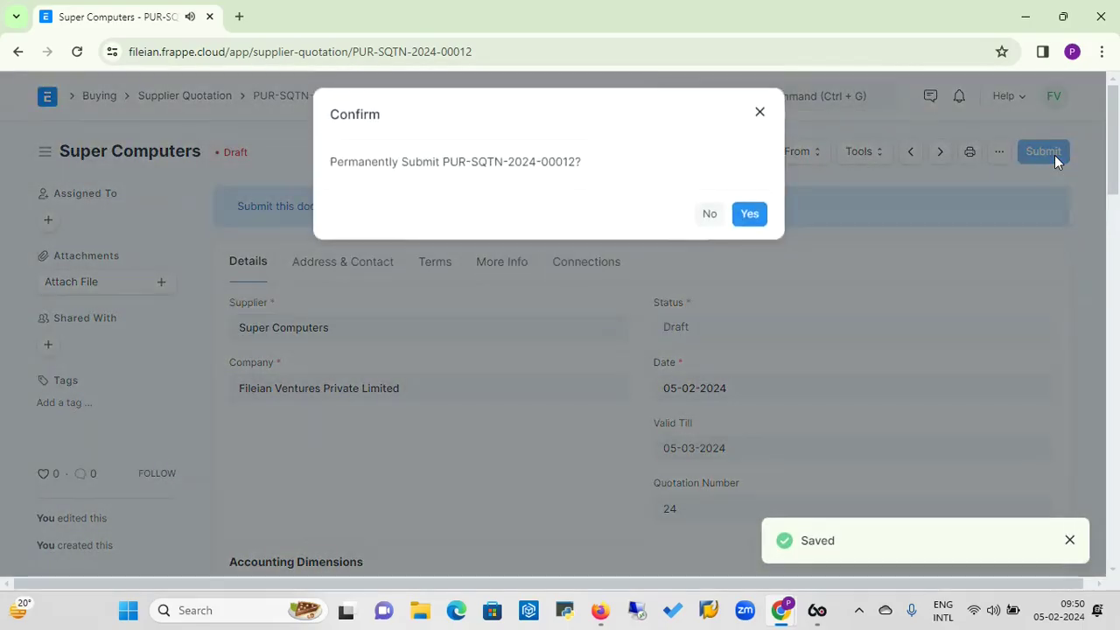
click(757, 222)
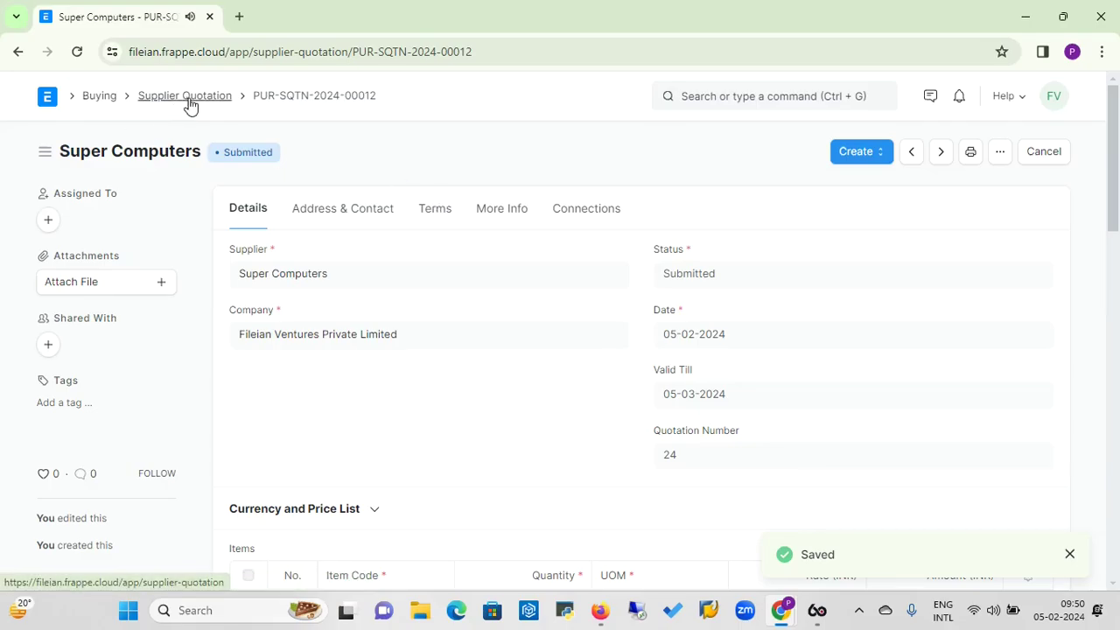
click(104, 99)
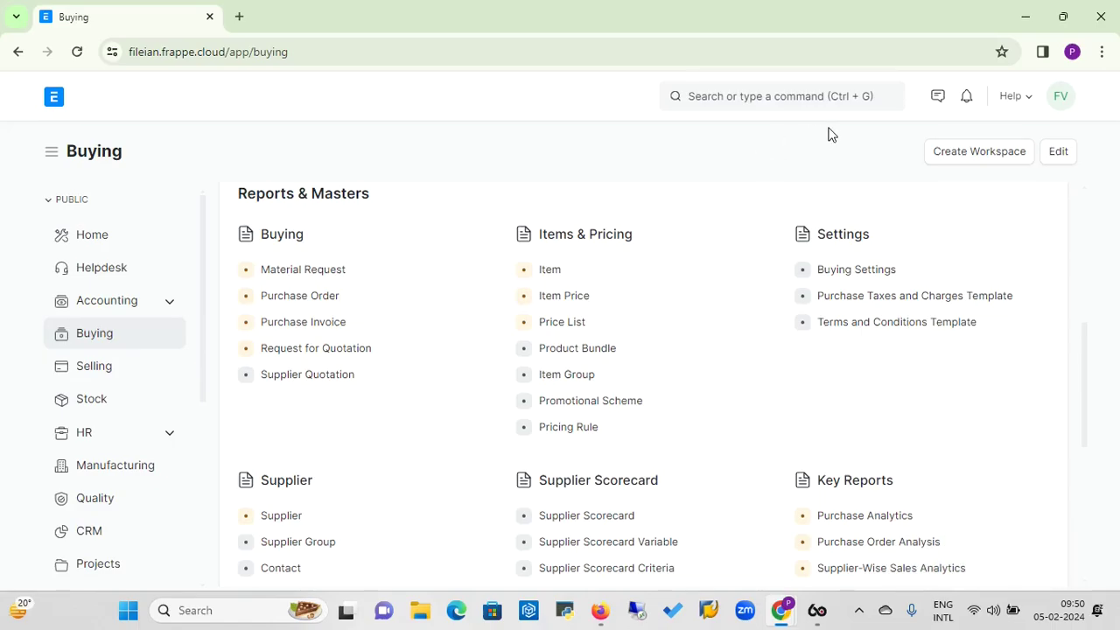
Try to find the quotation comparison by searching for "Request for quotation compa"
click(778, 99)
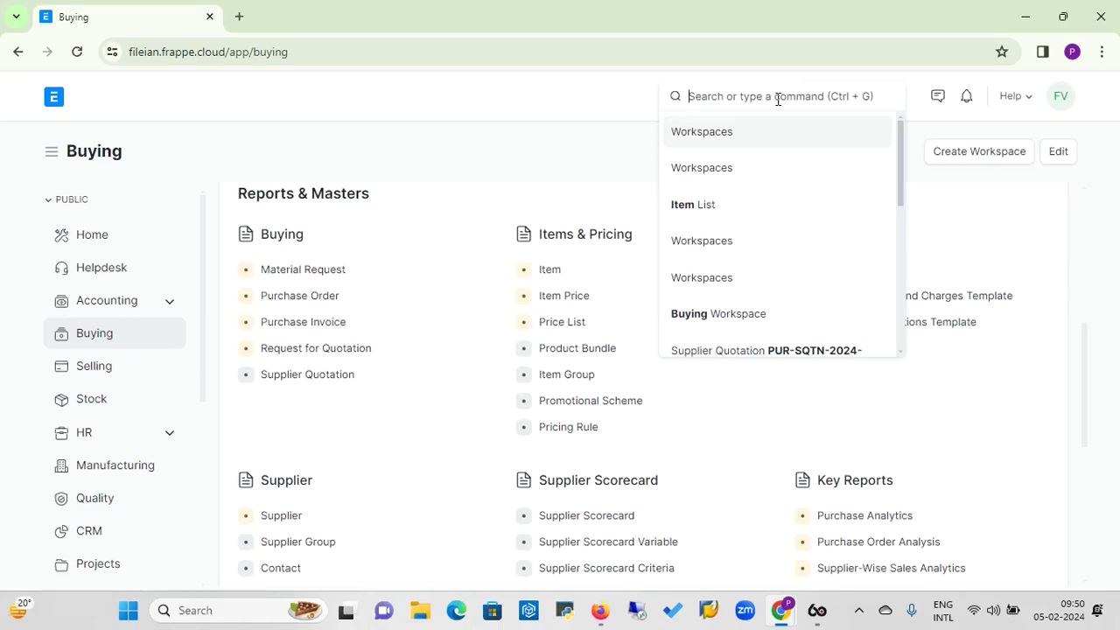
text(reques)
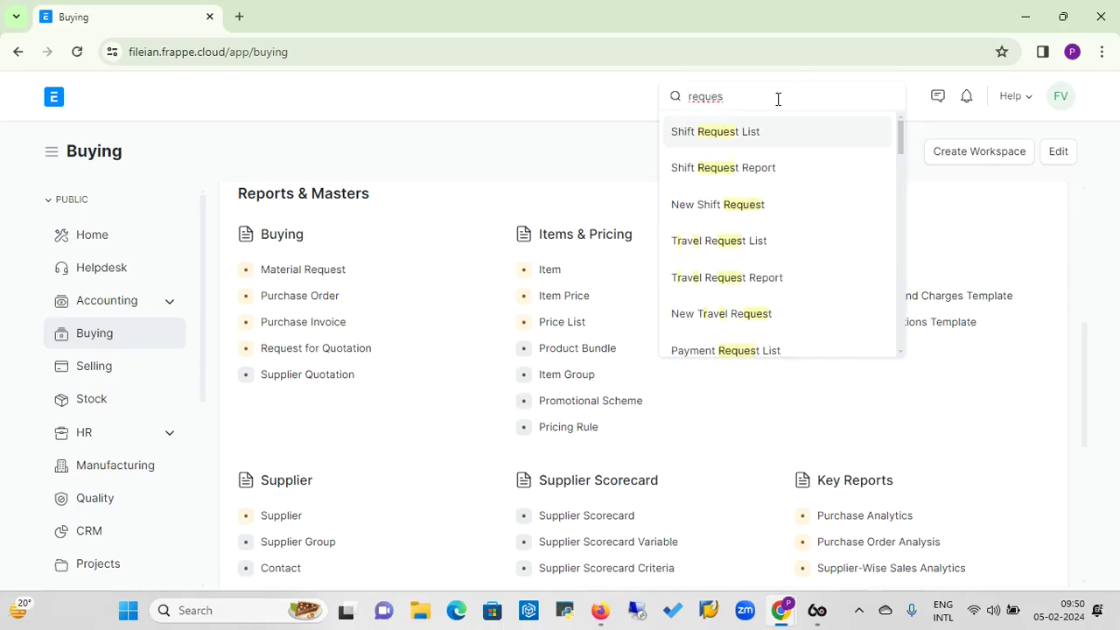
key(BackSpace)
key(BackSpace)
key(BackSpace)
key(BackSpace)
key(BackSpace)
key(BackSpace)
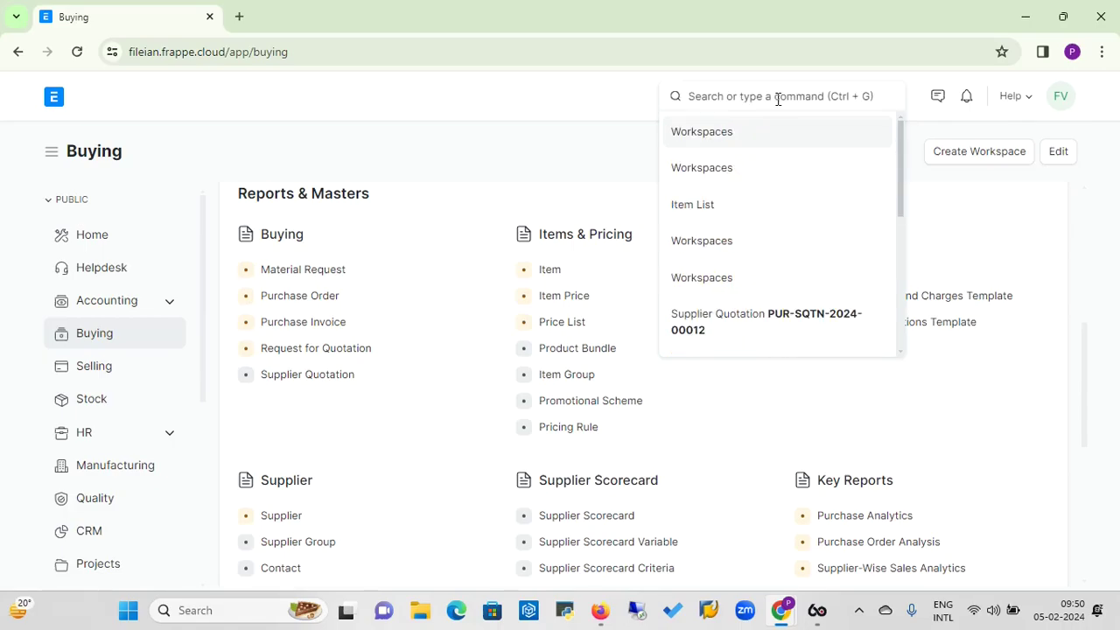
text(R)
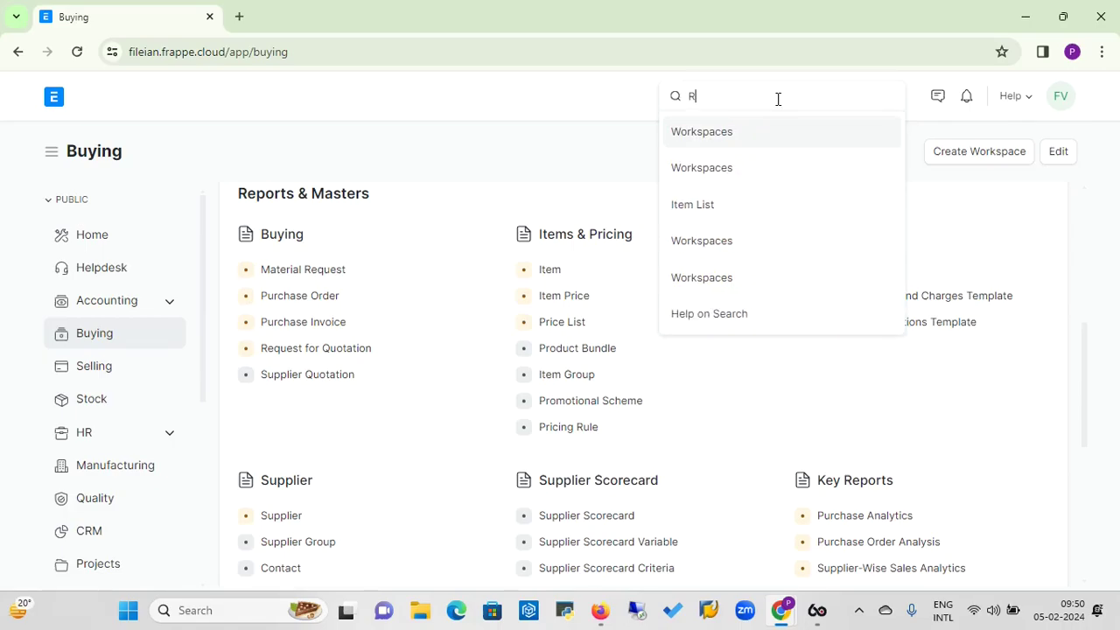
key(BackSpace)
text(Ruest)
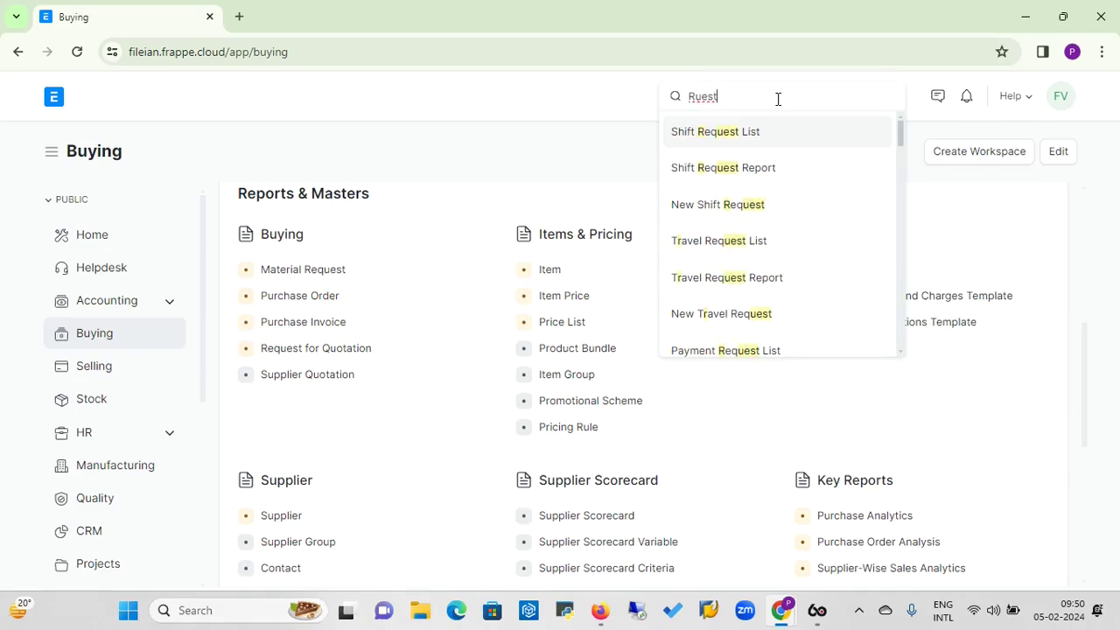
key(BackSpace)
text(1)
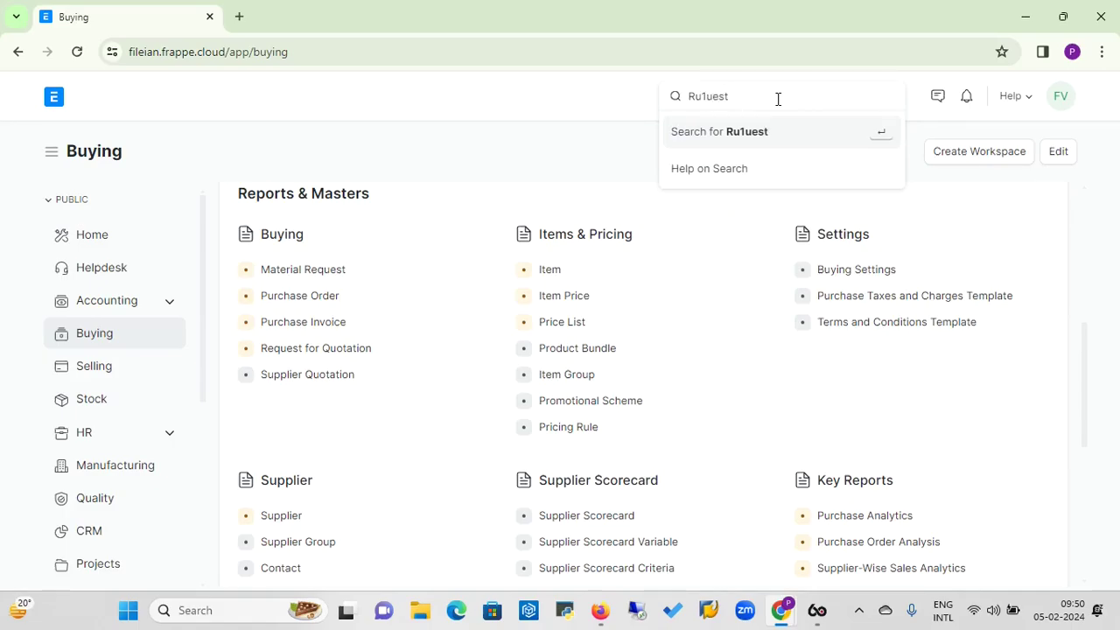
key(BackSpace)
key(BackSpace)
key(BackSpace)
key(BackSpace)
key(BackSpace)
text(q)
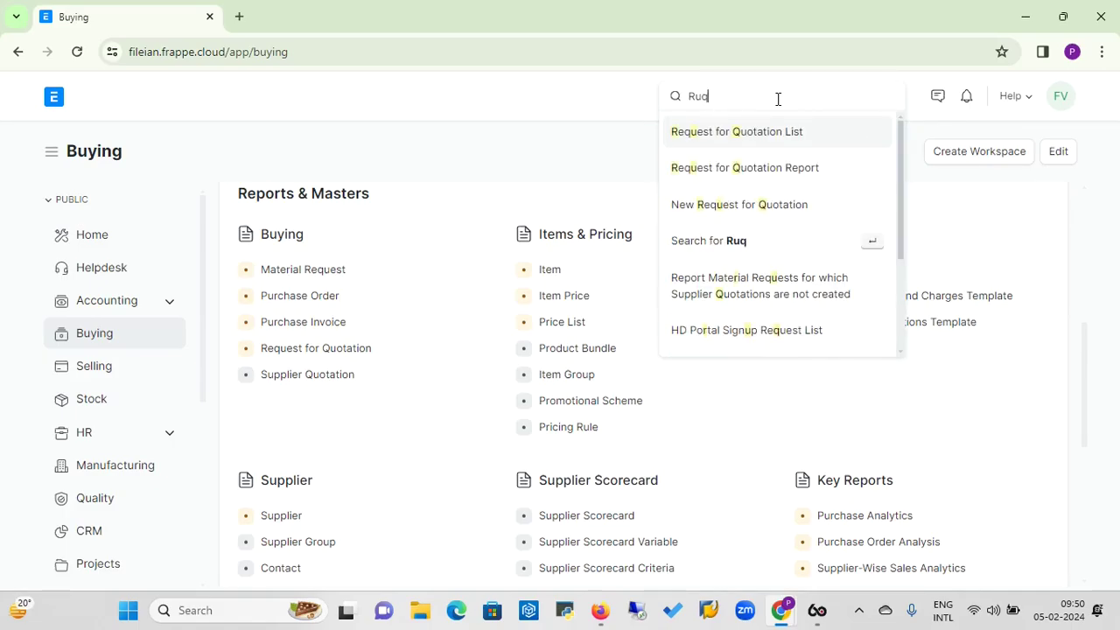
text(uet fgir)
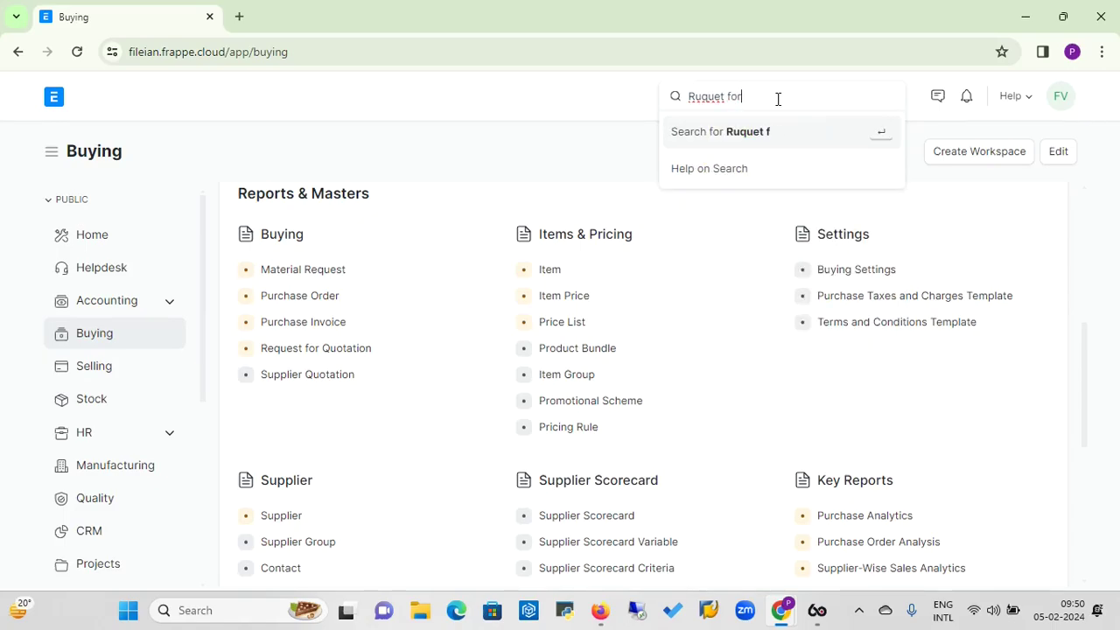
key(BackSpace)
key(BackSpace)
key(BackSpace)
key(BackSpace)
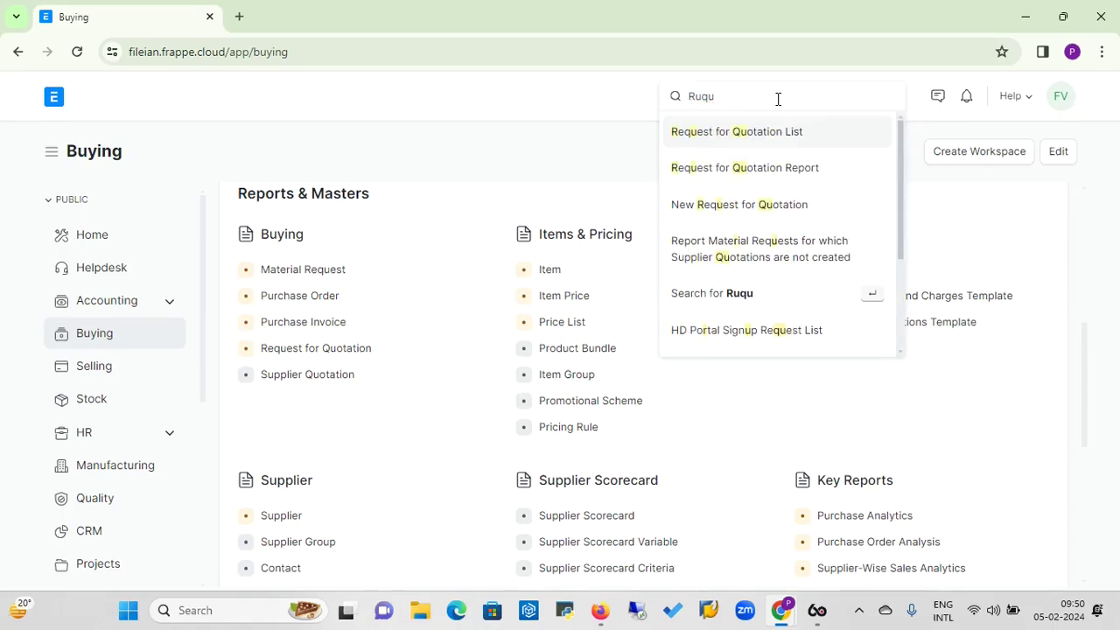
text(est)
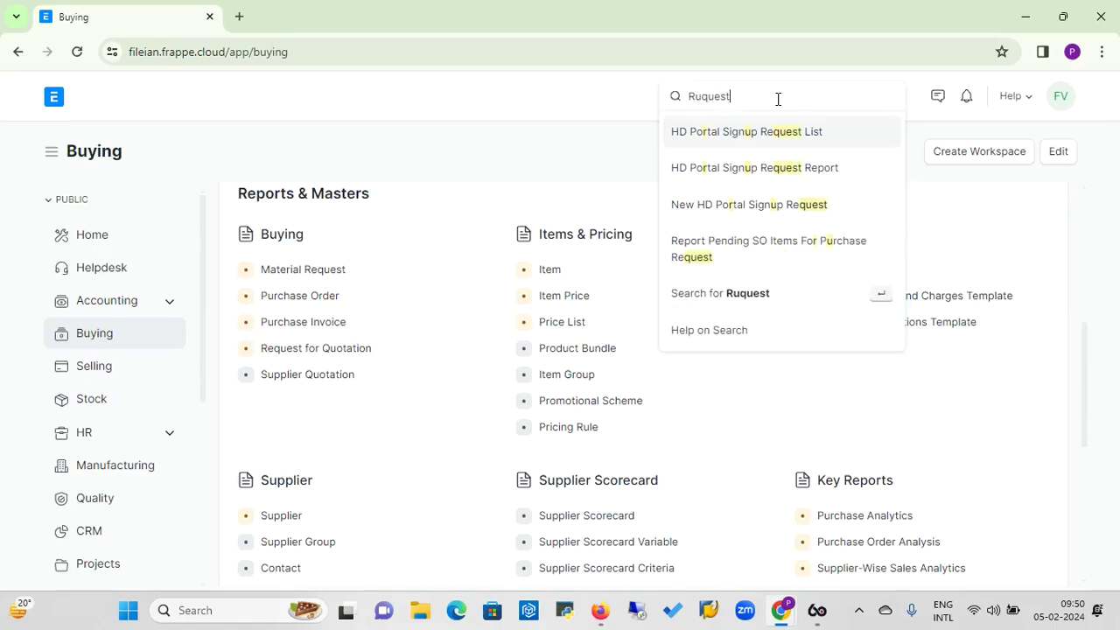
key(BackSpace)
key(BackSpace)
key(BackSpace)
key(BackSpace)
key(BackSpace)
key(BackSpace)
text(e)
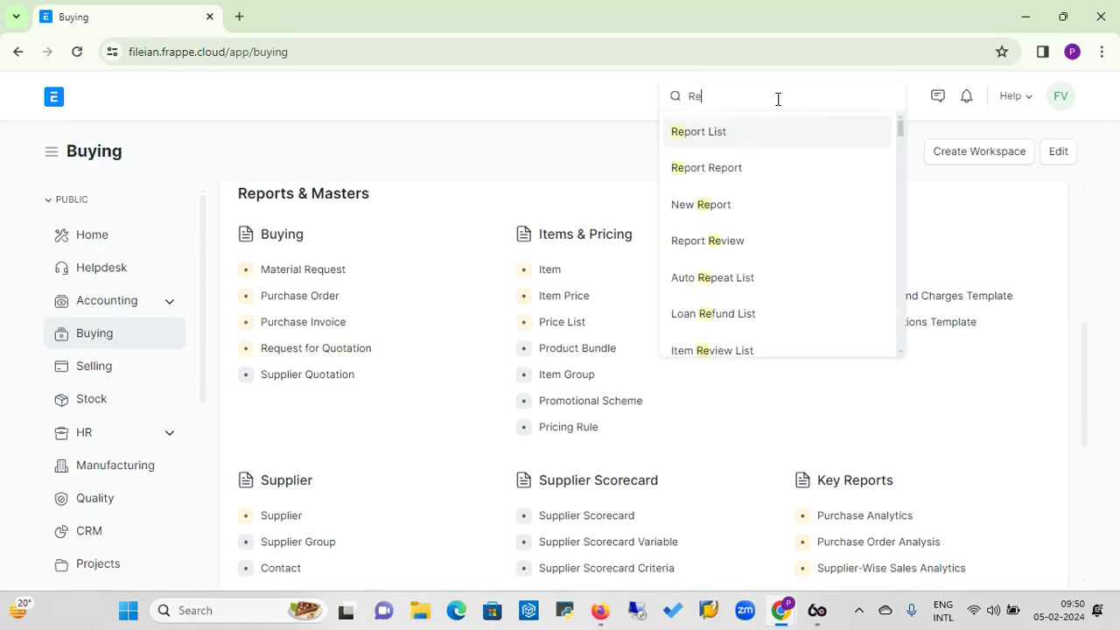
text(quest )
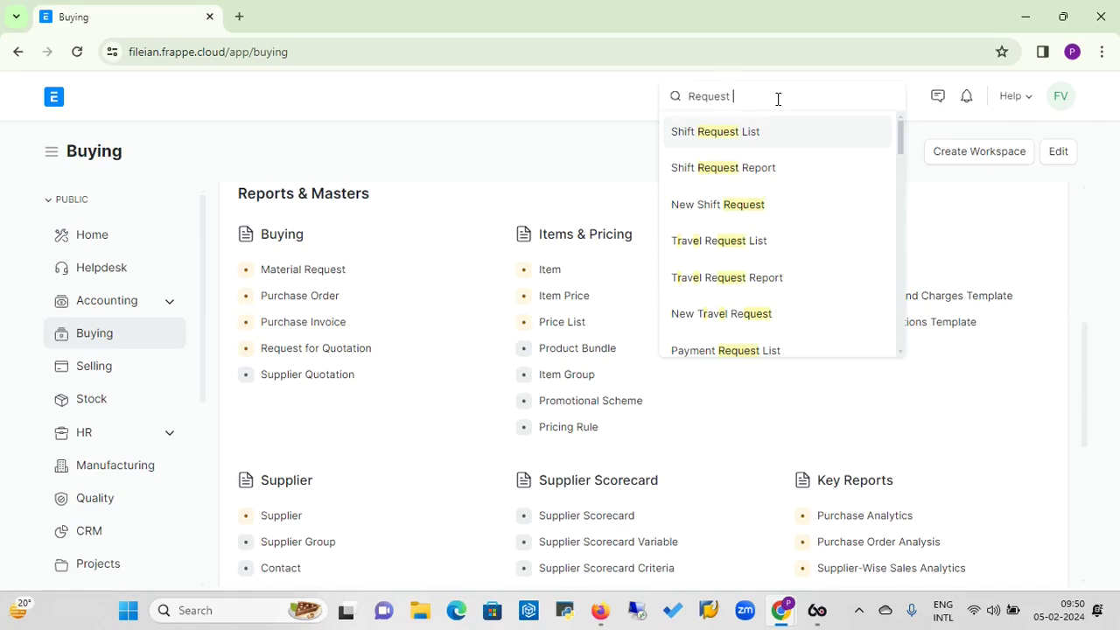
text(for )
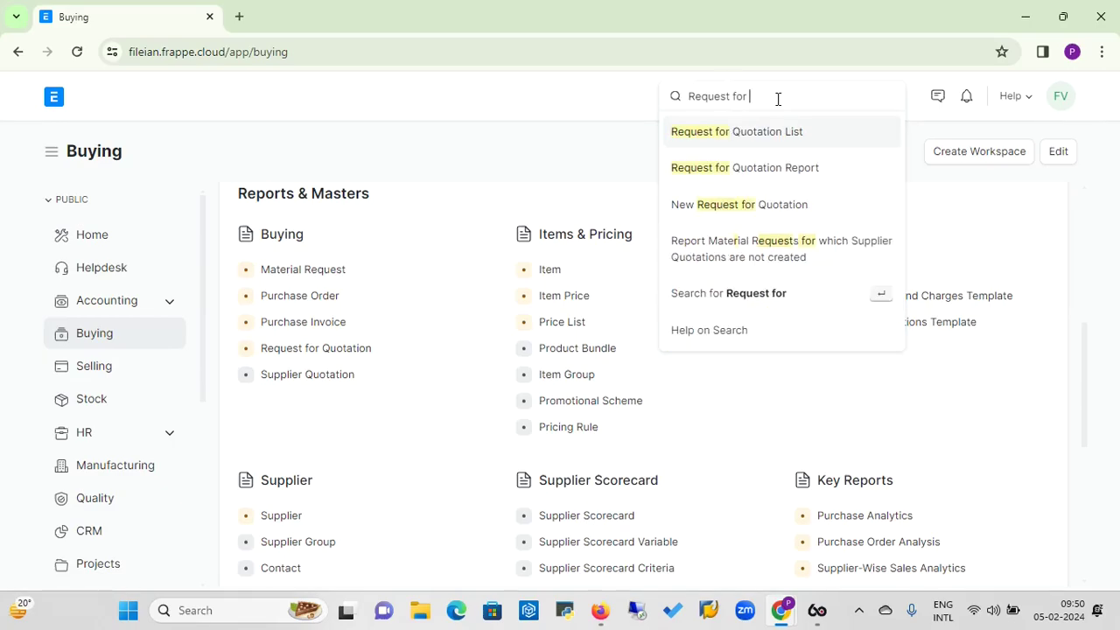
text(quotation )
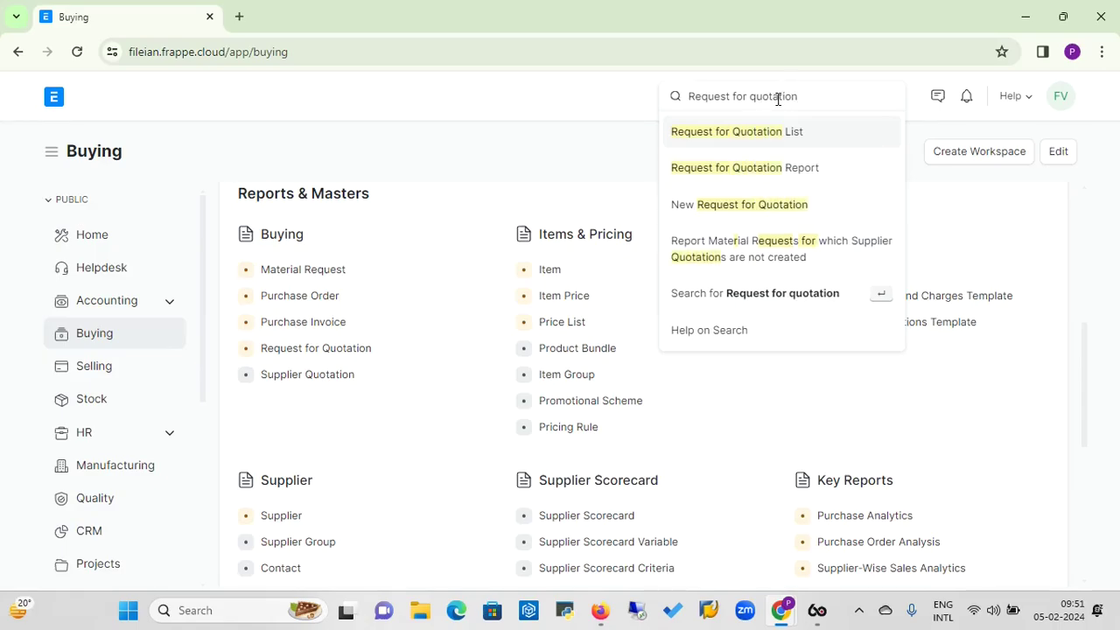
text(cim)
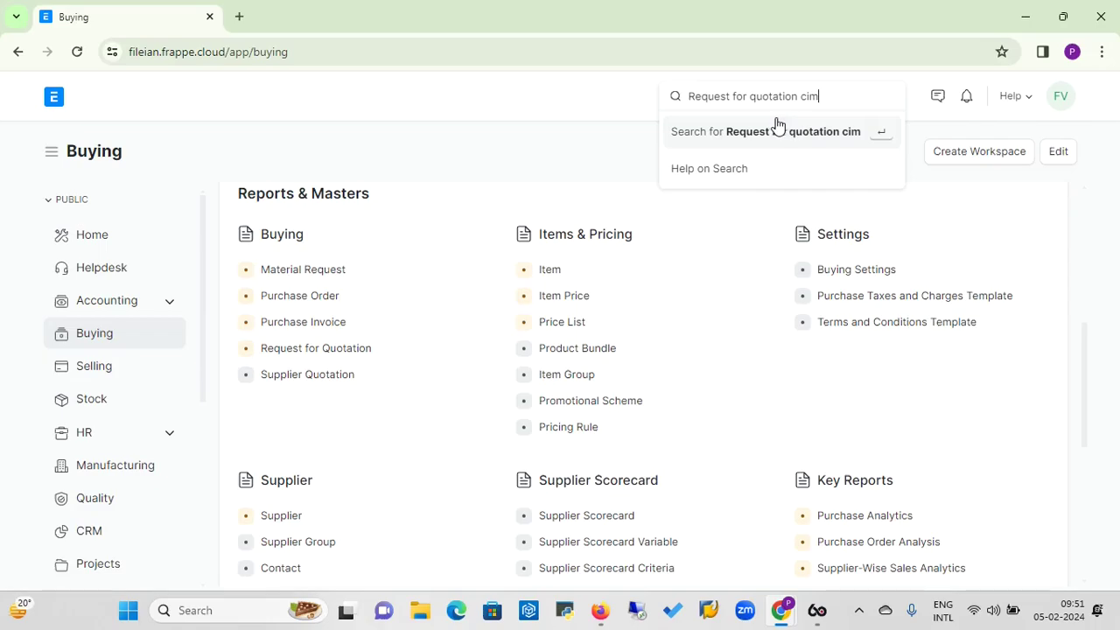
key(BackSpace)
key(BackSpace)
text(ompa)
click(805, 136)
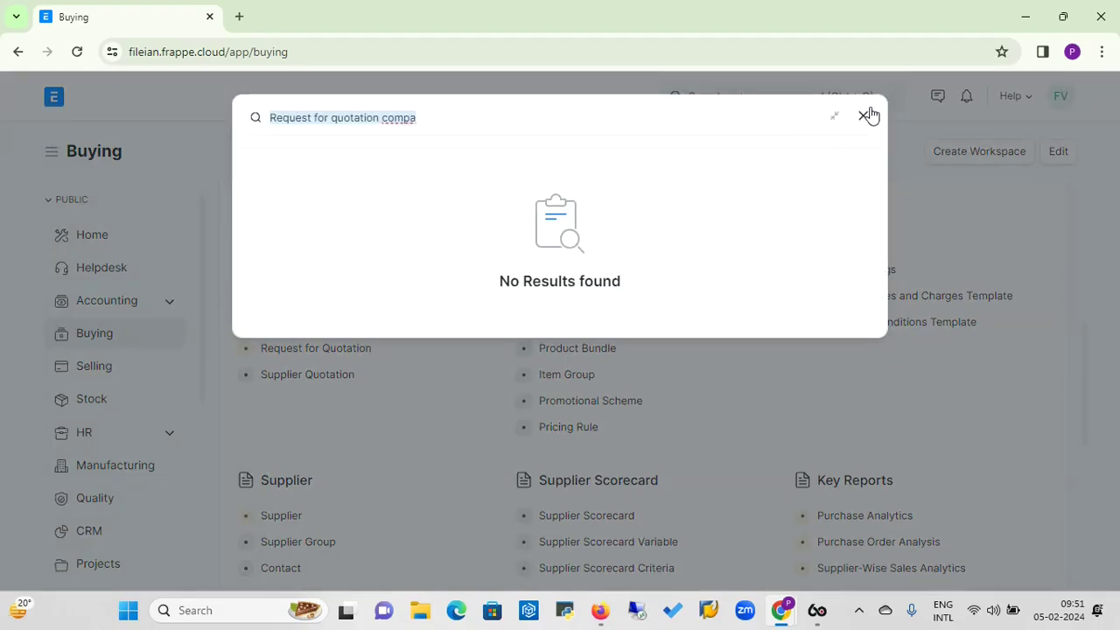
click(864, 115)
Search for "Comparison" and open the Supplier Quotation Comparison report
click(784, 103)
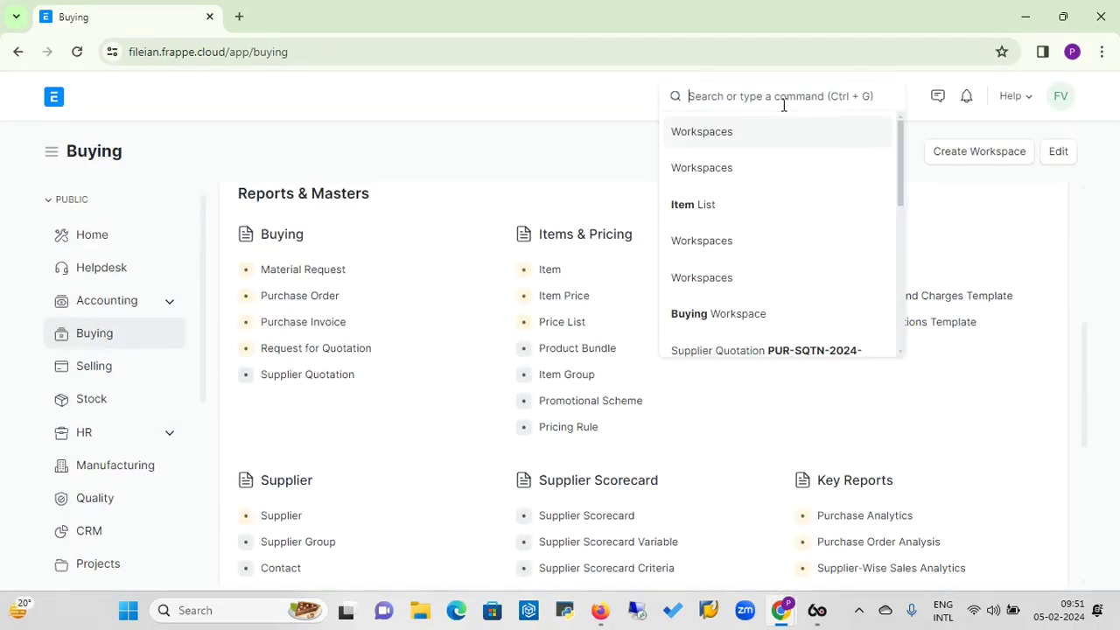
text(Com)
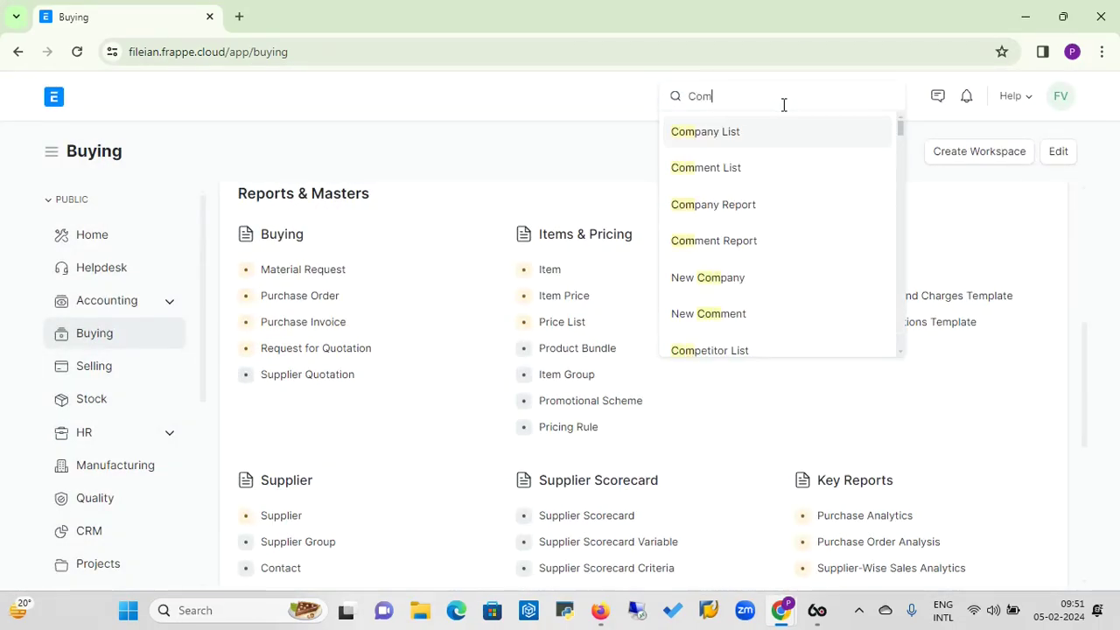
text(parison)
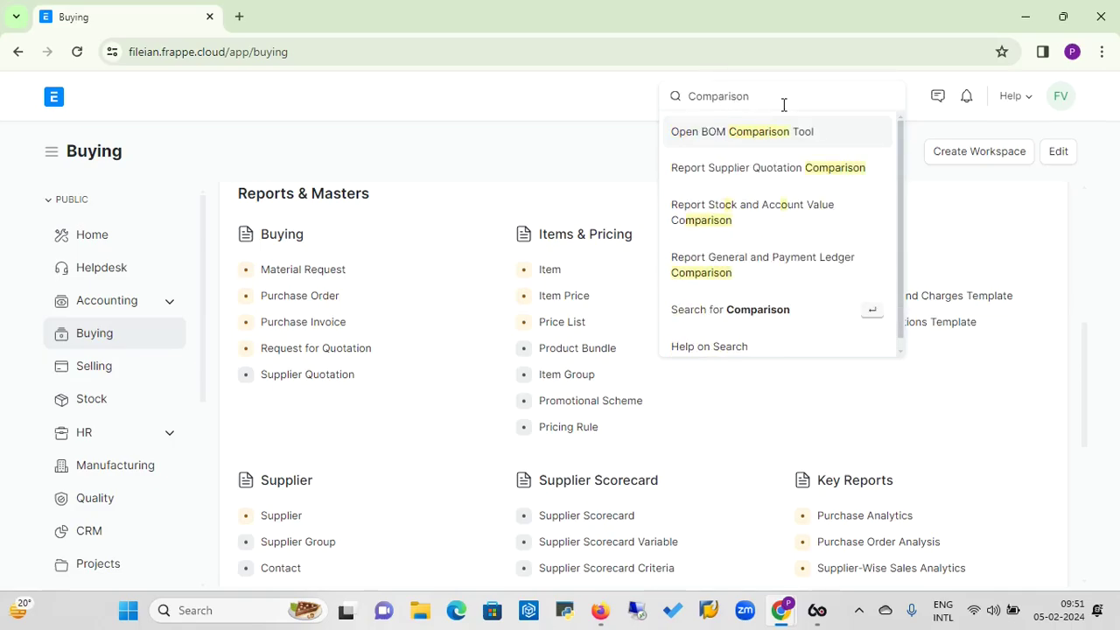
click(763, 176)
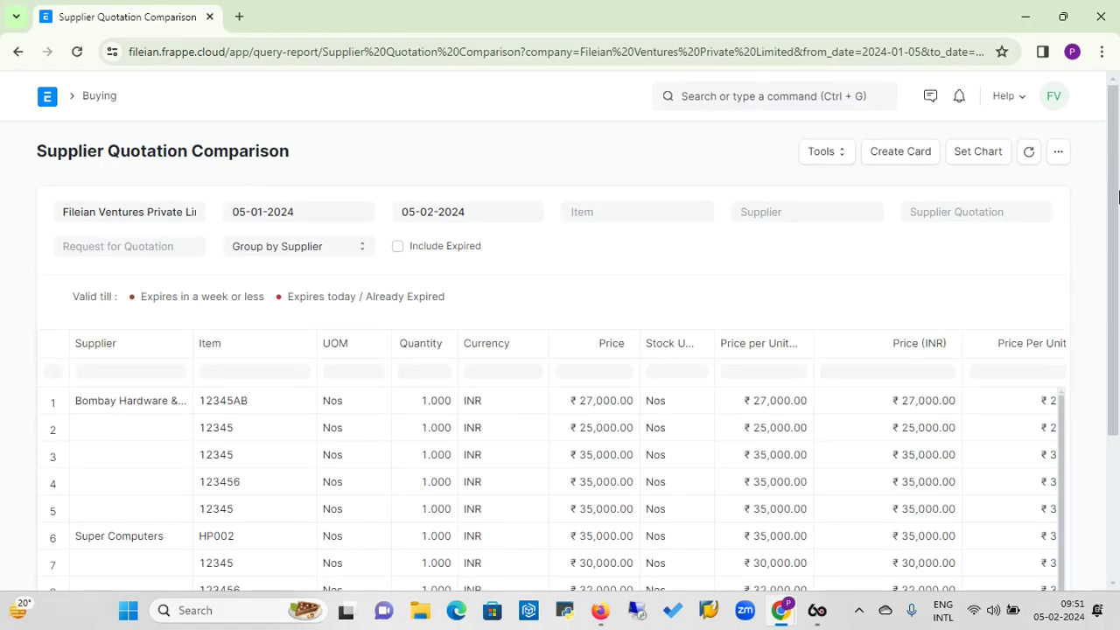
Widen the Request for Quotation column and compare the suppliers' prices, quotations, validity dates and linked requests across the report
drag(1118, 197, 1060, 400)
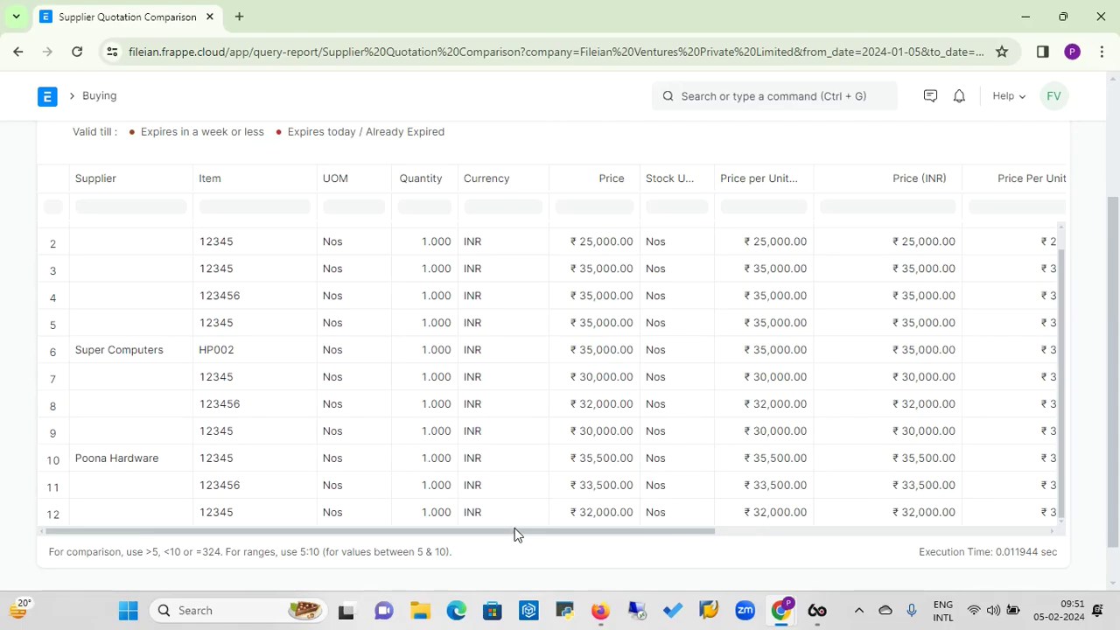
drag(515, 535, 850, 569)
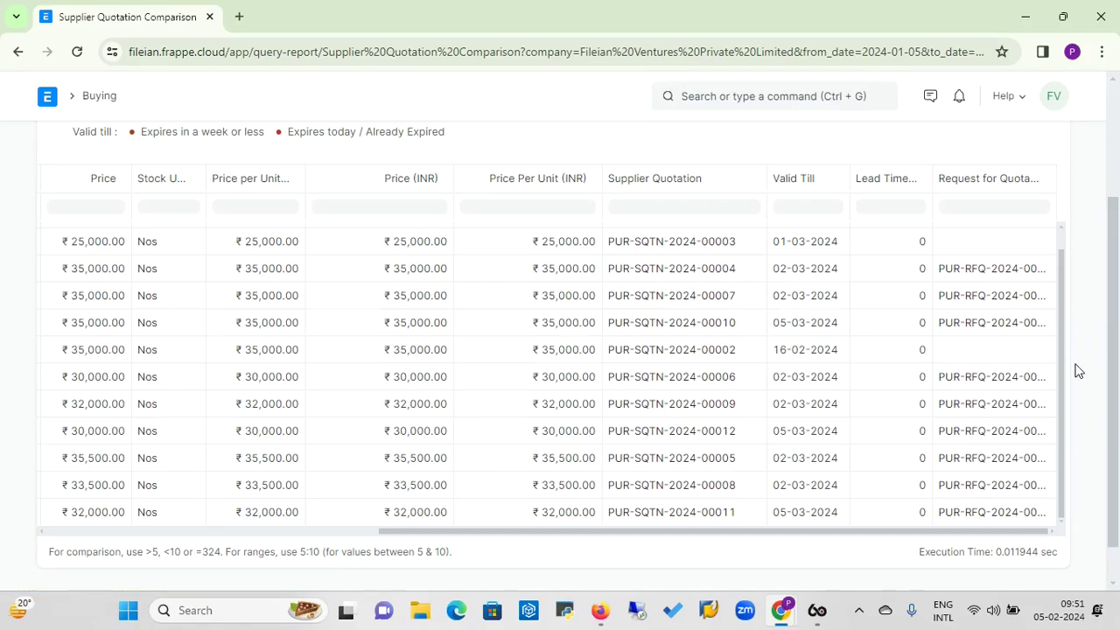
scroll(1066, 387, up, 1)
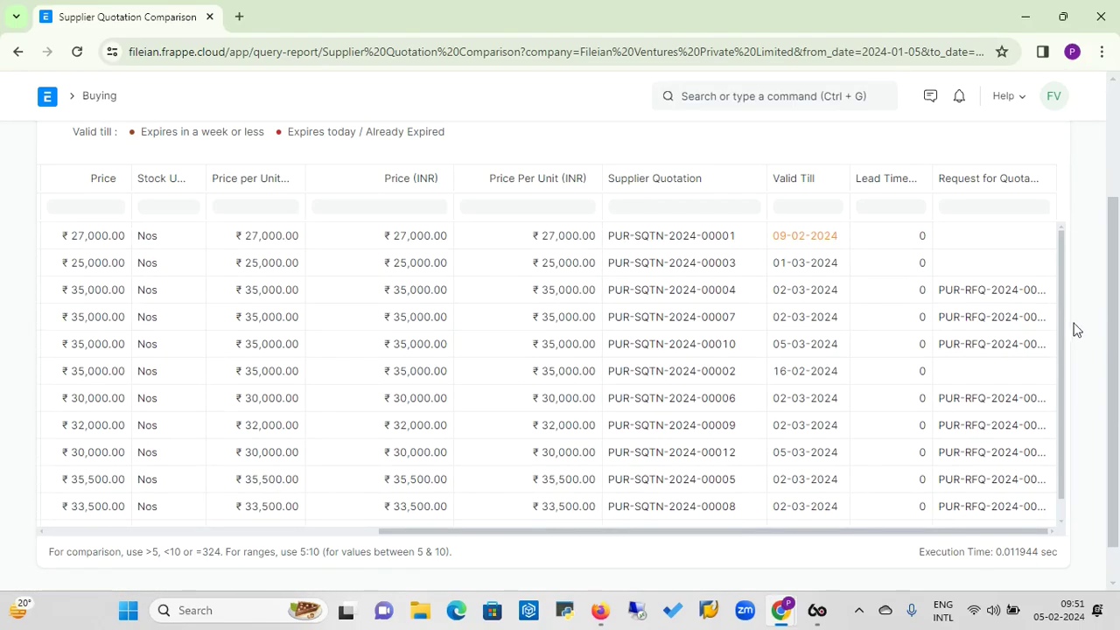
scroll(1059, 394, down, 1)
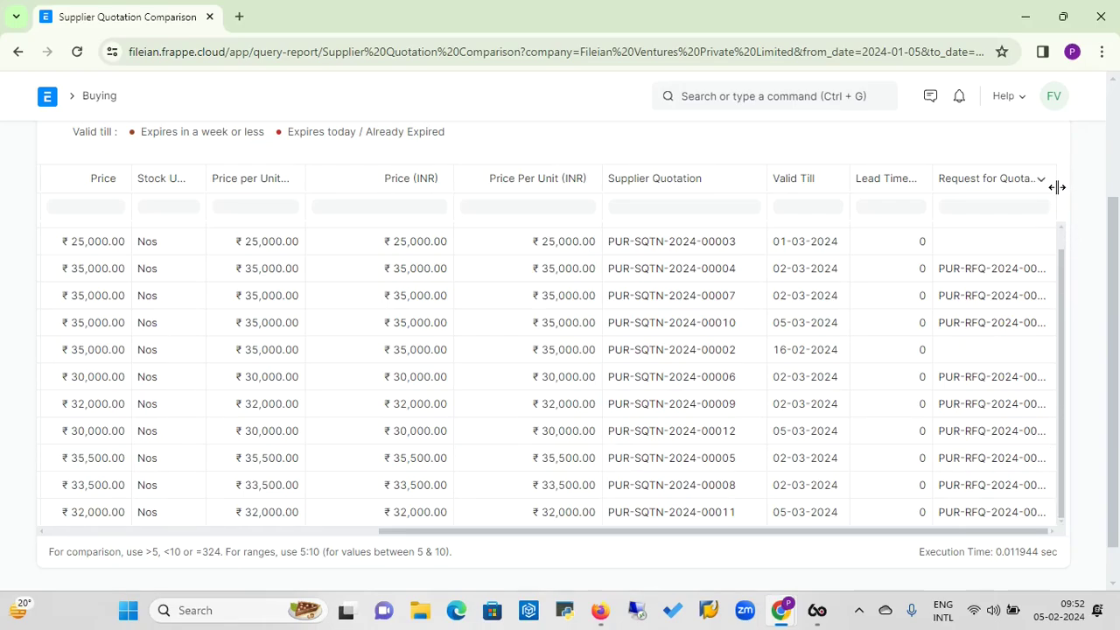
drag(1057, 188, 1090, 207)
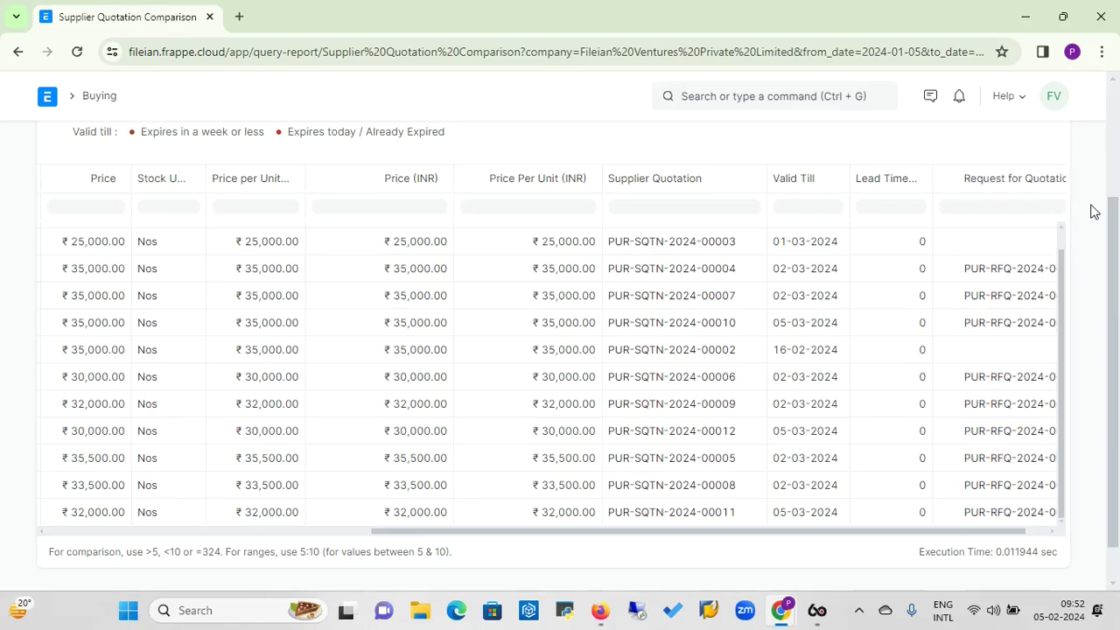
click(1052, 533)
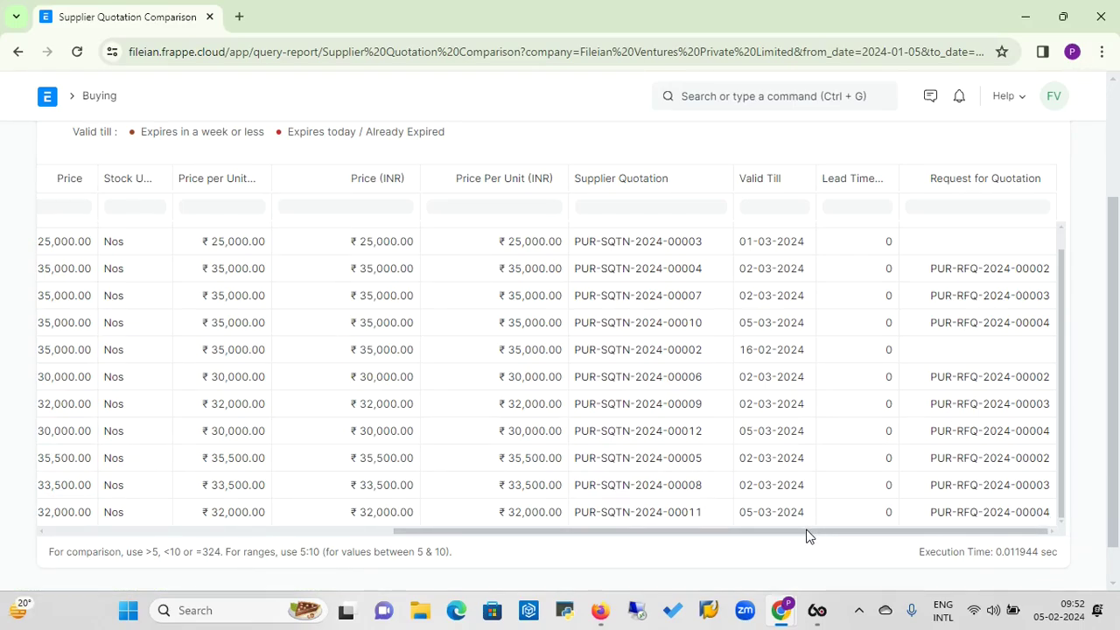
drag(807, 535, 458, 606)
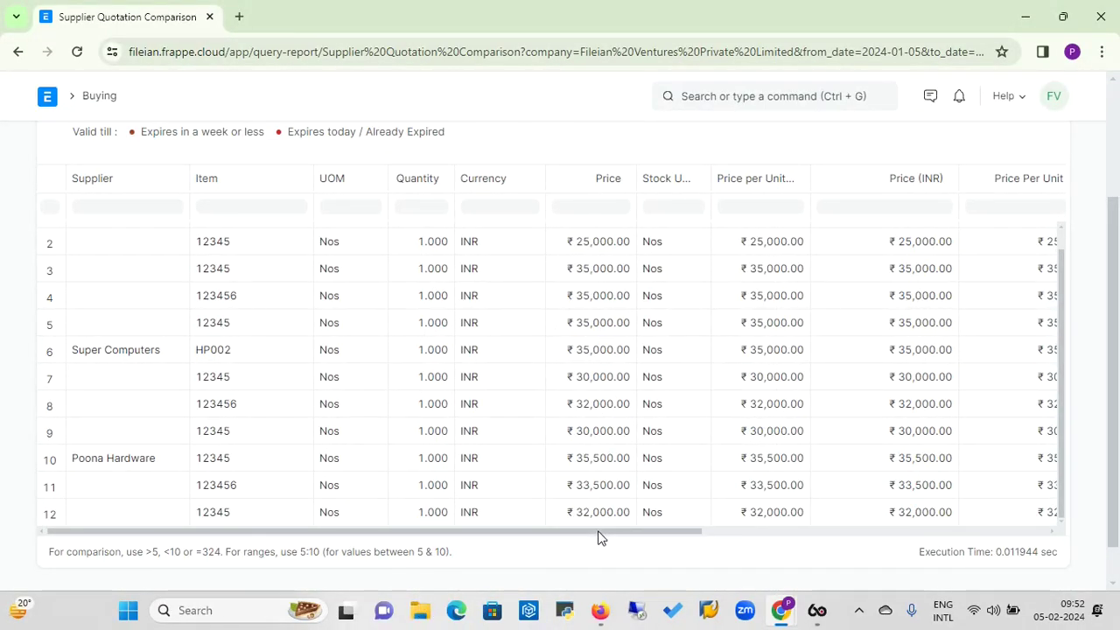
drag(600, 537, 974, 541)
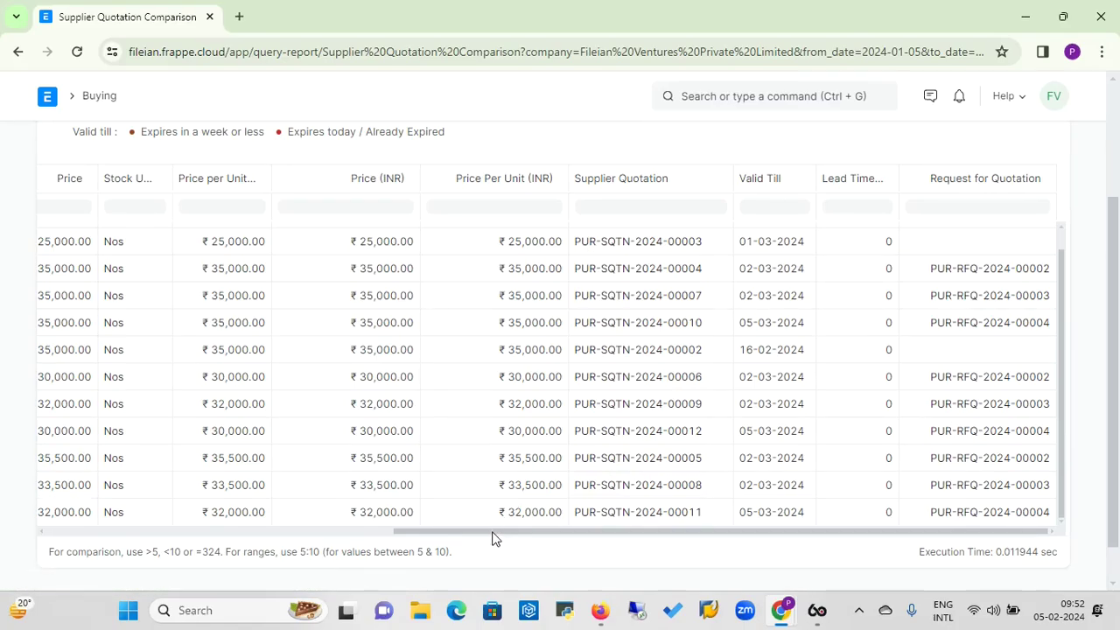
drag(493, 535, 520, 578)
Start a new purchase order from the Buying workspace and set its supplier to Super Computers
click(97, 100)
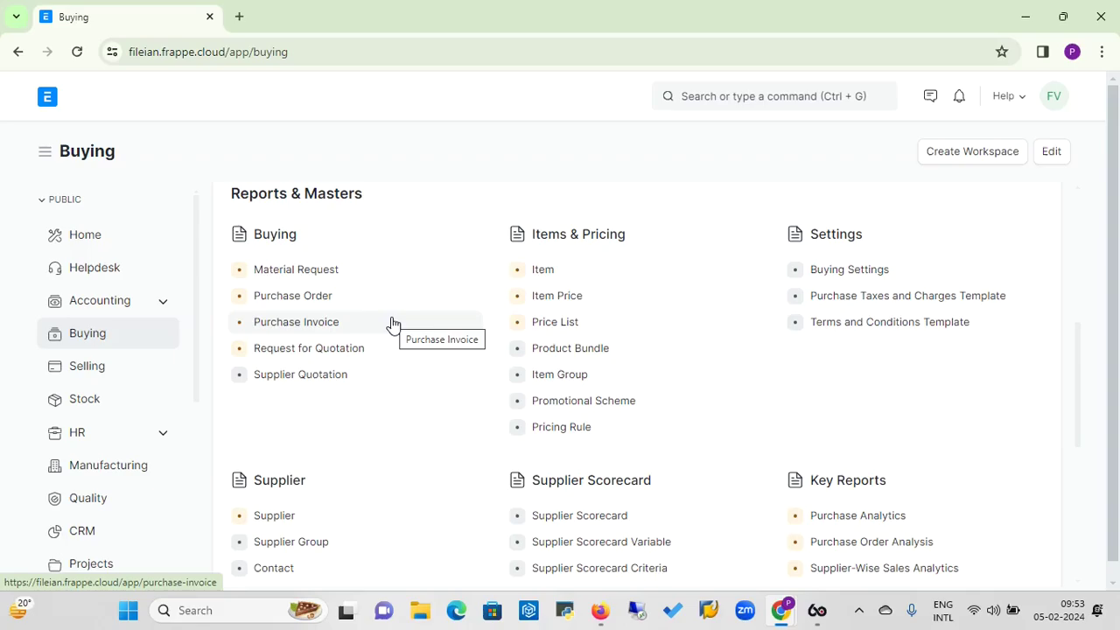
click(302, 304)
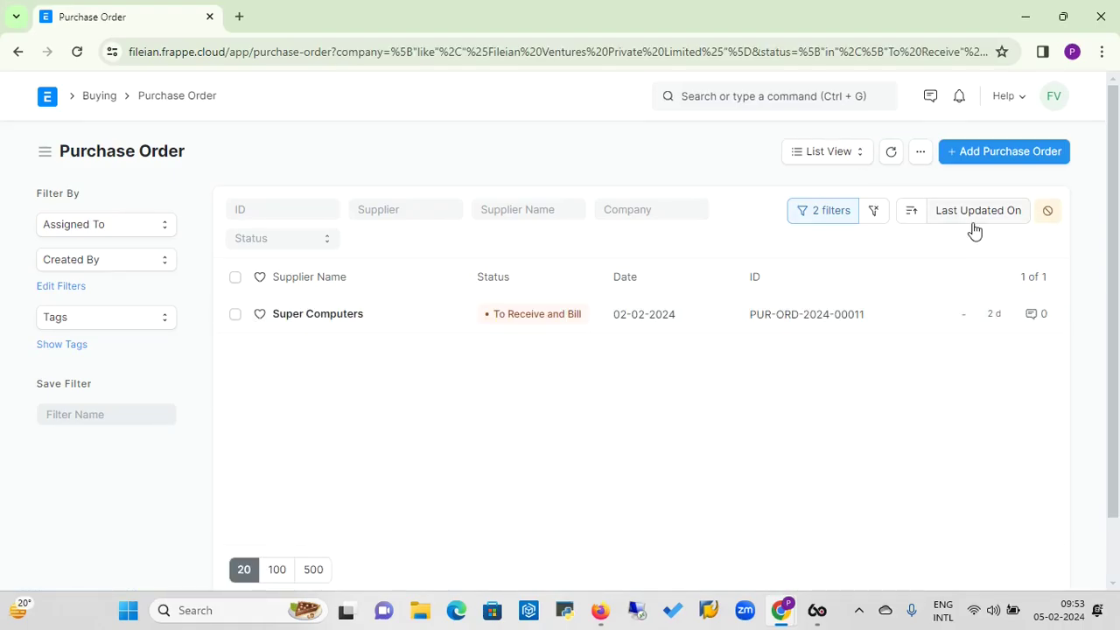
click(1017, 154)
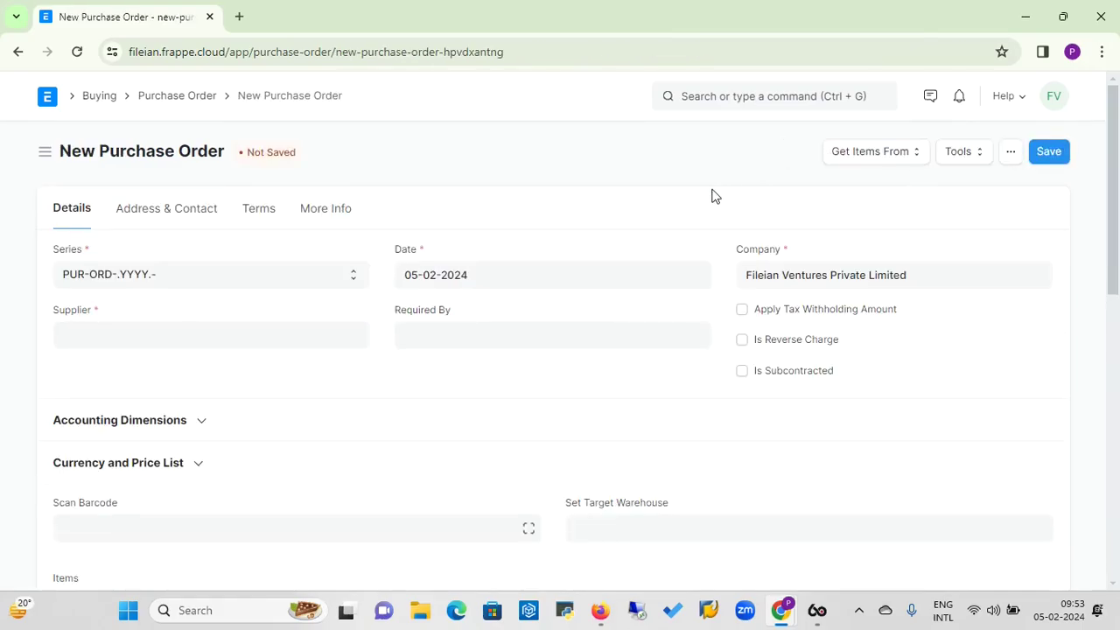
click(293, 341)
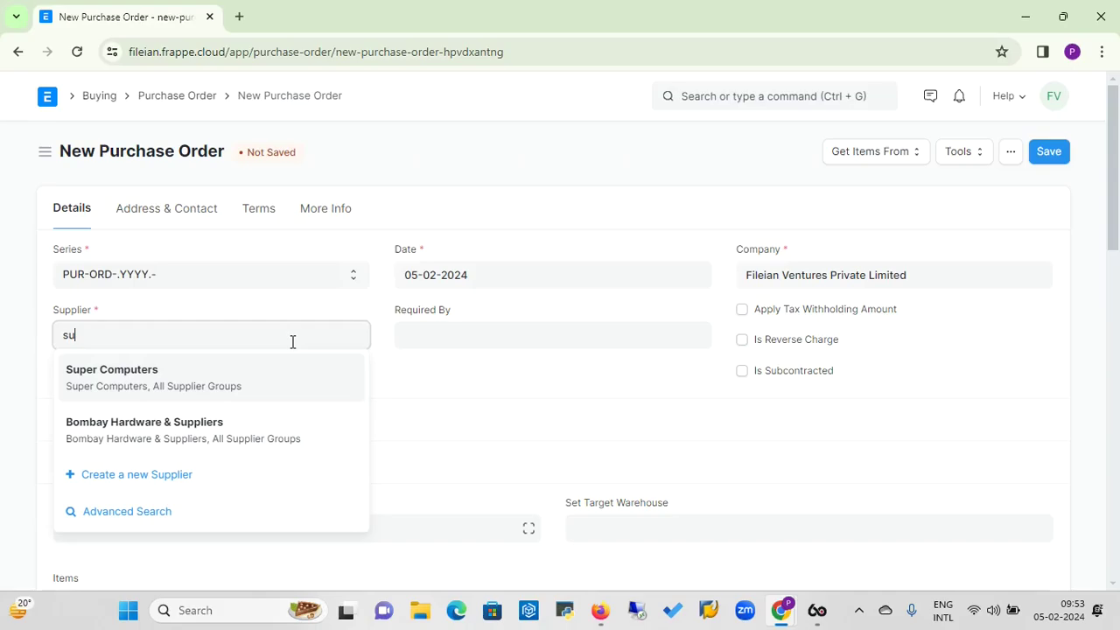
click(145, 377)
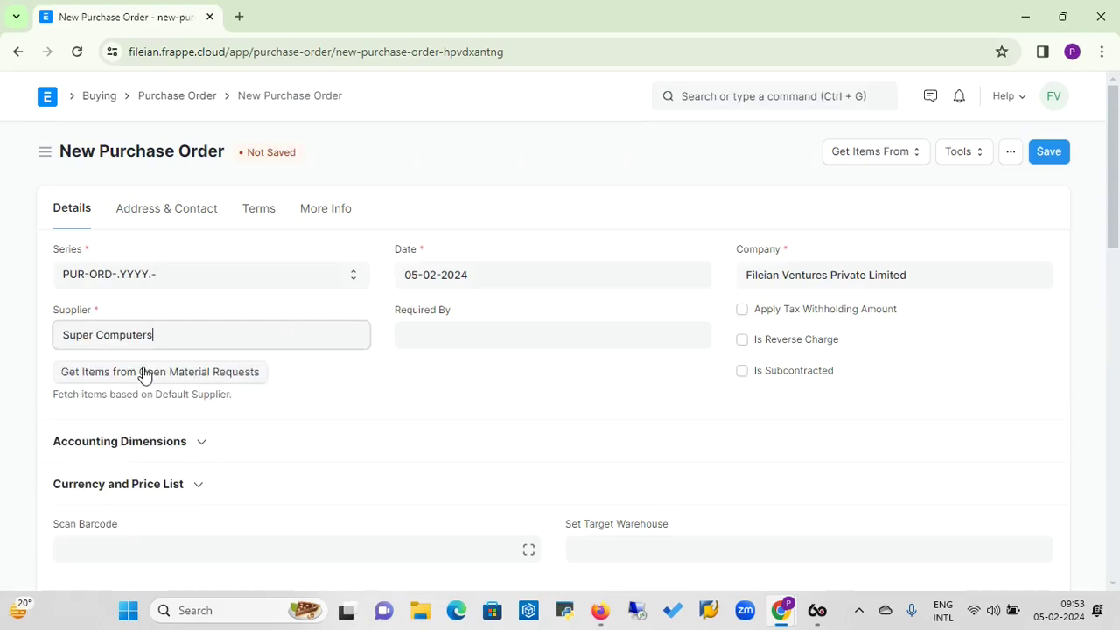
Fetch the purchase order items from the Super Computers supplier quotation valid till 2024-03-05
click(915, 158)
click(915, 158)
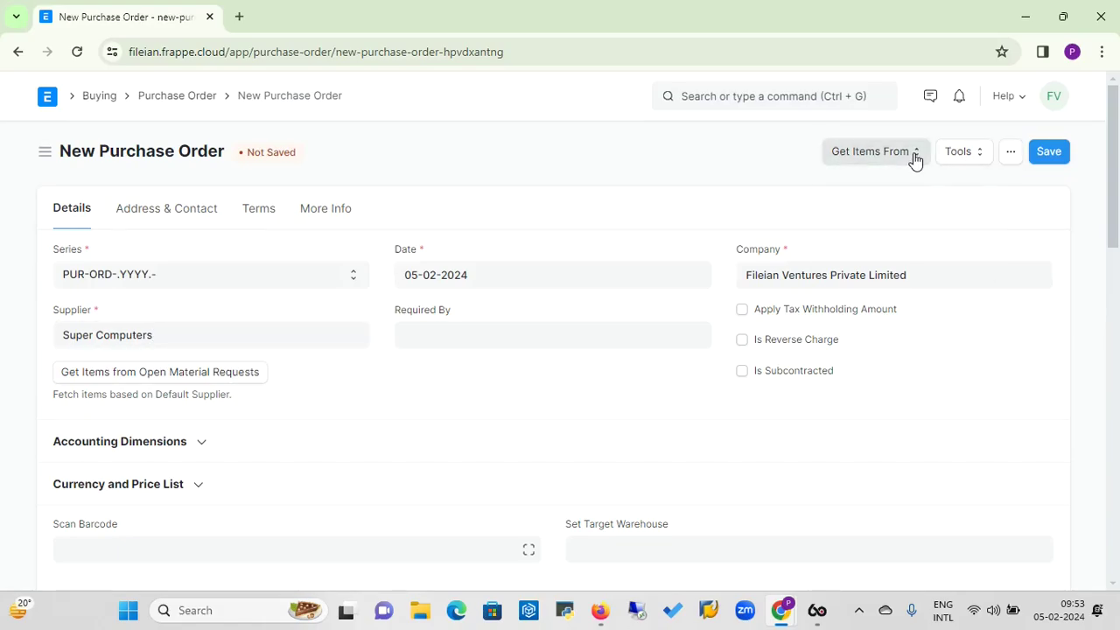
click(915, 159)
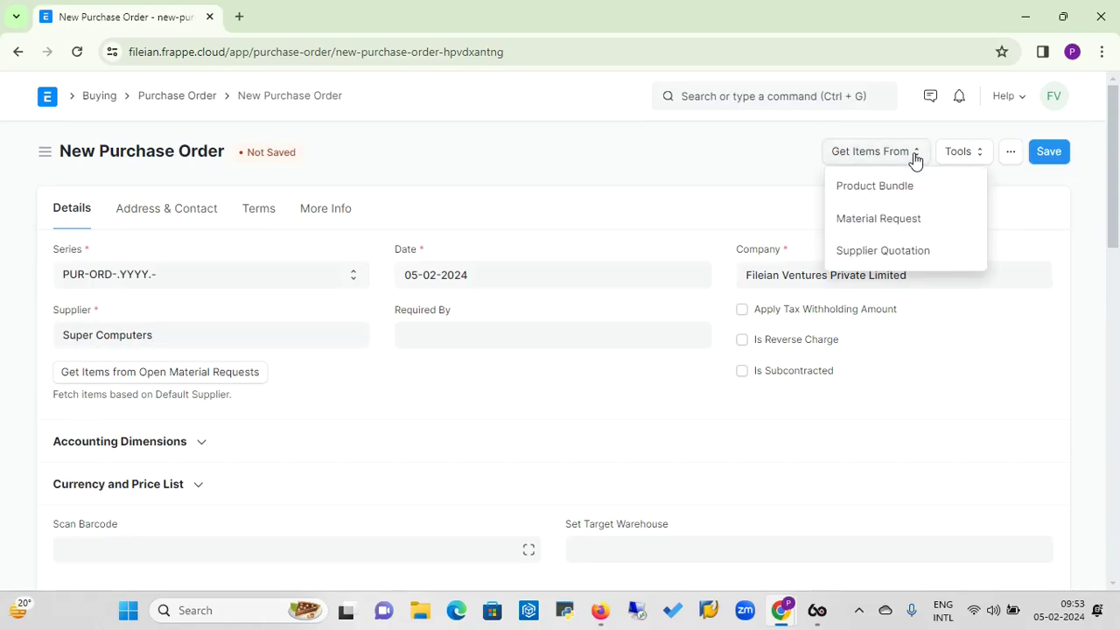
click(876, 254)
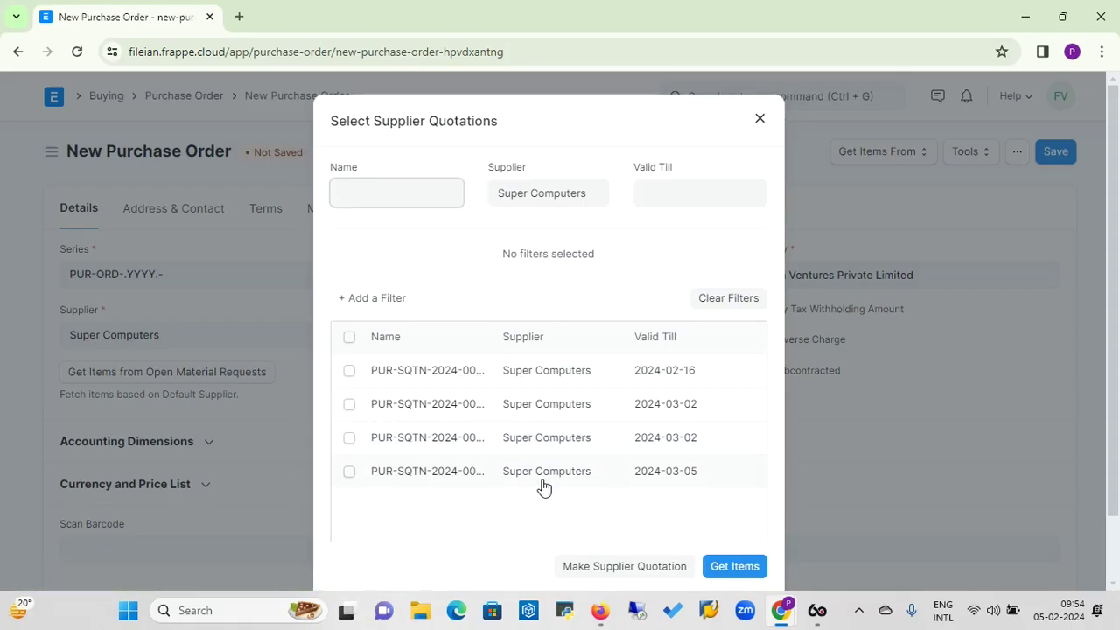
click(350, 475)
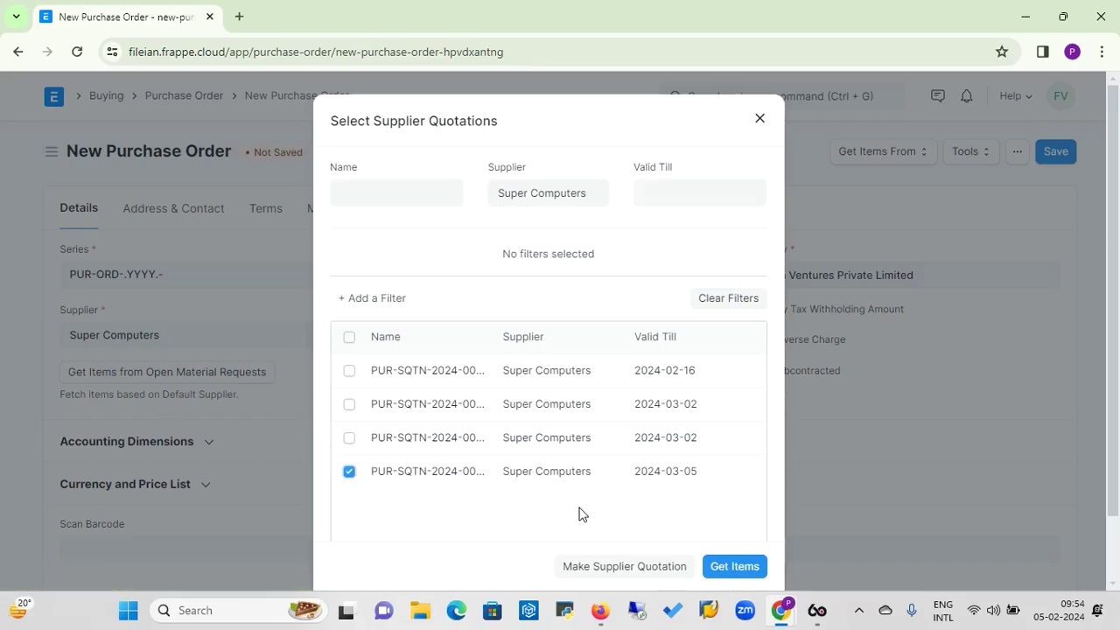
click(735, 567)
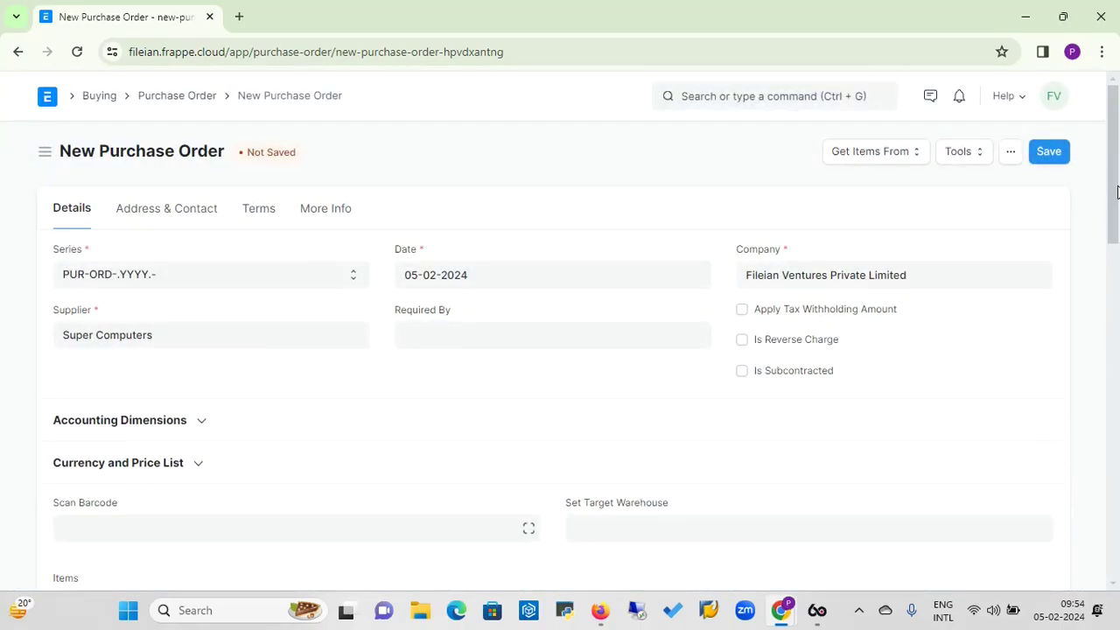
Check the fetched item row and set the purchase order's Required By date to 06-02-2024
drag(1117, 191, 1114, 228)
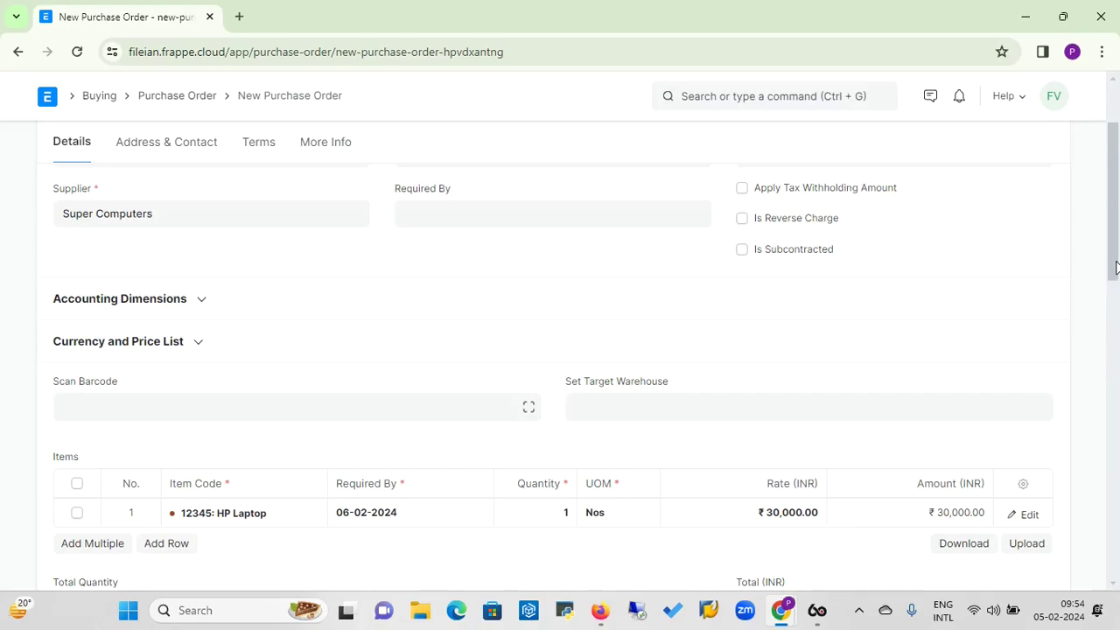
drag(1116, 268, 1116, 239)
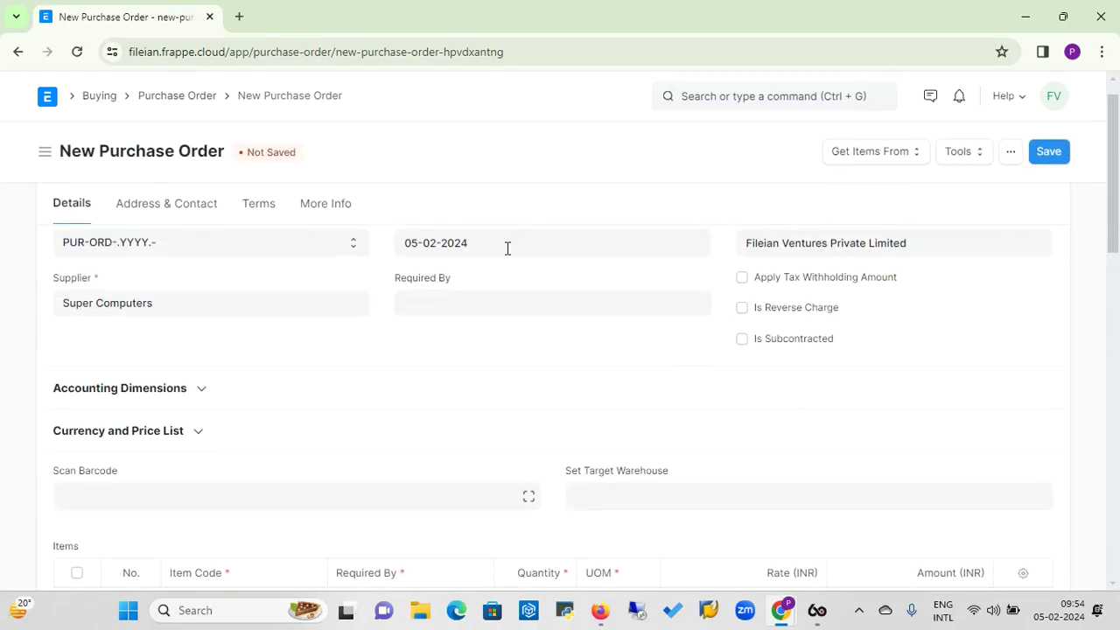
click(420, 303)
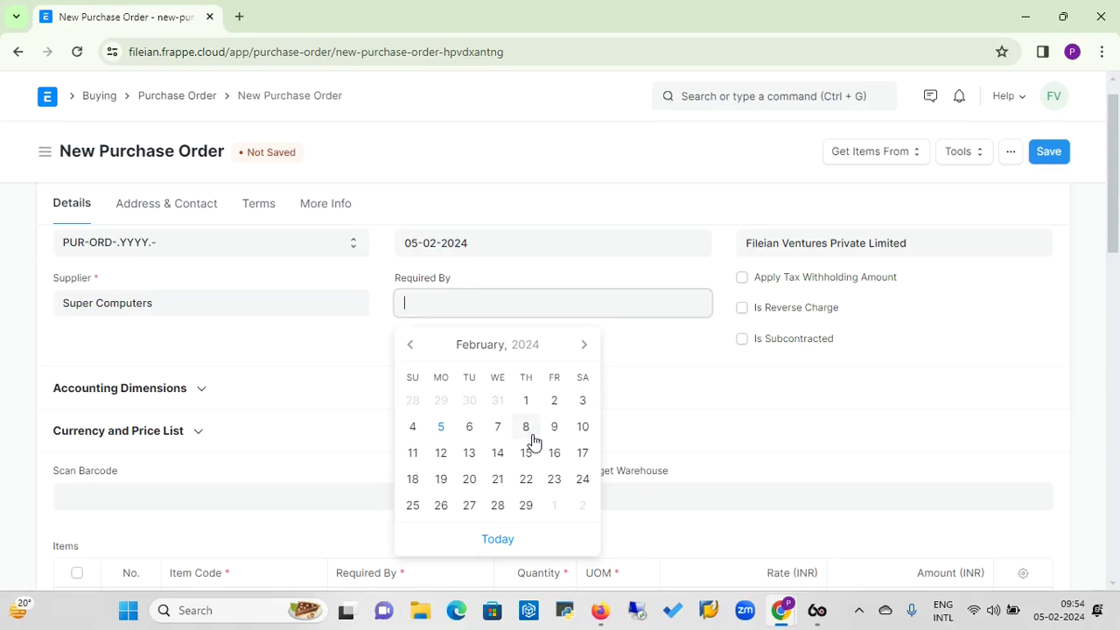
click(464, 434)
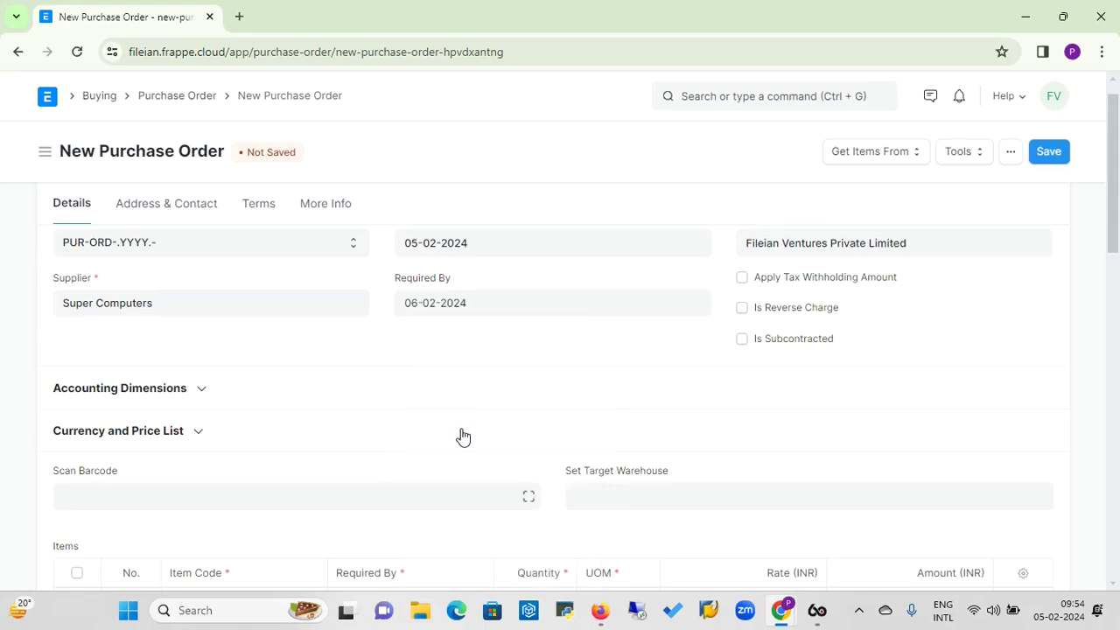
Review the purchase order's currency and price list, payment terms, and terms and conditions
click(196, 432)
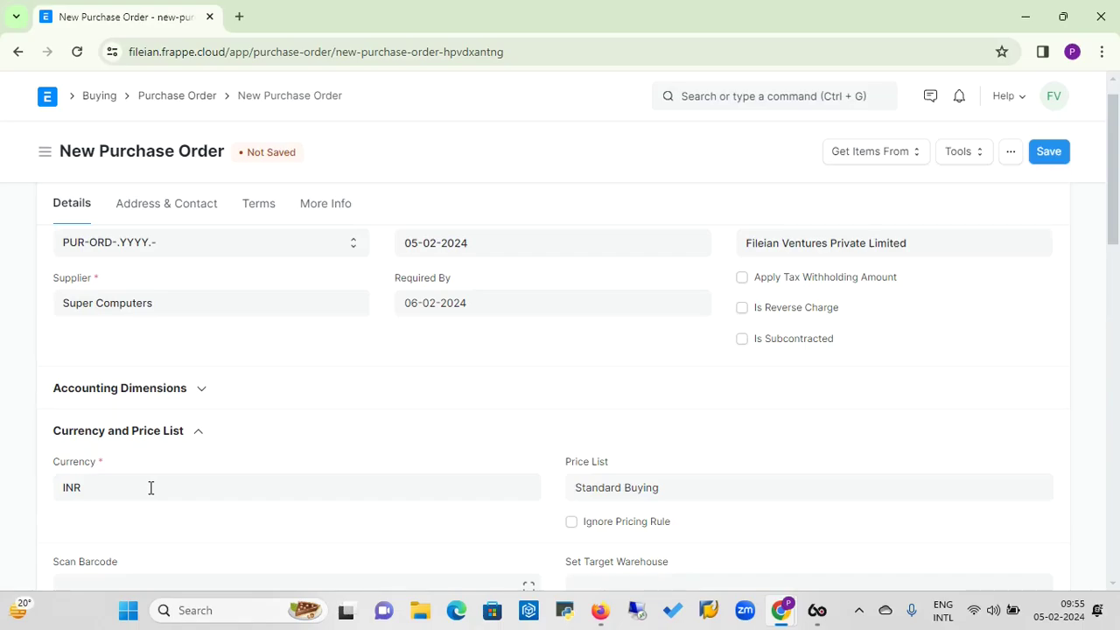
click(200, 437)
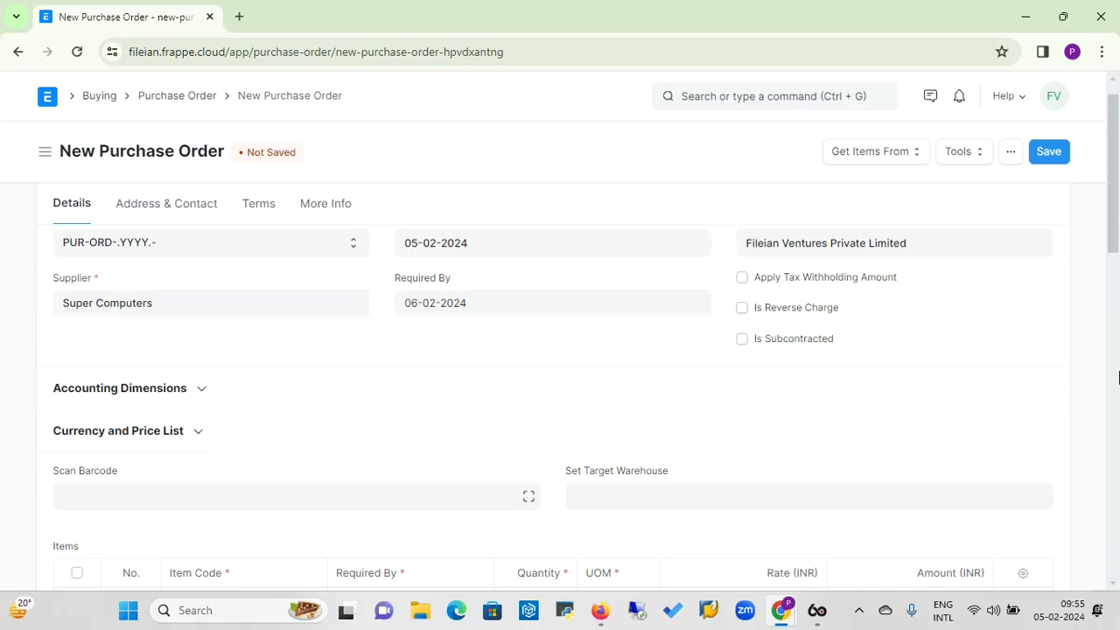
click(255, 207)
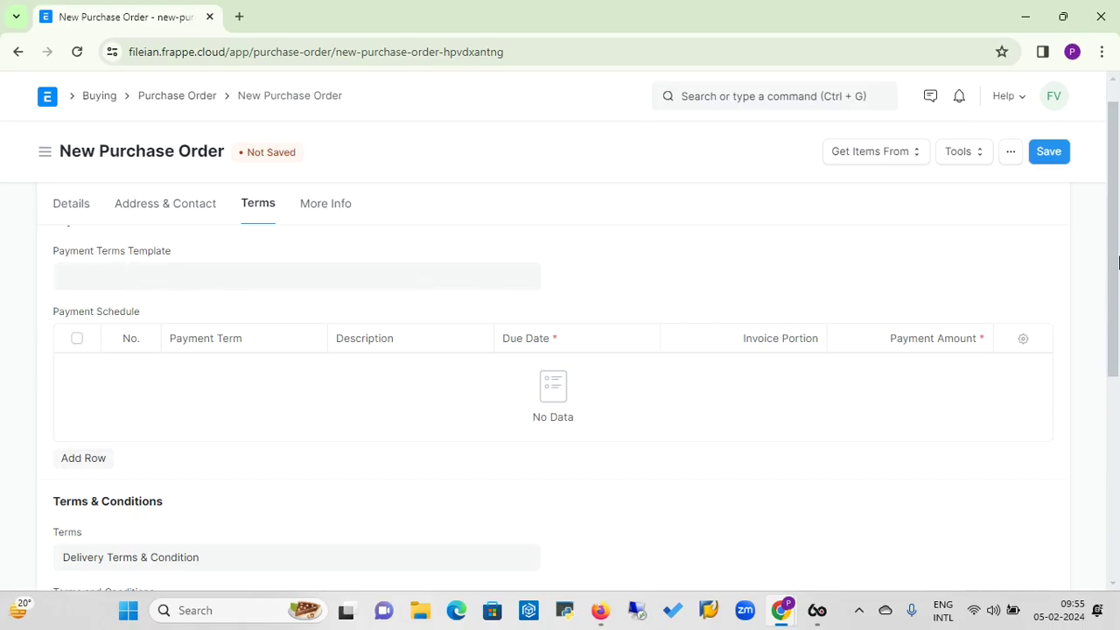
drag(1112, 238, 1111, 353)
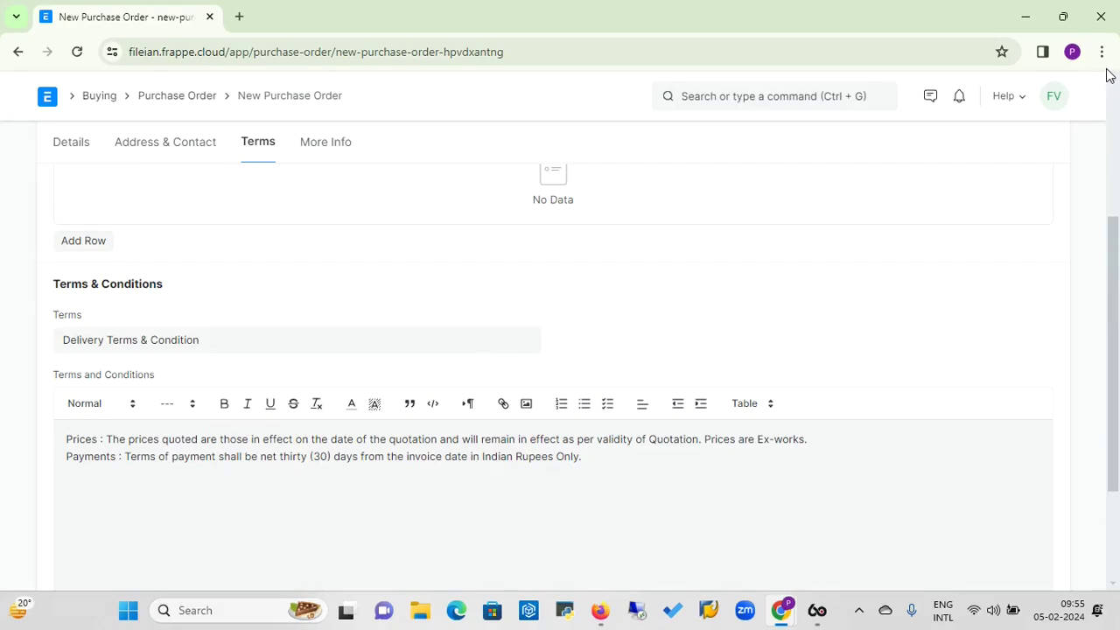
scroll(1115, 109, up, 3)
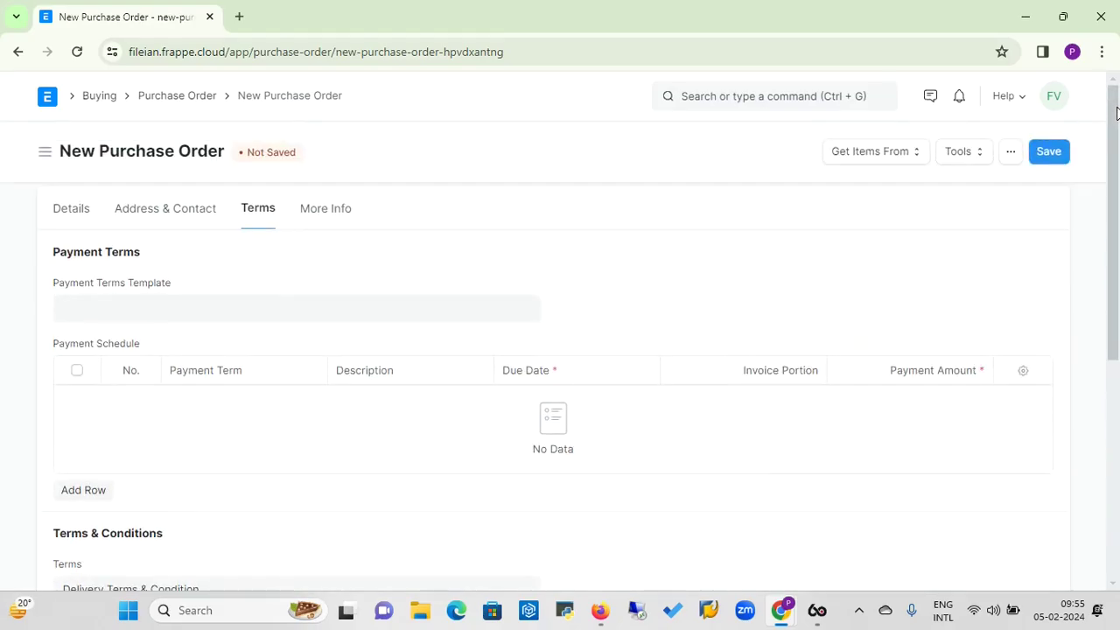
Save and permanently submit the Super Computers purchase order
click(1049, 152)
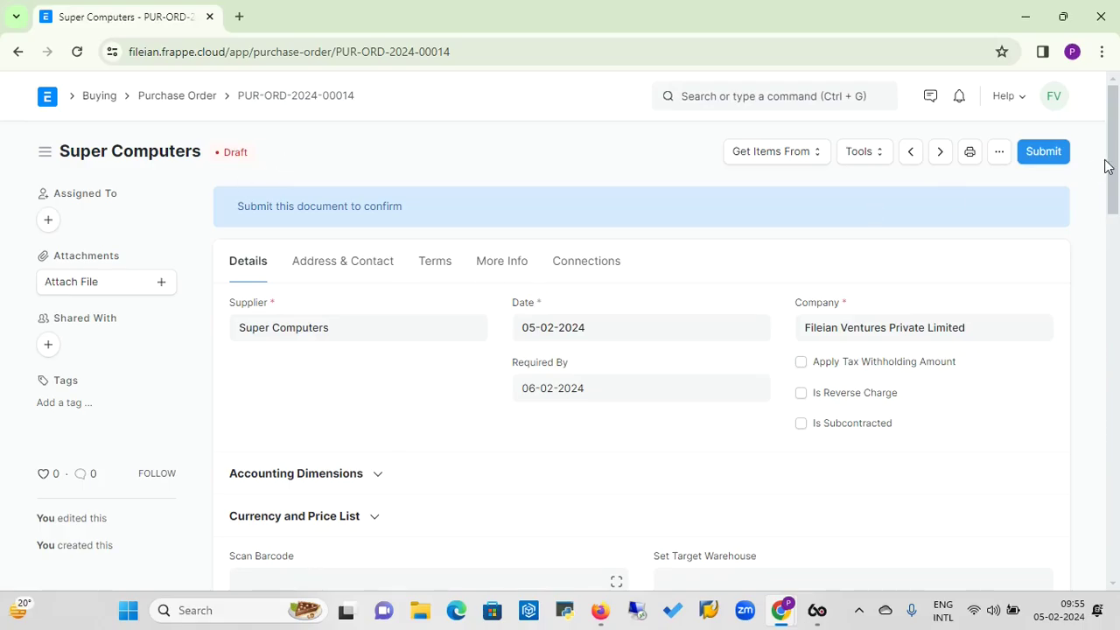
click(1044, 154)
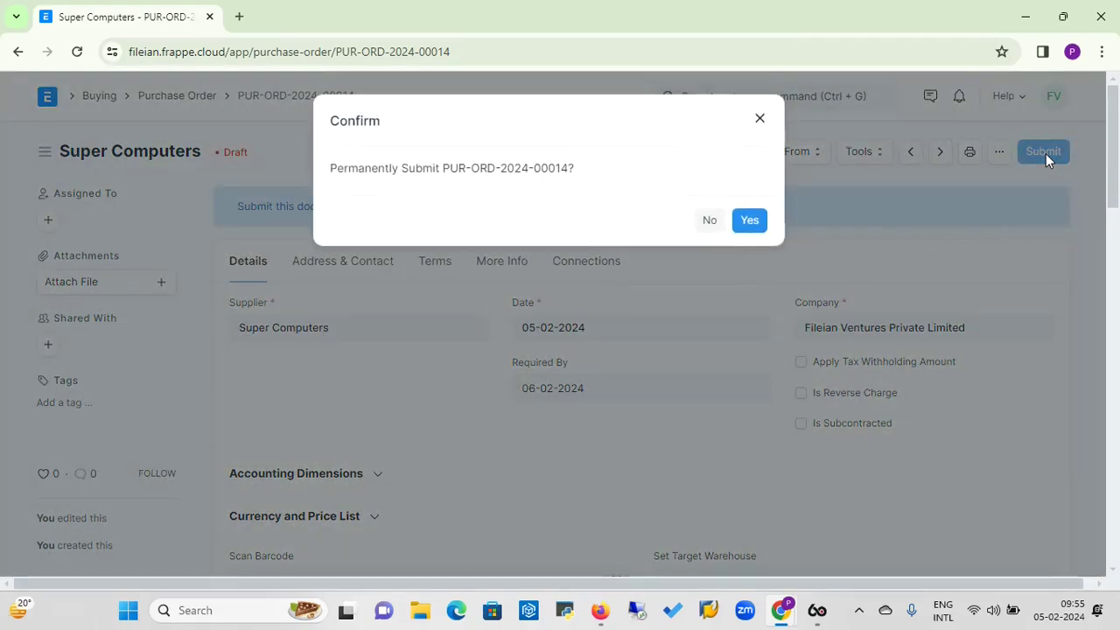
click(758, 222)
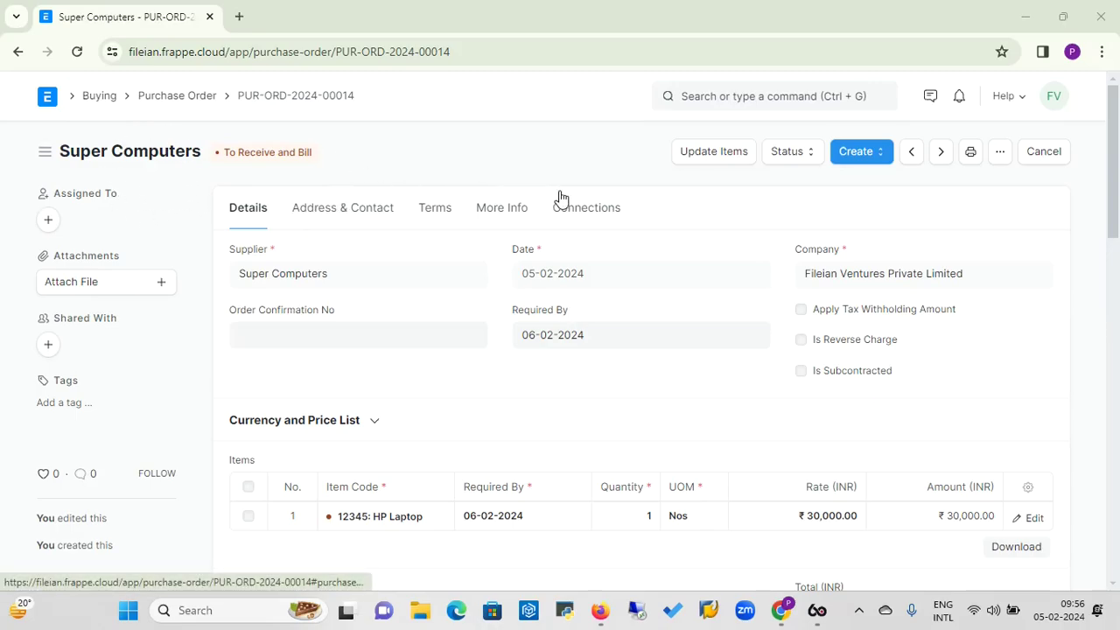
click(1002, 161)
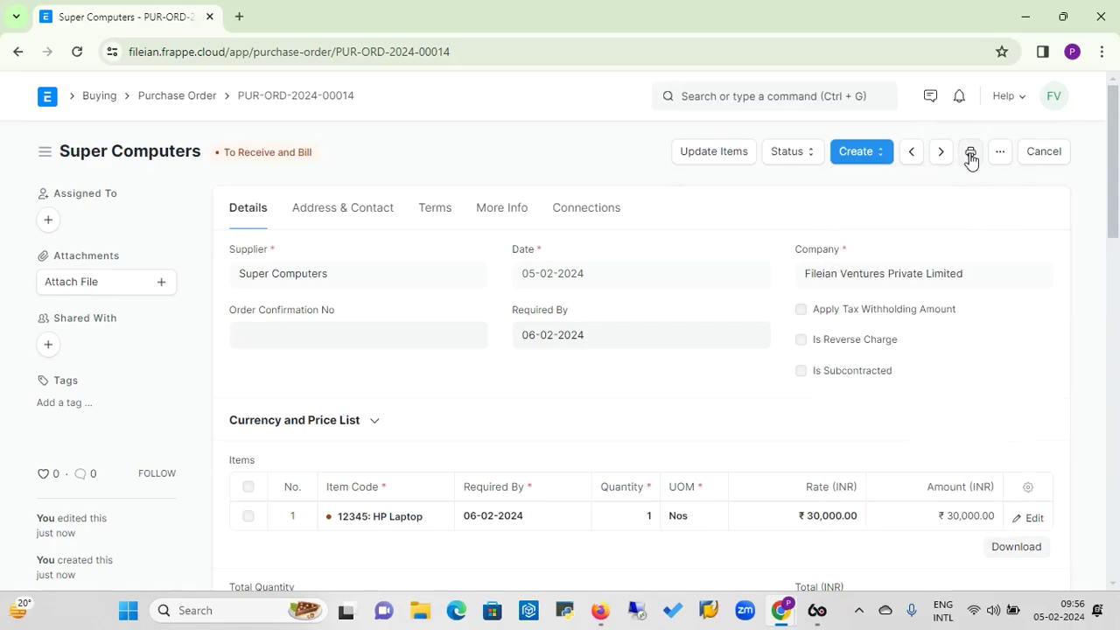
Preview the purchase order's print layout and reopen the 05-02-2024 Super Computers order from the purchase order list
click(970, 154)
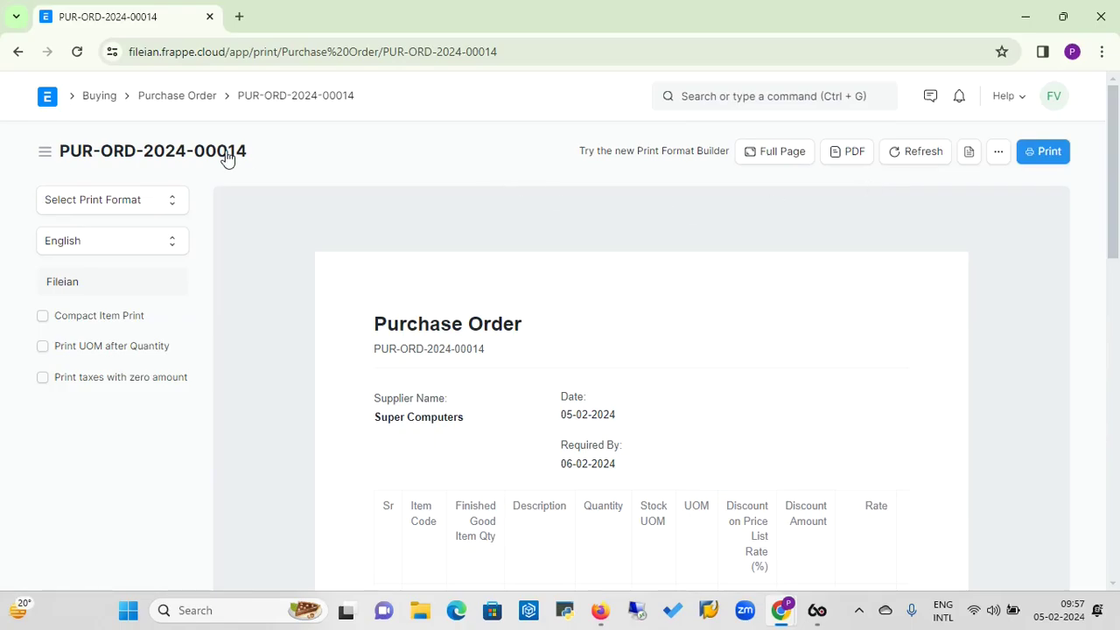
click(180, 98)
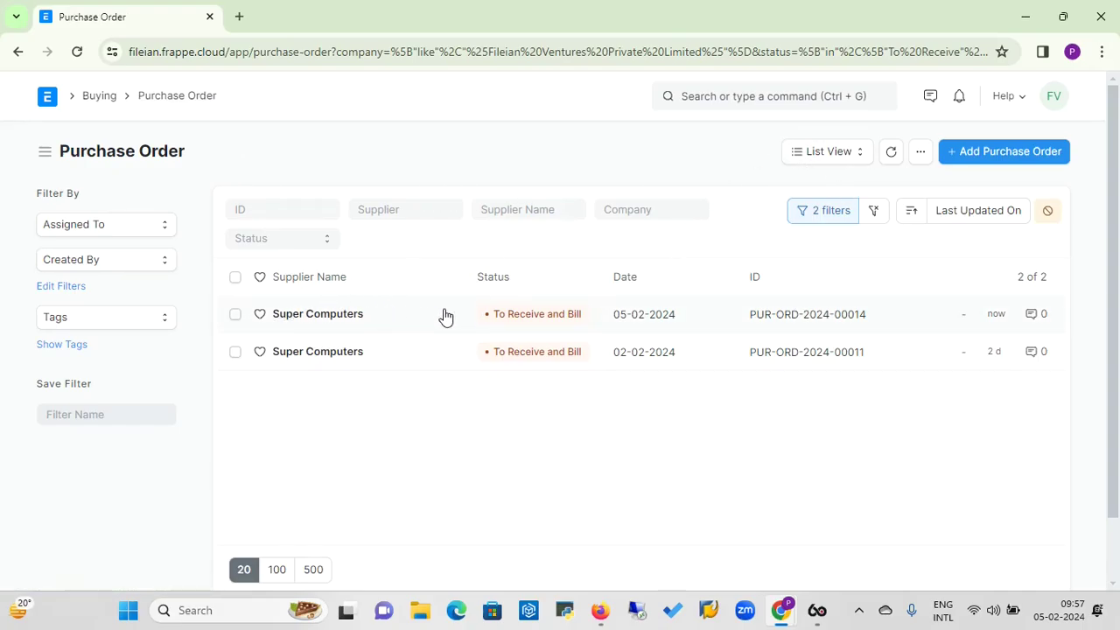
click(334, 323)
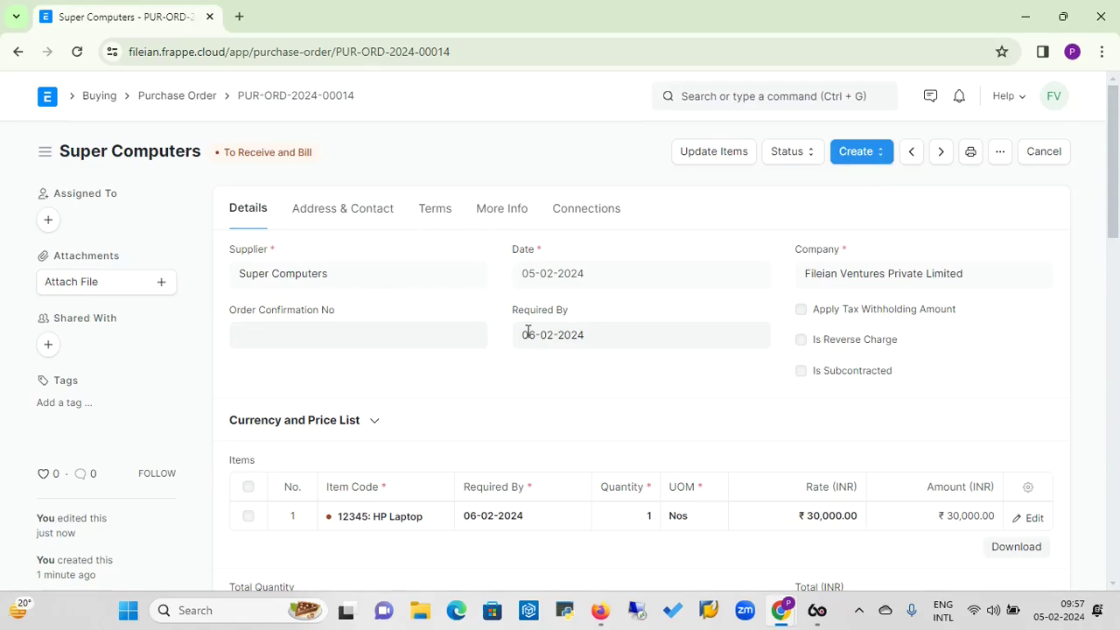
Create a purchase receipt from the Super Computers purchase order and enter 12 as the supplier delivery note
click(881, 165)
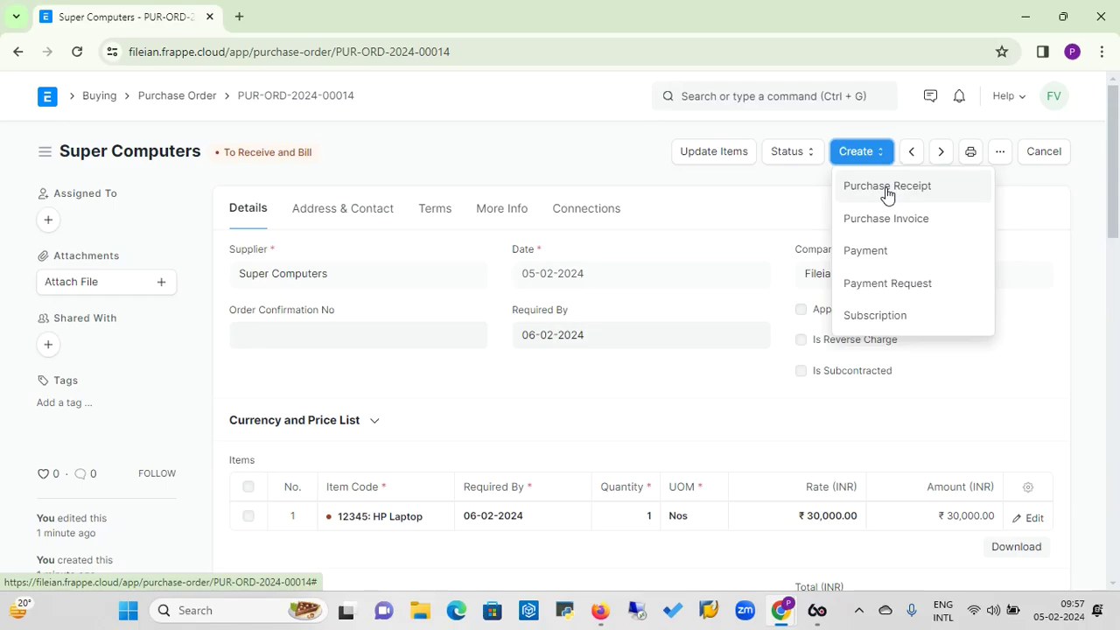
click(887, 187)
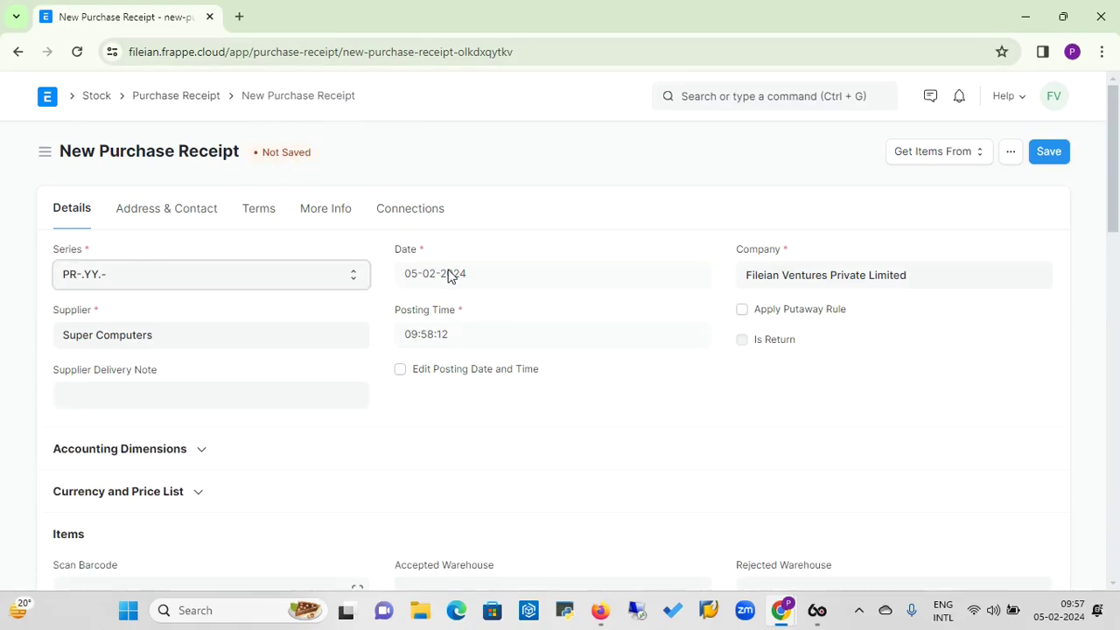
click(249, 401)
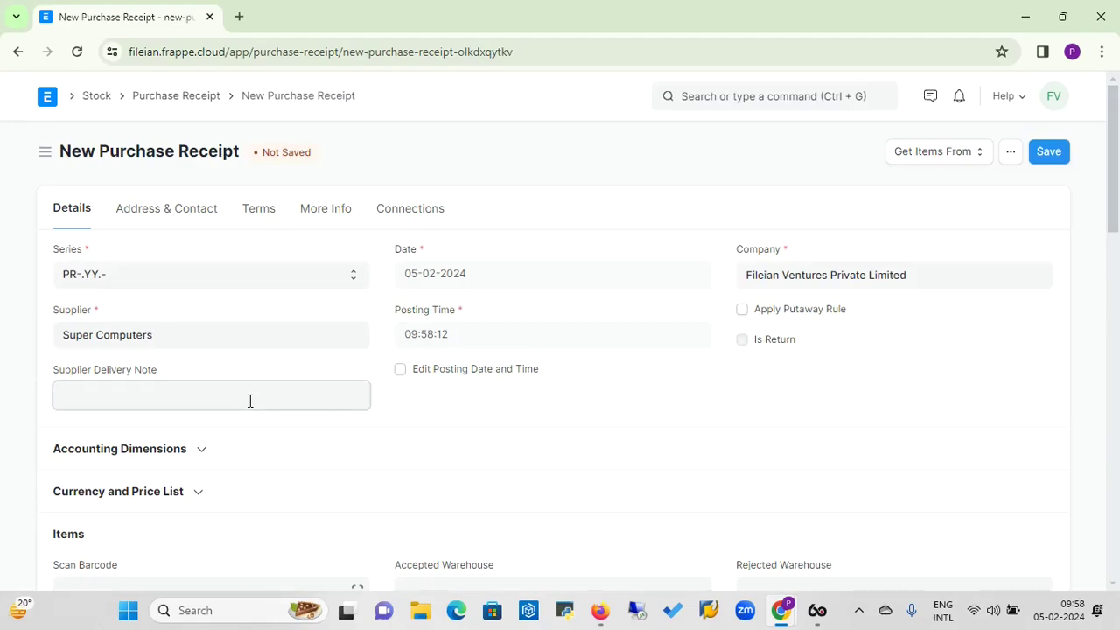
text(123)
key(BackSpace)
Check the HP Laptop item row, and save and permanently submit the purchase receipt
drag(1112, 227, 1111, 327)
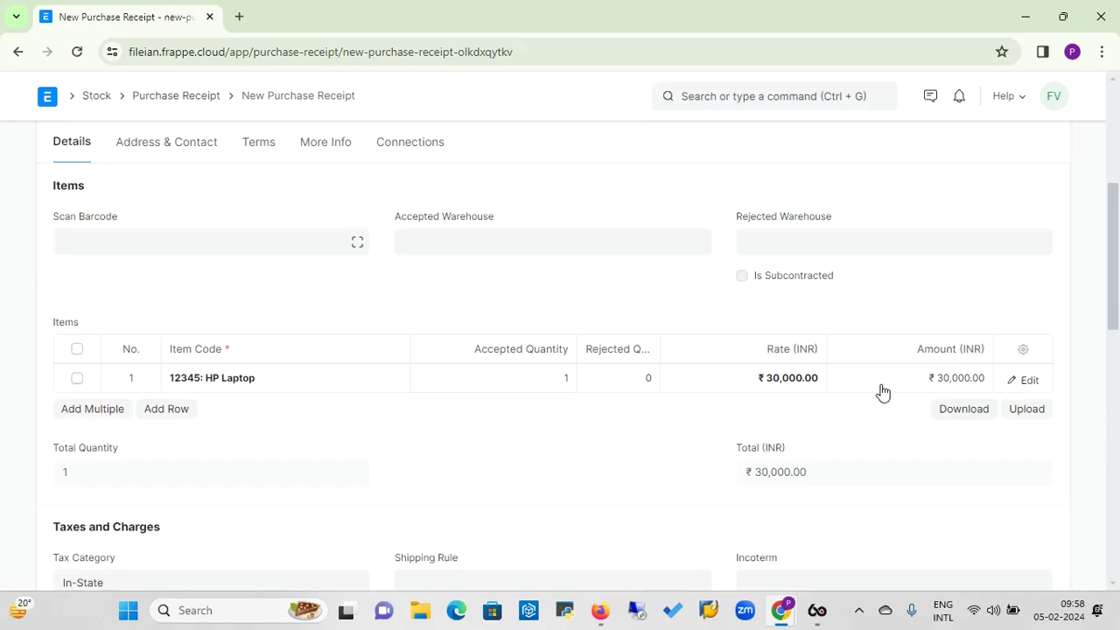
drag(1114, 306, 1117, 191)
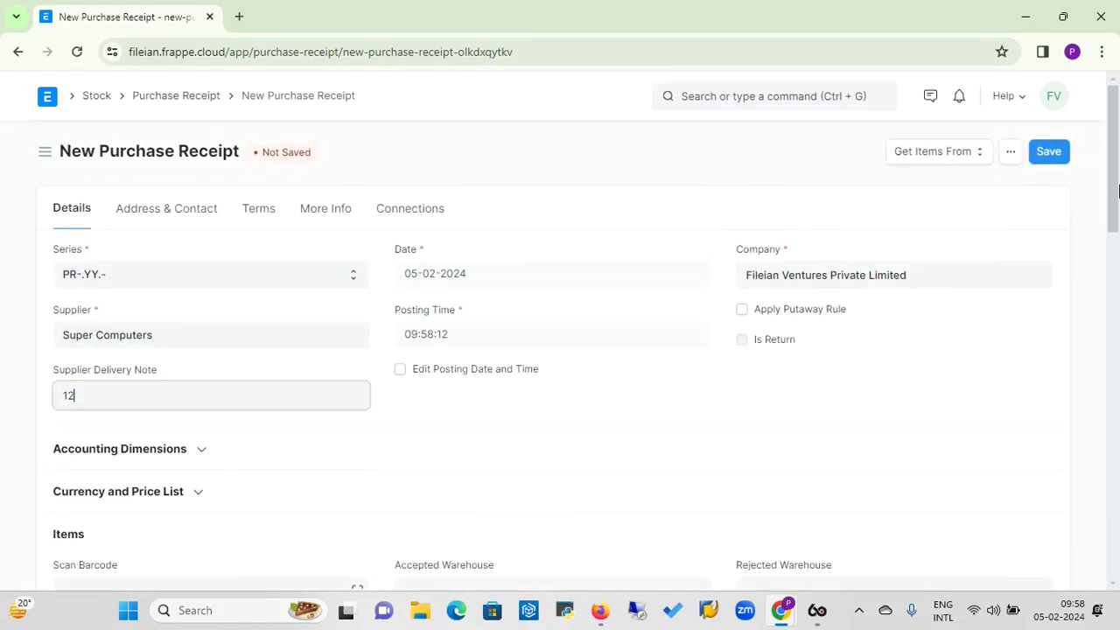
click(1052, 160)
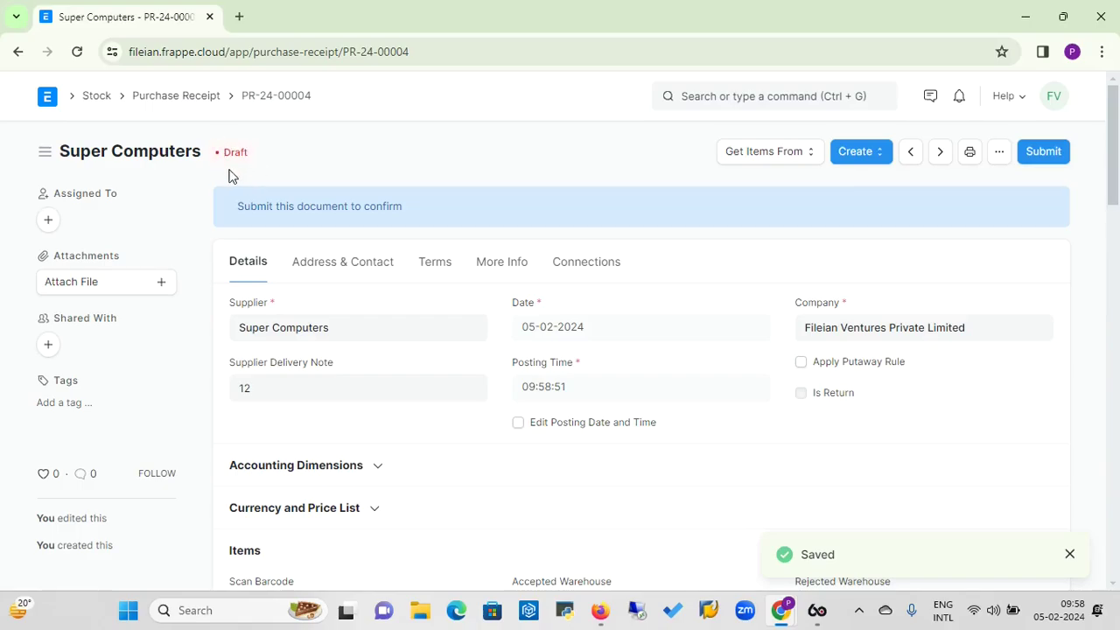
click(1043, 153)
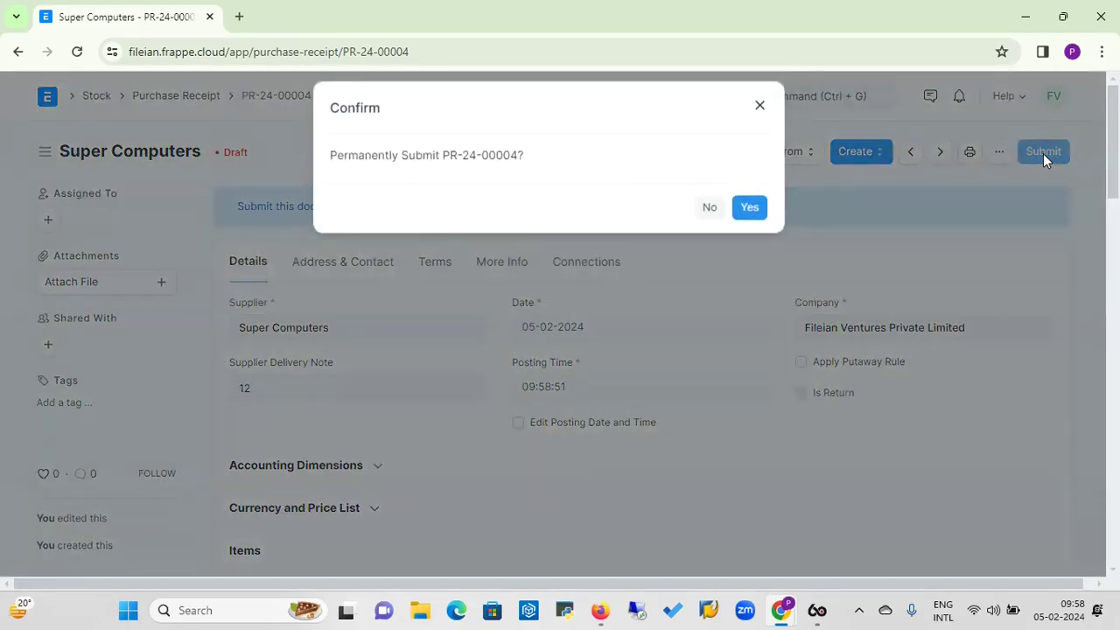
click(756, 229)
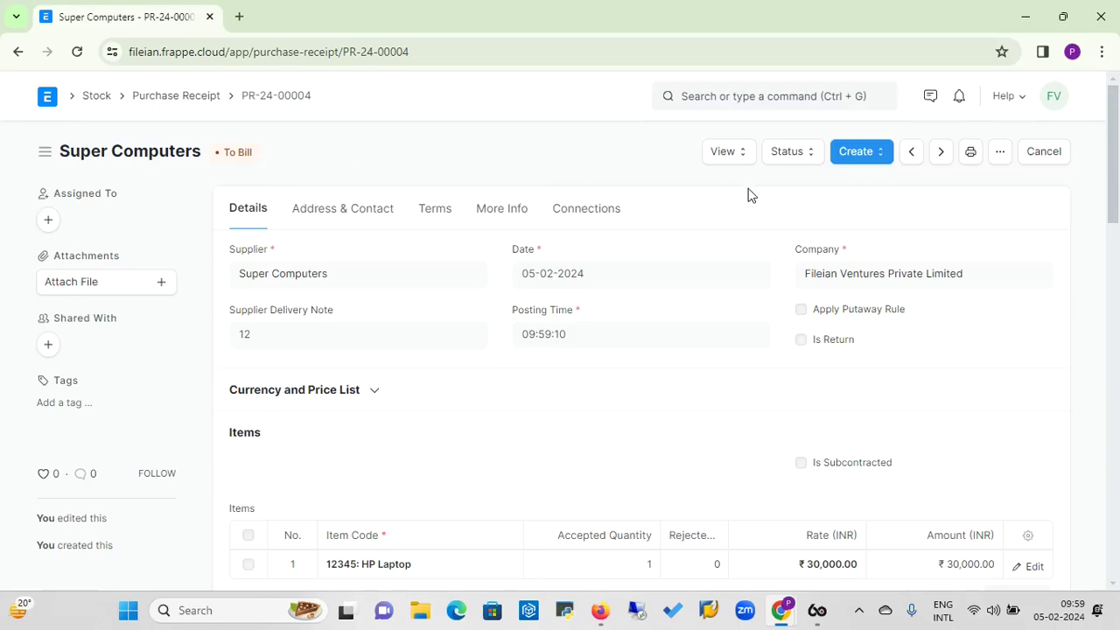
Examine the receipt's stock ledger entry, including quantities, warehouse, valuation rate and balance value
click(744, 157)
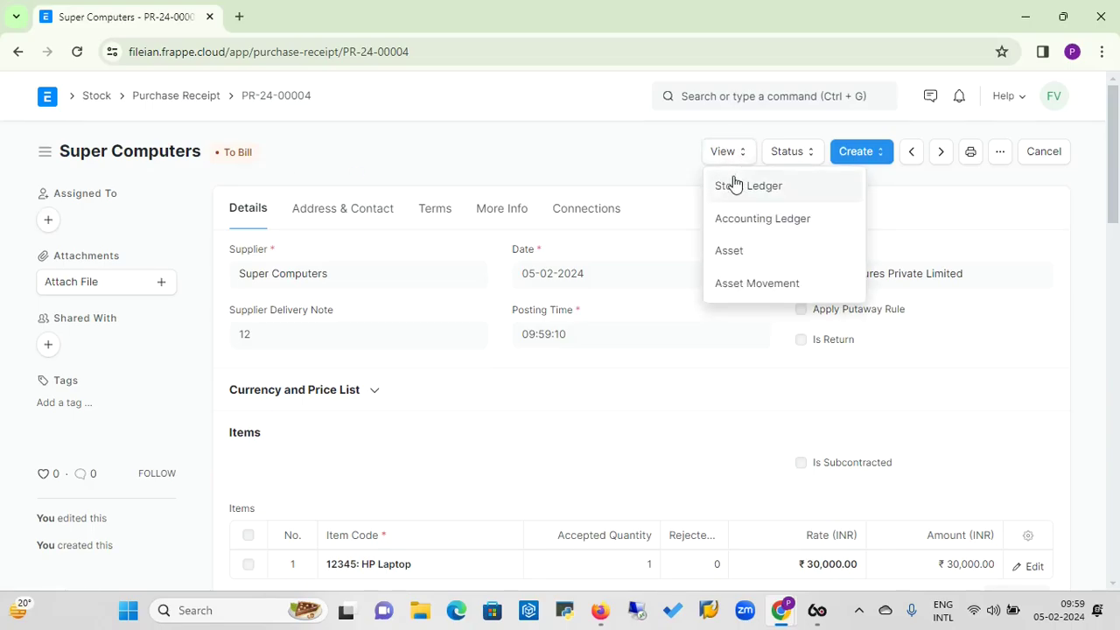
click(740, 192)
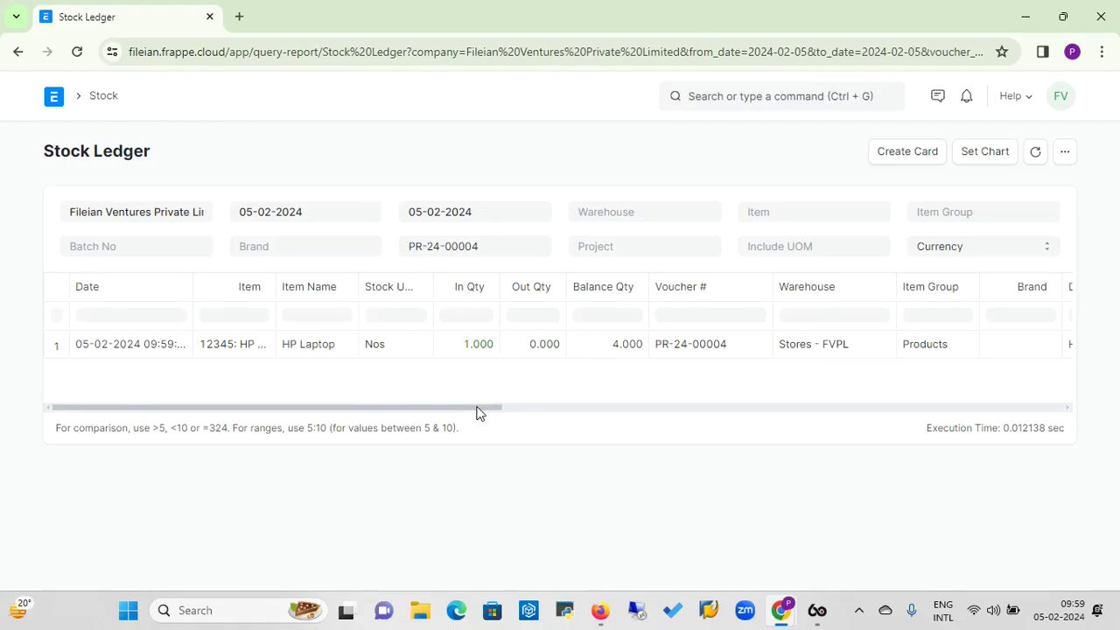
drag(477, 412, 797, 396)
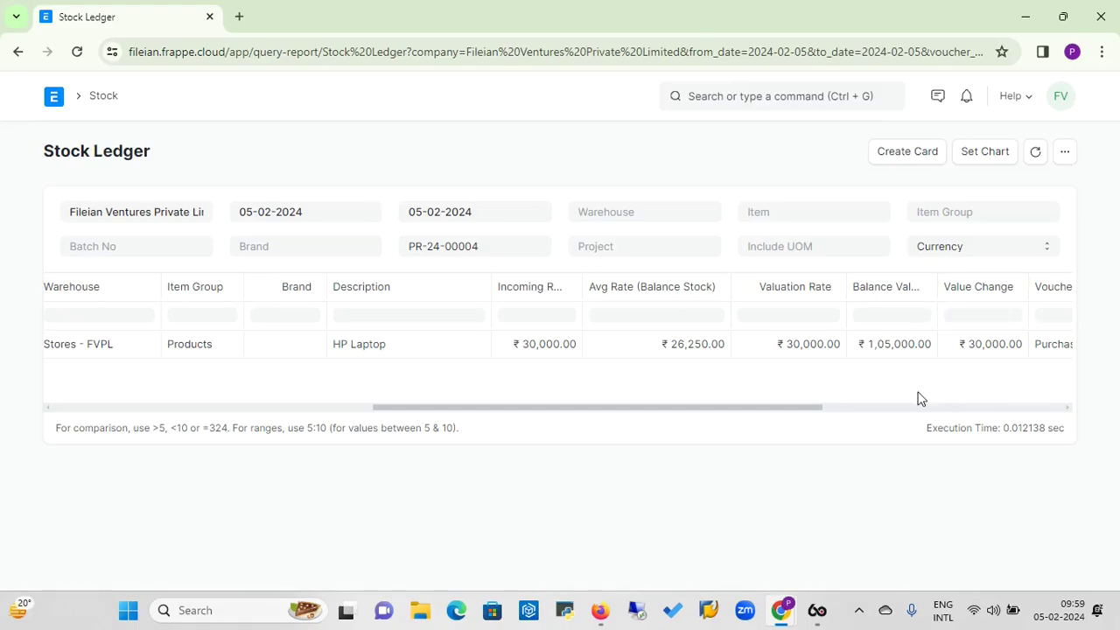
drag(709, 414, 403, 475)
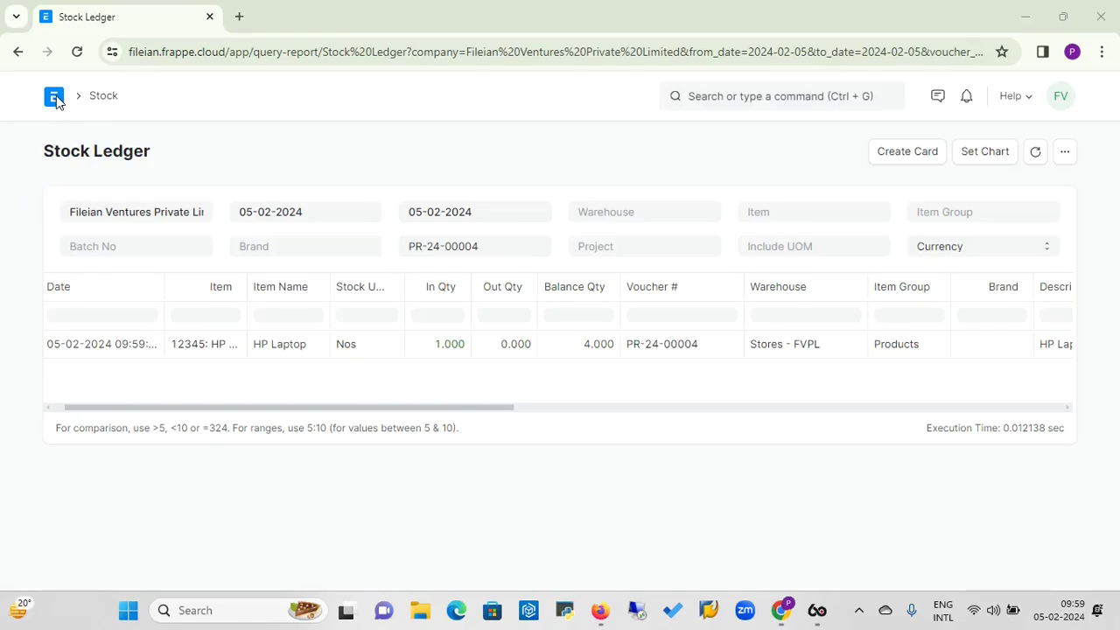
Reopen the Super Computers purchase receipt dated 05-02-2024 through the Stock workspace's purchase receipt list
click(103, 98)
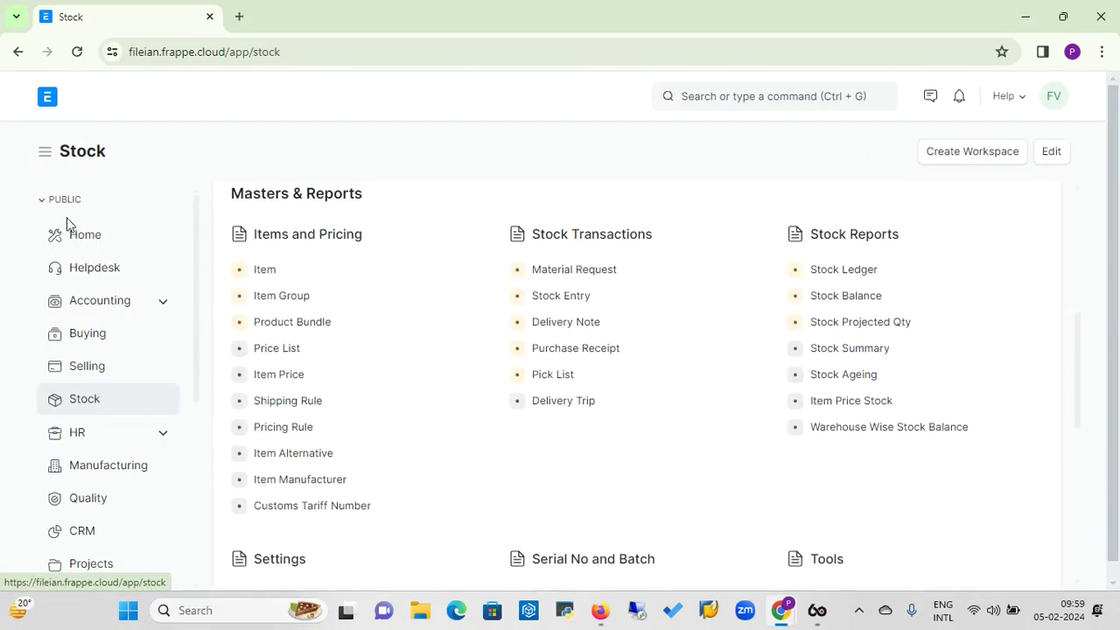
click(93, 343)
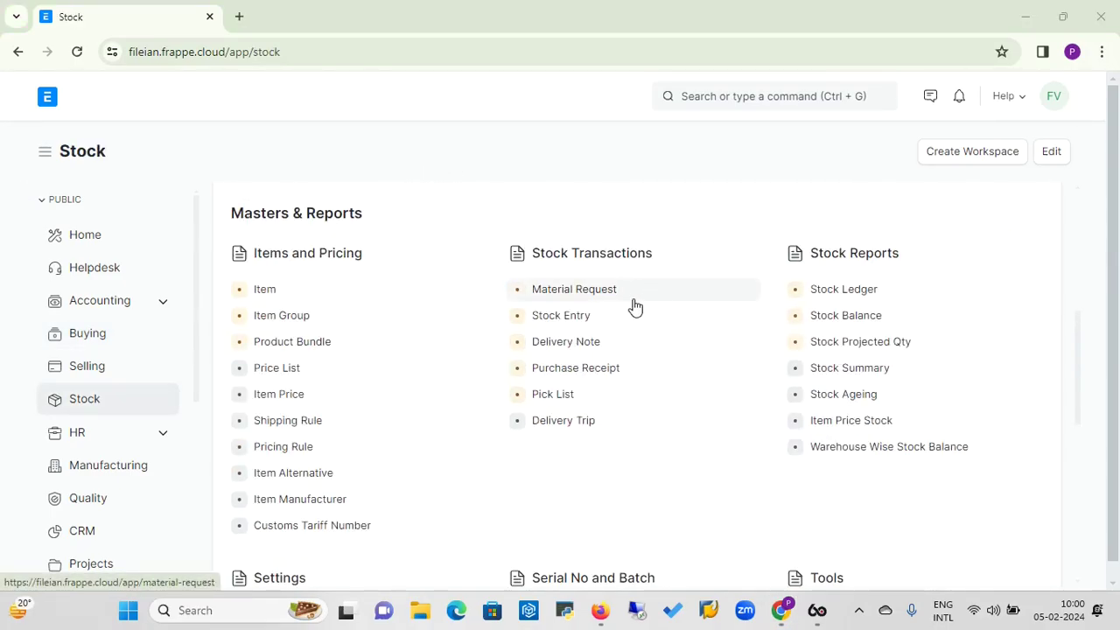
click(599, 369)
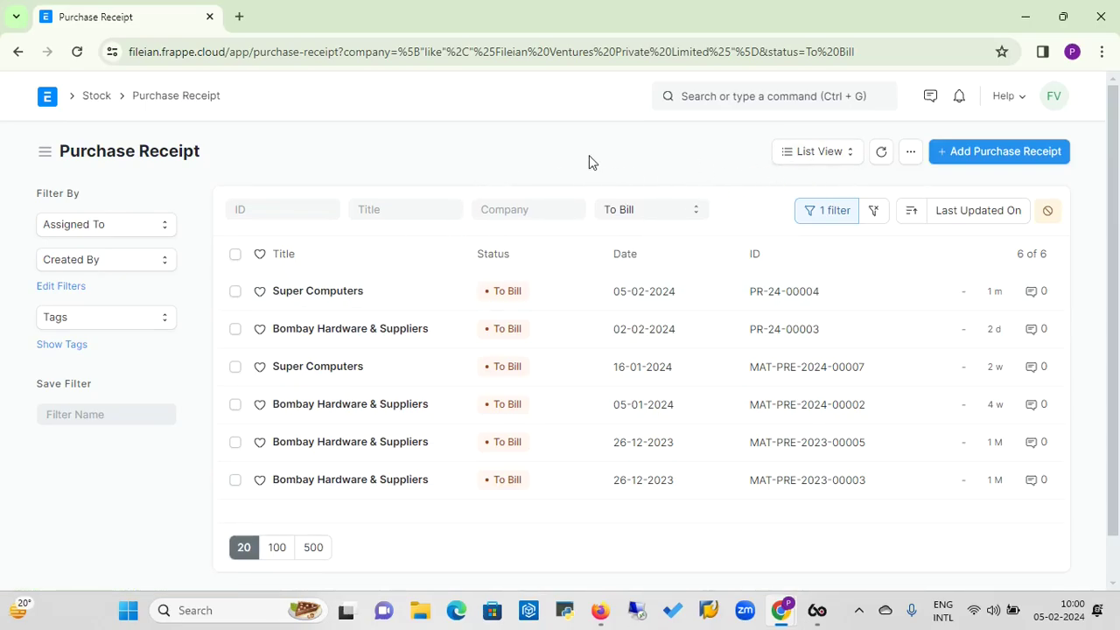
click(328, 293)
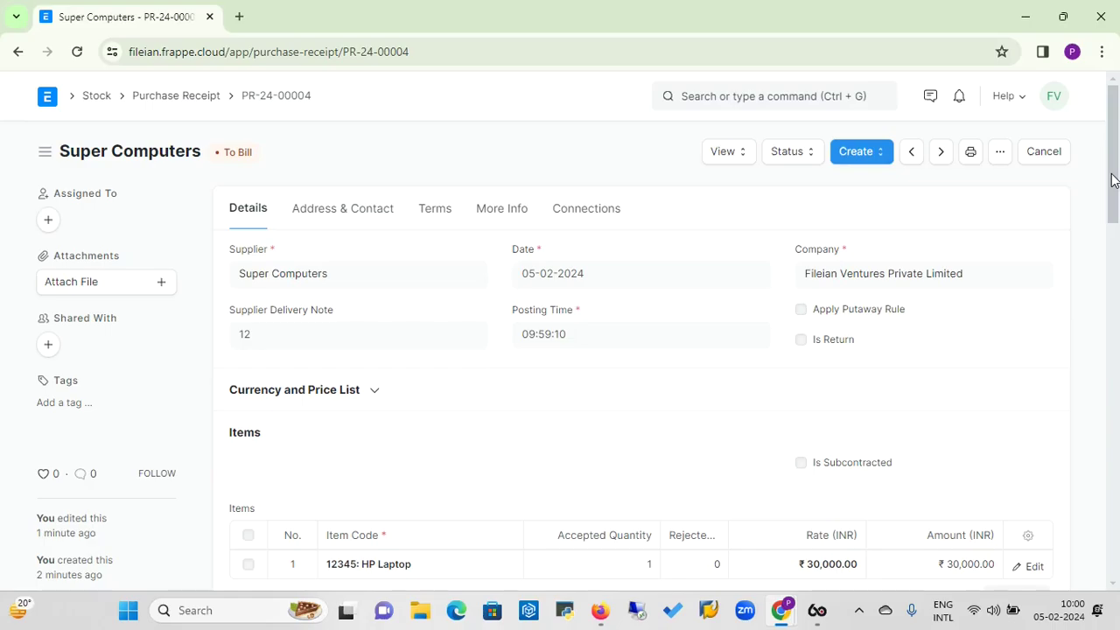
Examine the receipt's accounting ledger entries, widening the Account column to read the full account names
drag(1112, 179, 1118, 143)
click(739, 156)
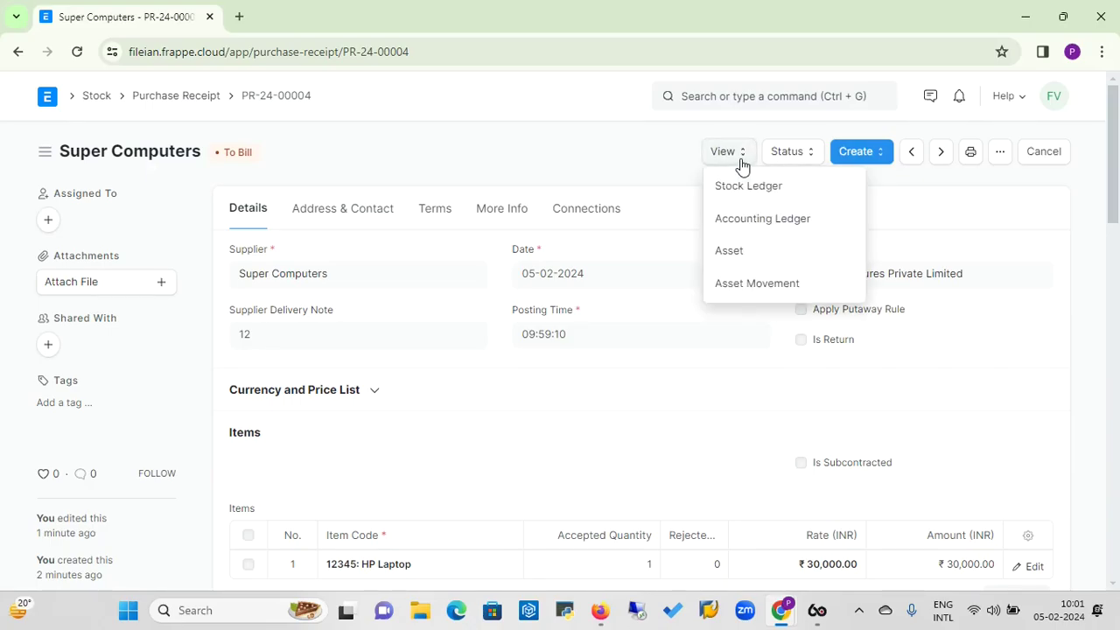
click(653, 170)
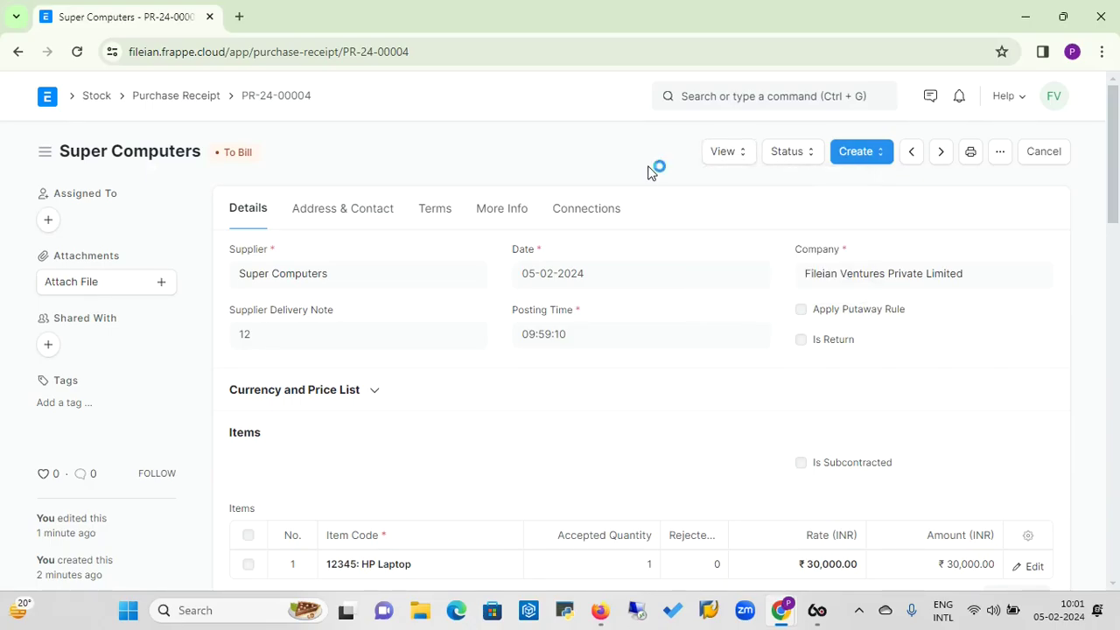
click(743, 166)
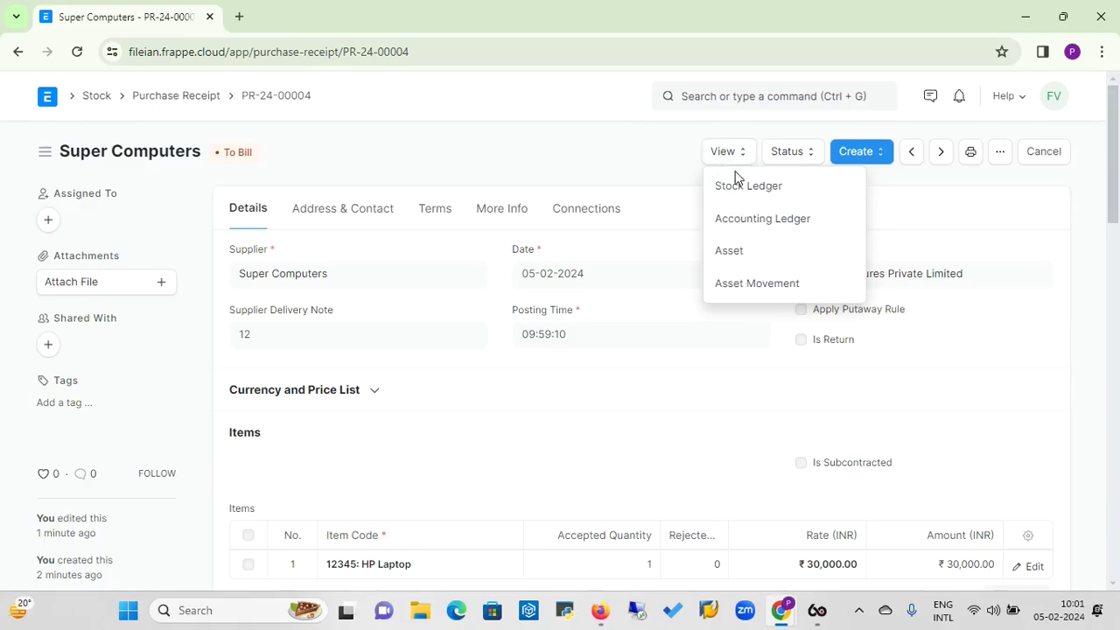
click(762, 223)
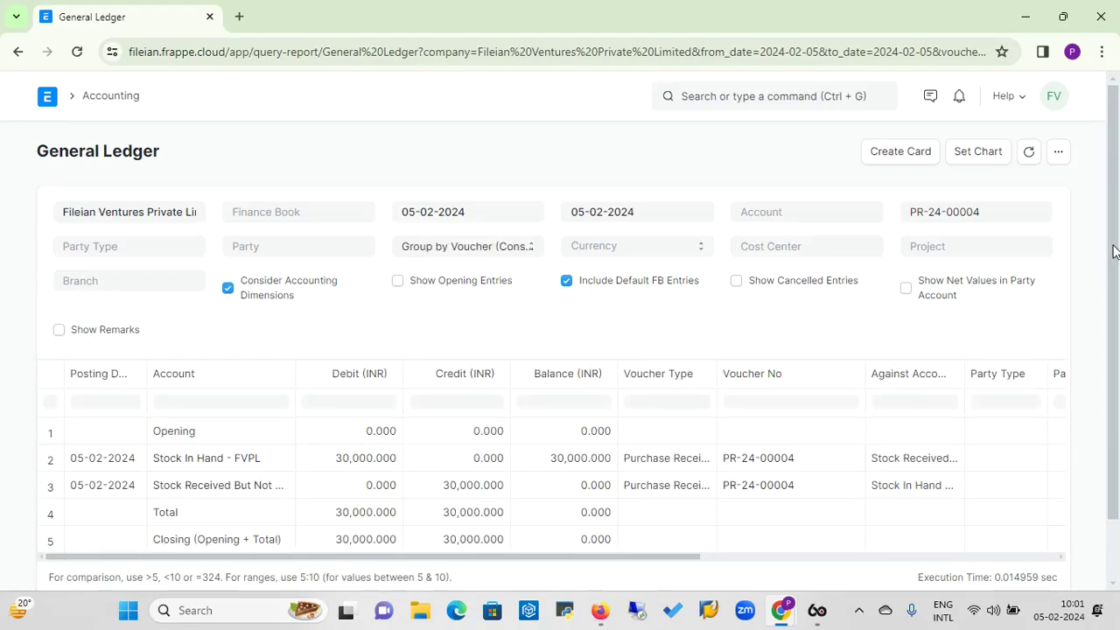
scroll(1113, 252, down, 2)
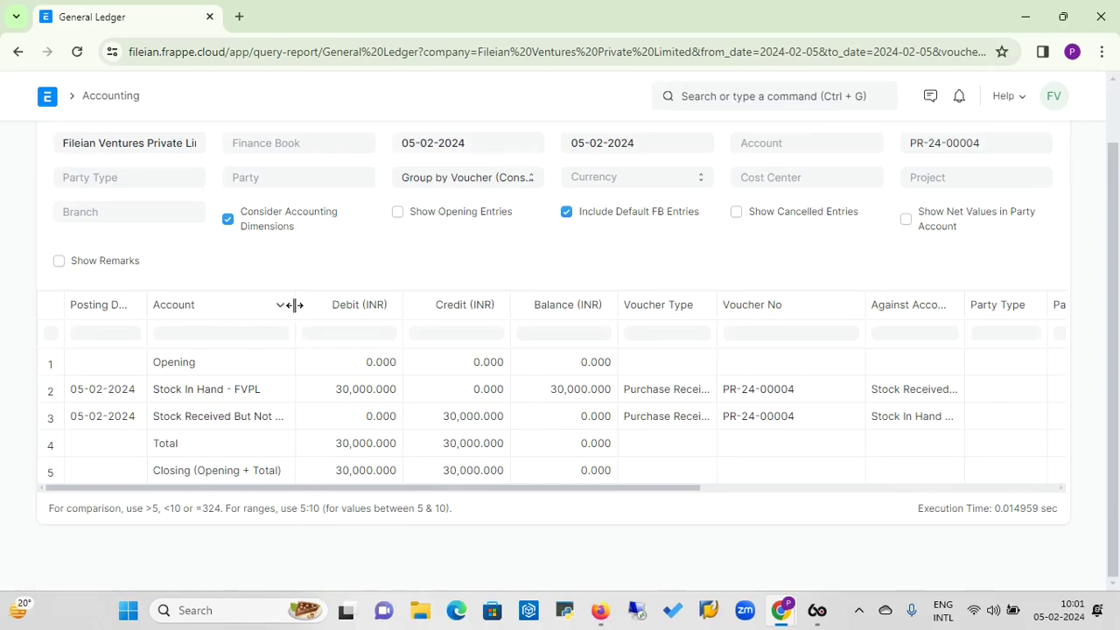
drag(294, 302, 334, 310)
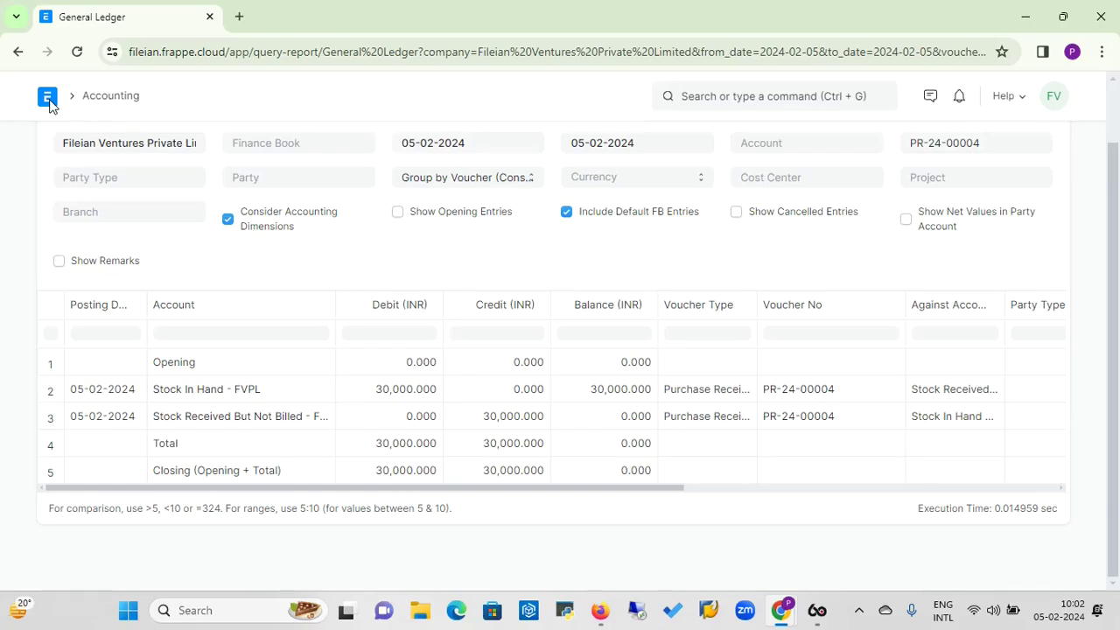
Start a new payment entry from the Accounting workspace's payment entry list
click(105, 103)
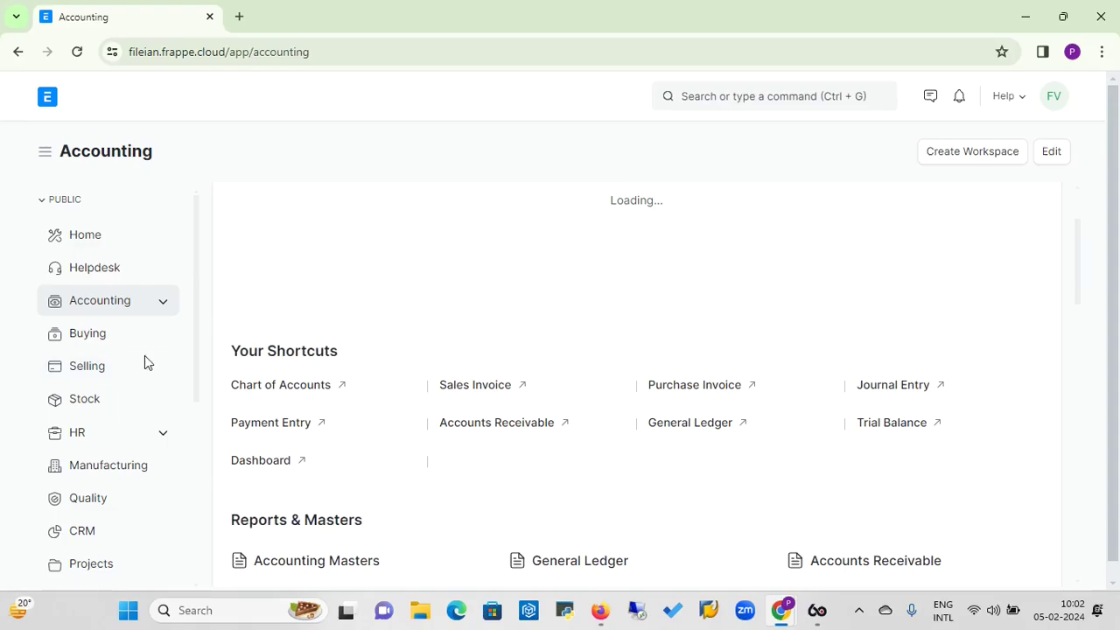
right_click(1077, 289)
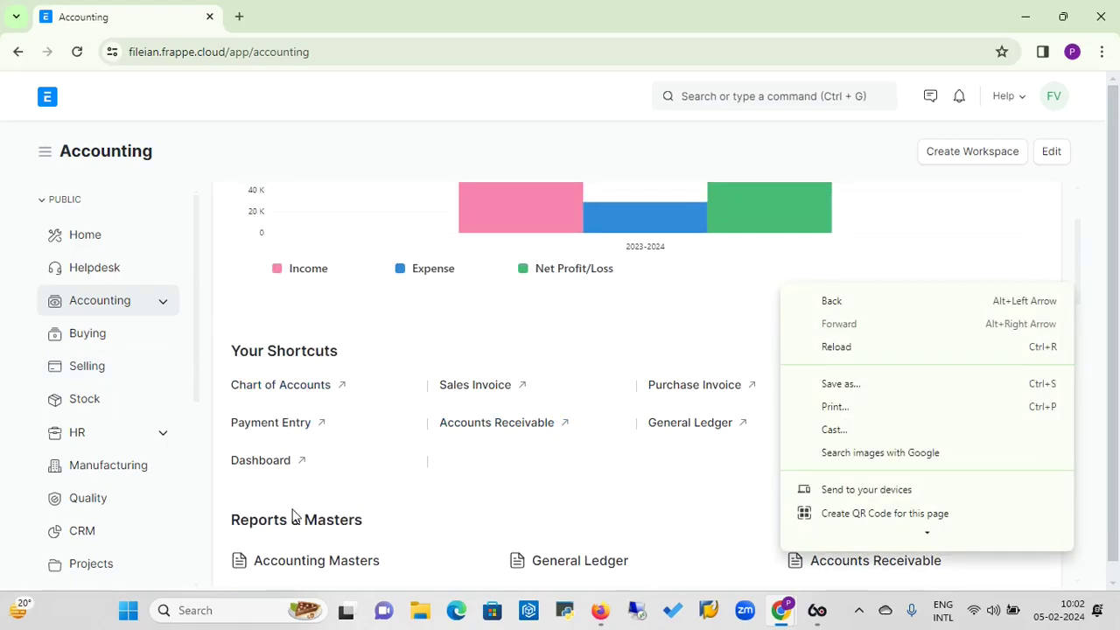
click(402, 322)
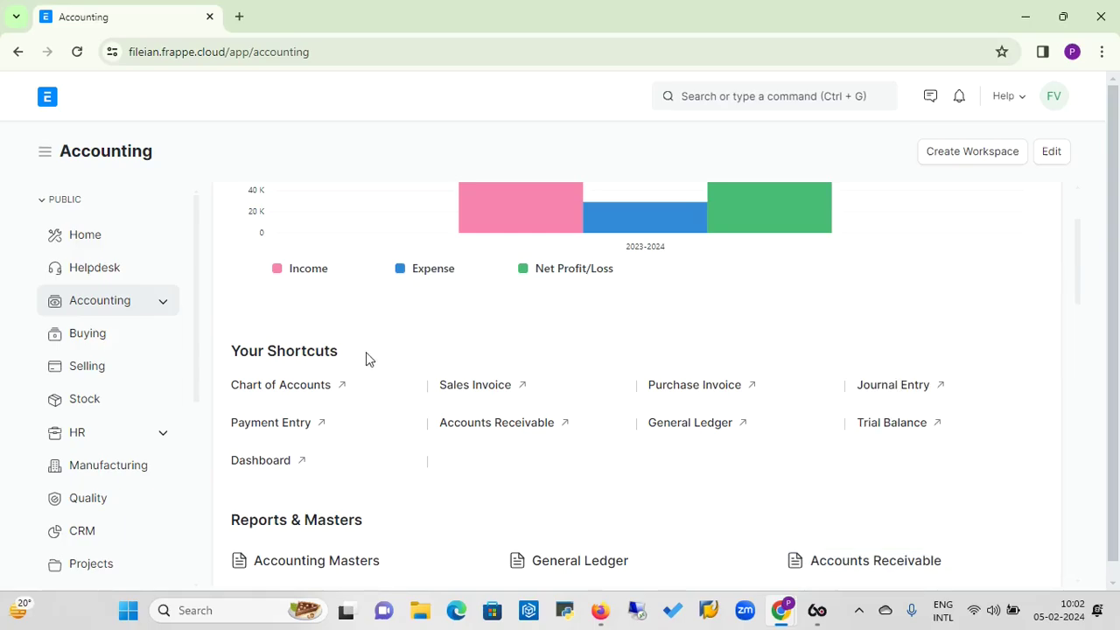
click(286, 426)
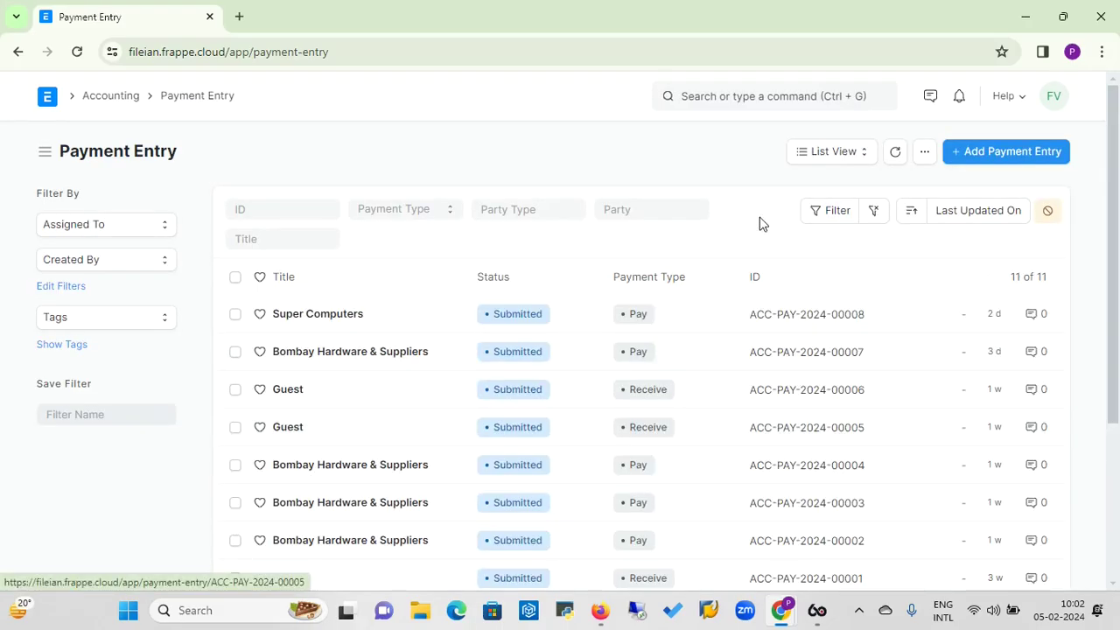
click(1015, 156)
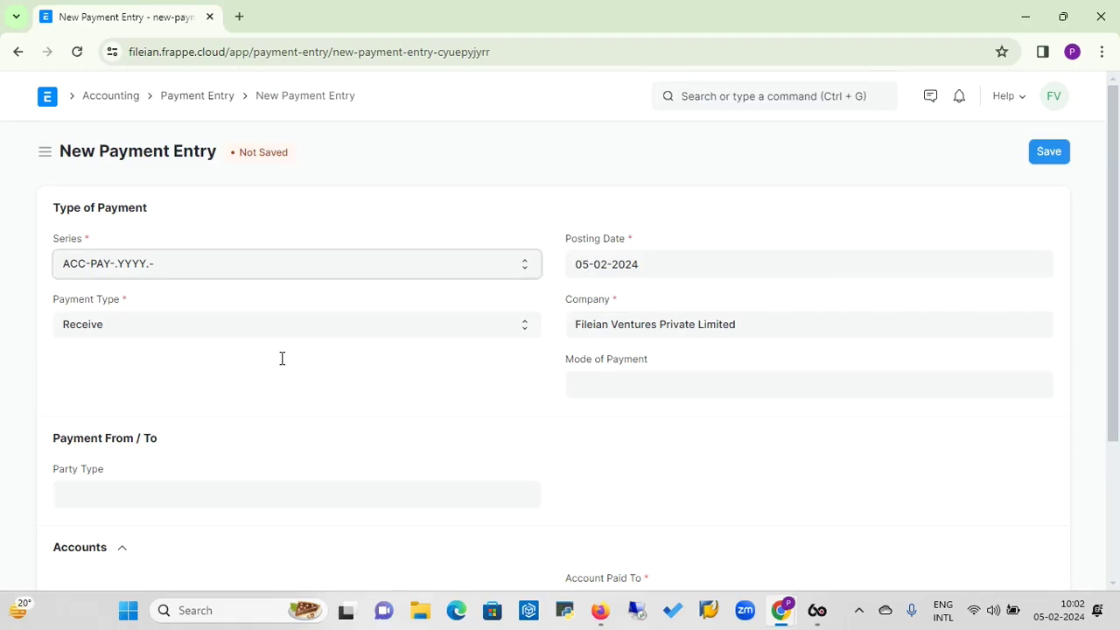
Set the payment entry's payment type to Pay and its mode of payment to Cheque
click(242, 325)
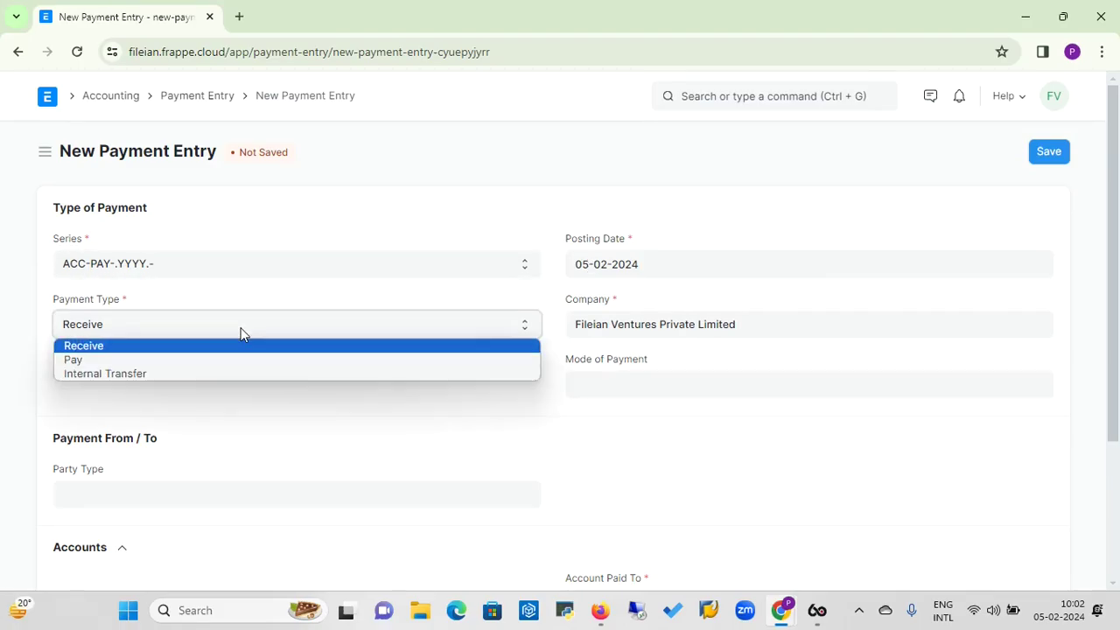
click(178, 362)
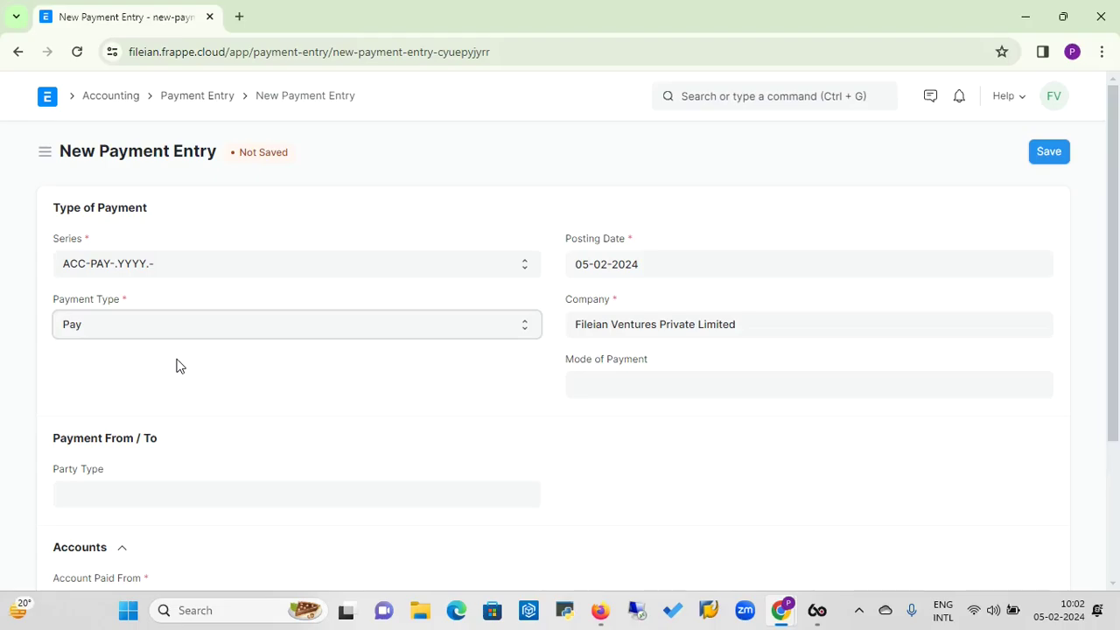
click(601, 385)
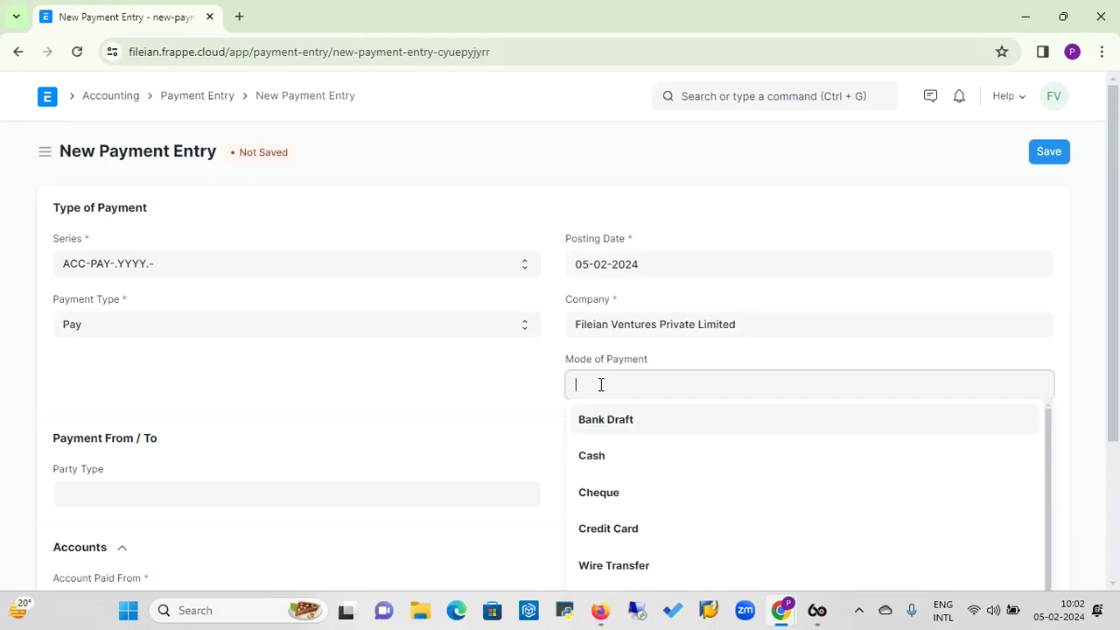
click(600, 493)
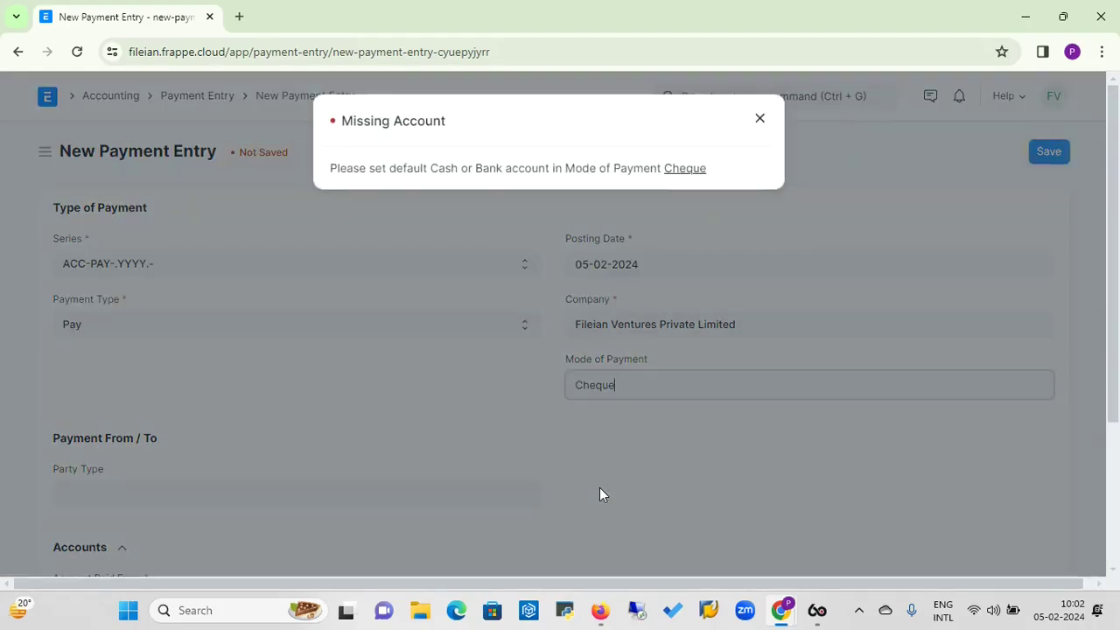
click(761, 110)
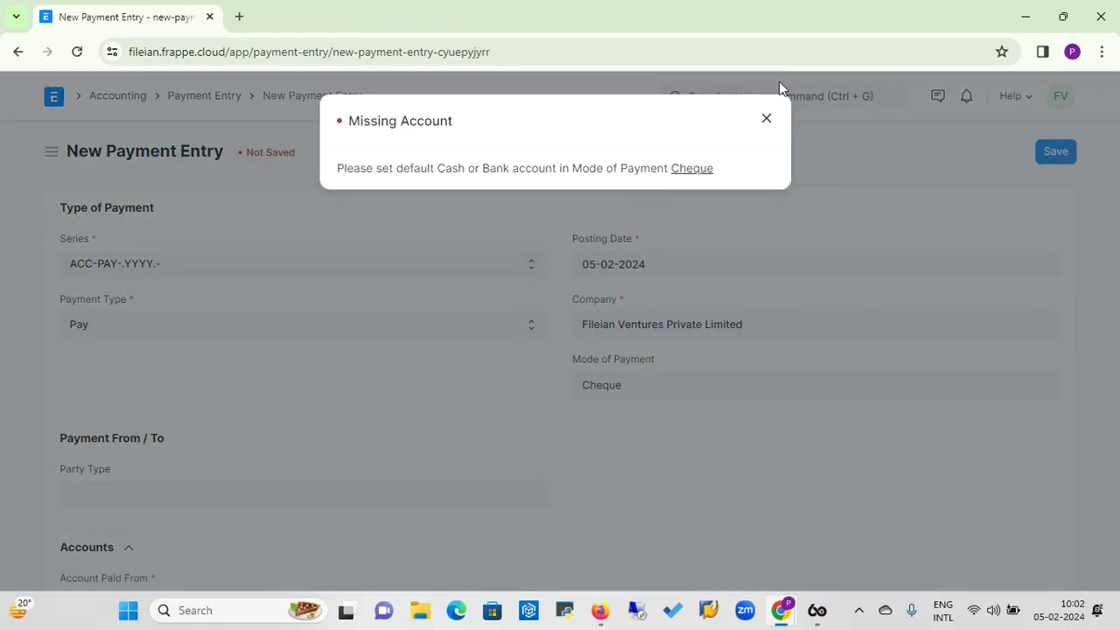
Set the payment entry's party type to Supplier and its party to Super Computers
click(767, 118)
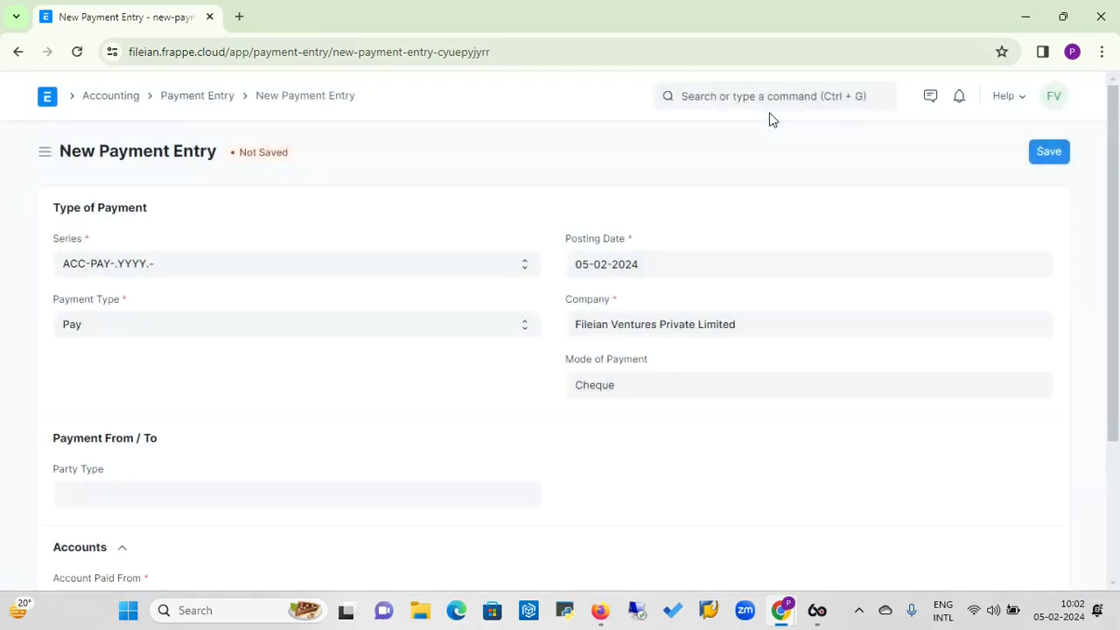
click(189, 497)
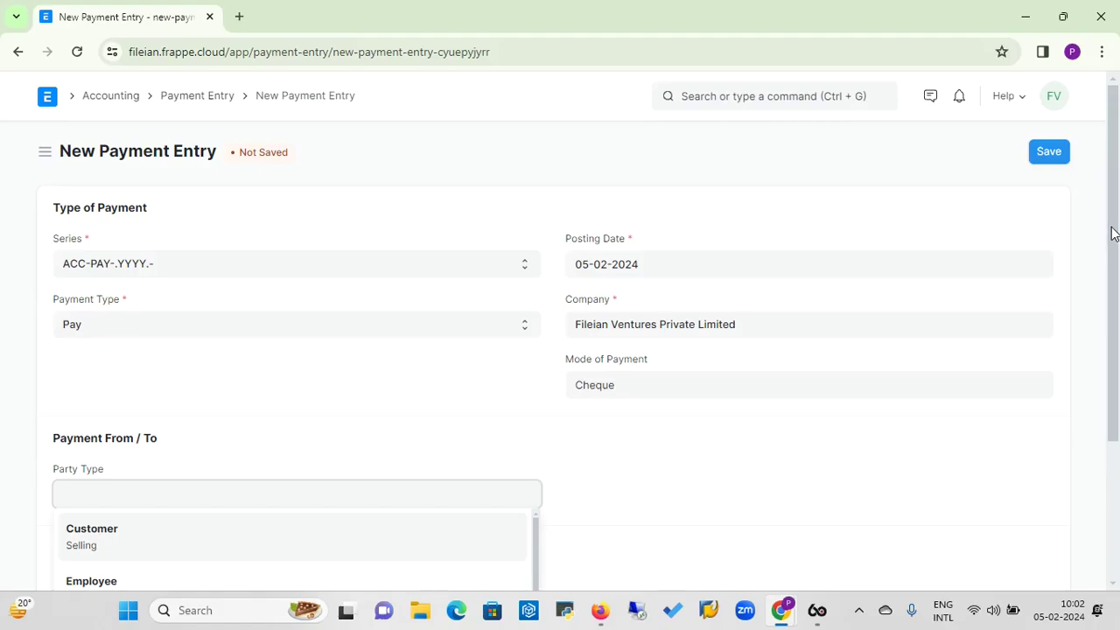
drag(1113, 233, 1117, 324)
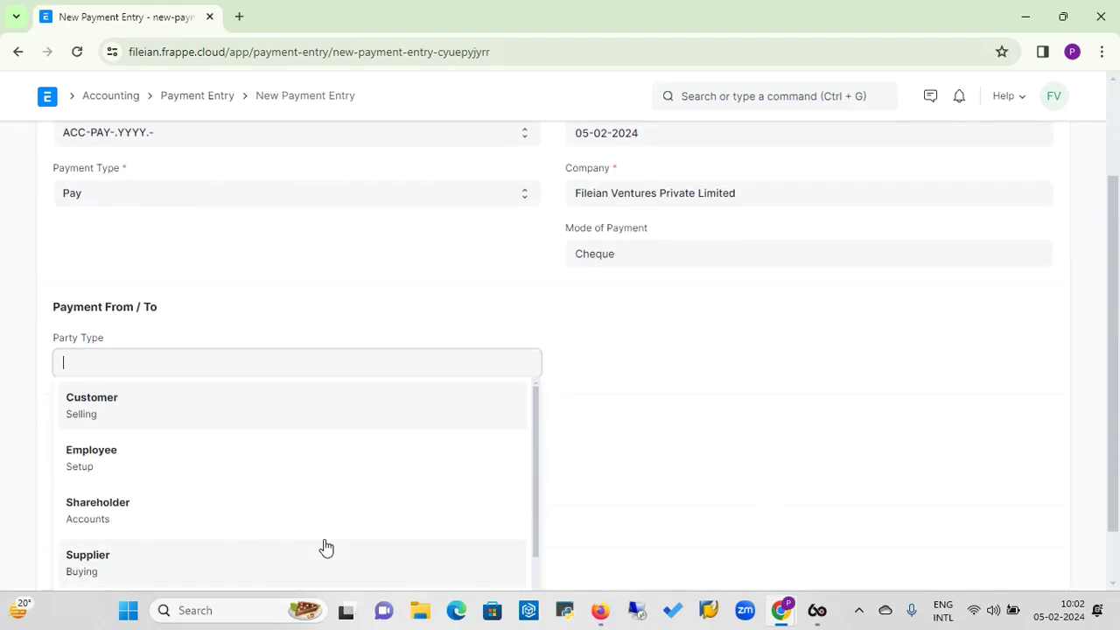
click(91, 560)
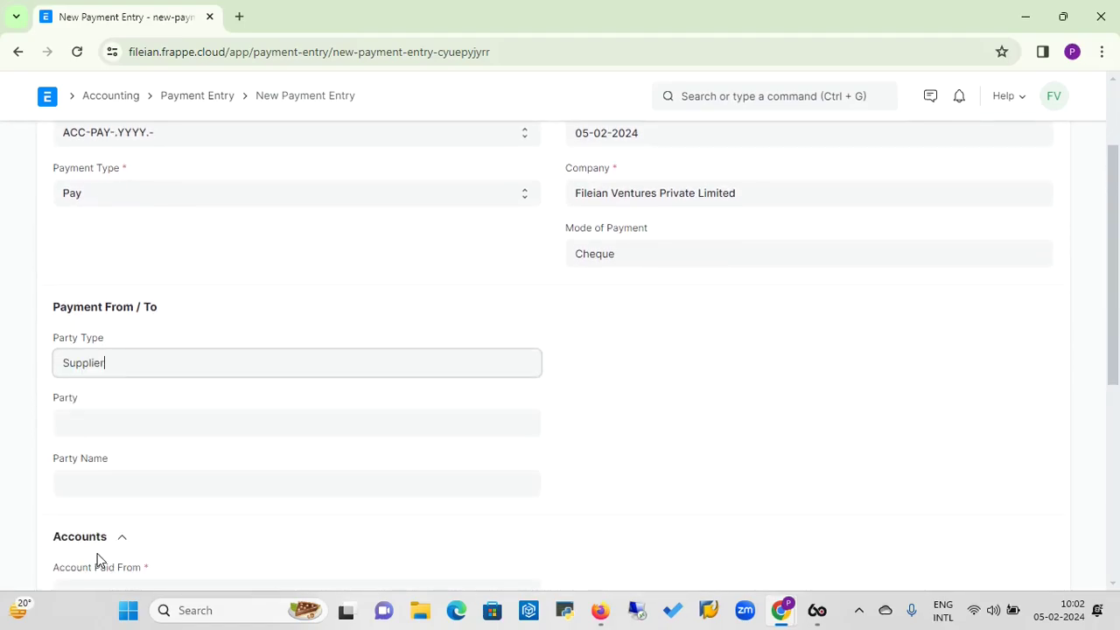
click(216, 421)
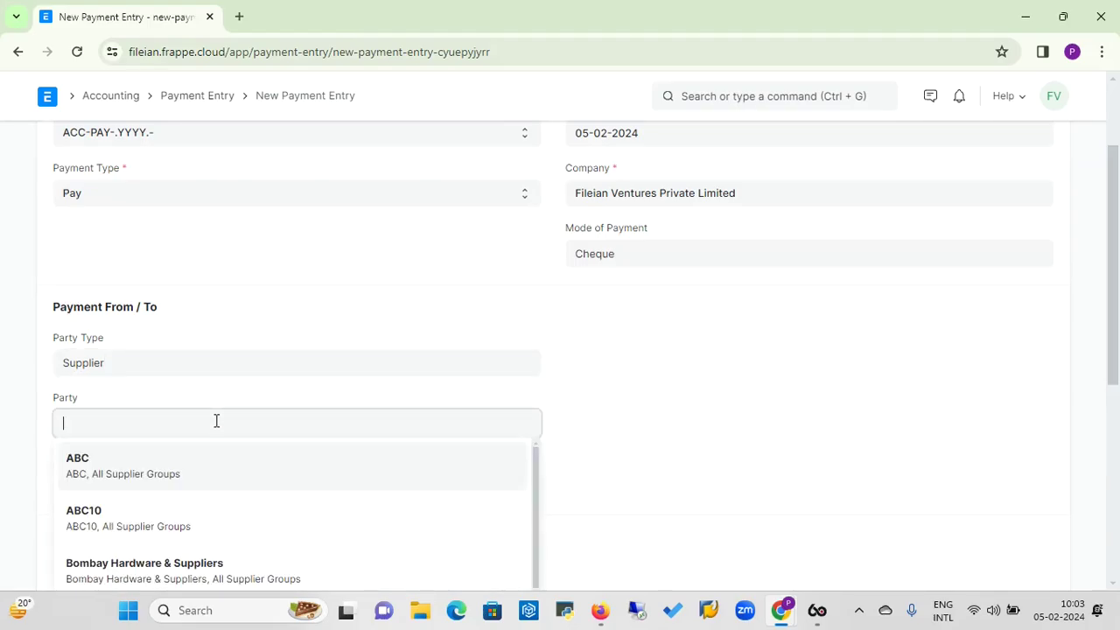
text(sup)
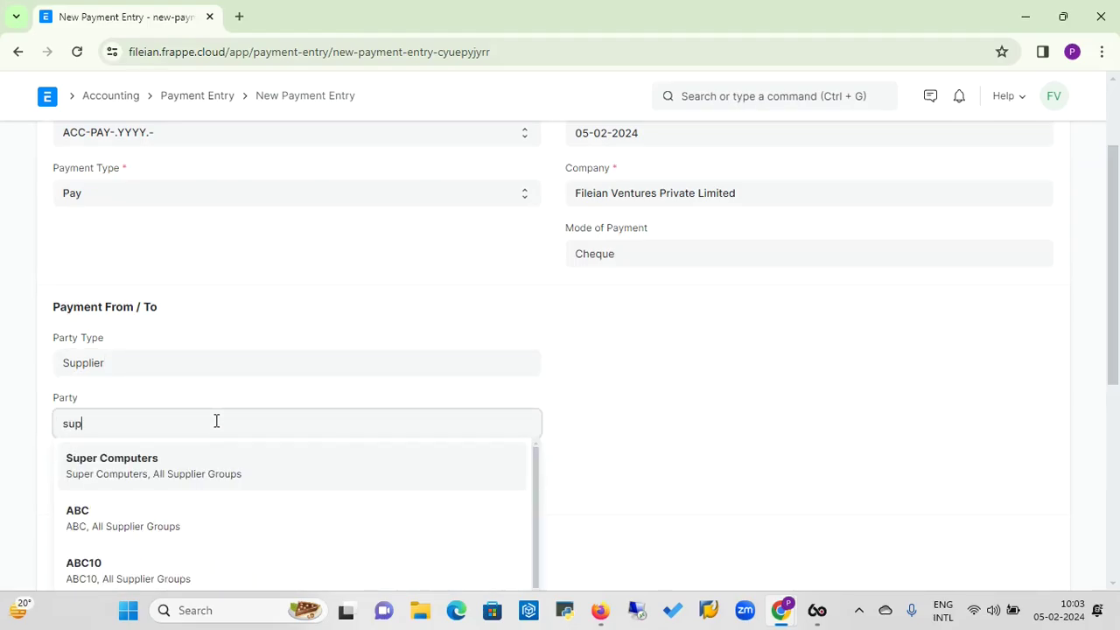
click(149, 464)
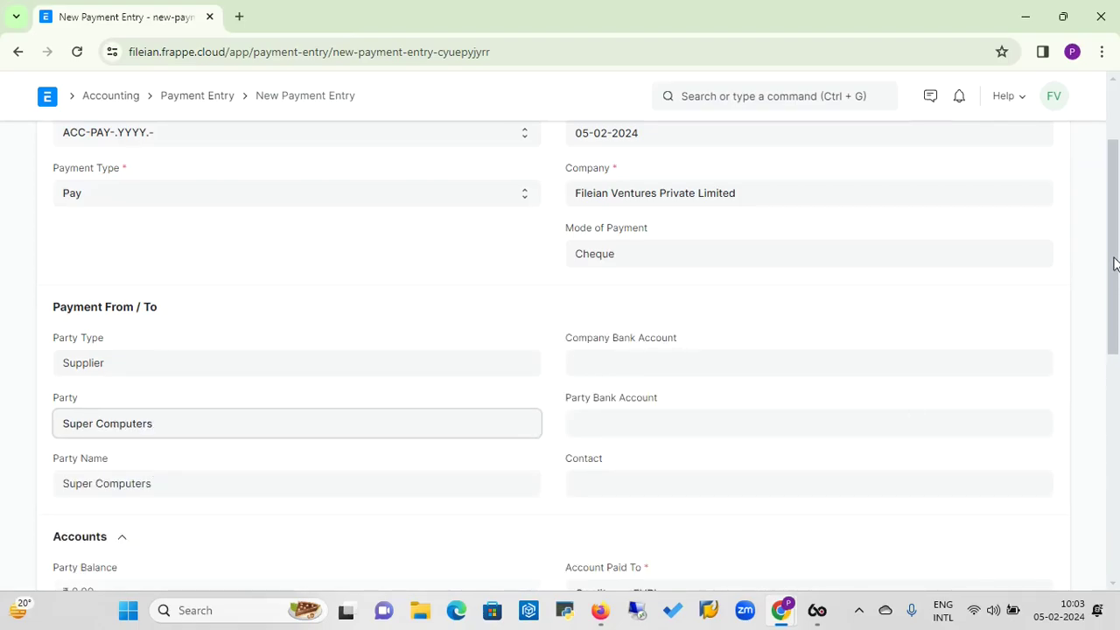
Set the account paid from to ICICI - FVPL and review the entry's account details
drag(1114, 264, 1115, 294)
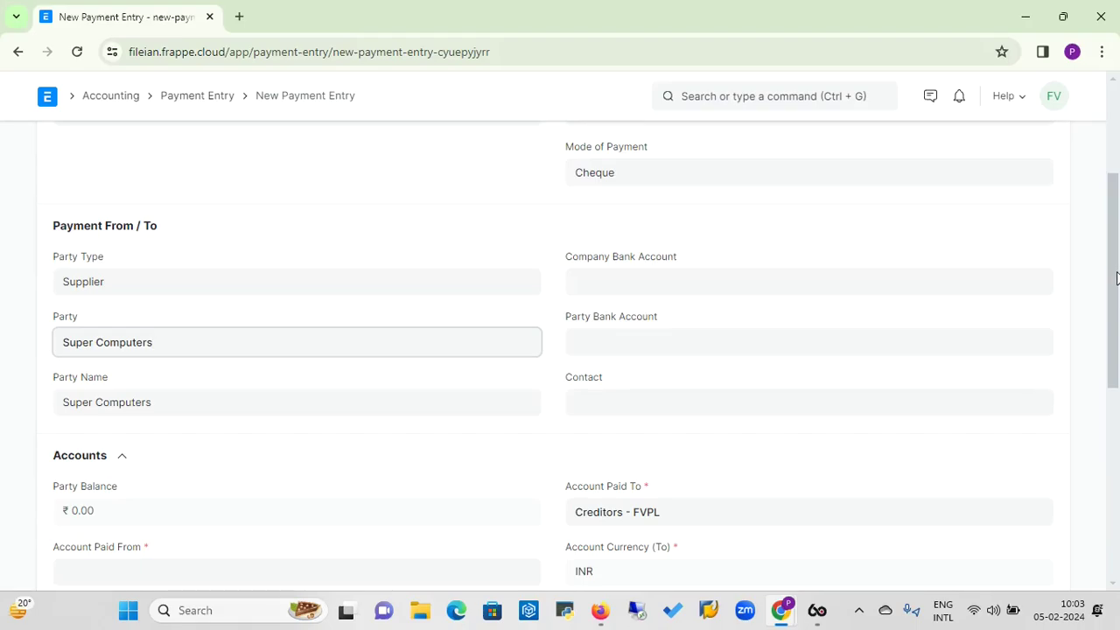
drag(1116, 278, 1118, 317)
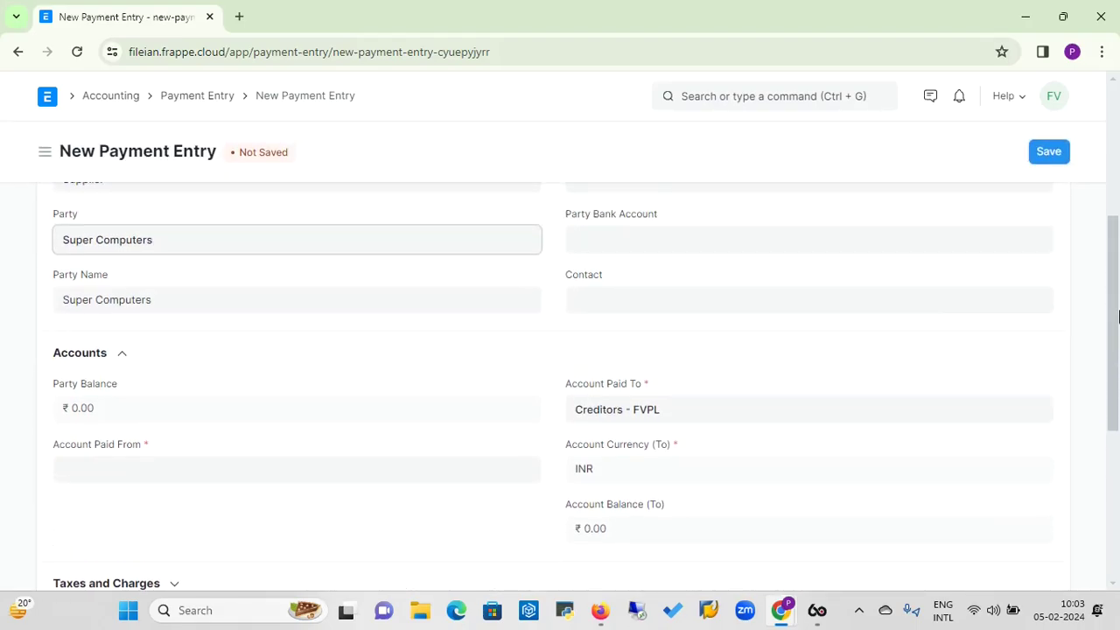
click(176, 471)
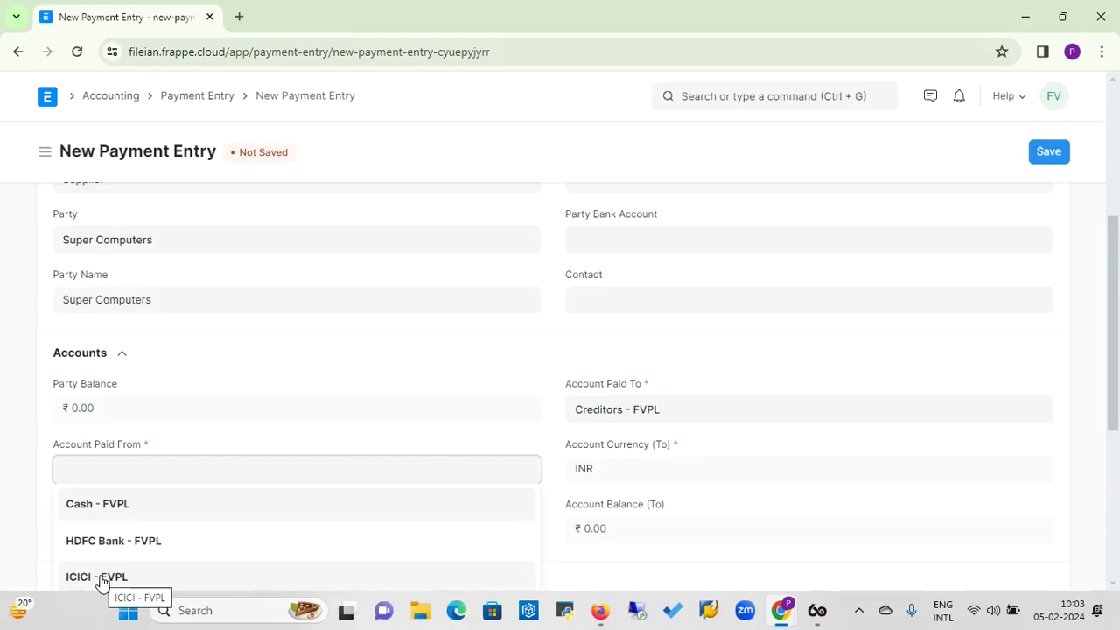
click(101, 579)
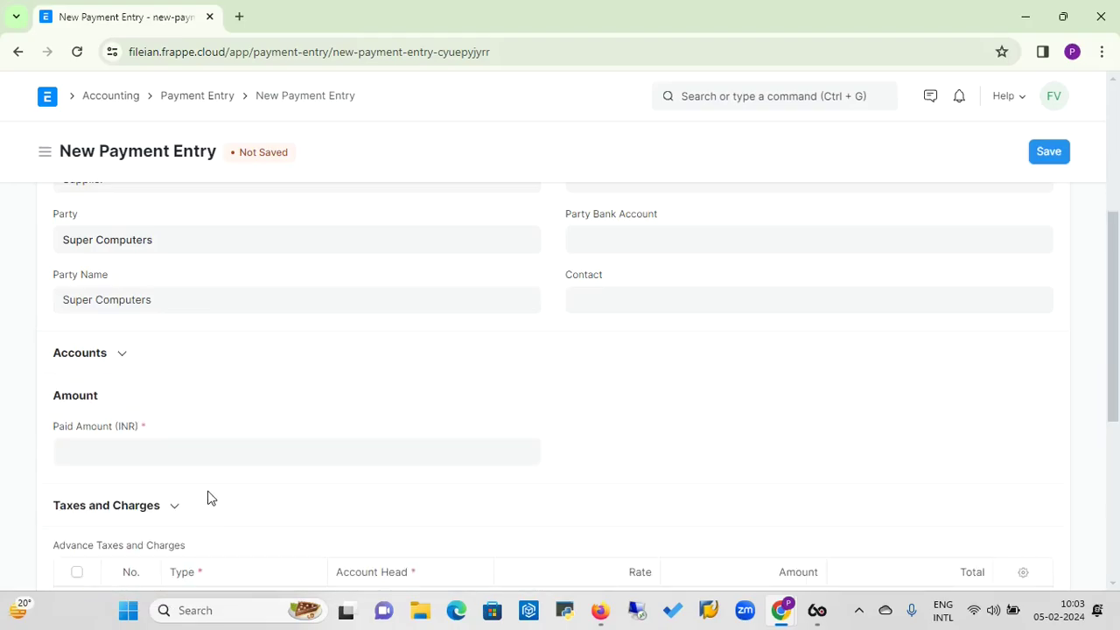
click(121, 357)
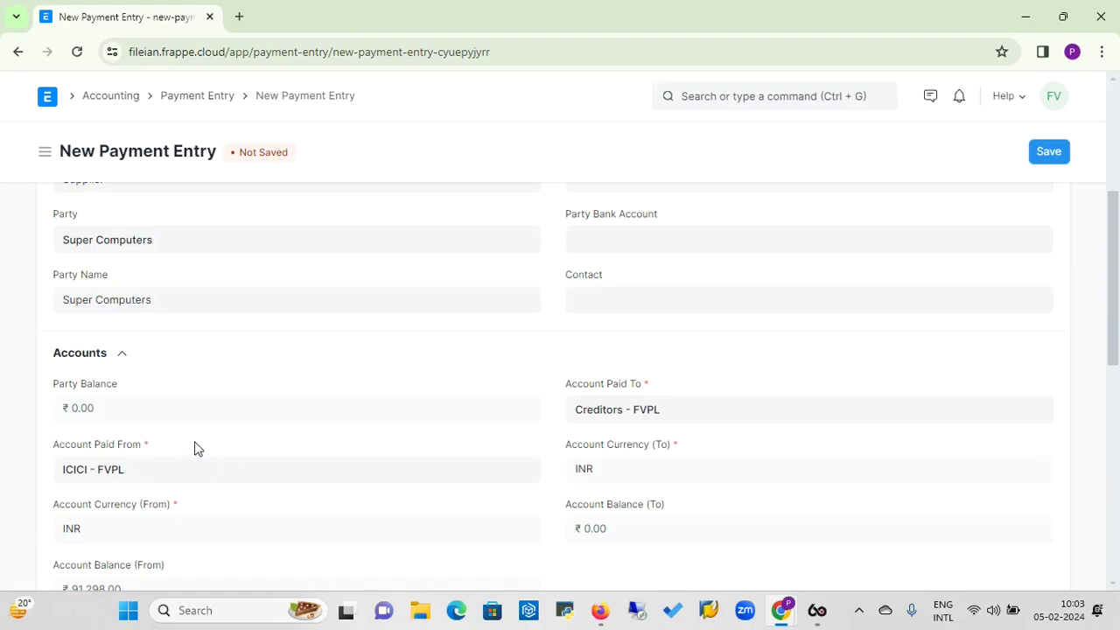
click(121, 354)
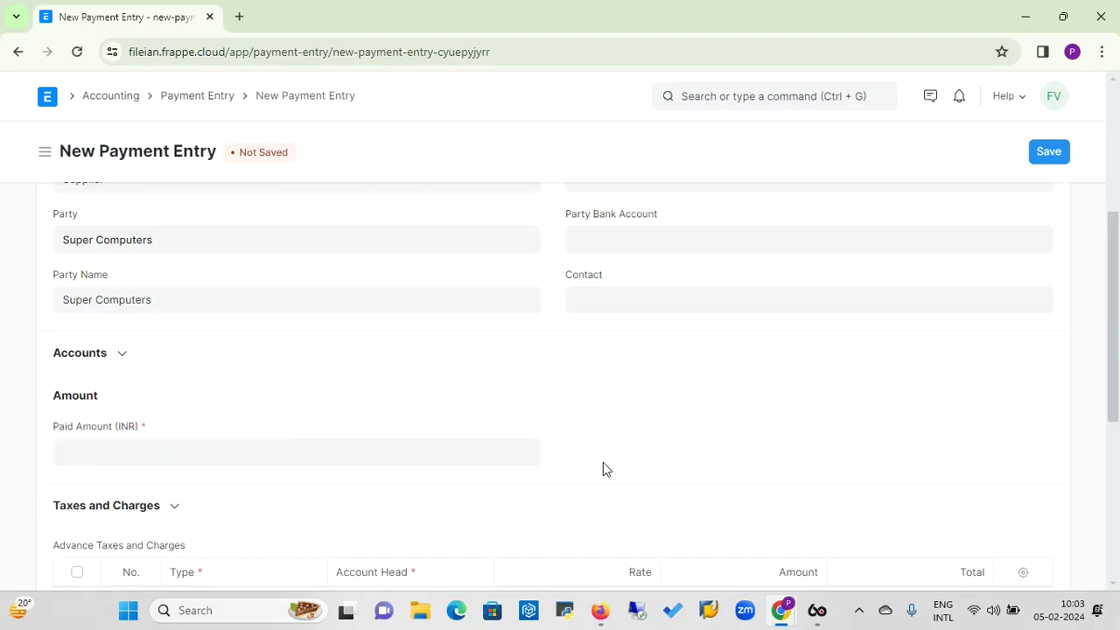
Enter a paid amount of 30,000 INR for the payment entry
click(263, 460)
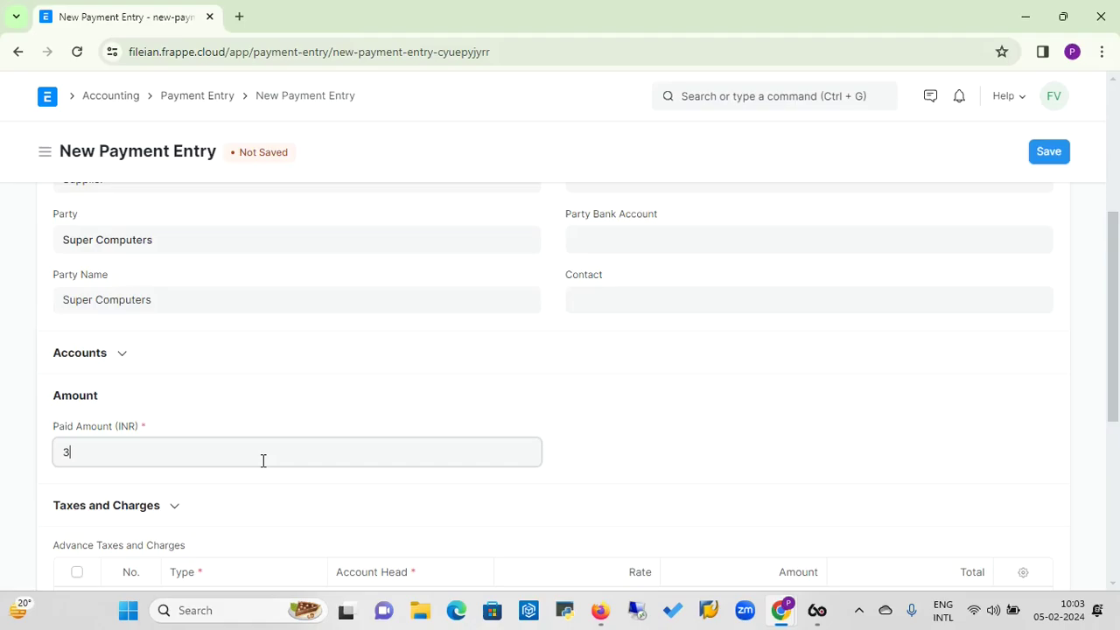
text(30000)
click(604, 443)
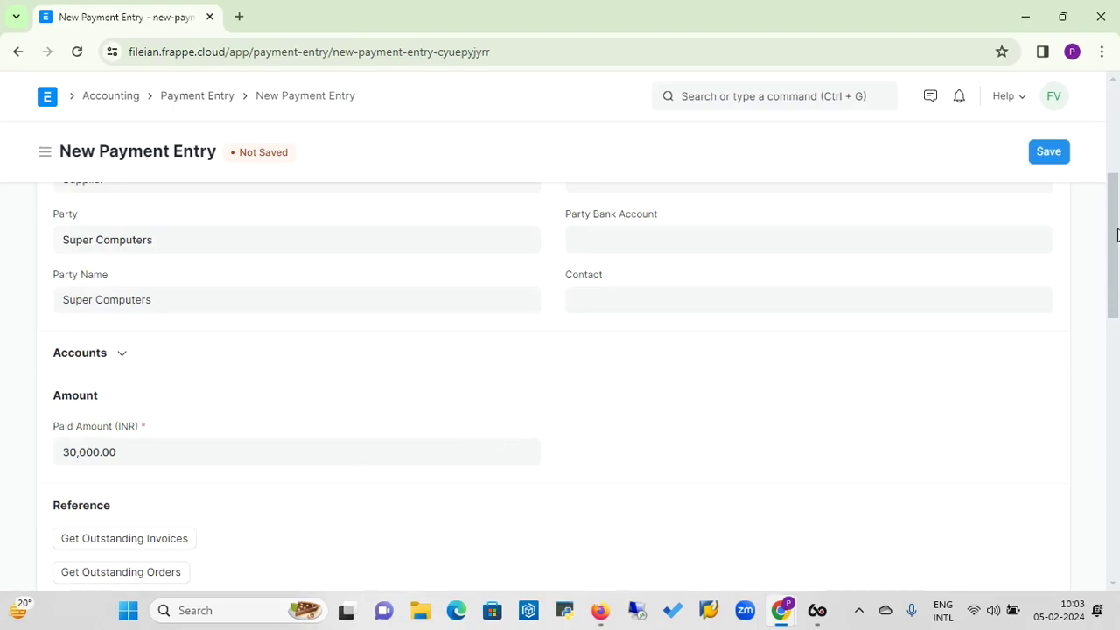
Look up the supplier's outstanding invoices using the default posting date range of 06-01-2024 to 05-02-2024
scroll(1116, 235, down, 2)
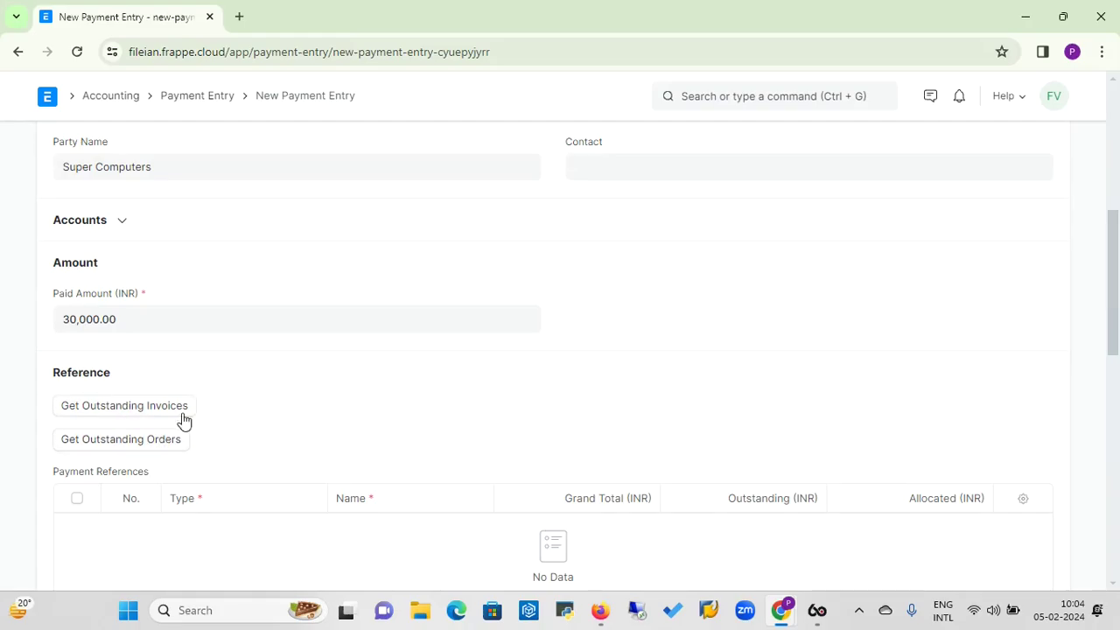
click(131, 411)
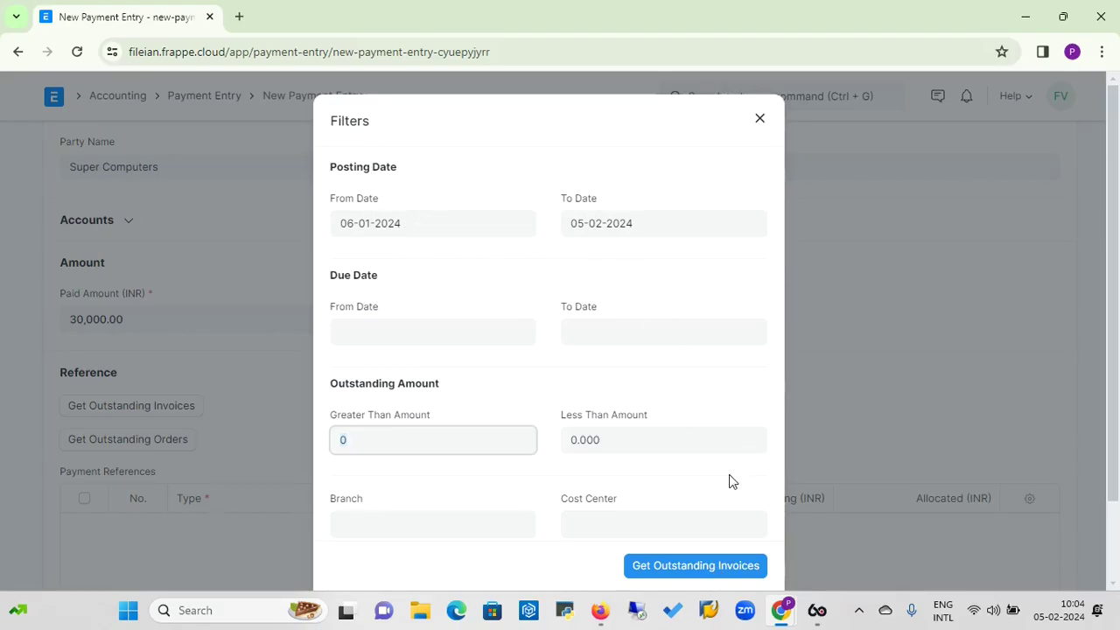
click(697, 567)
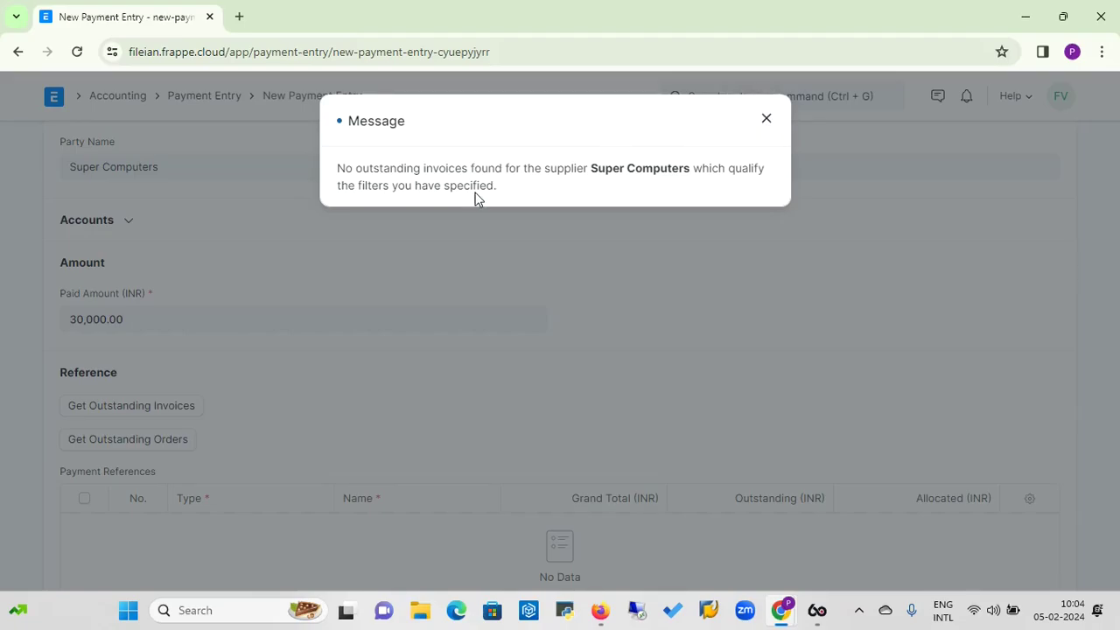
click(759, 127)
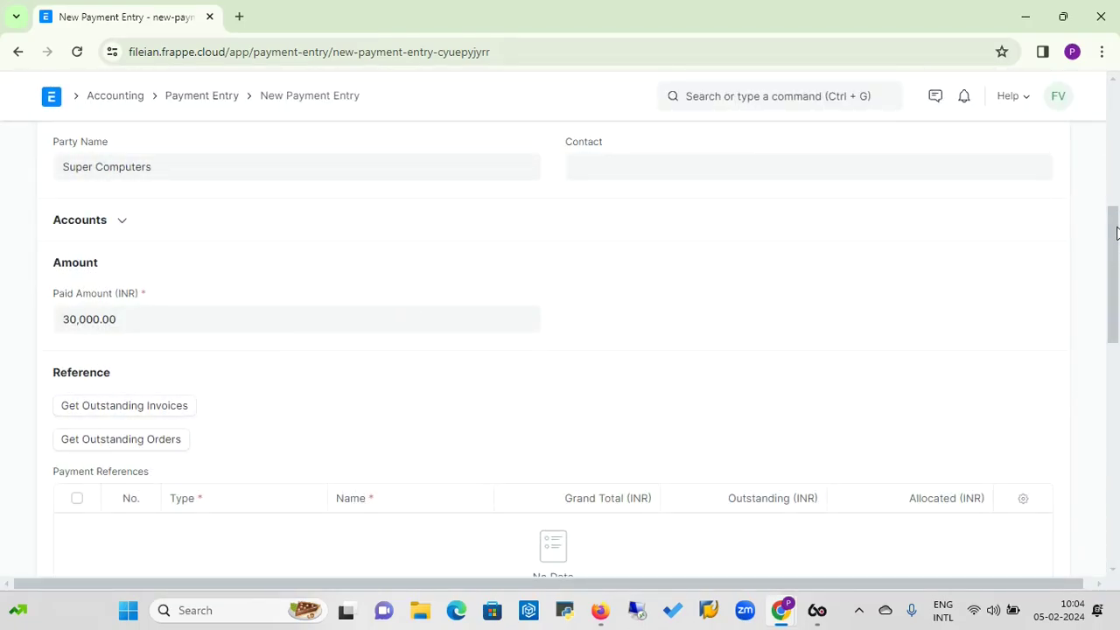
Reopen the outstanding invoice filters and set the due date range from 01-02-2024 to 05-02-2024
drag(1117, 236, 1117, 55)
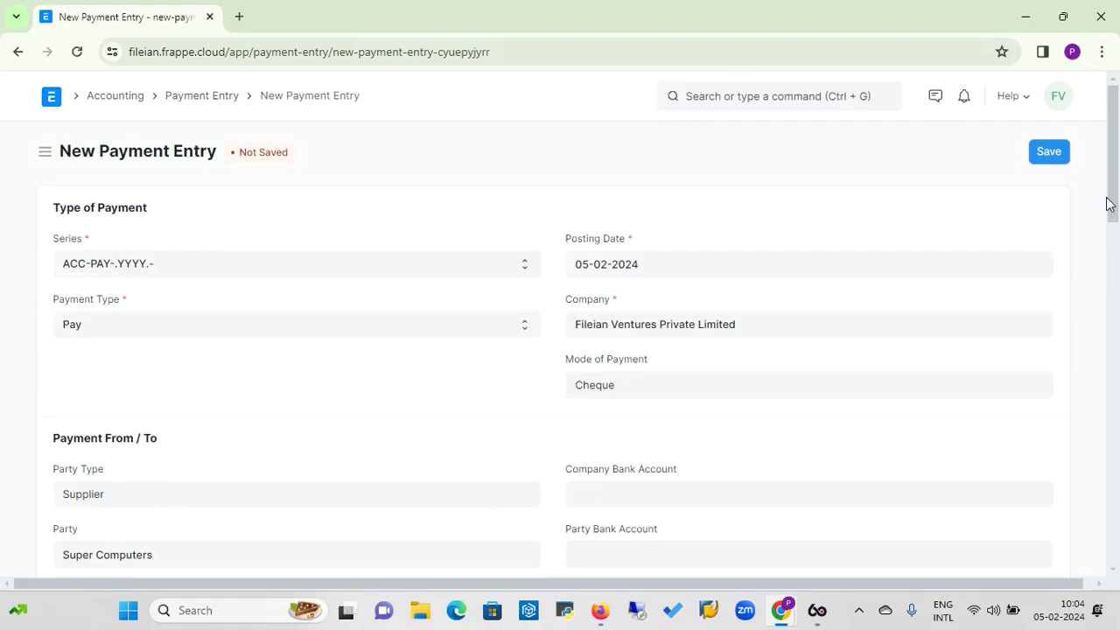
drag(1110, 200, 1117, 305)
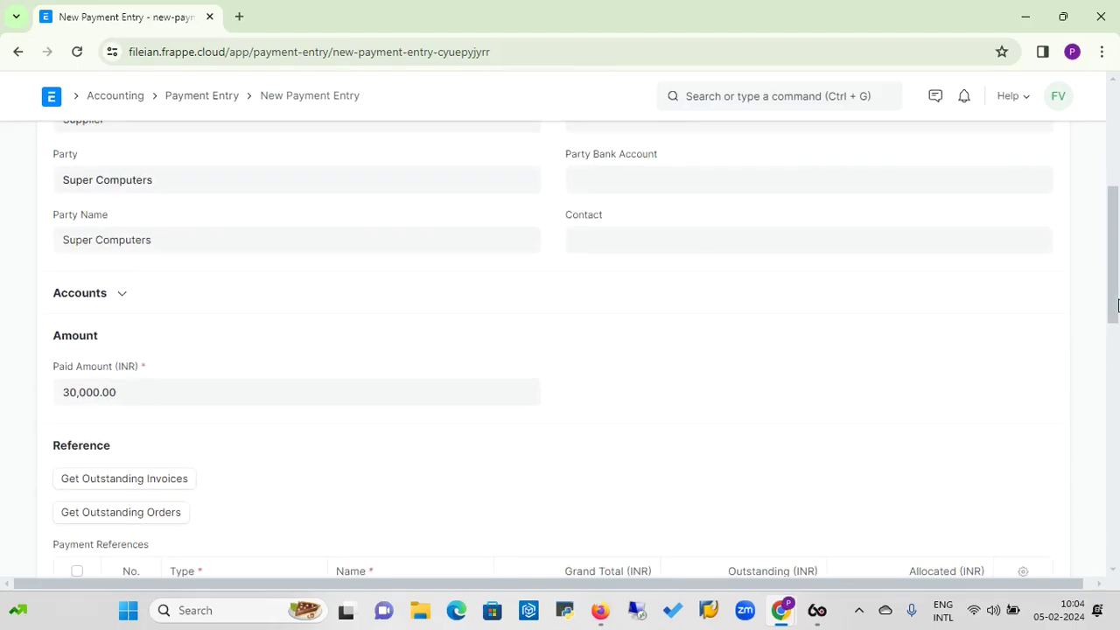
click(148, 484)
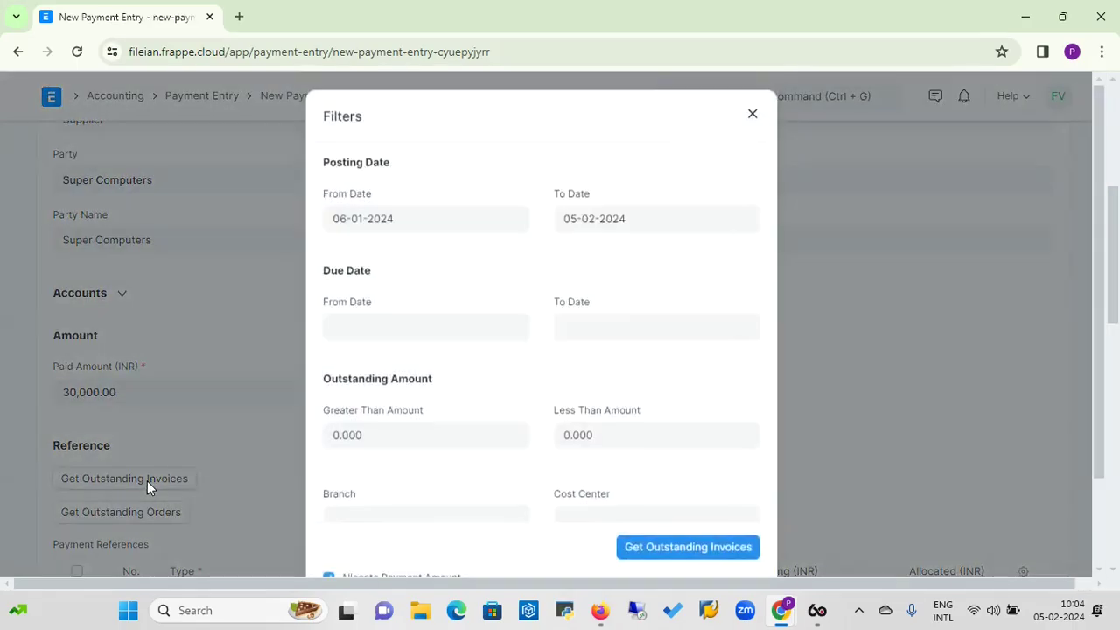
click(453, 335)
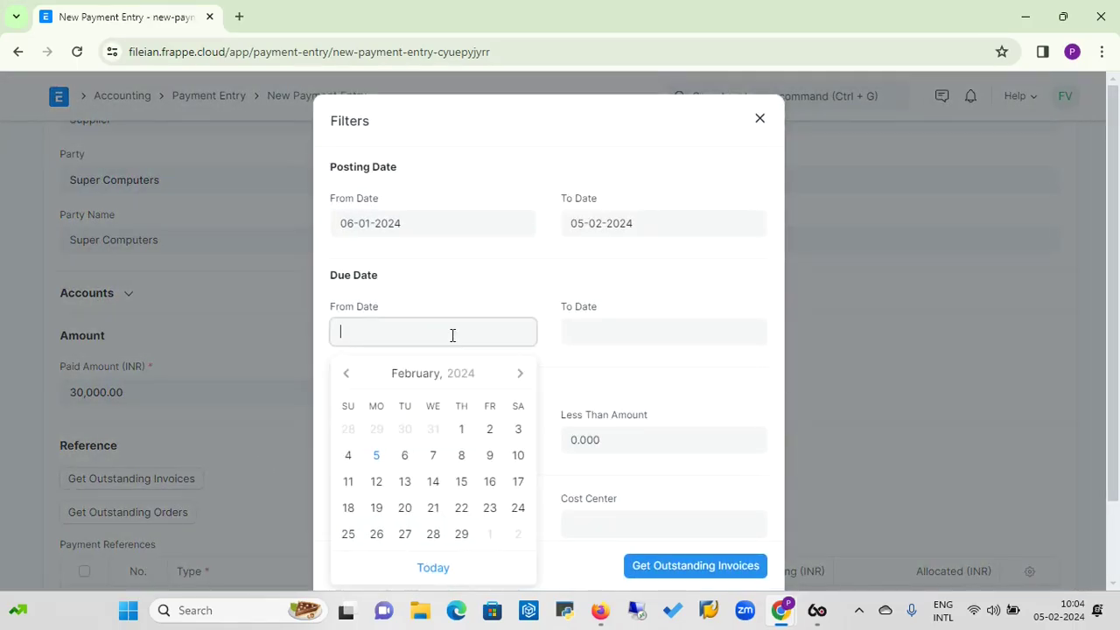
click(466, 433)
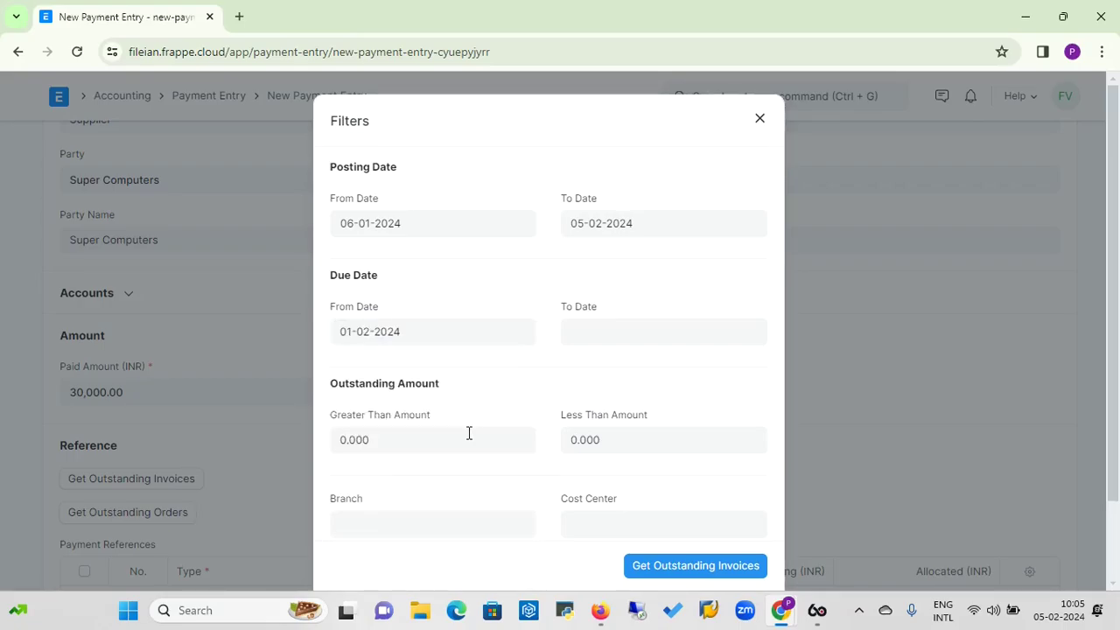
click(636, 333)
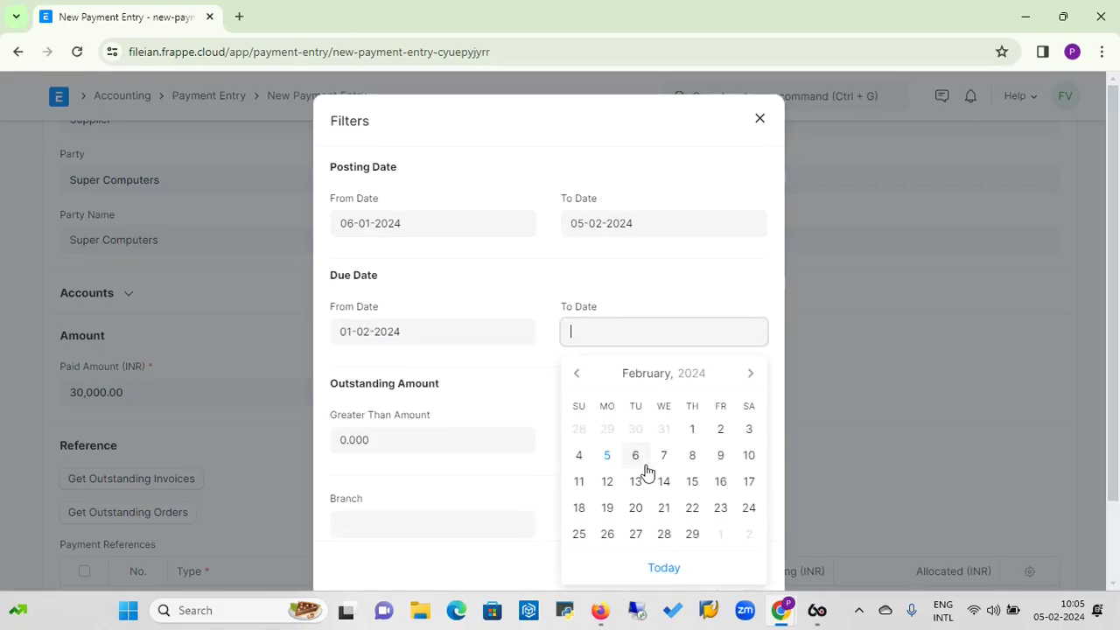
click(611, 460)
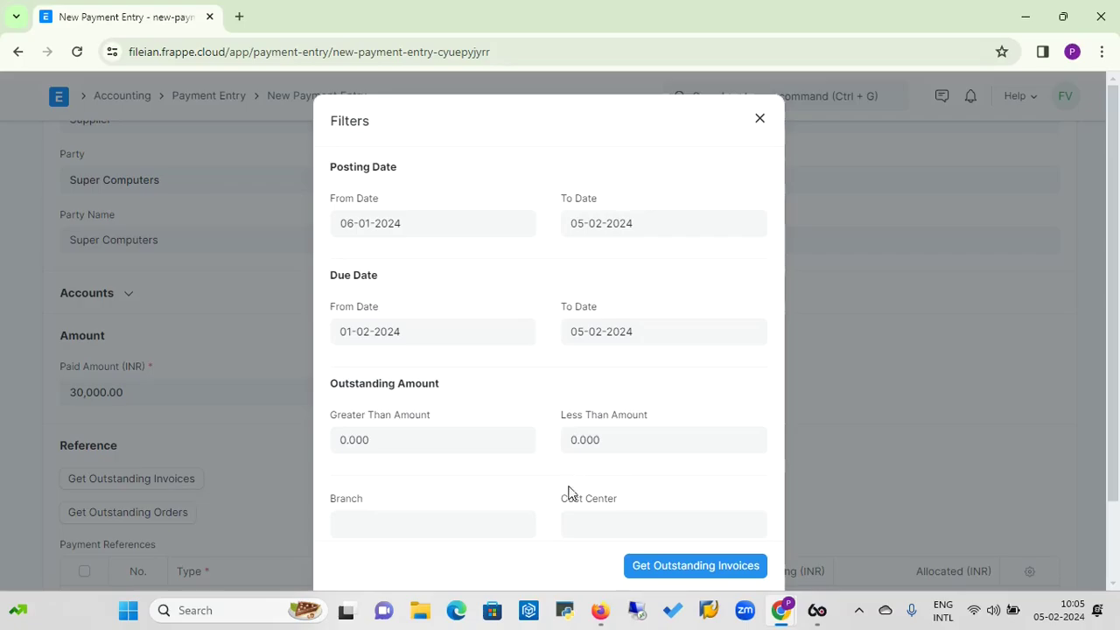
Clear both posting date filters and look up the supplier's outstanding invoices by due date only
click(460, 221)
text(\\\\\\\\\\\\\)
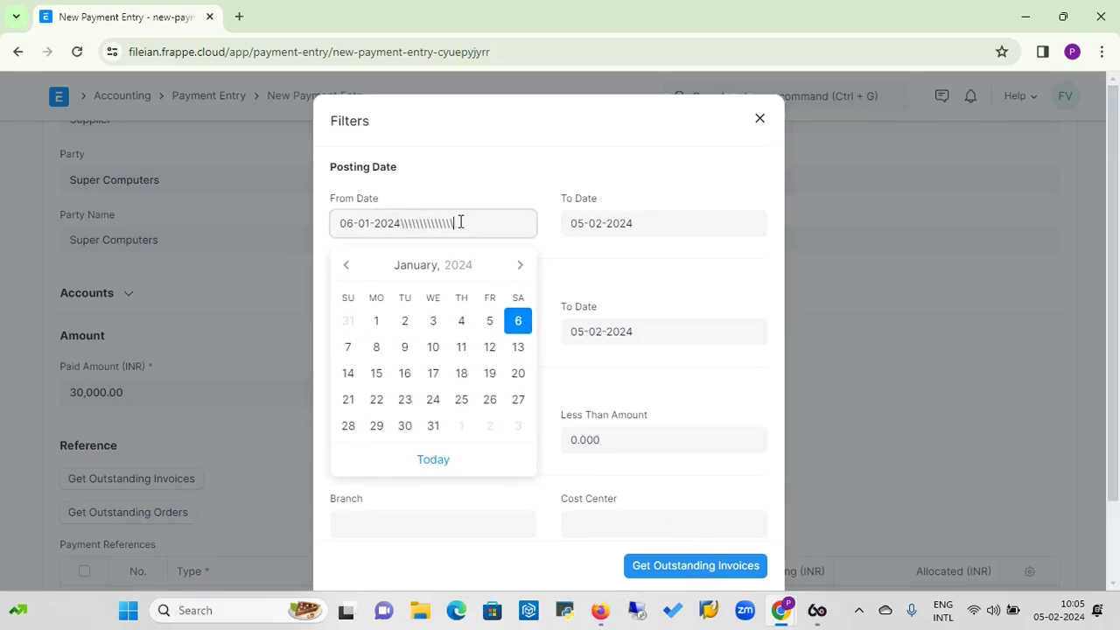
key(BackSpace)
key(BackSpace)
key(BackSpace)
key(BackSpace)
key(BackSpace)
key(BackSpace)
key(BackSpace)
key(BackSpace)
key(BackSpace)
key(BackSpace)
key(BackSpace)
key(BackSpace)
key(BackSpace)
key(BackSpace)
key(BackSpace)
key(BackSpace)
key(BackSpace)
key(BackSpace)
key(BackSpace)
key(BackSpace)
key(BackSpace)
key(BackSpace)
key(BackSpace)
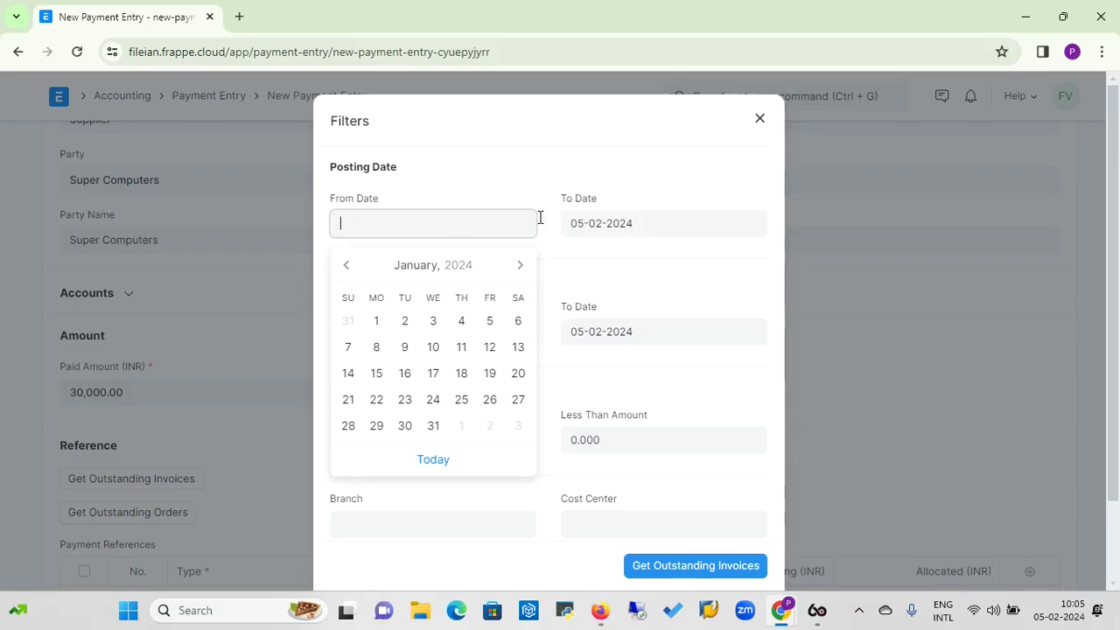
click(660, 221)
key(BackSpace)
key(BackSpace)
key(BackSpace)
key(BackSpace)
key(BackSpace)
key(BackSpace)
key(BackSpace)
key(BackSpace)
key(BackSpace)
key(BackSpace)
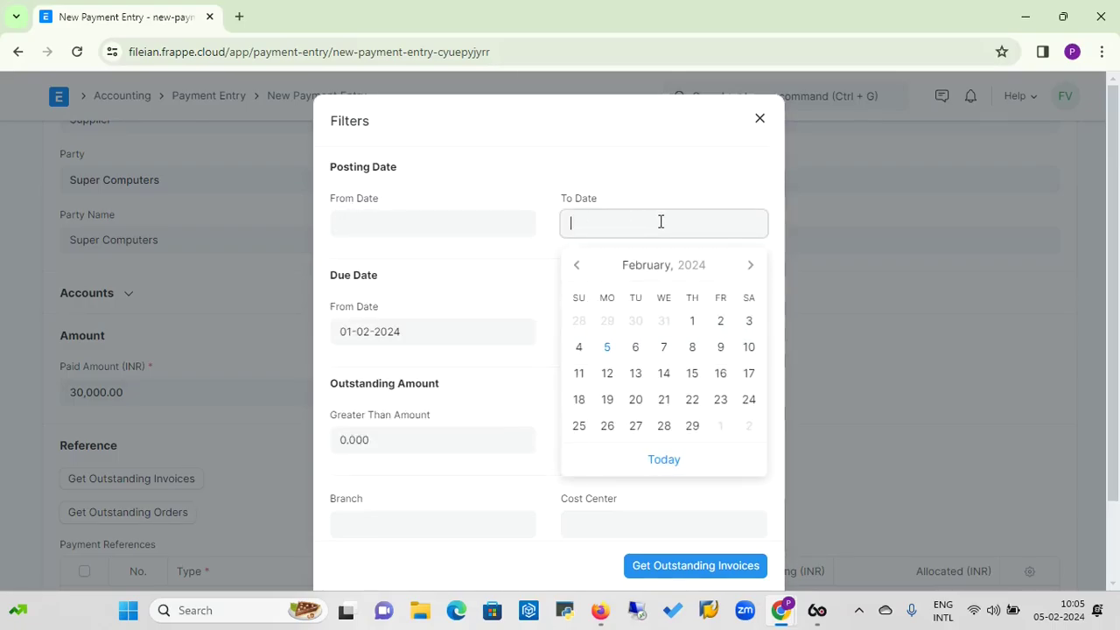
click(525, 175)
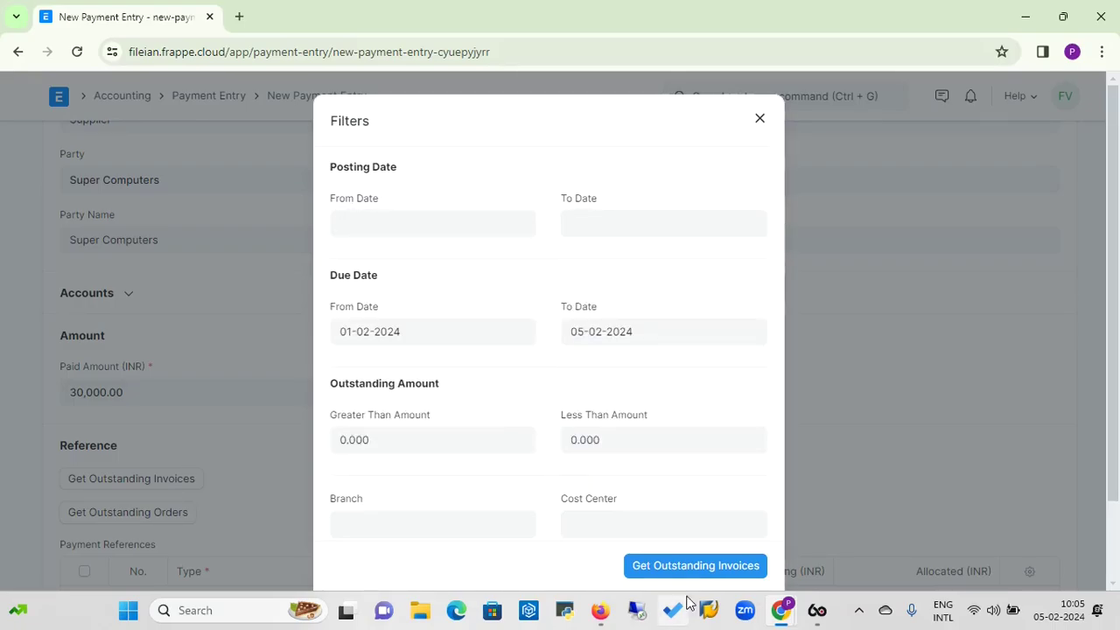
click(719, 568)
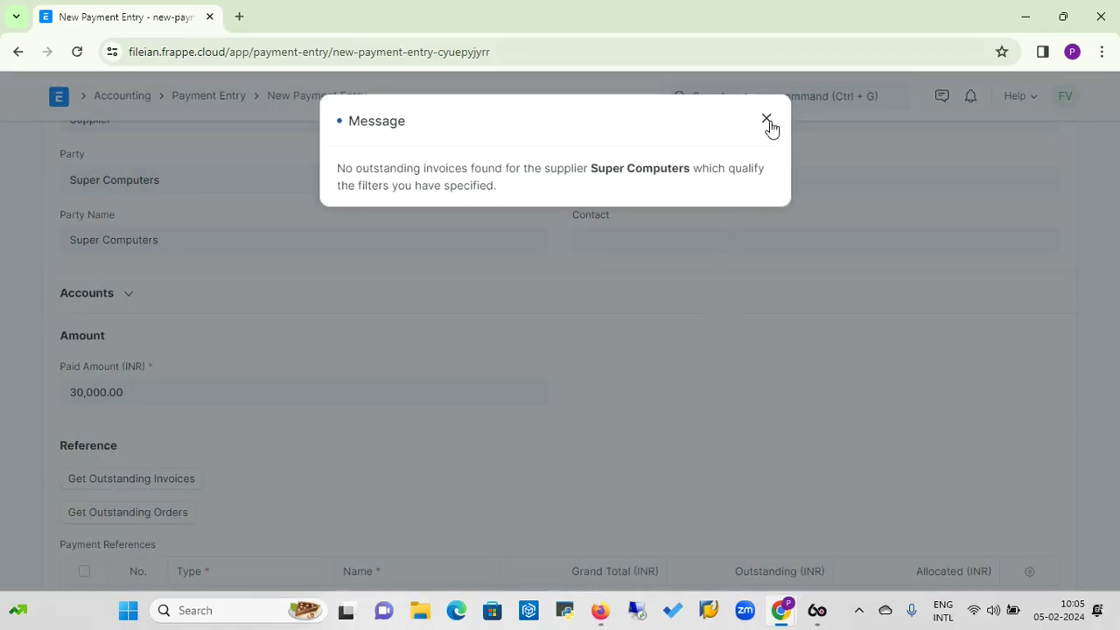
click(767, 120)
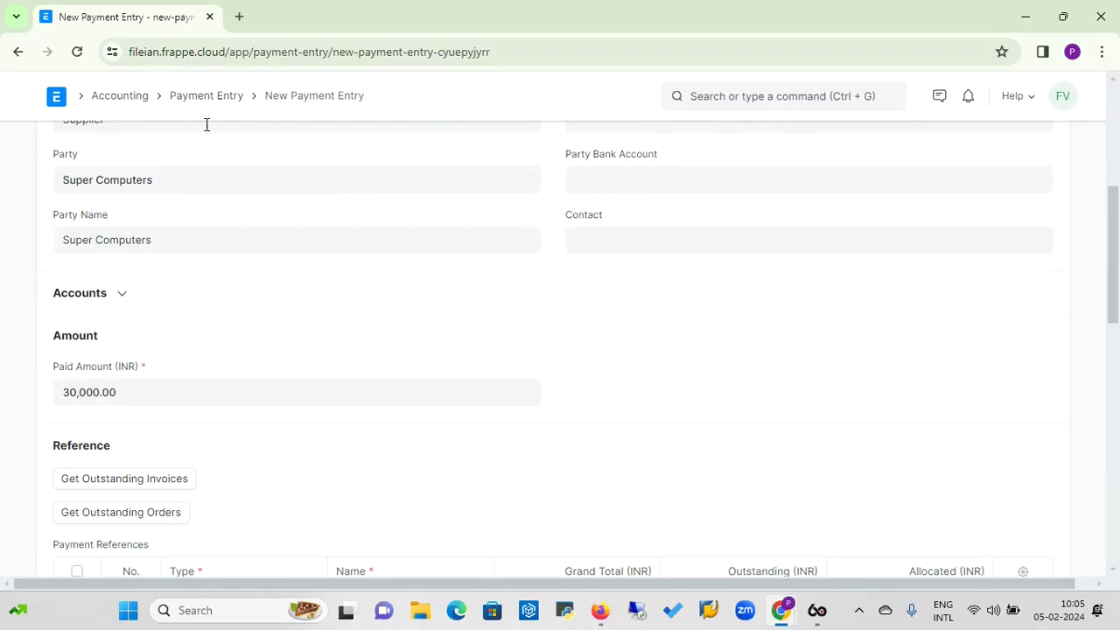
Leave the payment entry and open the list of purchase receipts to bill from the Stock workspace
click(56, 103)
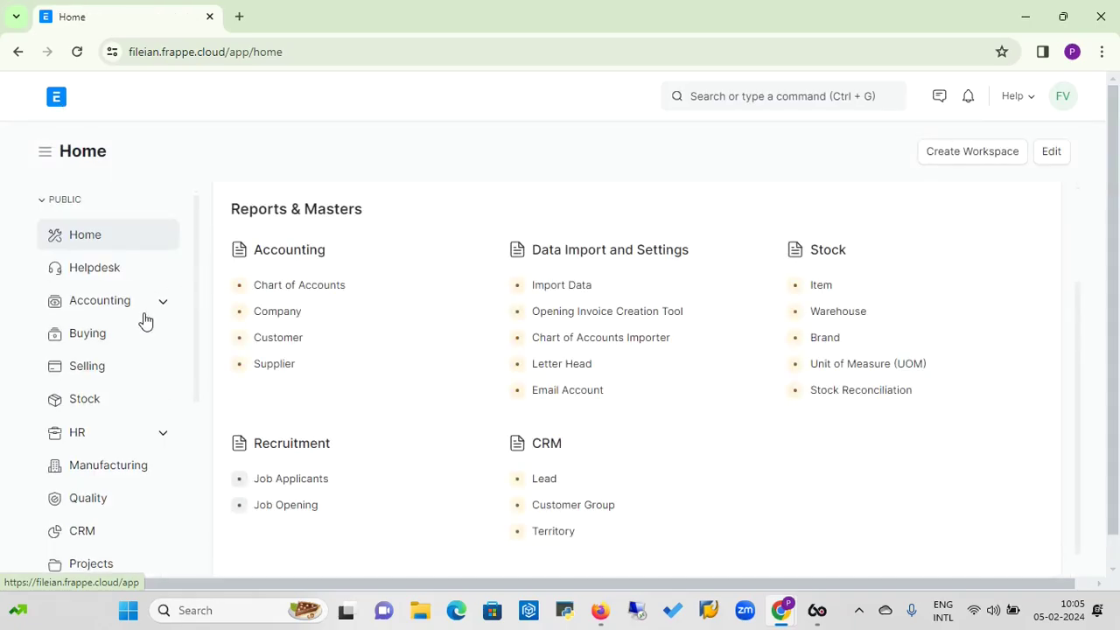
click(92, 407)
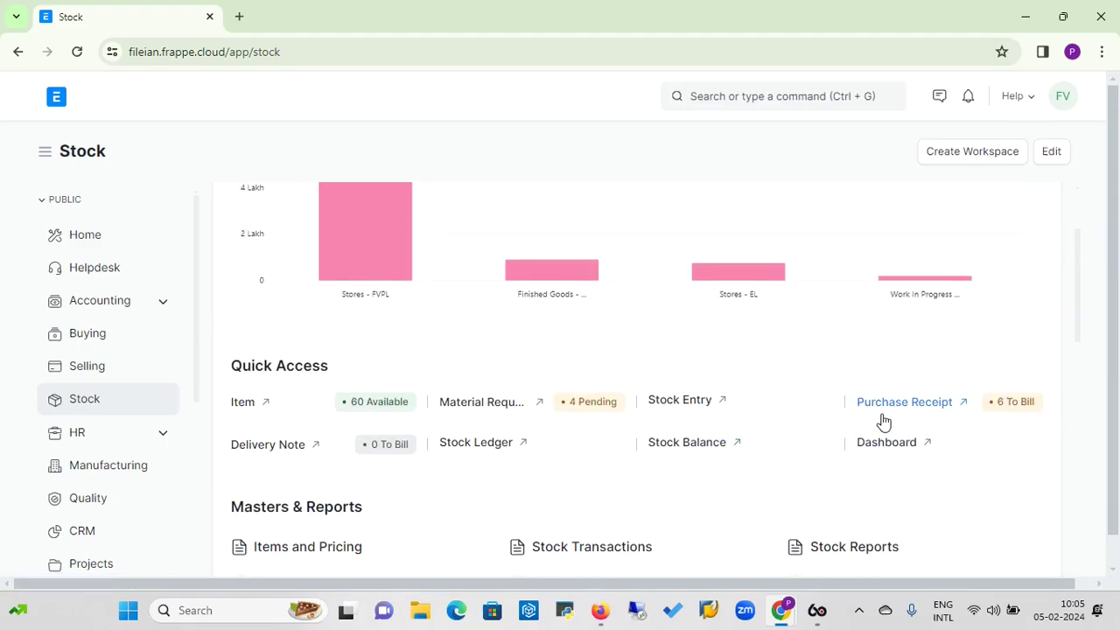
click(894, 406)
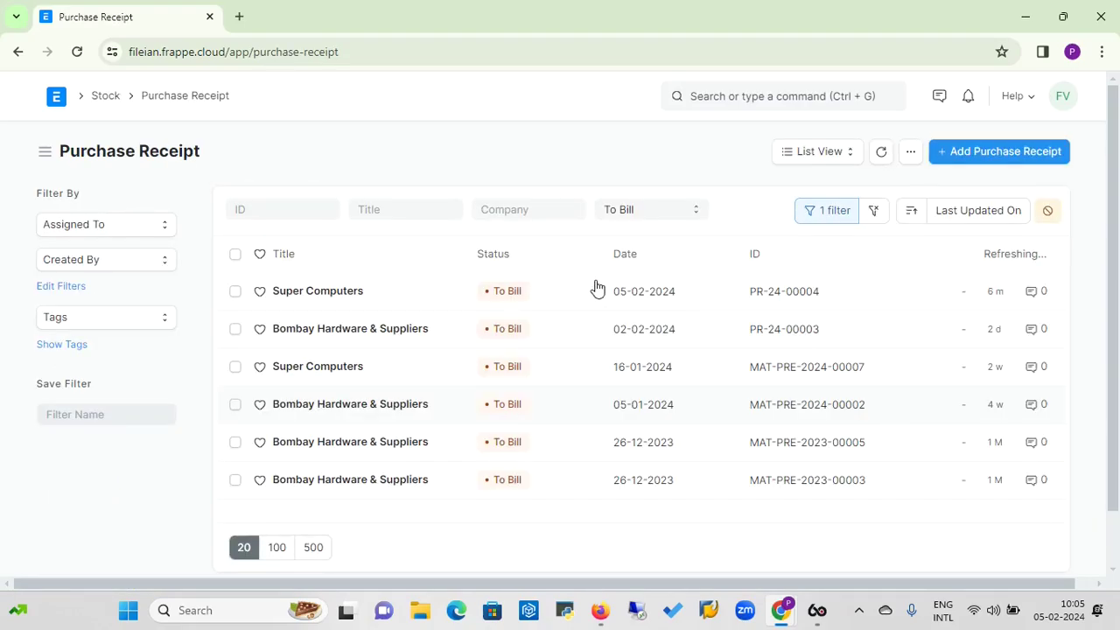
Create and save a purchase invoice from the Super Computers purchase receipt dated 05-02-2024
click(325, 298)
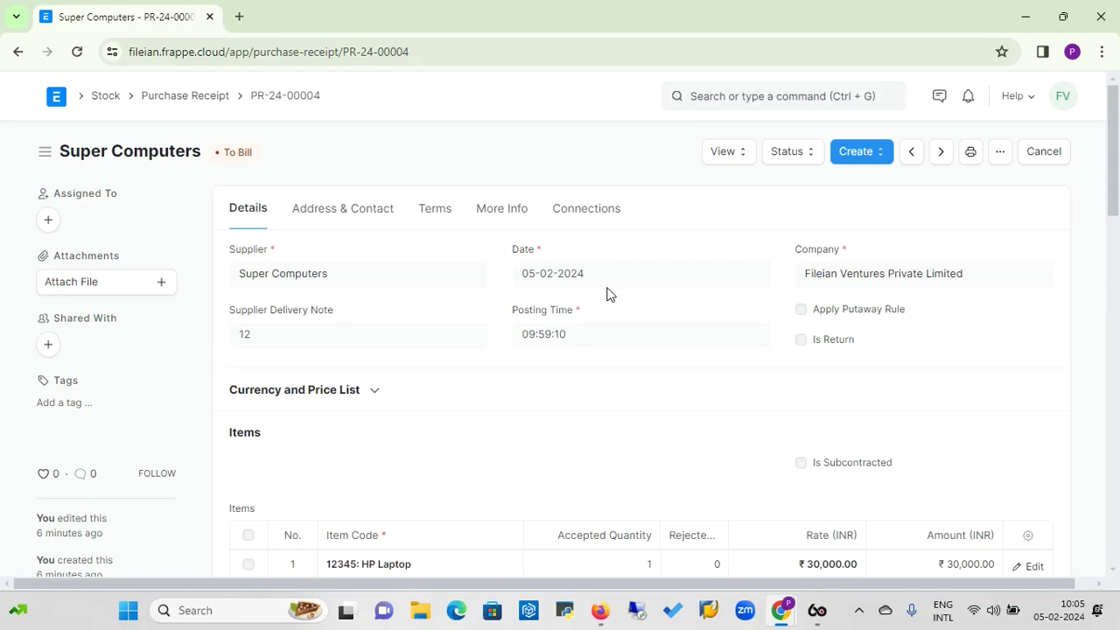
click(884, 163)
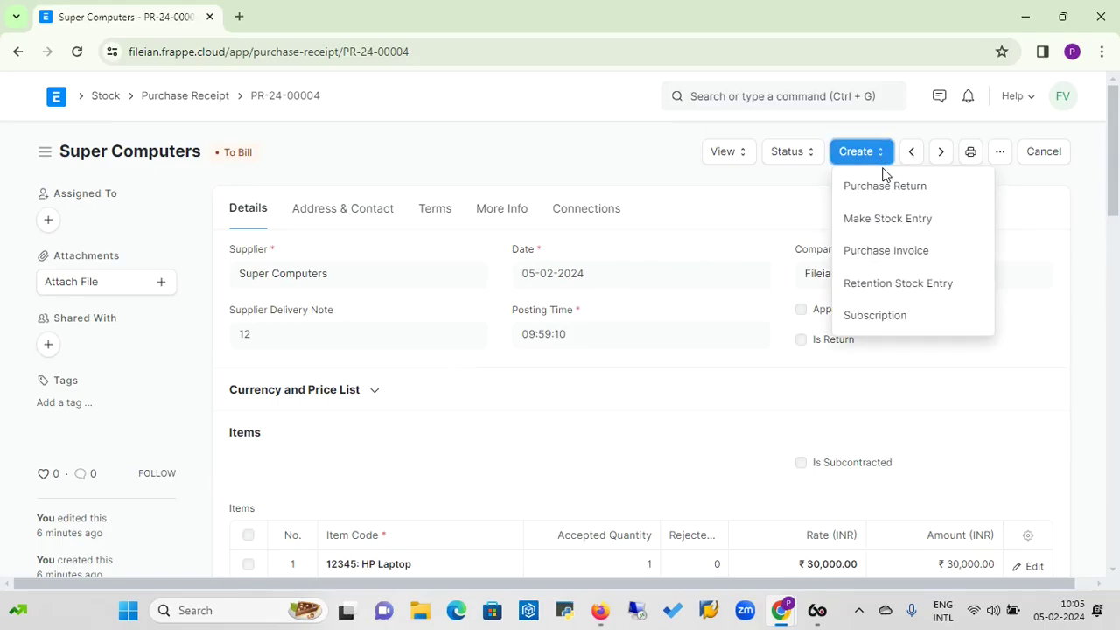
click(877, 254)
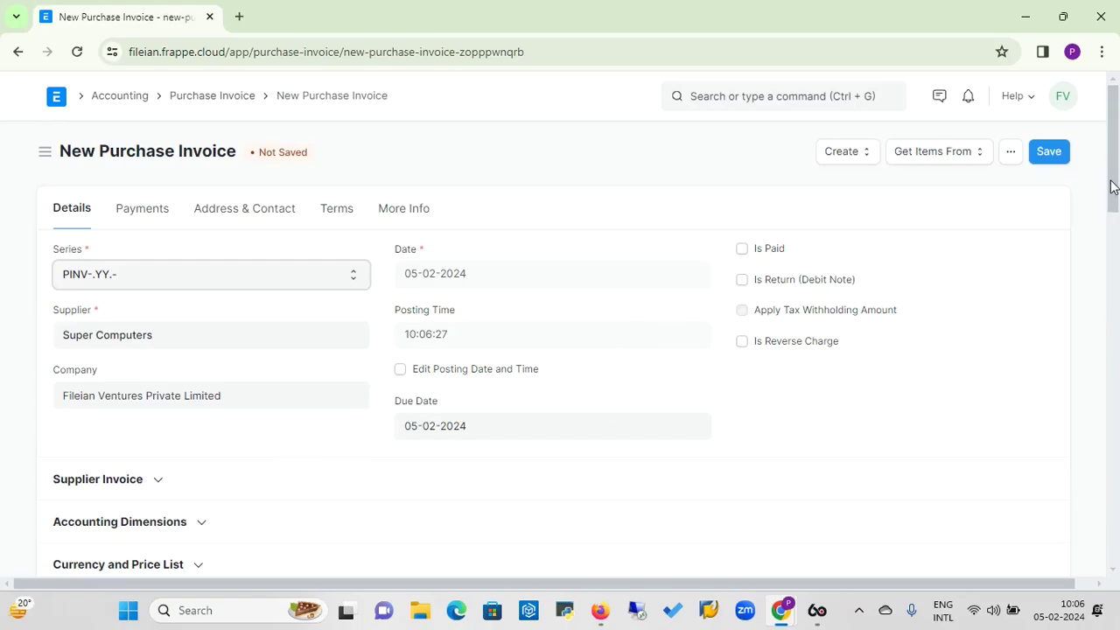
mouse_move(1115, 181)
mouse_down()
mouse_move(1100, 266)
mouse_move(1114, 241)
mouse_move(1113, 287)
mouse_move(1118, 190)
mouse_up()
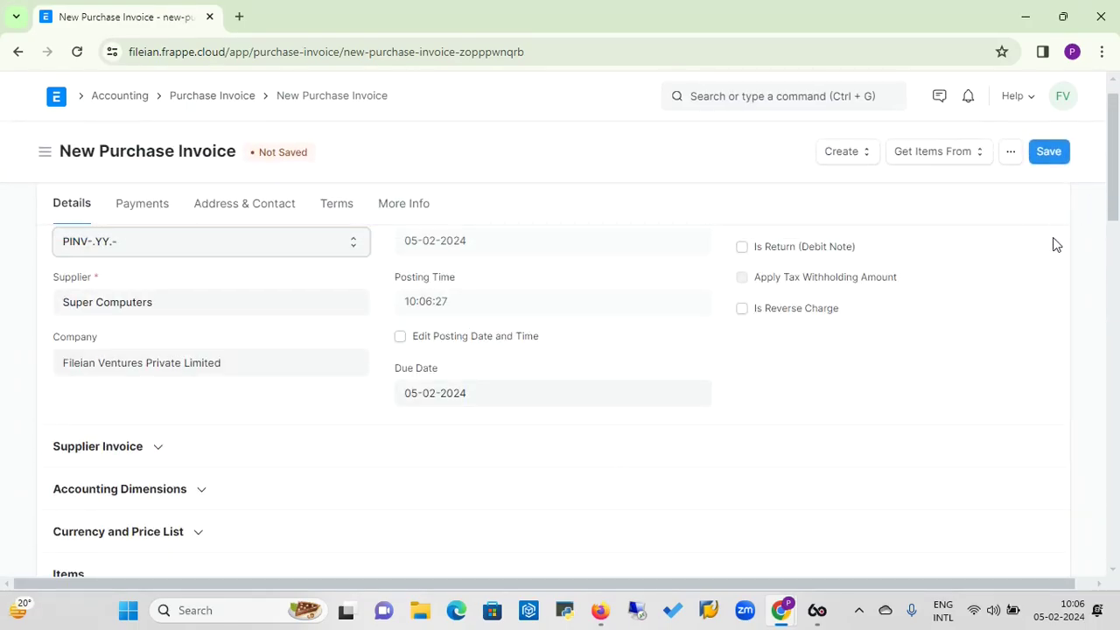
click(1049, 158)
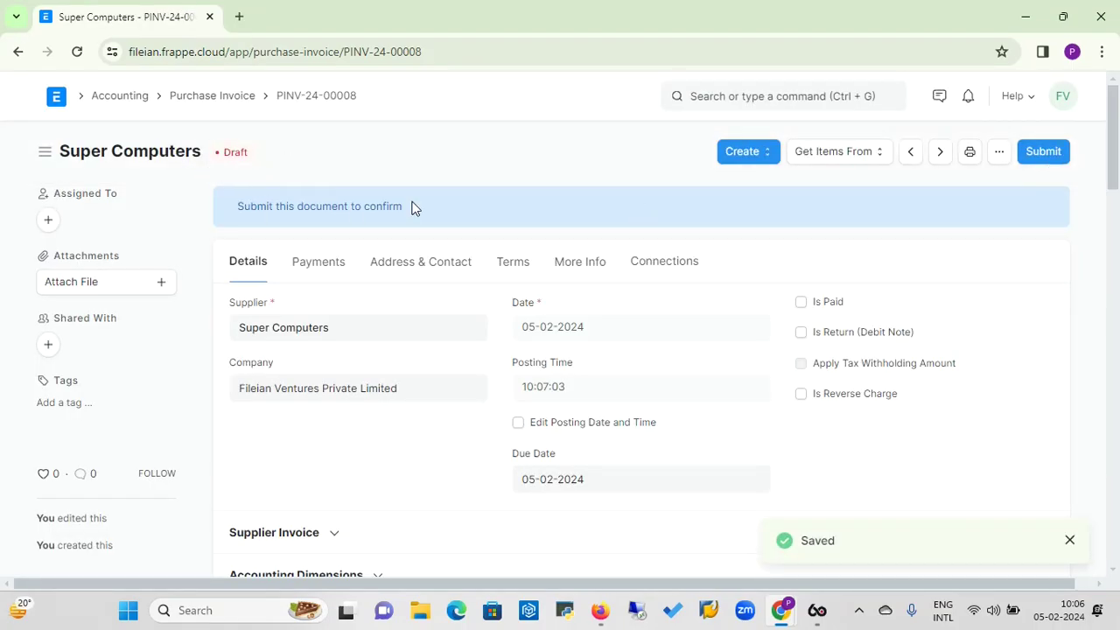
Submit the Super Computers purchase invoice permanently and dismiss the notifications
click(1049, 152)
click(747, 221)
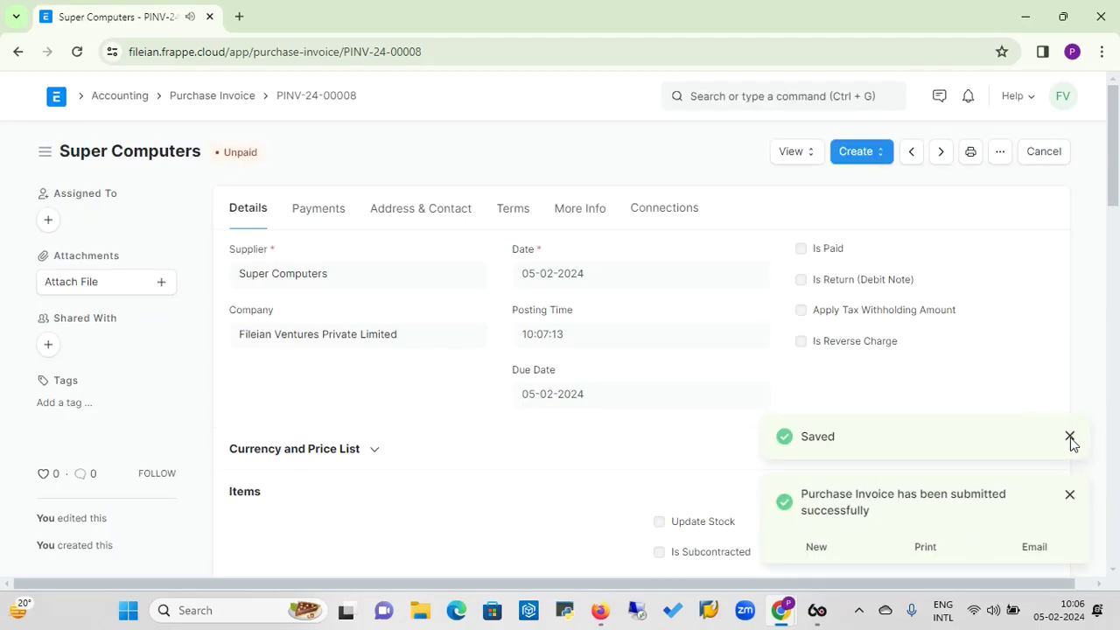
click(1069, 437)
click(1070, 495)
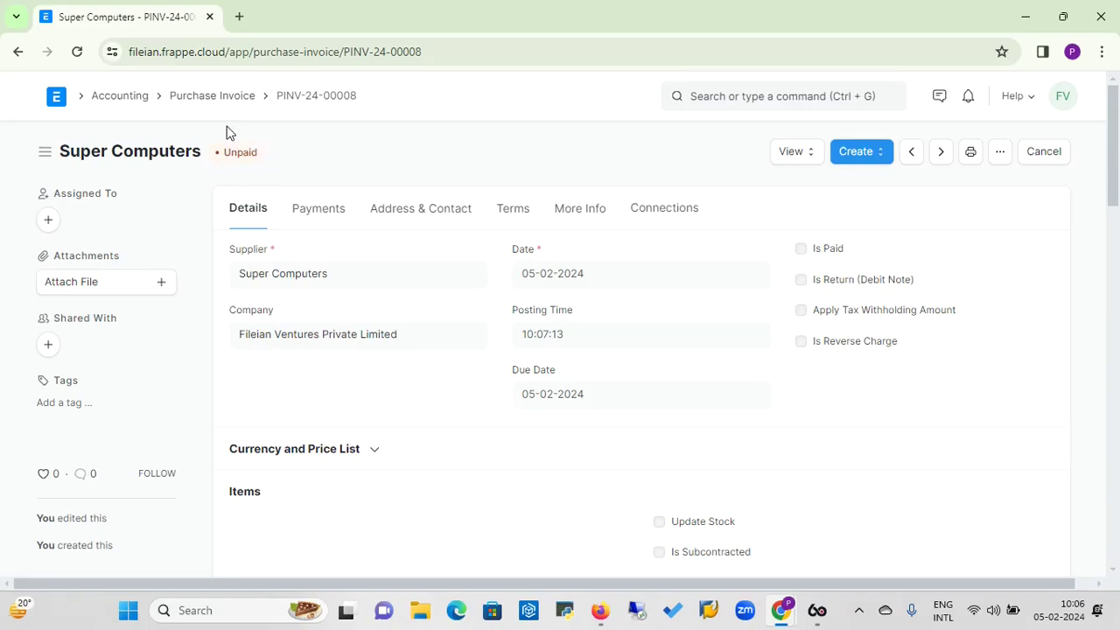
Leave the invoice and start a new payment entry from the Accounting workspace
click(881, 162)
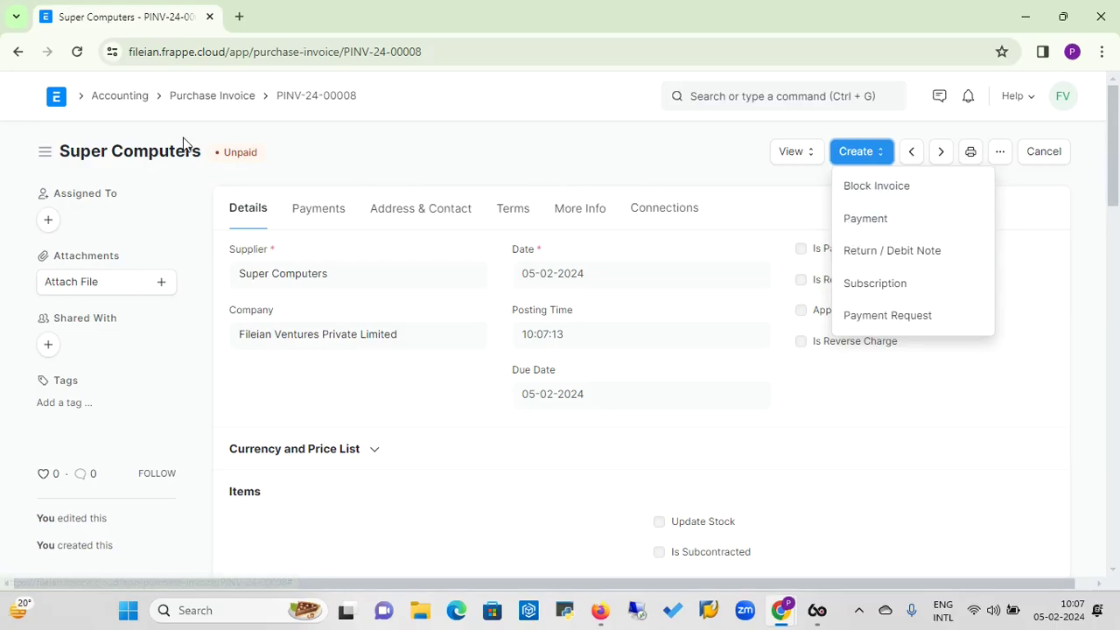
click(132, 104)
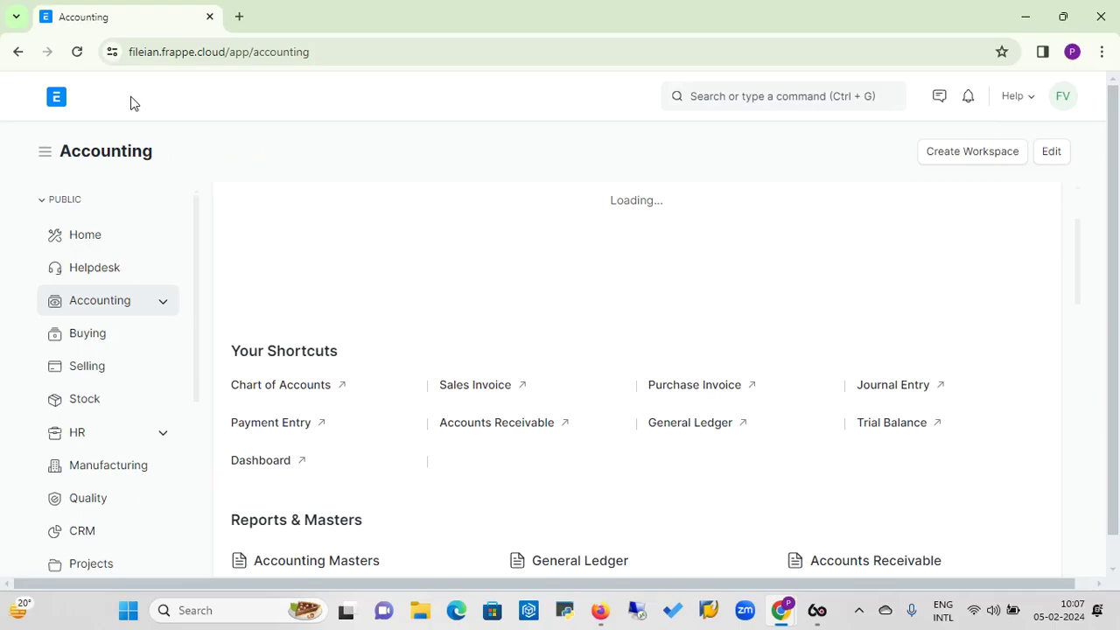
click(276, 430)
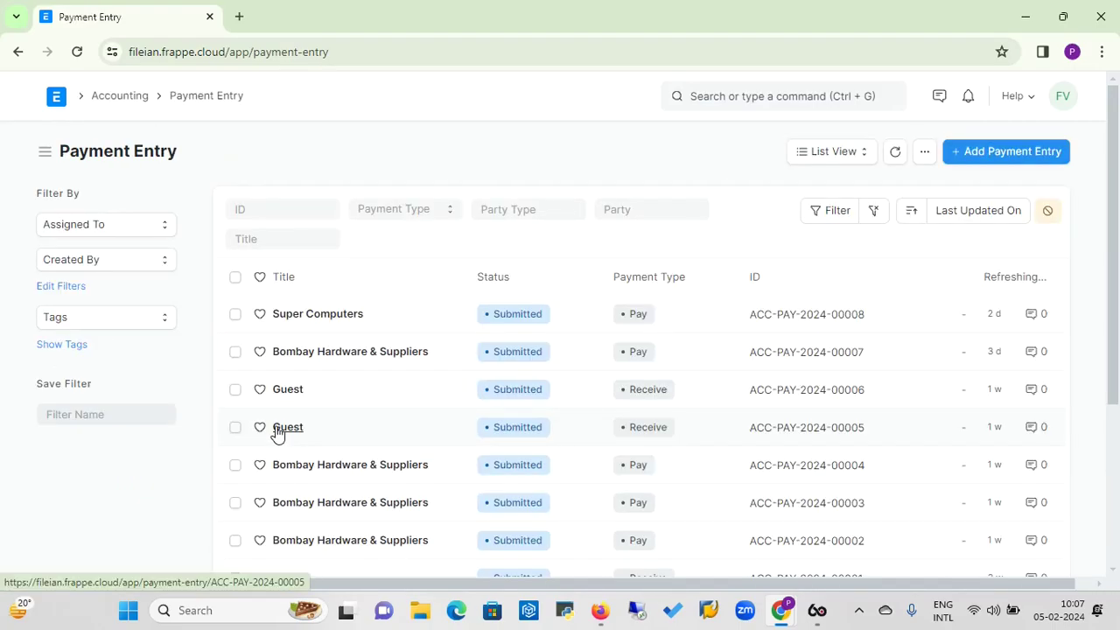
click(1013, 158)
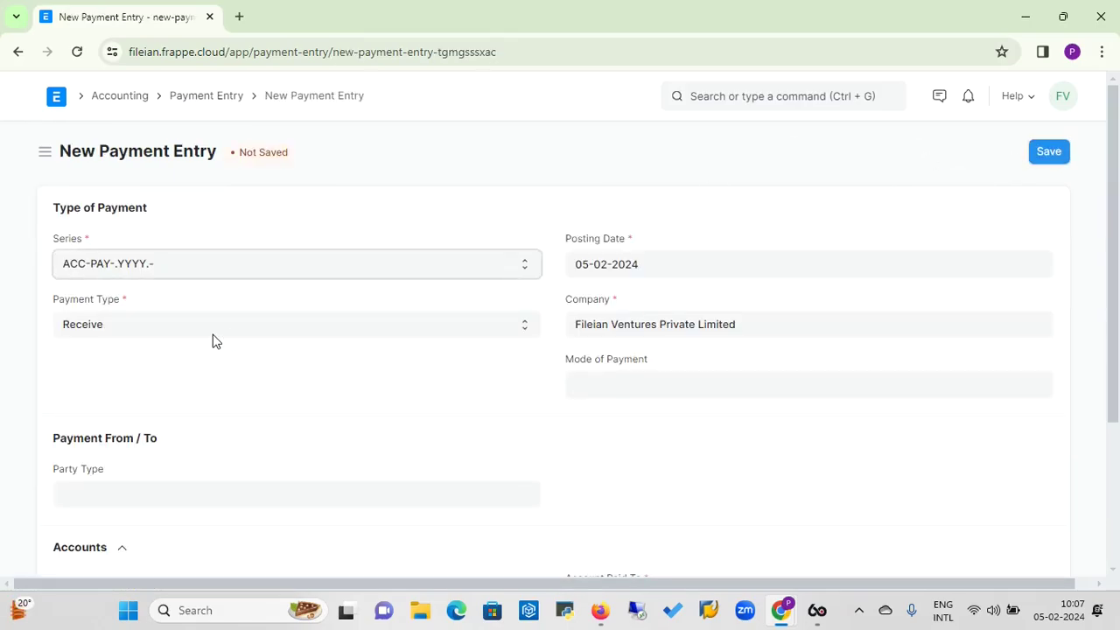
Set the payment type to Pay and the mode of payment to Cheque, dismissing the missing account message
click(215, 324)
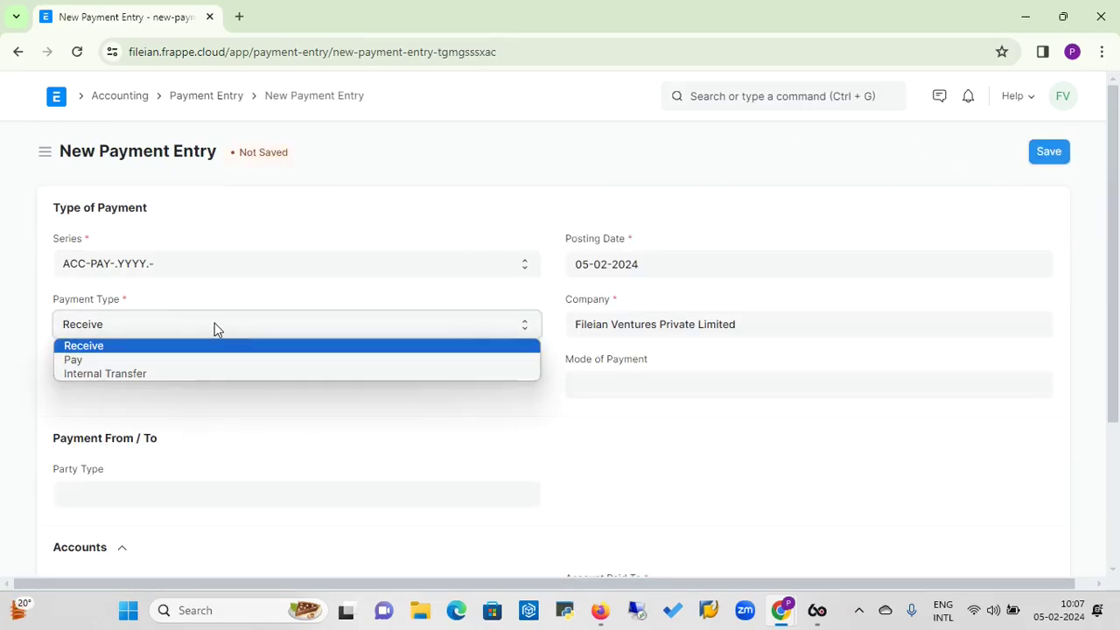
click(169, 364)
click(607, 393)
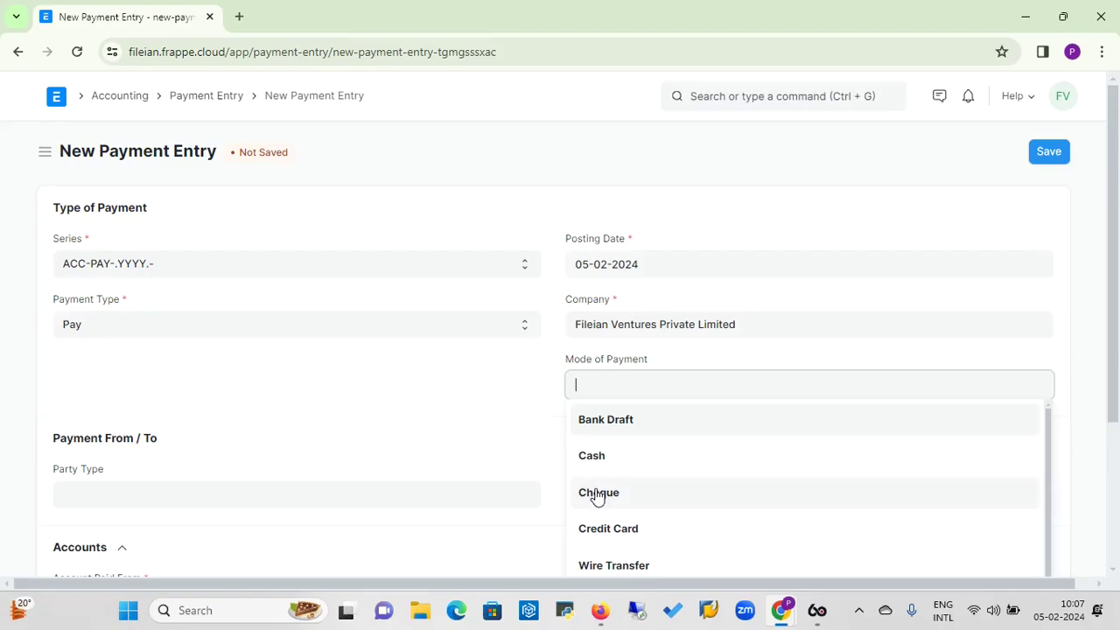
click(599, 493)
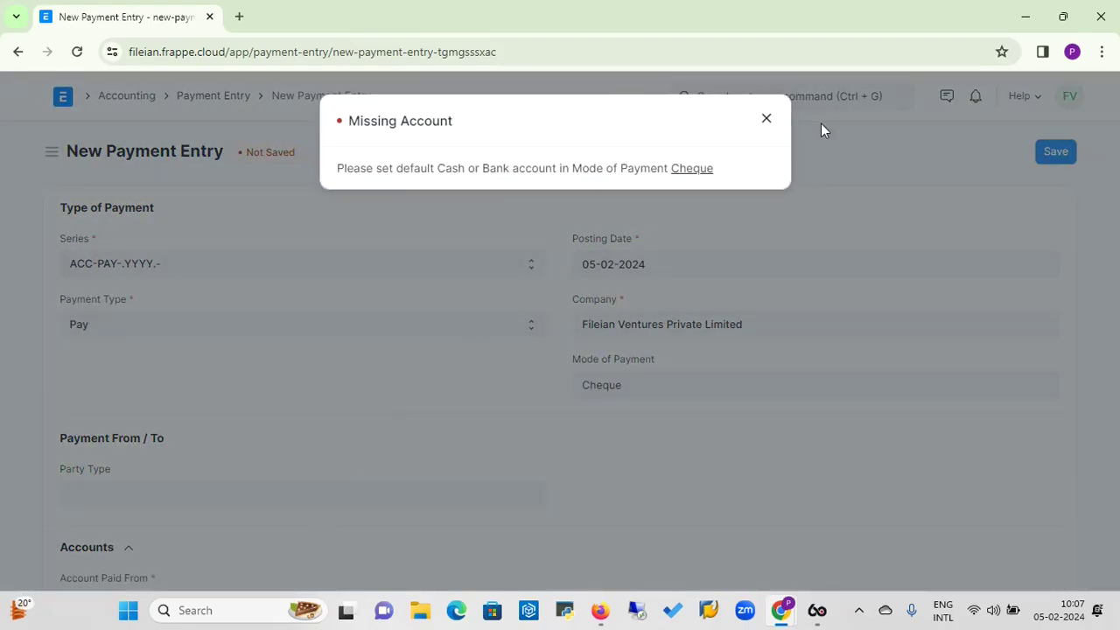
click(766, 119)
Set the party type to Supplier and choose Super Computers as the party to pay
click(215, 495)
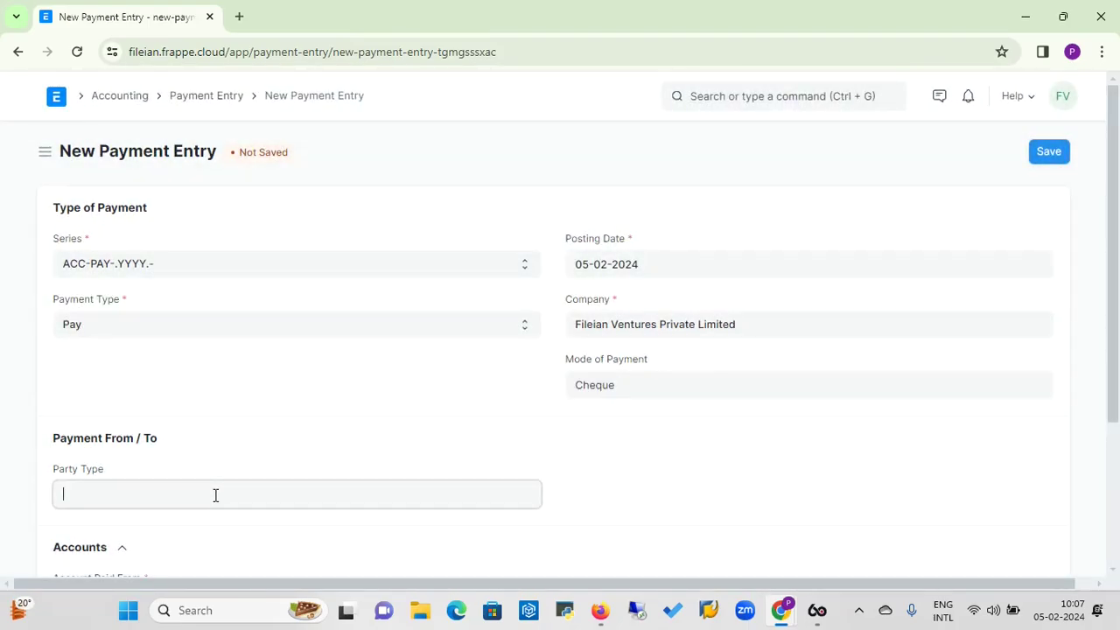
text(su)
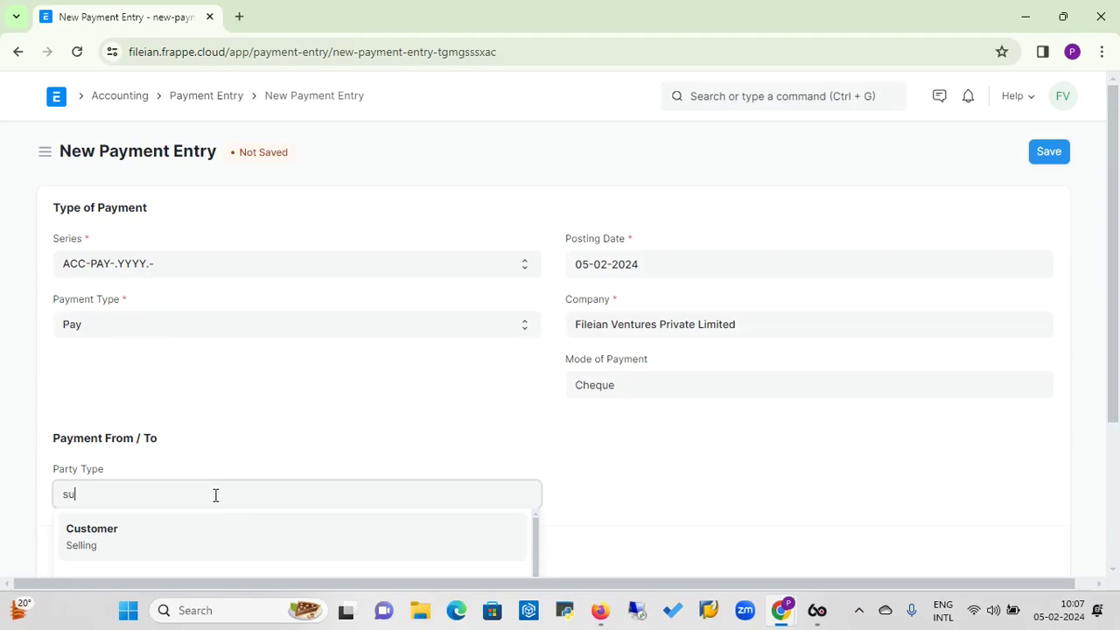
text(pp)
click(101, 541)
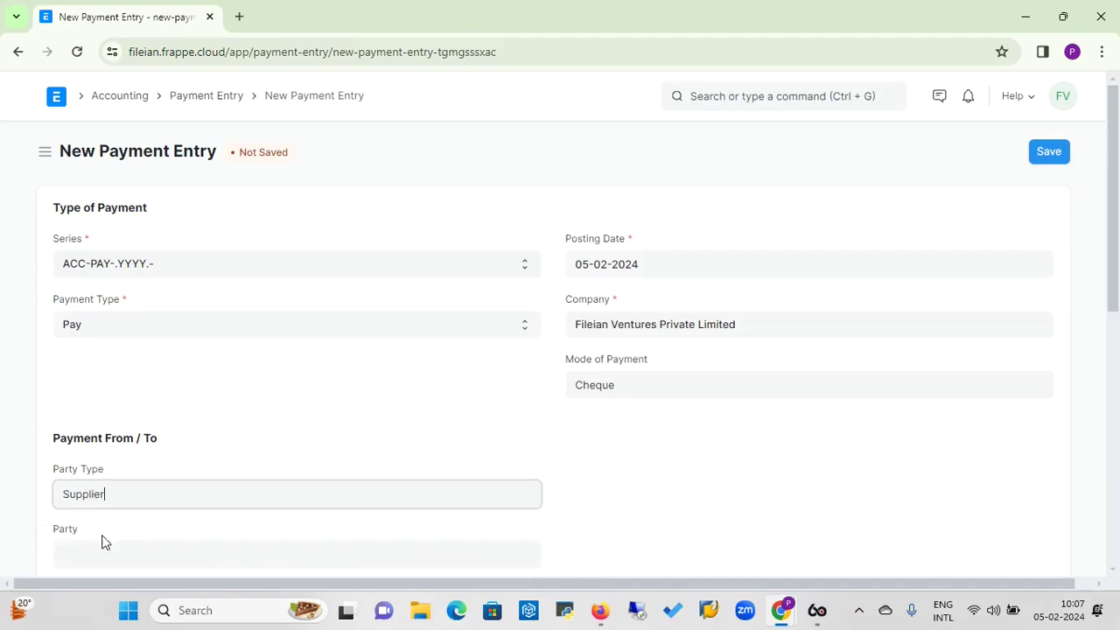
drag(1114, 315, 1112, 357)
click(415, 456)
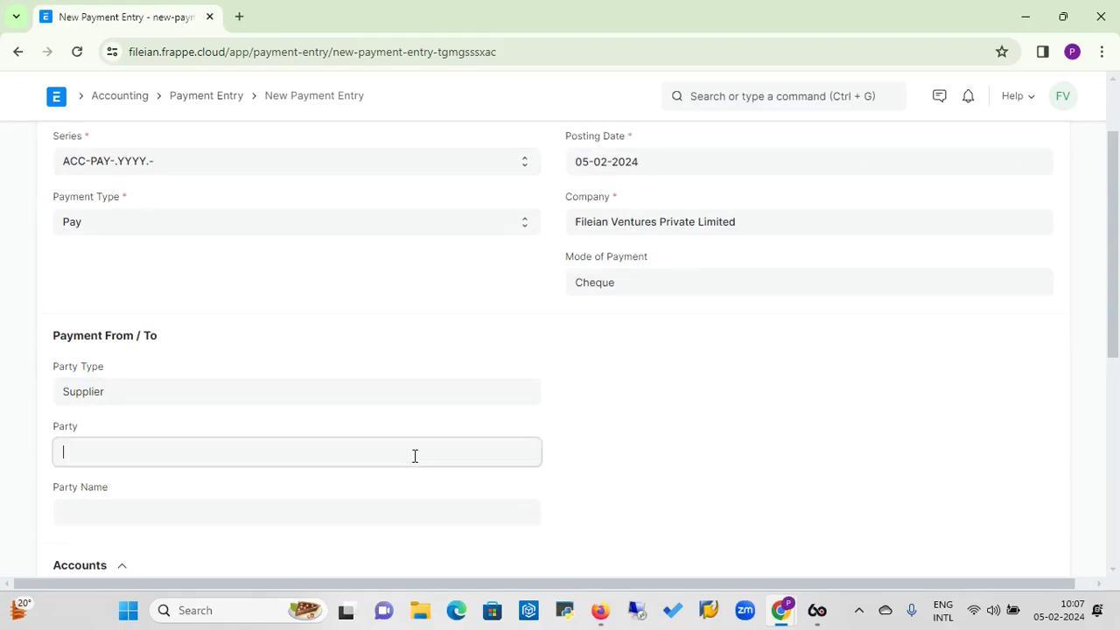
text(sup)
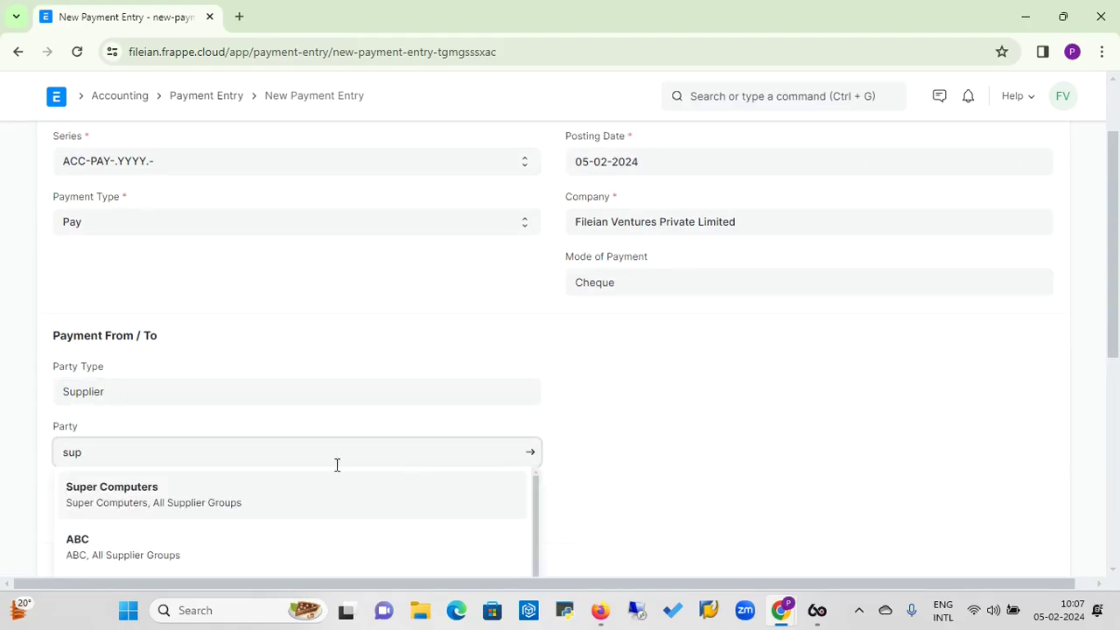
click(149, 495)
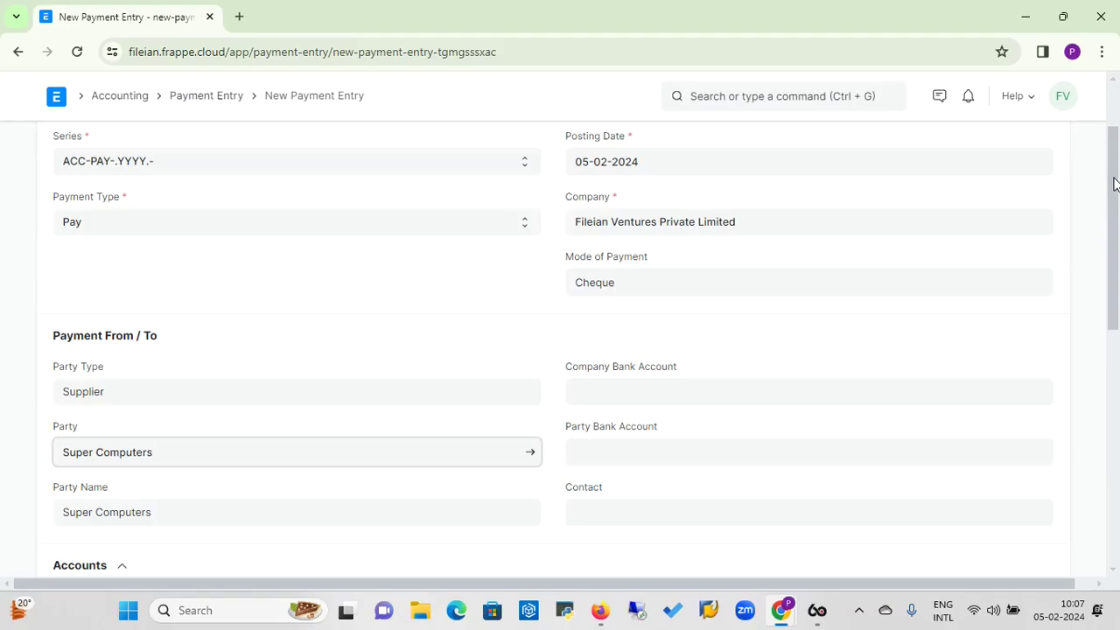
Choose ICICI - FVPL as the account paid from and enter a paid amount of 30,000 INR
drag(1113, 184, 1109, 297)
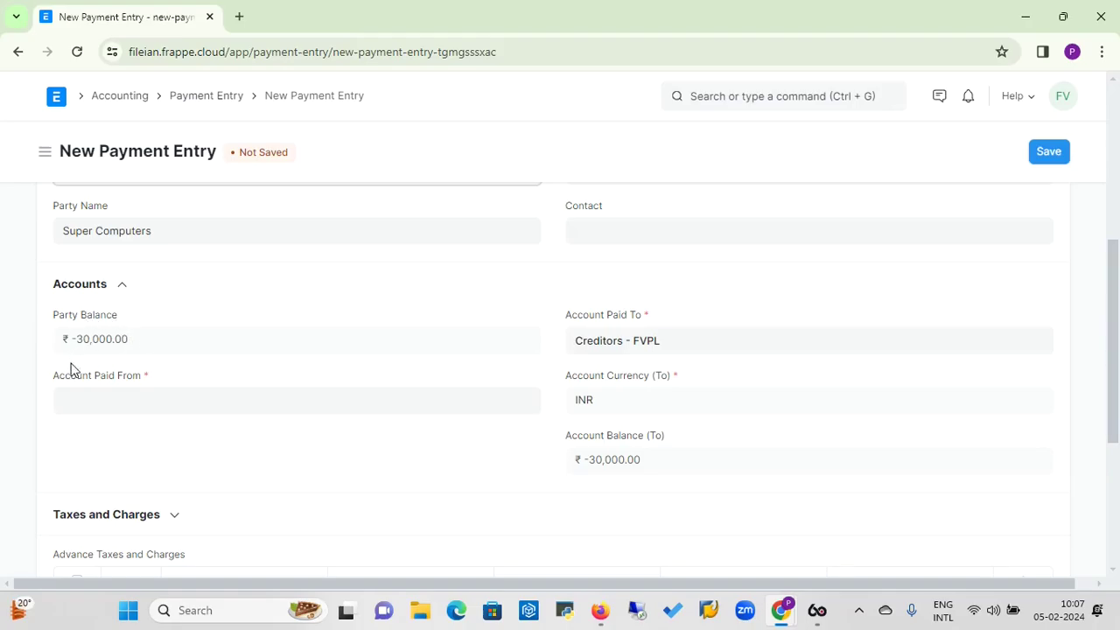
click(175, 409)
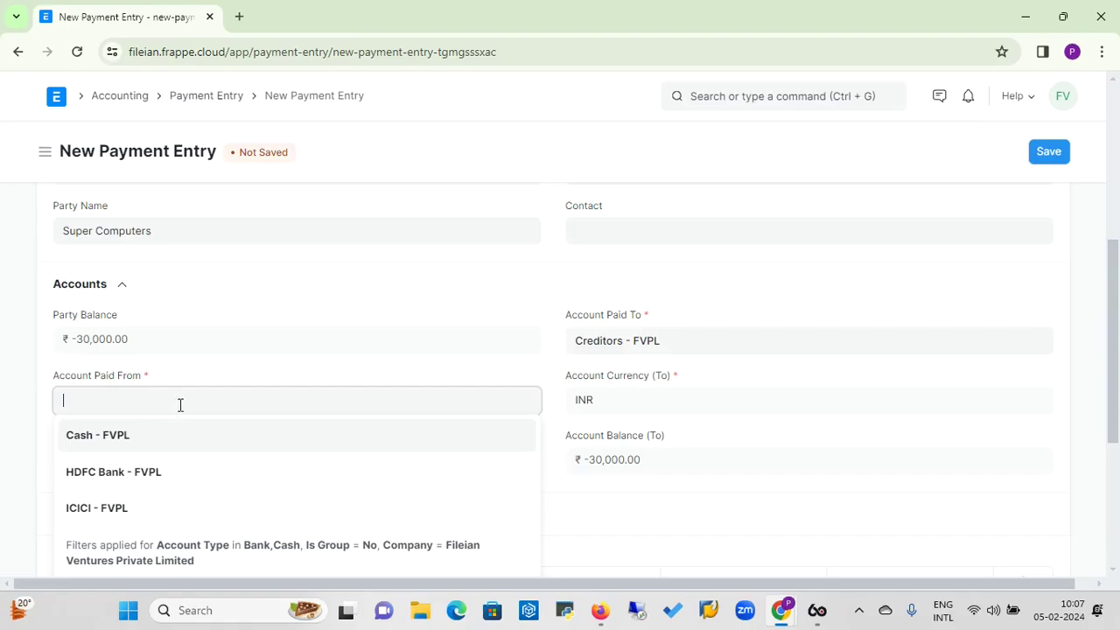
click(93, 510)
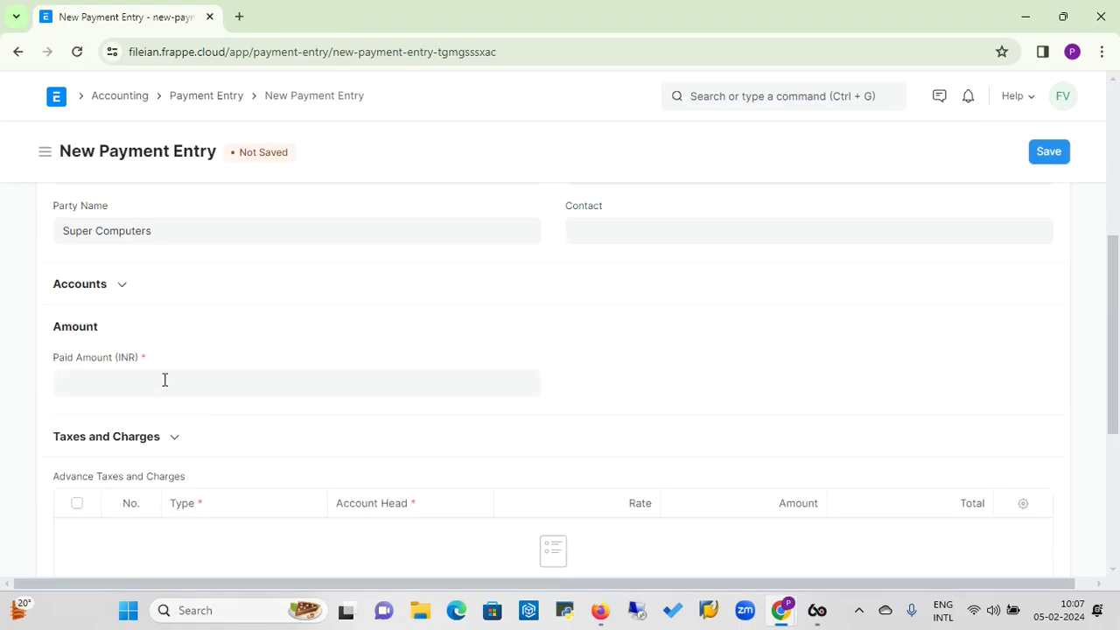
click(164, 380)
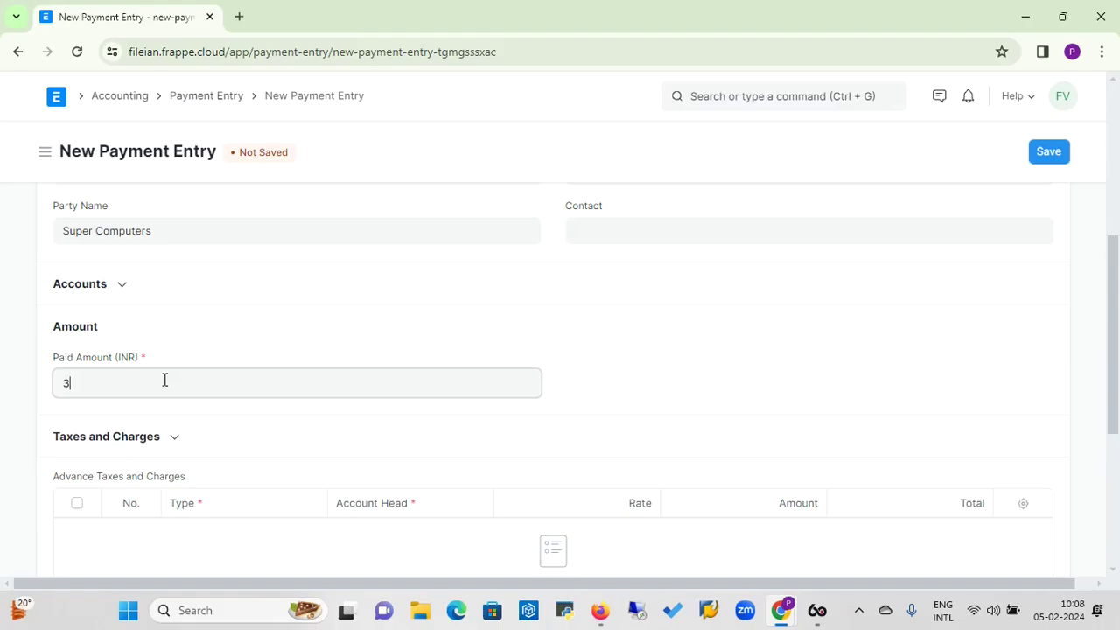
click(618, 381)
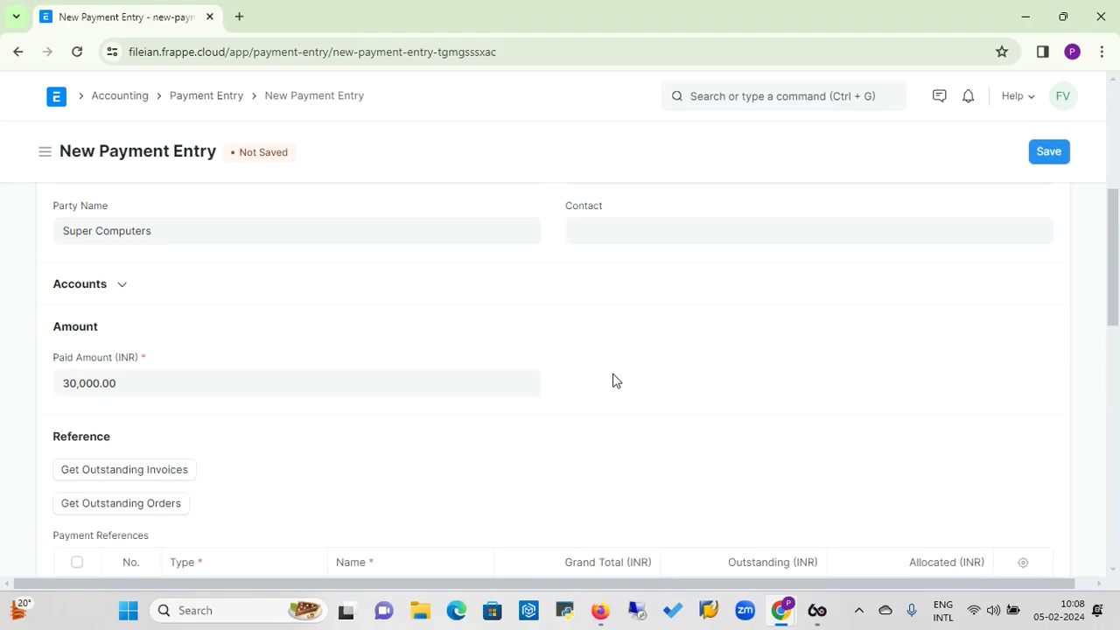
Fetch the supplier's outstanding invoices into the payment references using the default posting date range of 06-01-2024 to 05-02-2024
click(147, 469)
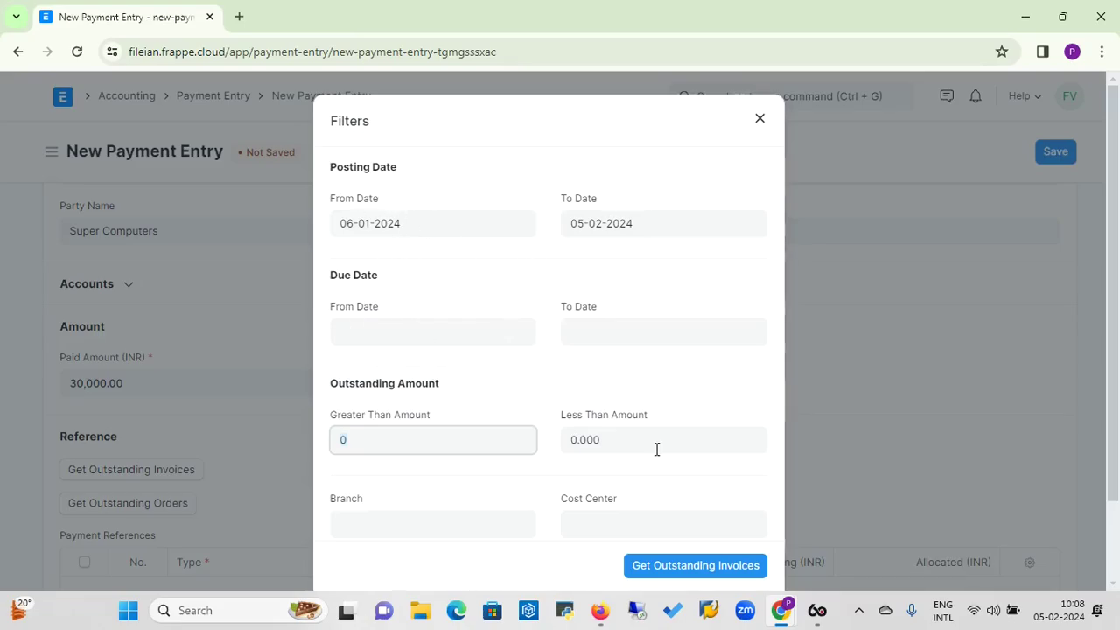
click(680, 571)
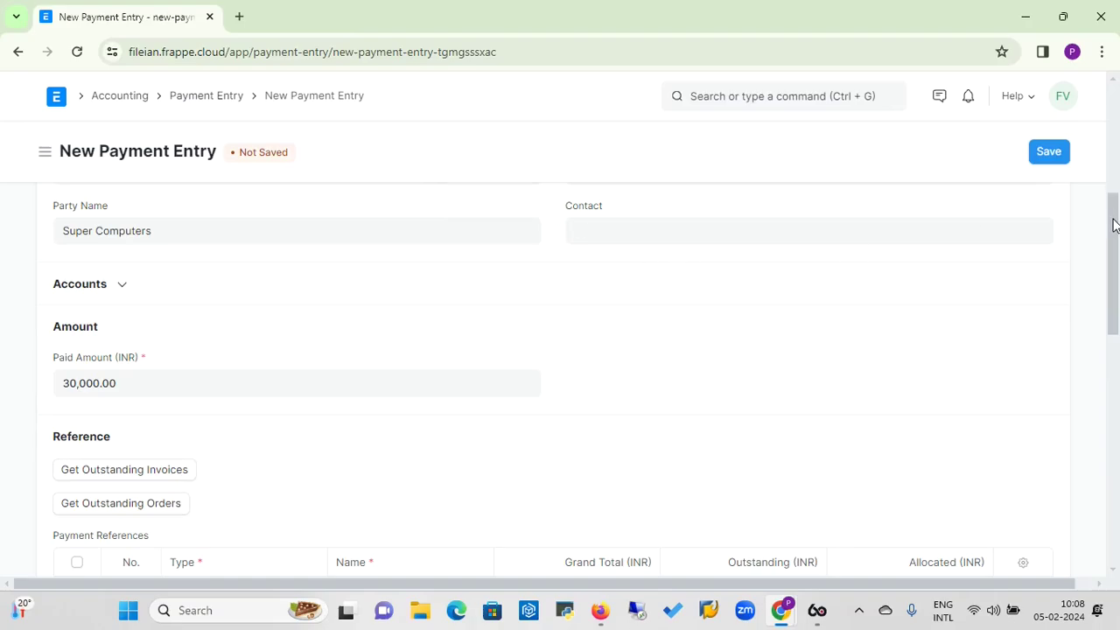
drag(1113, 226, 1113, 241)
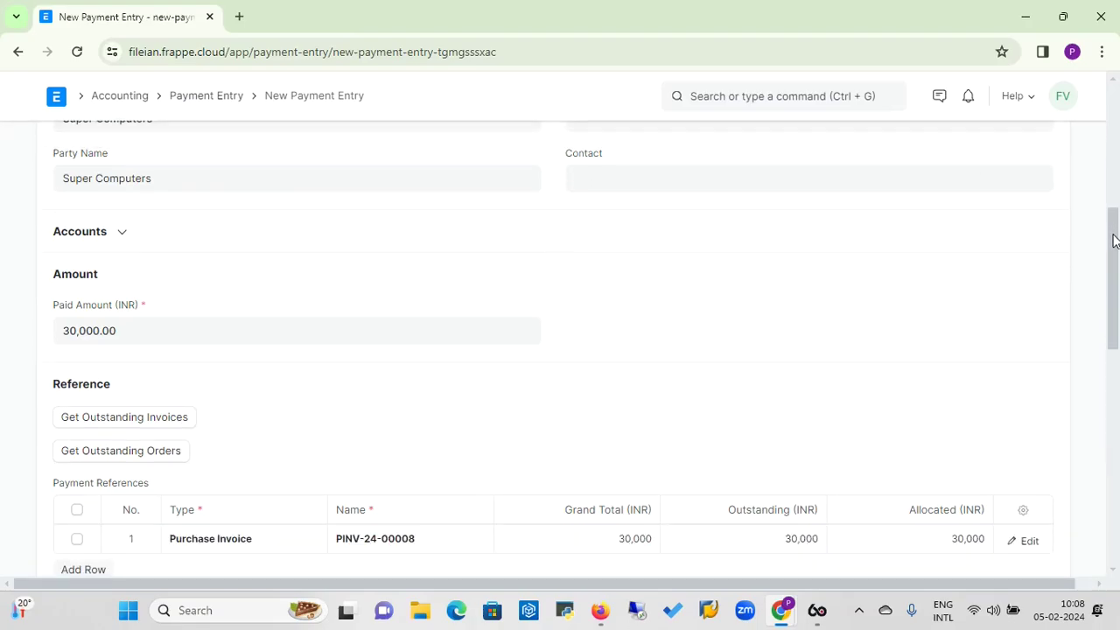
drag(1113, 242, 1113, 299)
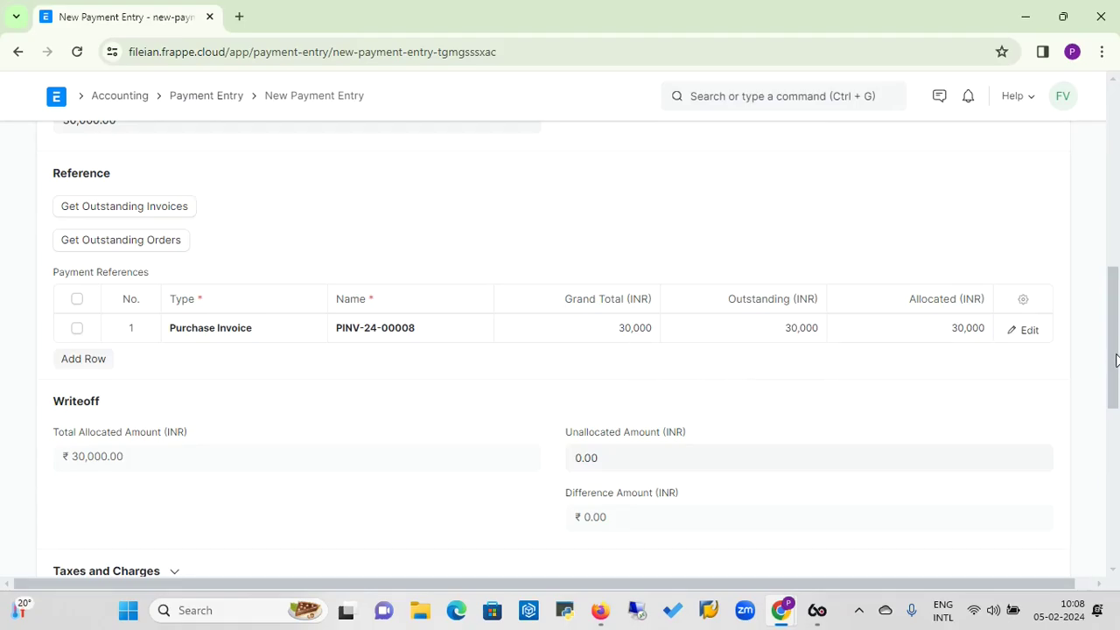
Enter 12345 as the cheque reference number and 05-02-2024 as the cheque reference date
drag(1115, 361, 1109, 529)
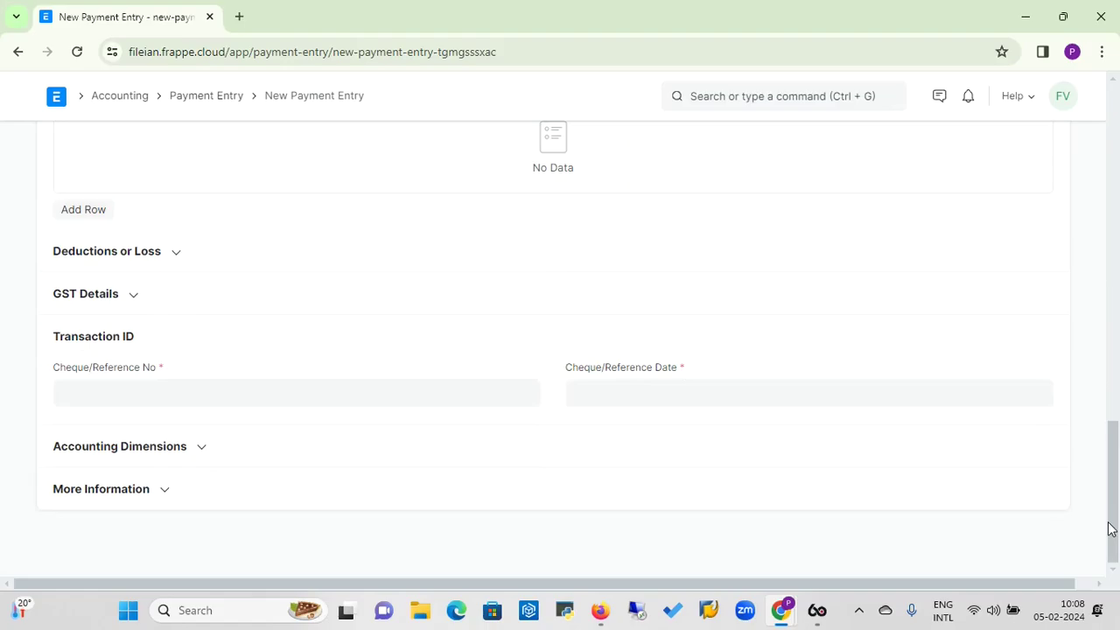
click(280, 396)
text(12345)
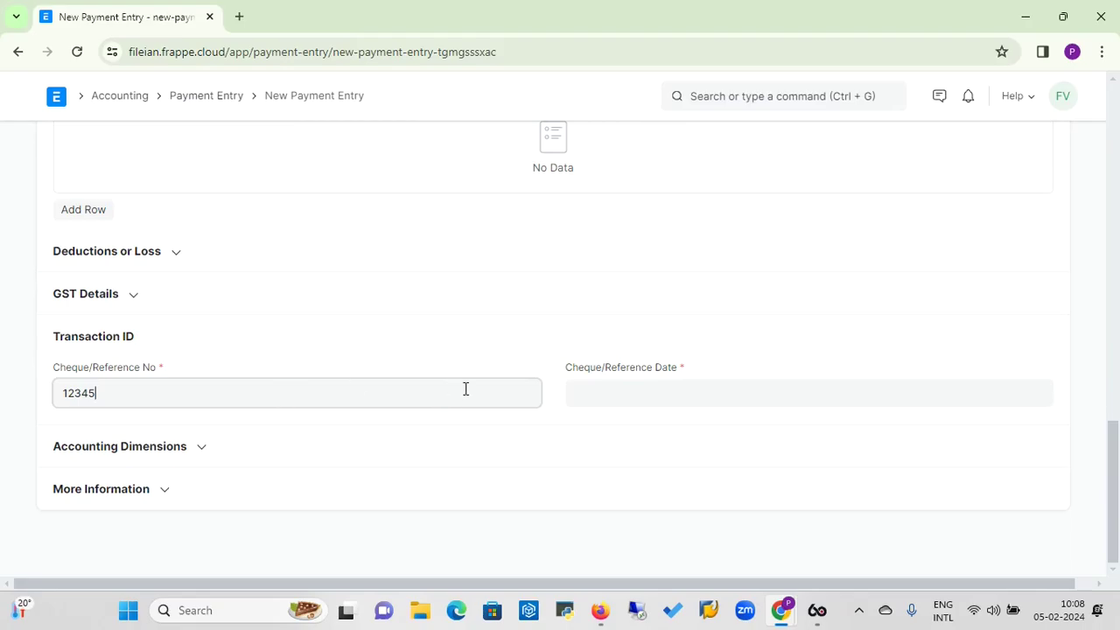
click(626, 394)
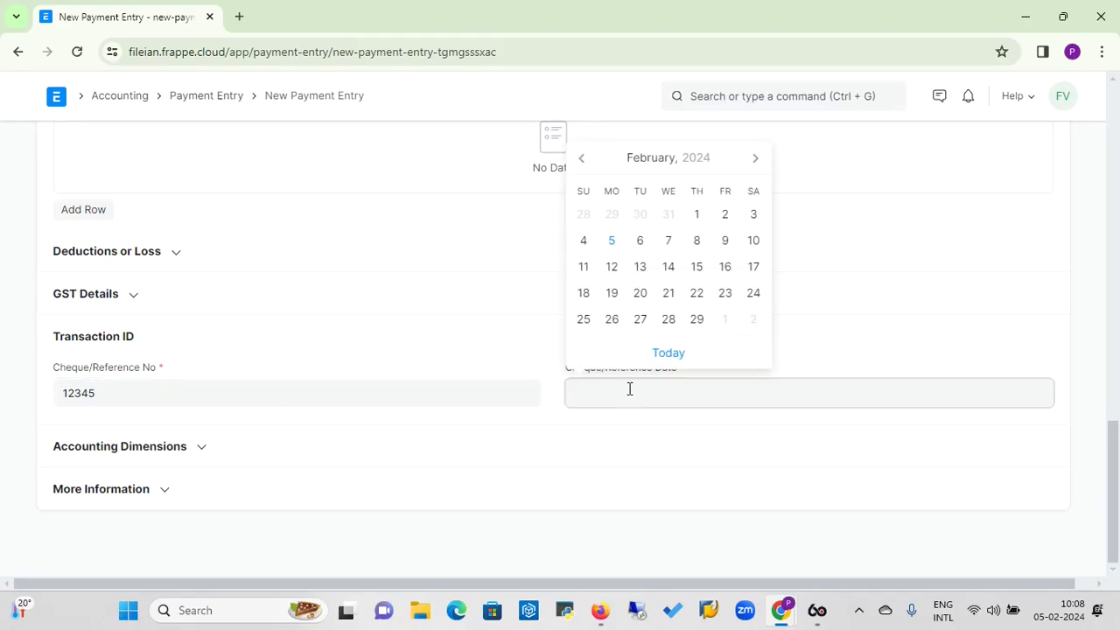
click(617, 248)
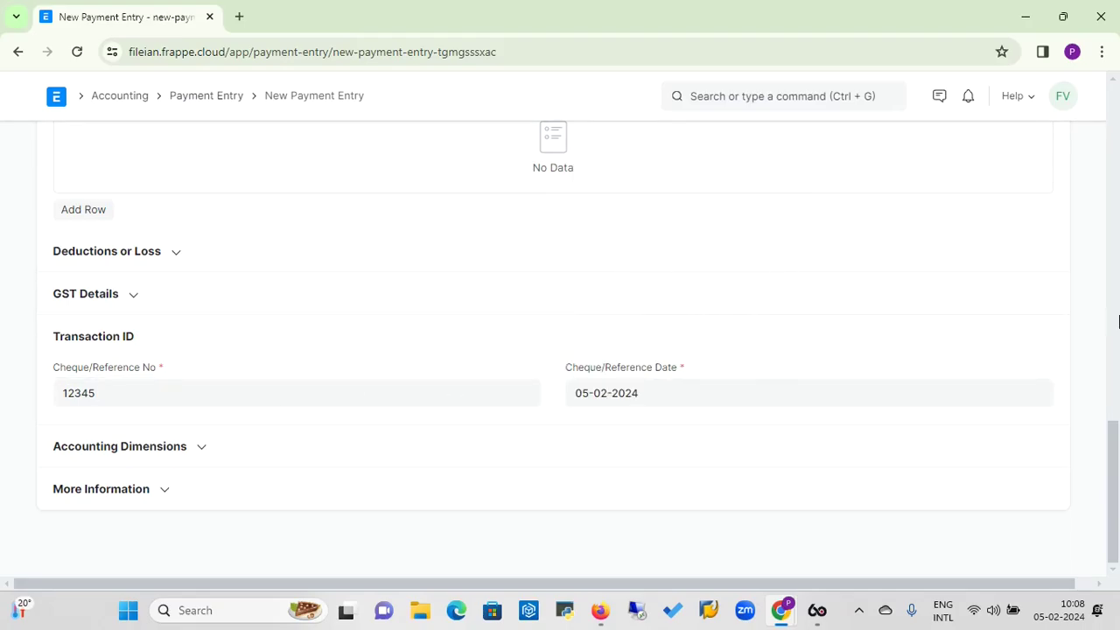
Save the payment entry for Super Computers and submit it permanently
scroll(616, 262, up, 15)
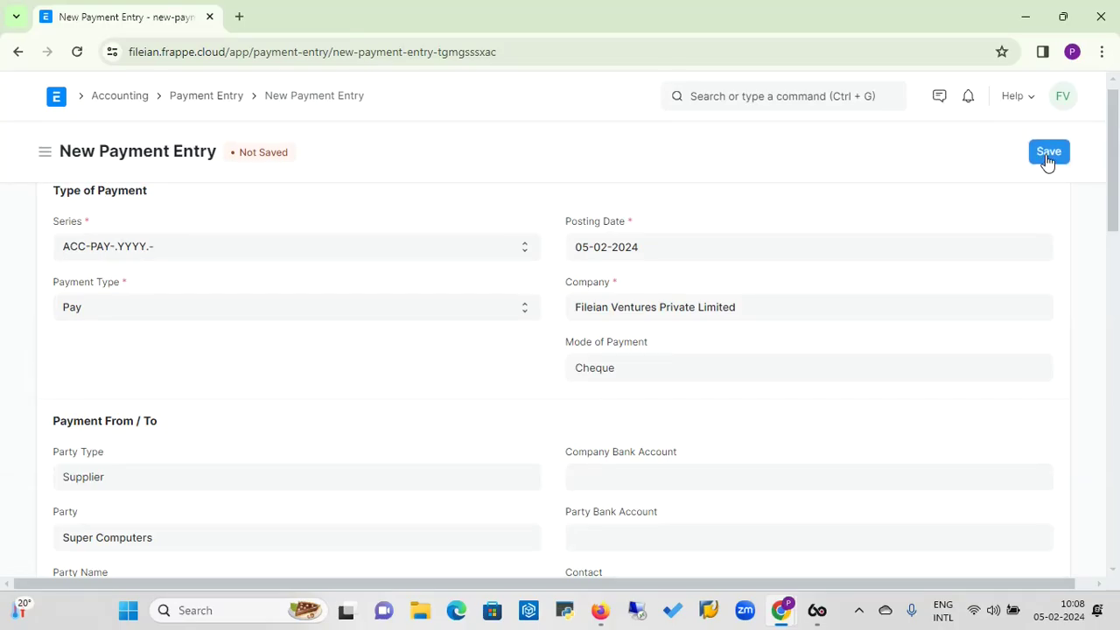
click(1048, 154)
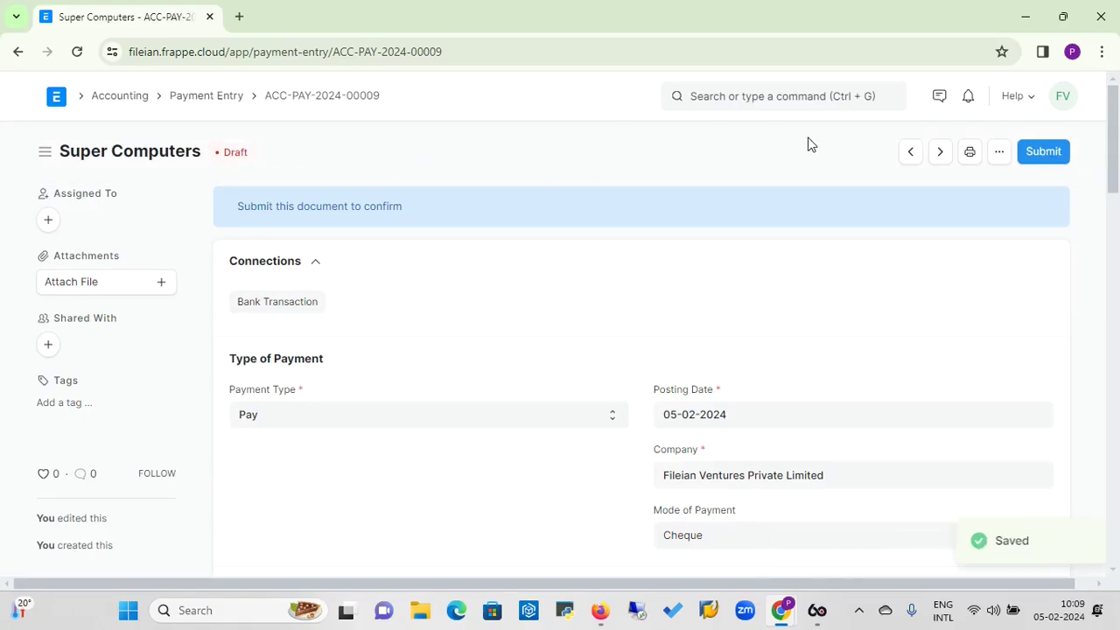
click(1047, 154)
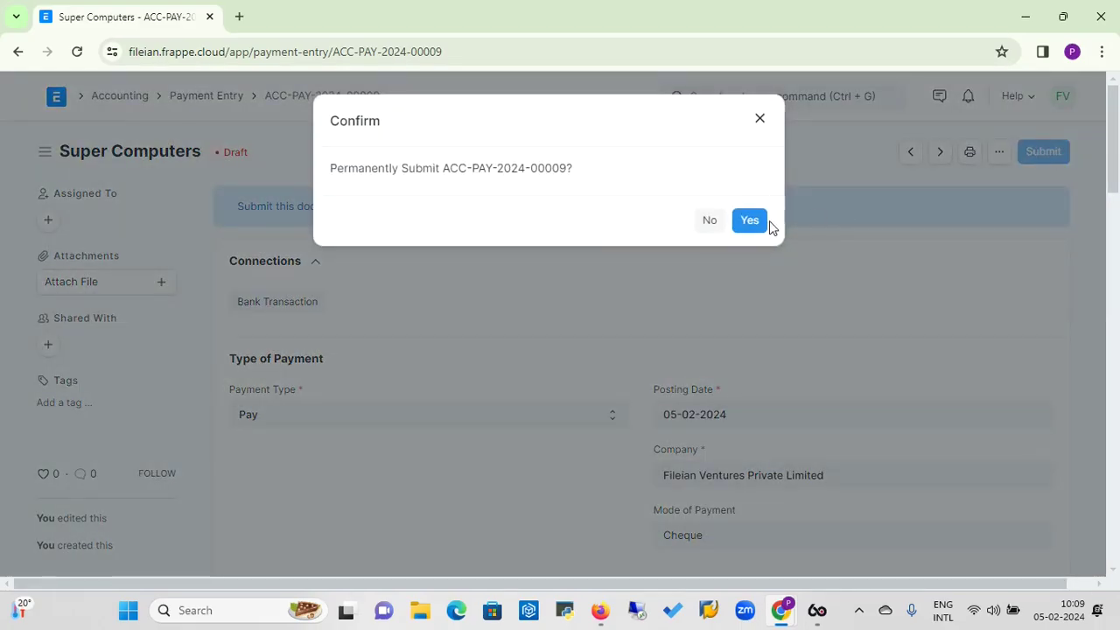
click(756, 222)
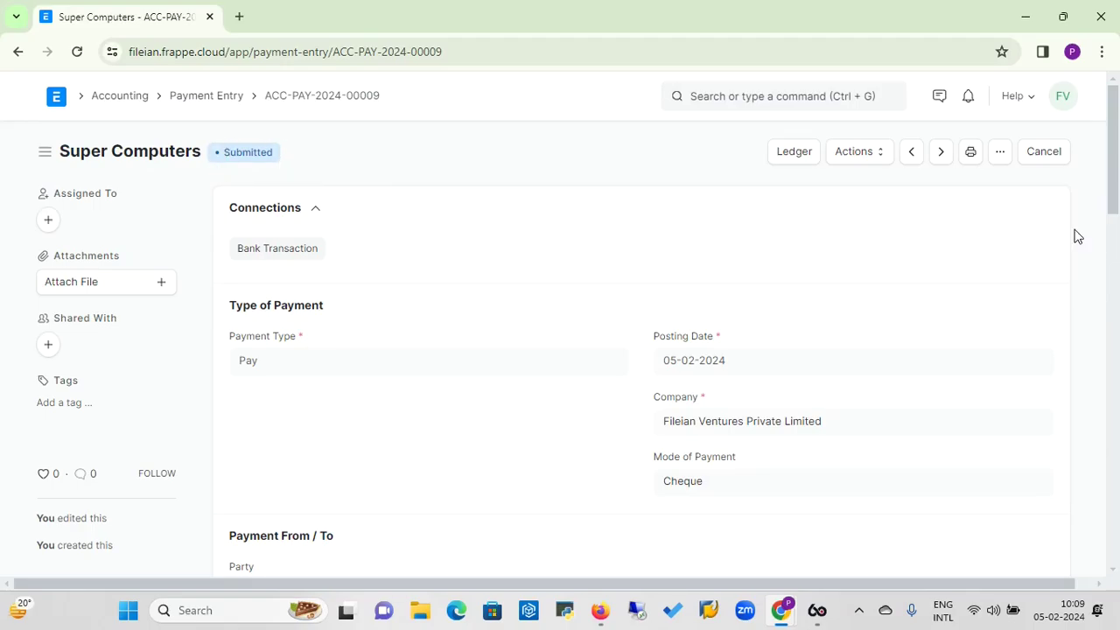
Open the general ledger for the submitted payment entry and examine its debit and credit postings
drag(1113, 195, 1117, 164)
click(798, 155)
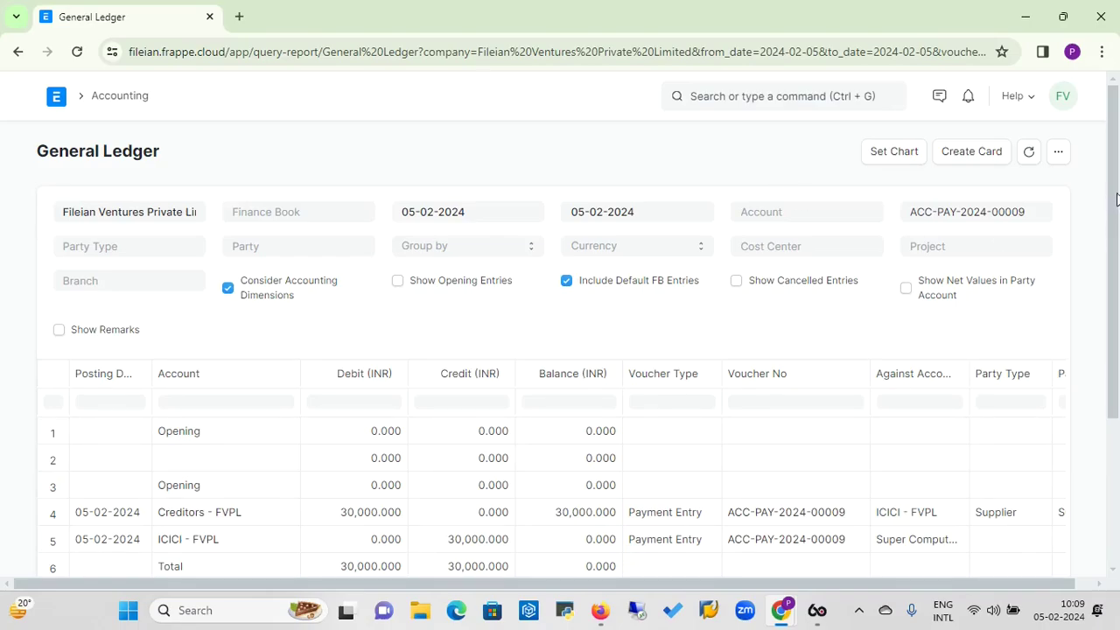
scroll(1116, 198, down, 2)
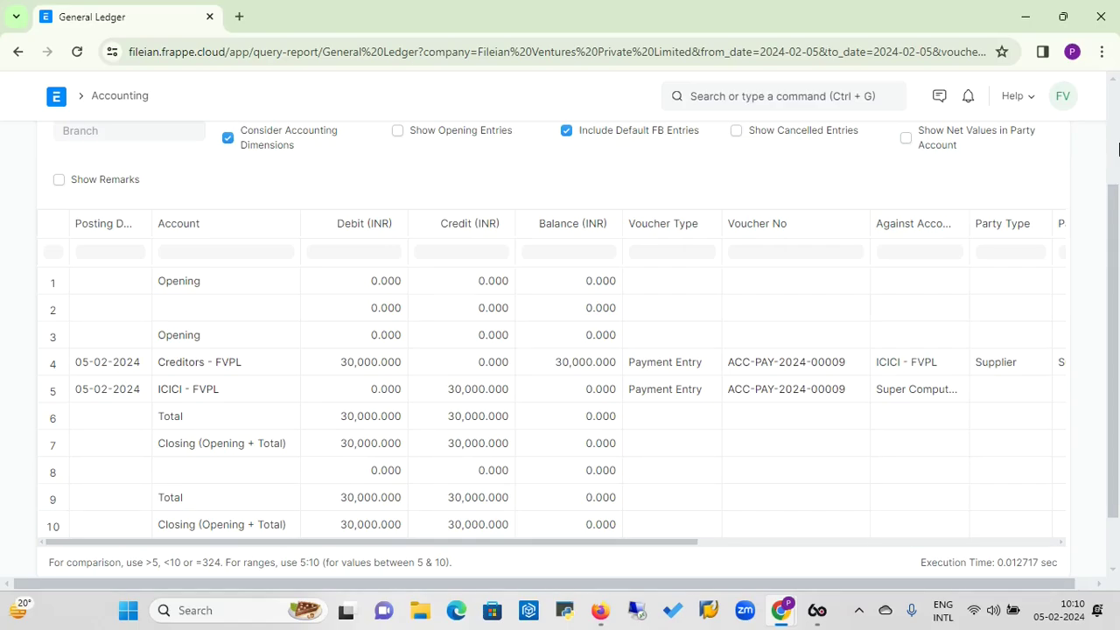
scroll(1117, 145, up, 2)
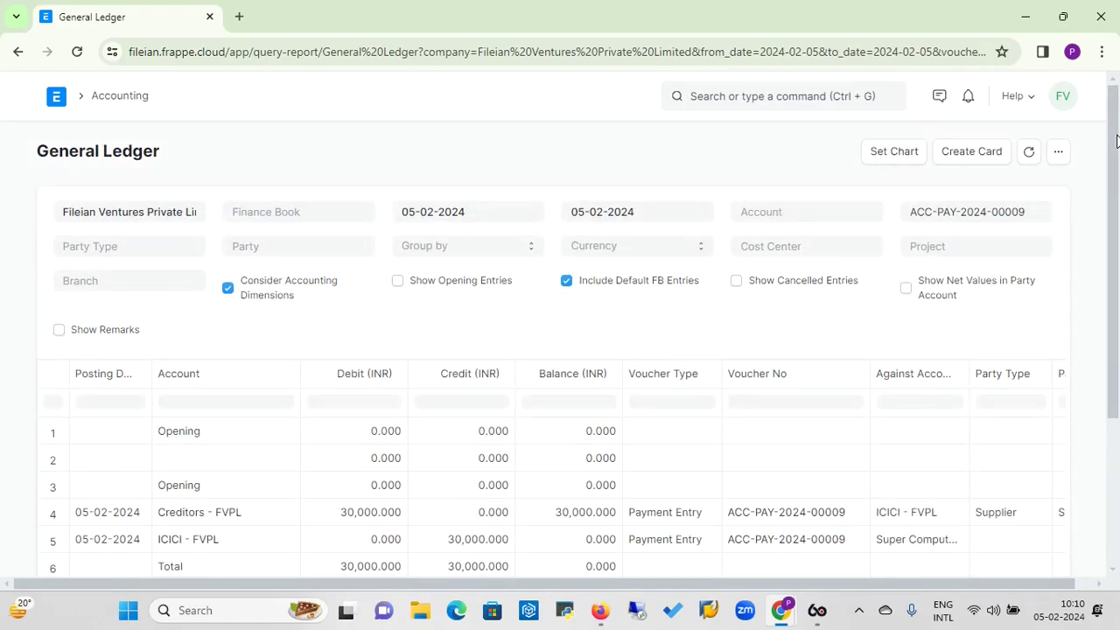